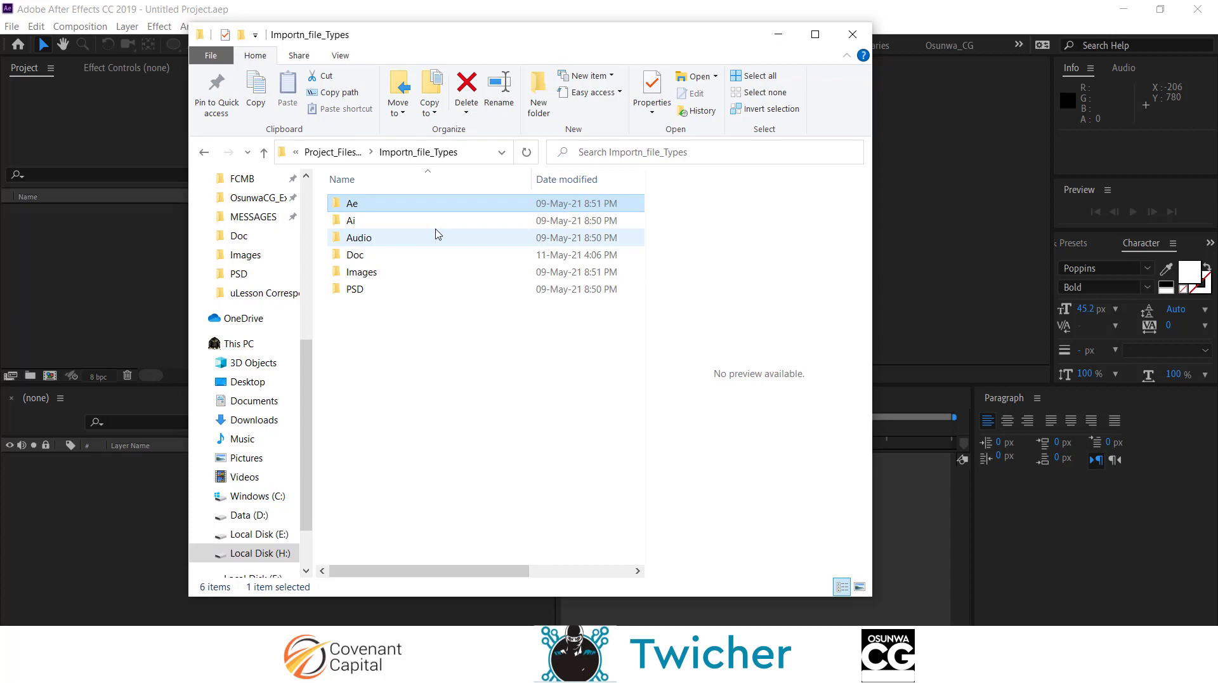
Step: Go up to Project_Files_Lesson_02, reopen its Importn_file_Types folder and look inside the Ae subfolder
{"action": "left_click", "coordinate": [353, 158]}
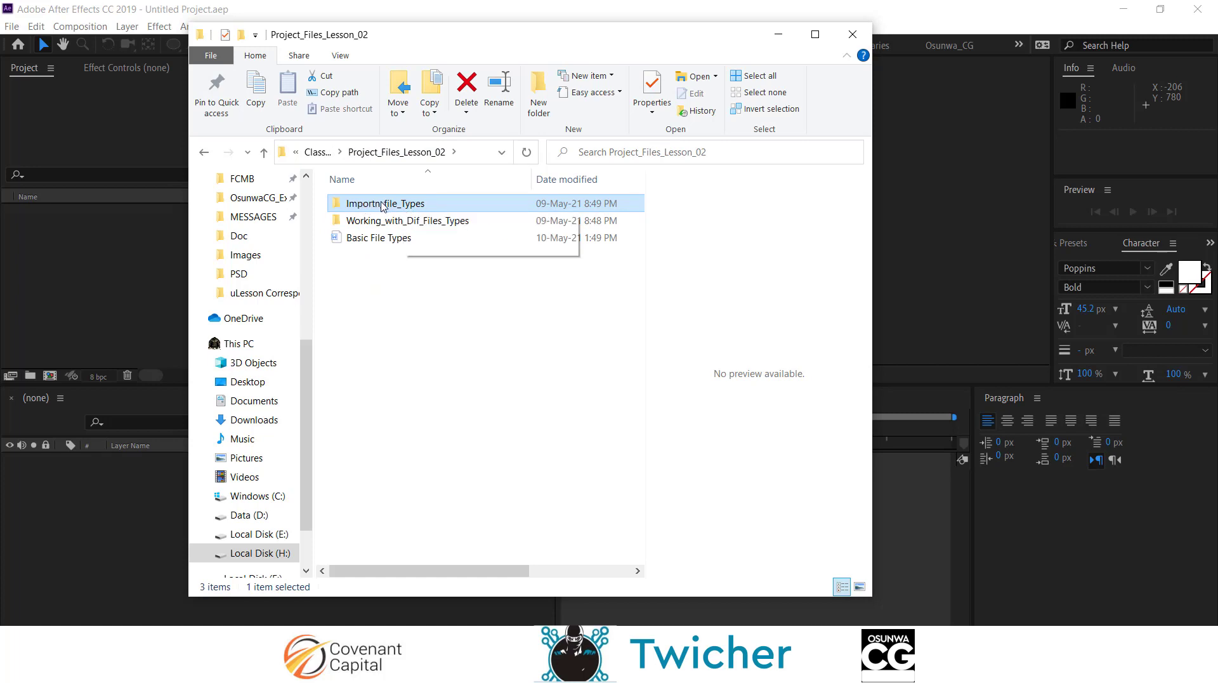
{"action": "left_click", "coordinate": [467, 204]}
{"action": "left_click", "coordinate": [463, 204]}
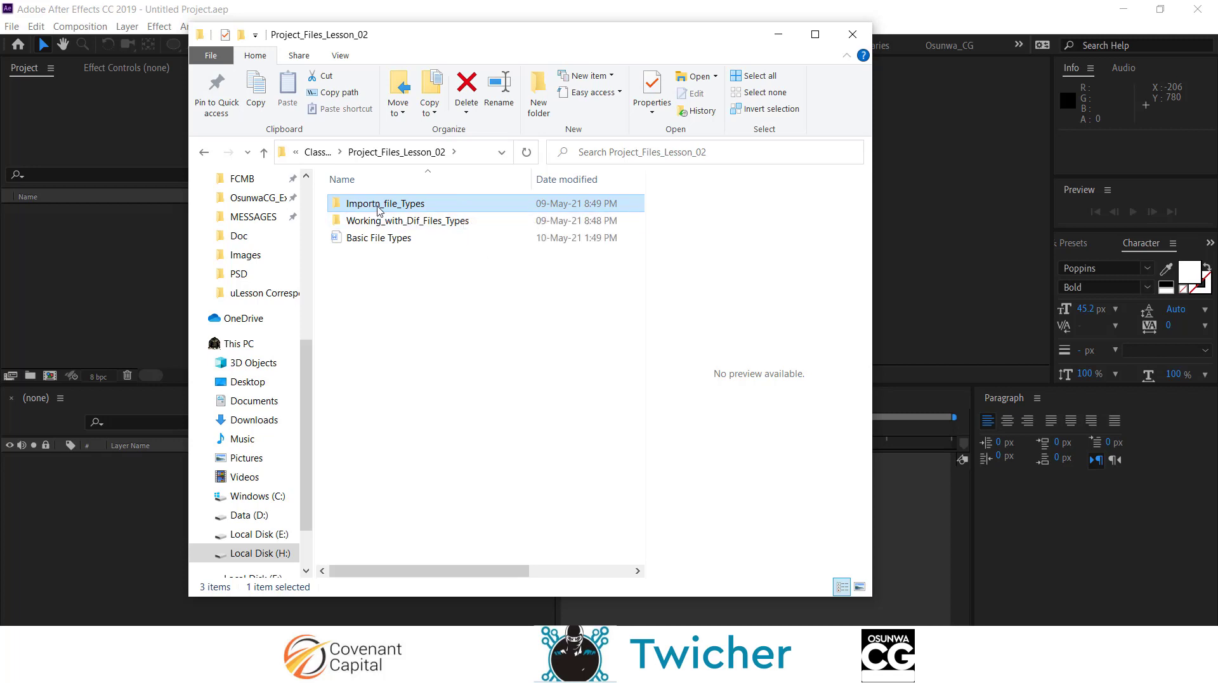
{"action": "double_click", "coordinate": [442, 207]}
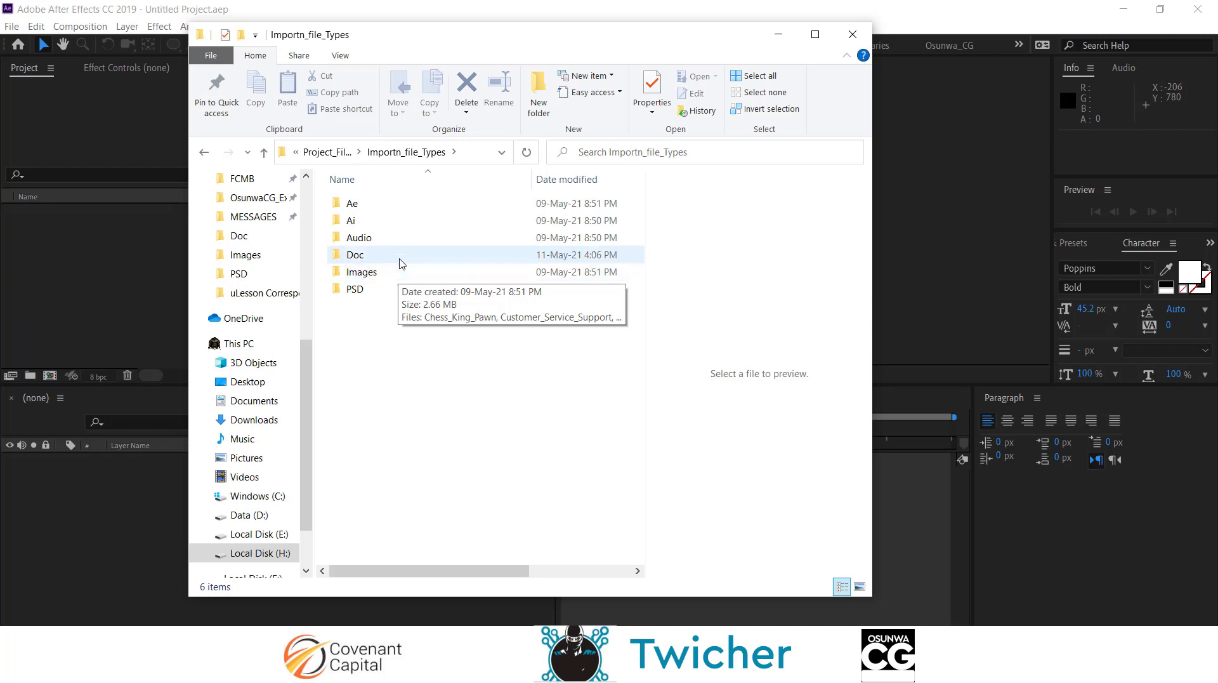
{"action": "double_click", "coordinate": [398, 204]}
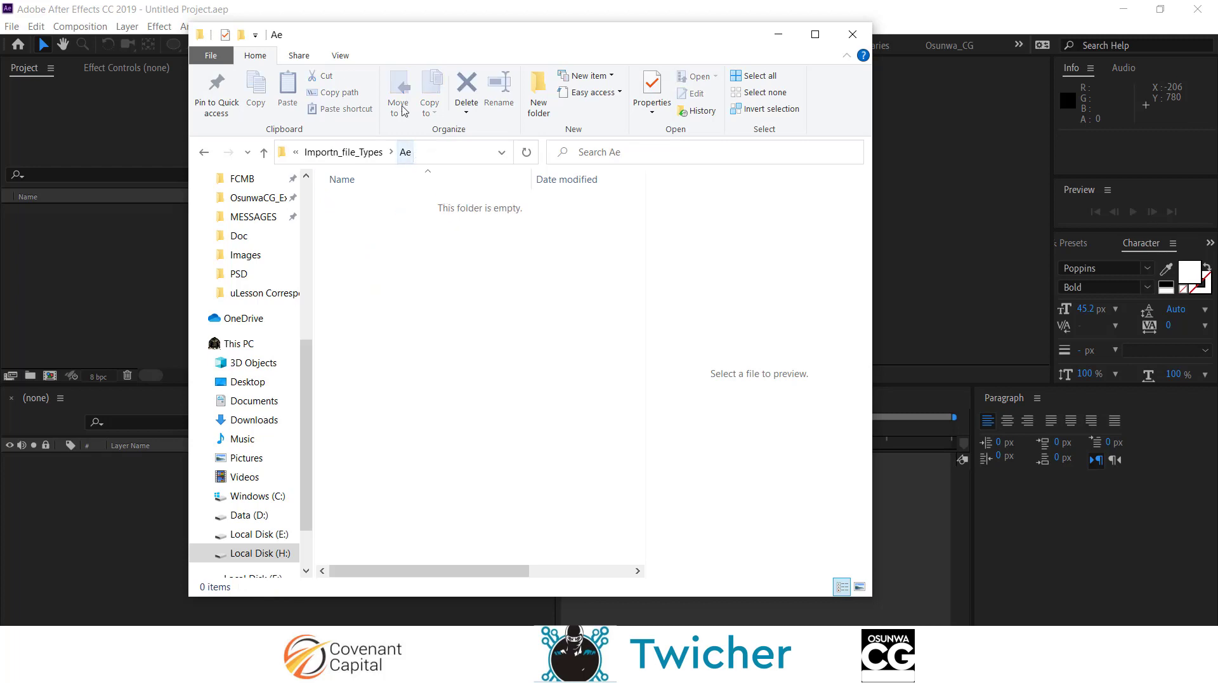
Step: Switch to After Effects to view its empty workspace, and bring the Ae folder window back in front
{"action": "left_click_drag", "start_coordinate": [385, 55], "coordinate": [408, 228]}
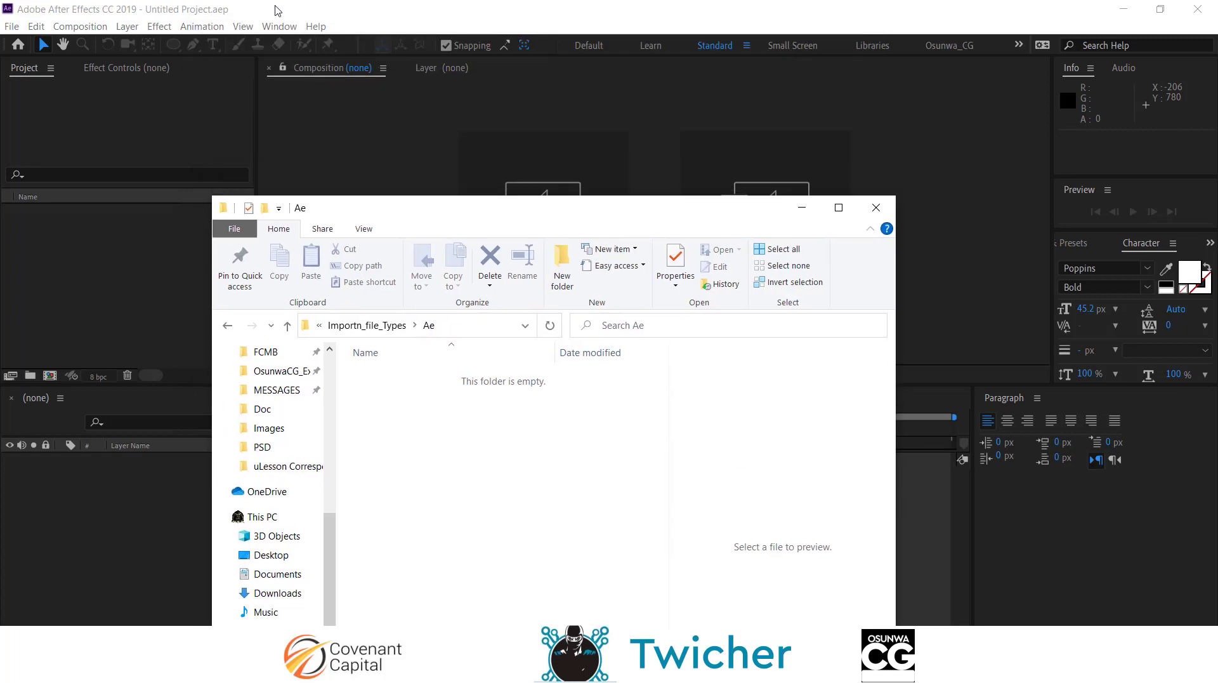
{"action": "left_click", "coordinate": [277, 11]}
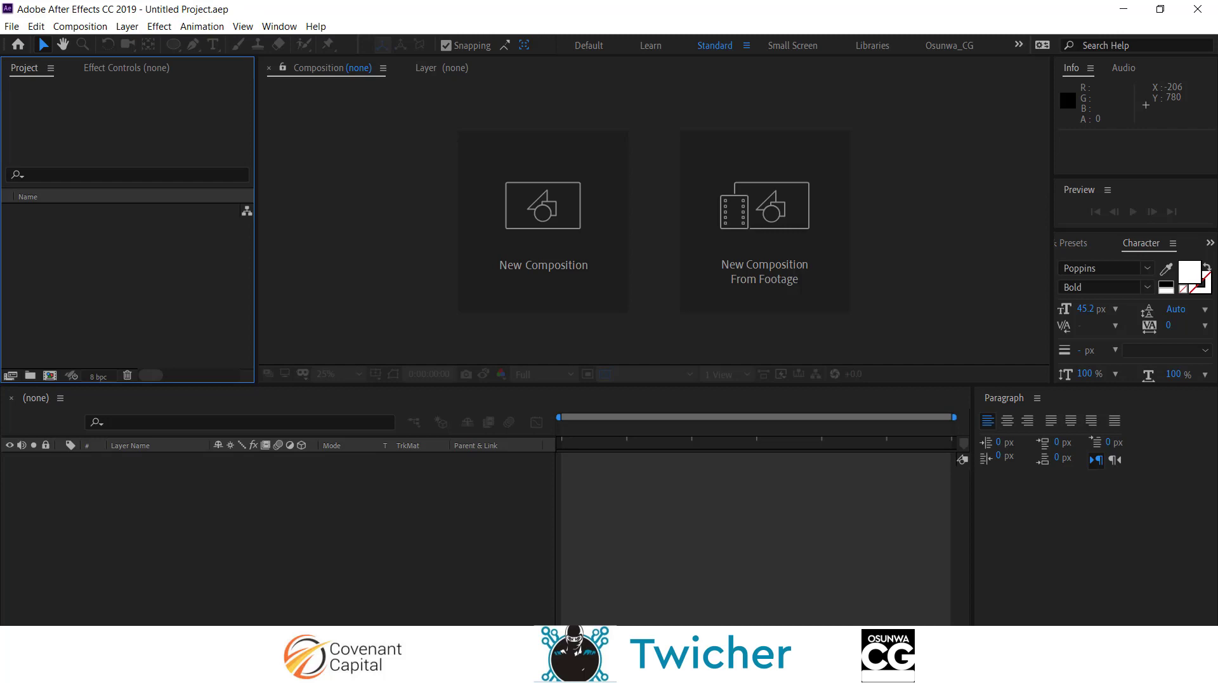
{"action": "left_click", "coordinate": [434, 667]}
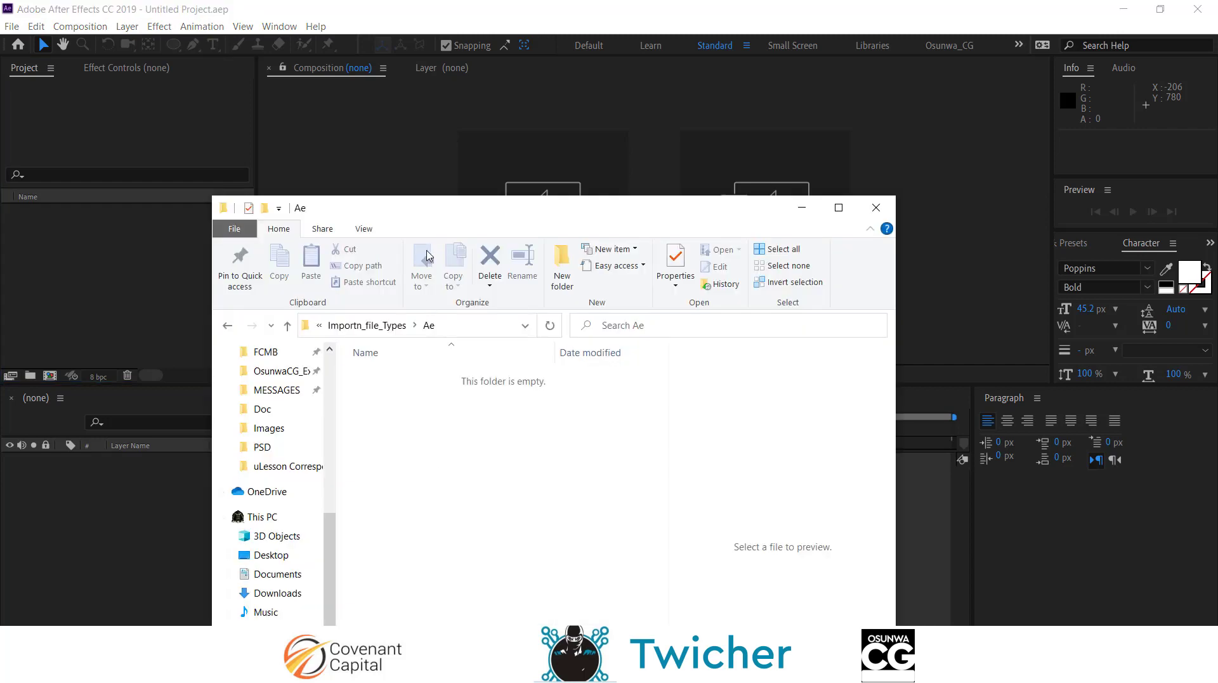
{"action": "left_click_drag", "start_coordinate": [422, 208], "coordinate": [483, 66]}
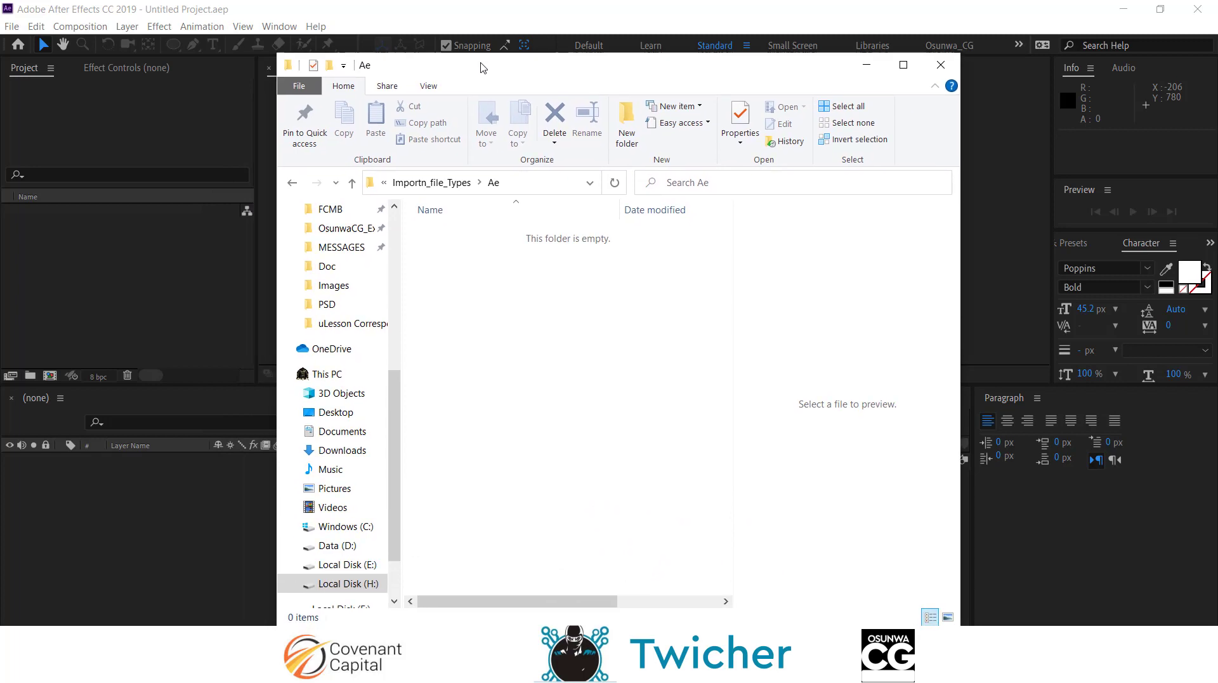
Step: Go back to Importn_file_Types and open its Ai subfolder
{"action": "left_click", "coordinate": [455, 185]}
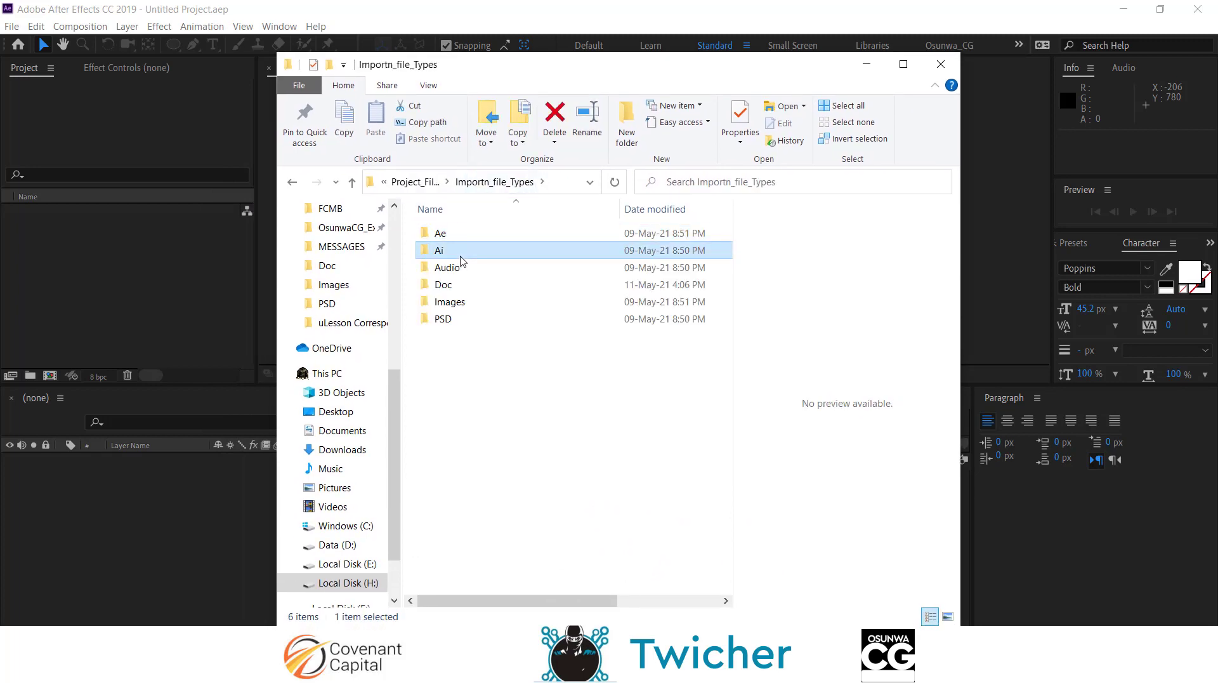
{"action": "double_click", "coordinate": [462, 254]}
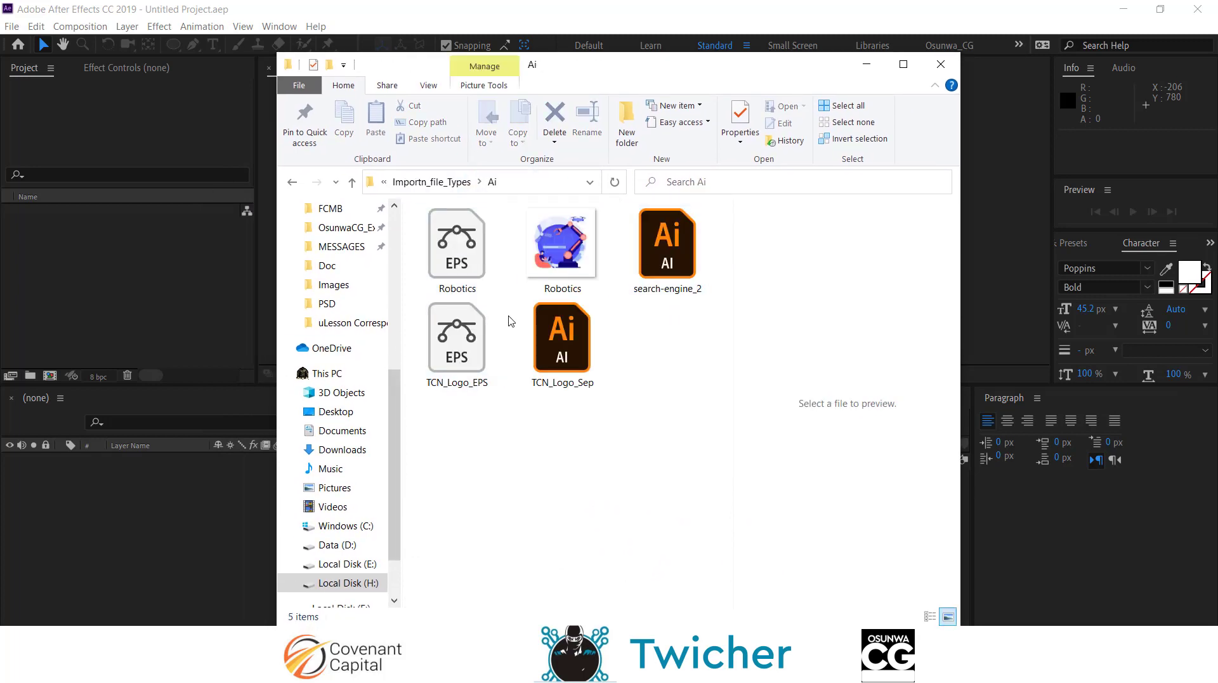
{"action": "mouse_move", "coordinate": [478, 290]}
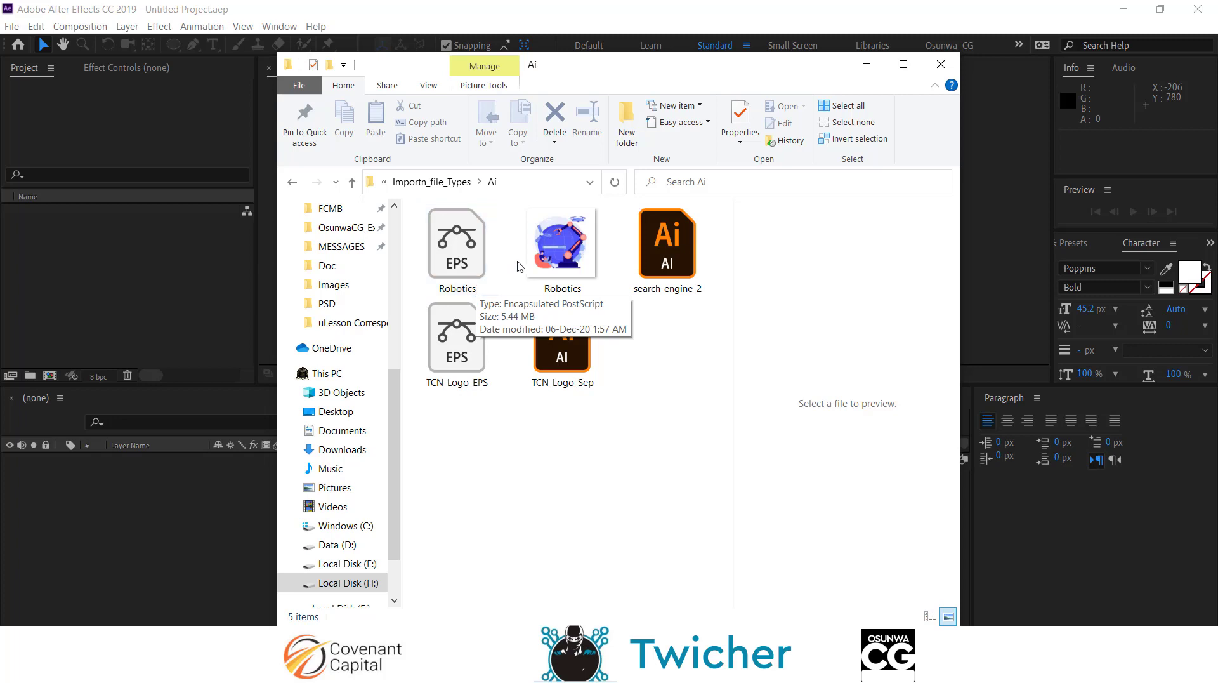
{"action": "left_click", "coordinate": [455, 184]}
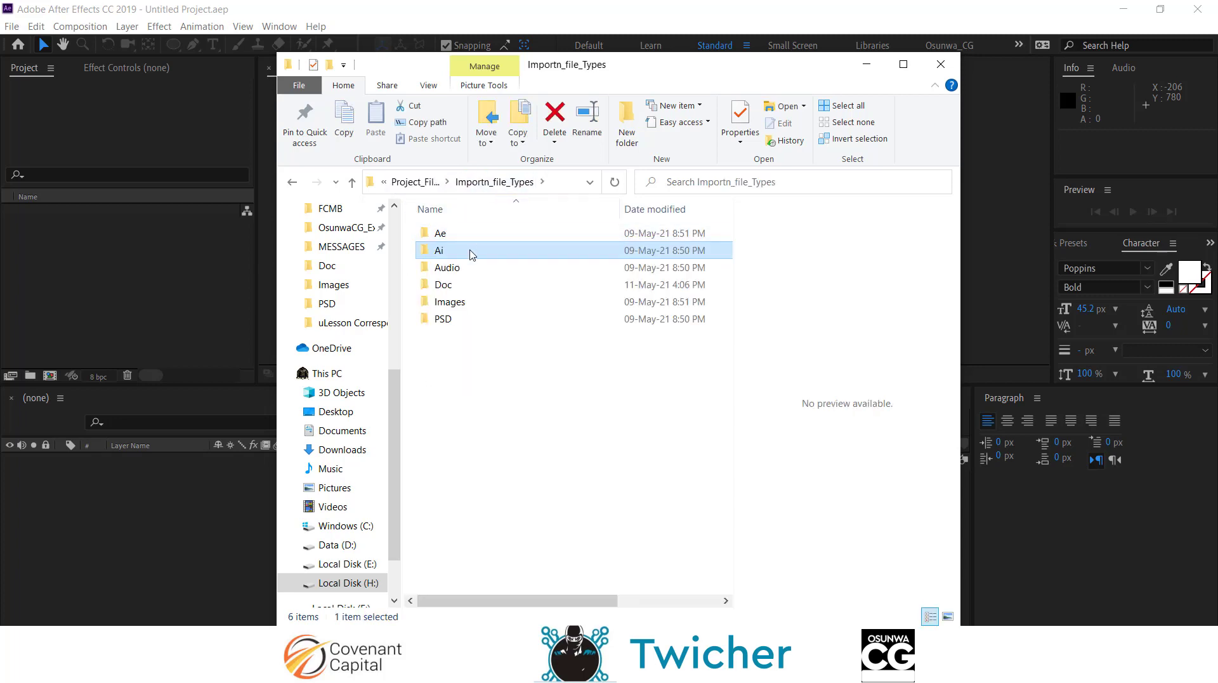
{"action": "double_click", "coordinate": [472, 252]}
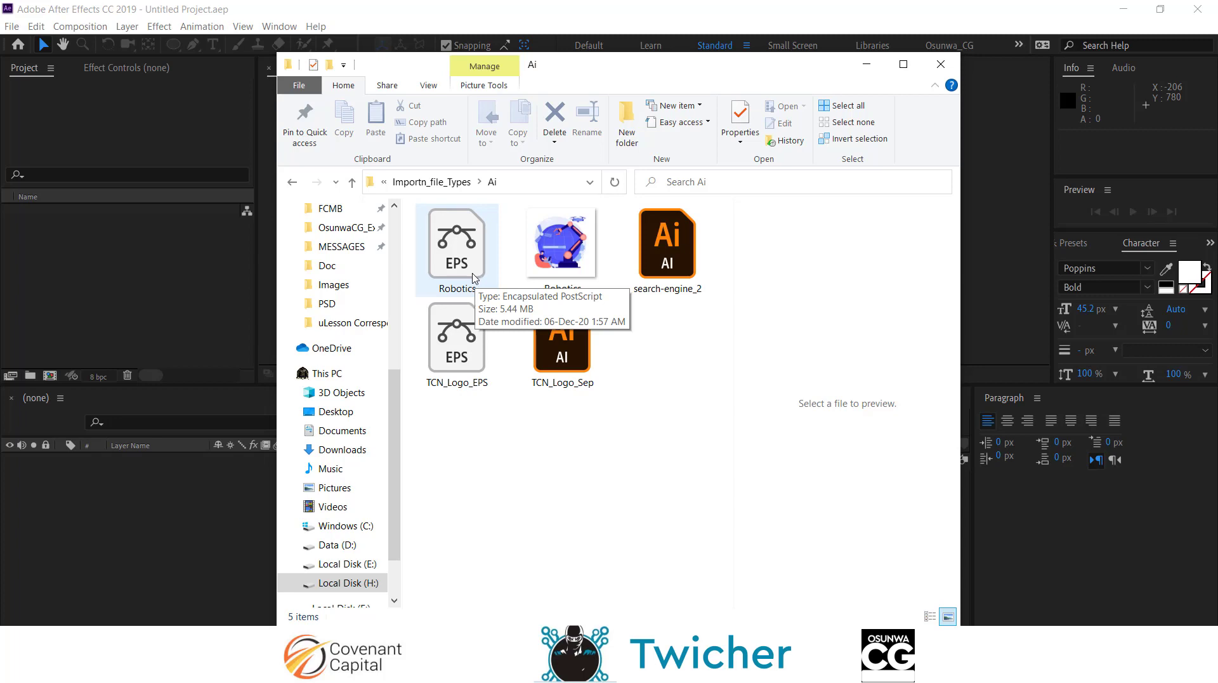
Step: Preview the Robotics EPS, search-engine_2, TCN_Logo_Sep and TCN_Logo_EPS files in the Ai folder
{"action": "left_click", "coordinate": [474, 270]}
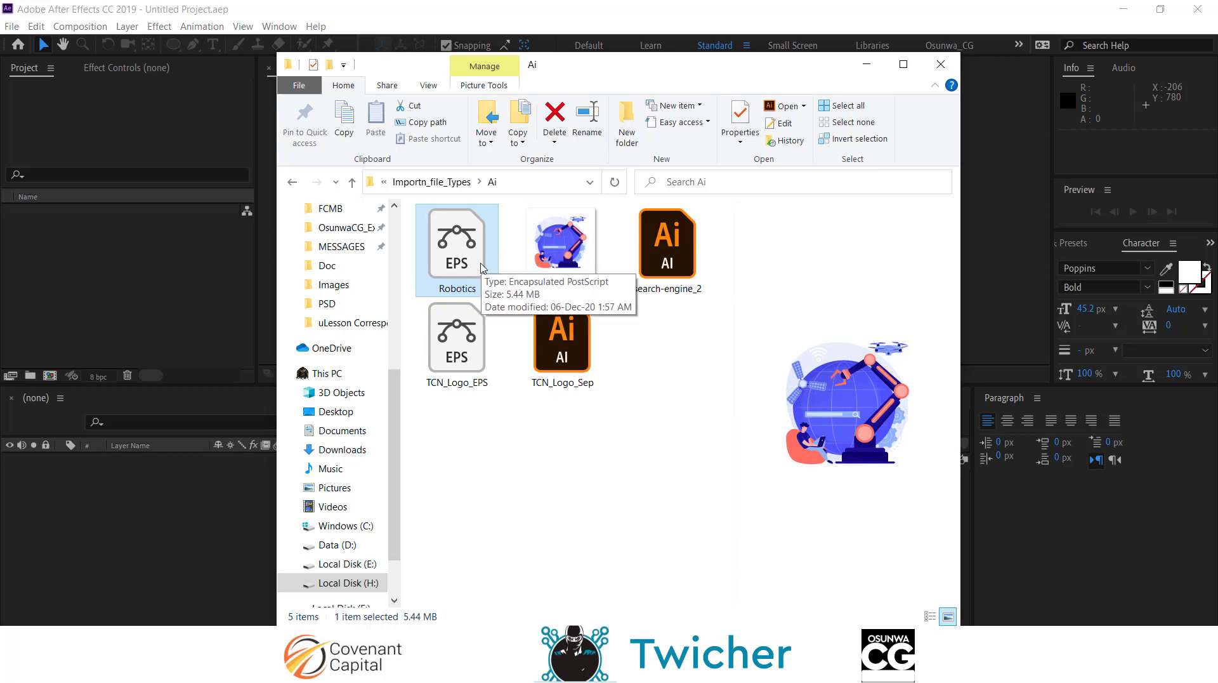
{"action": "left_click", "coordinate": [686, 285]}
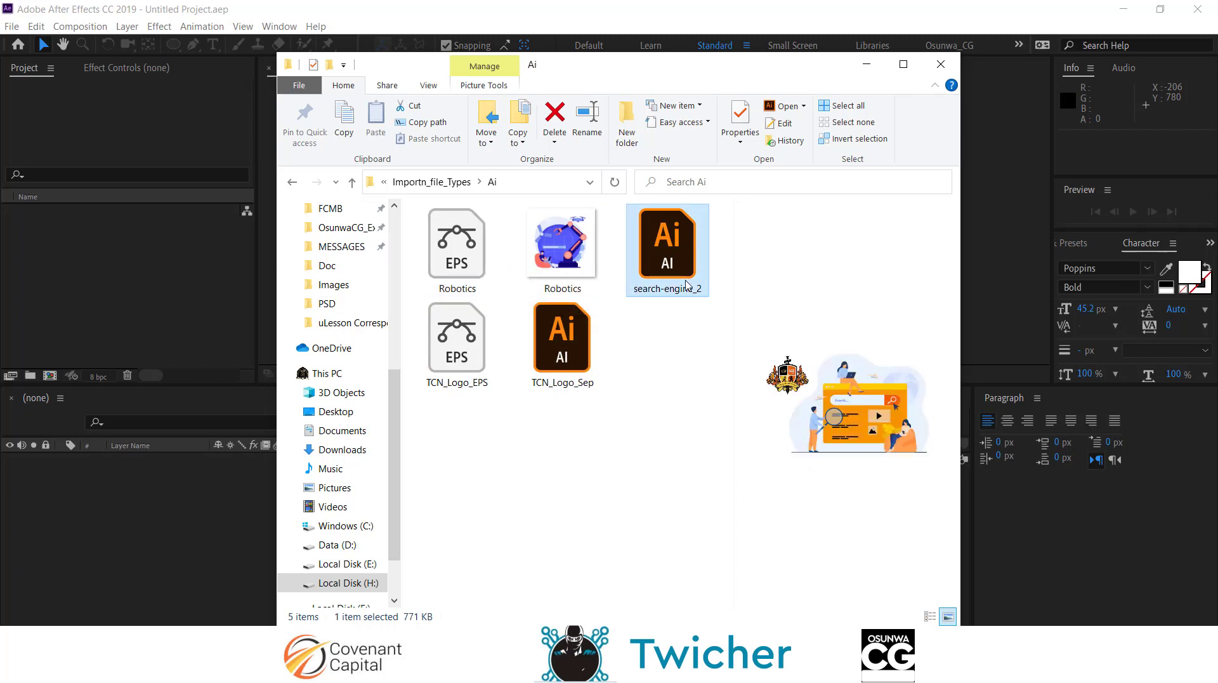
{"action": "left_click", "coordinate": [567, 356]}
{"action": "left_click", "coordinate": [473, 357]}
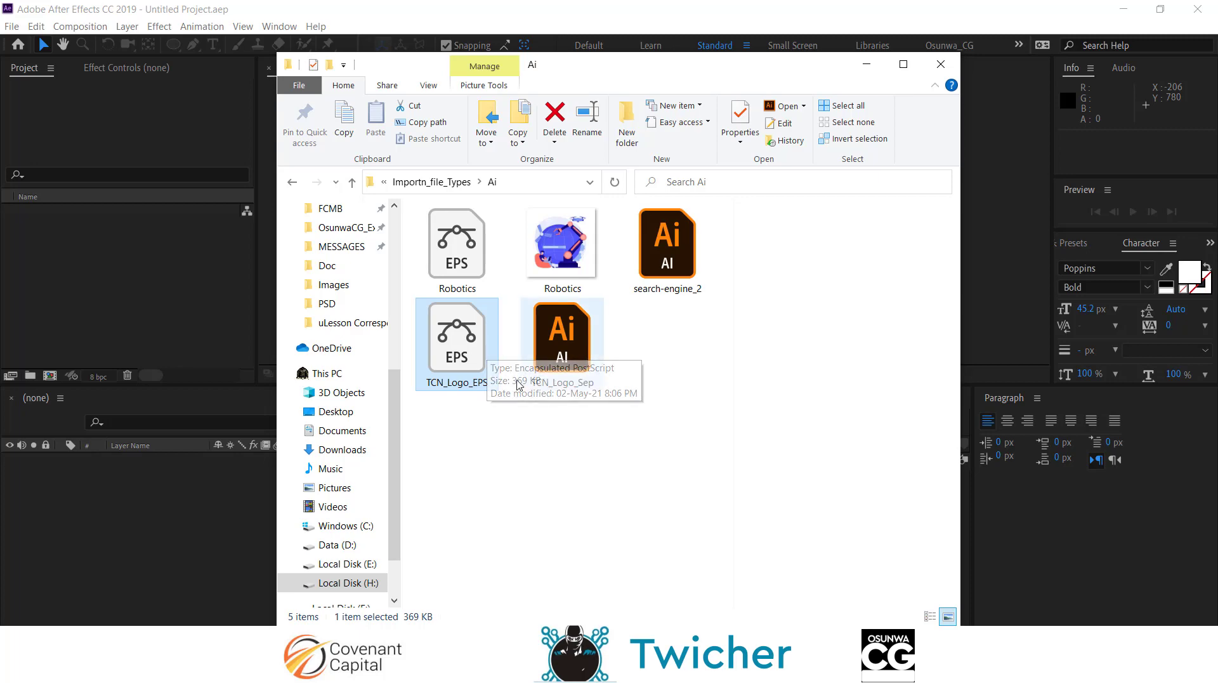
Step: Open TCN_Logo_EPS in Illustrator and inspect the contents of its Layer 1
{"action": "double_click", "coordinate": [465, 362]}
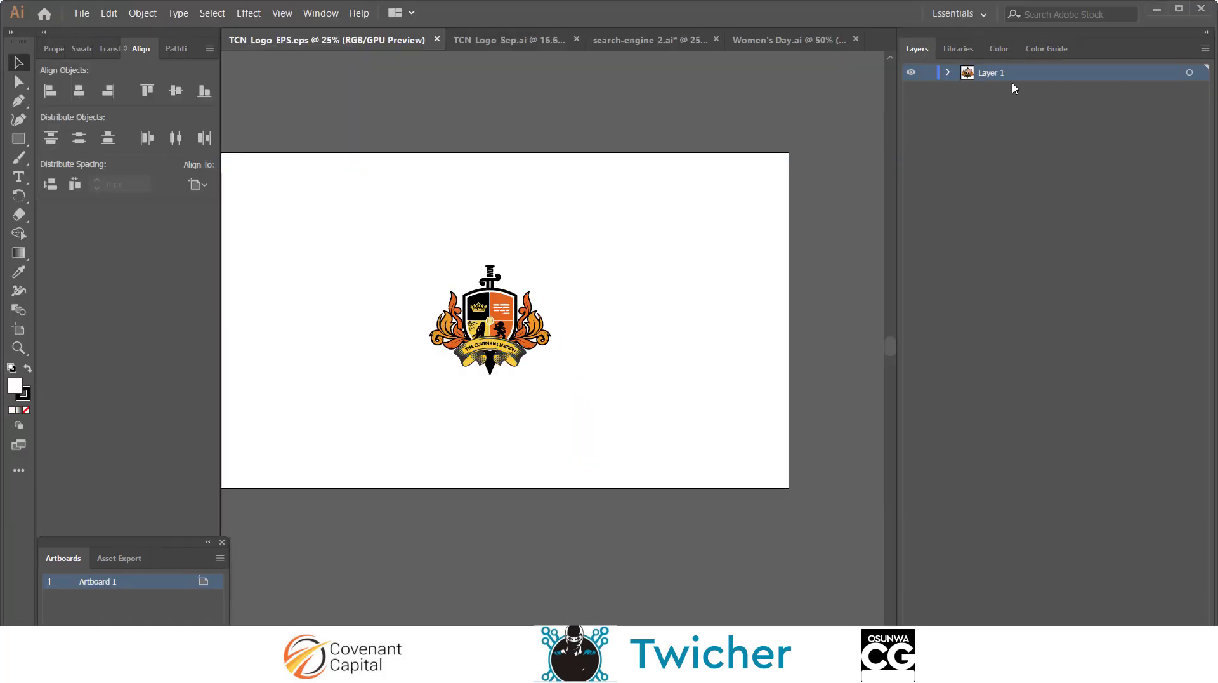
{"action": "left_click", "coordinate": [948, 72]}
{"action": "left_click", "coordinate": [948, 72]}
Step: Return to the Ai folder and open TCN_Logo_Sep in Illustrator
{"action": "mouse_move", "coordinate": [410, 669]}
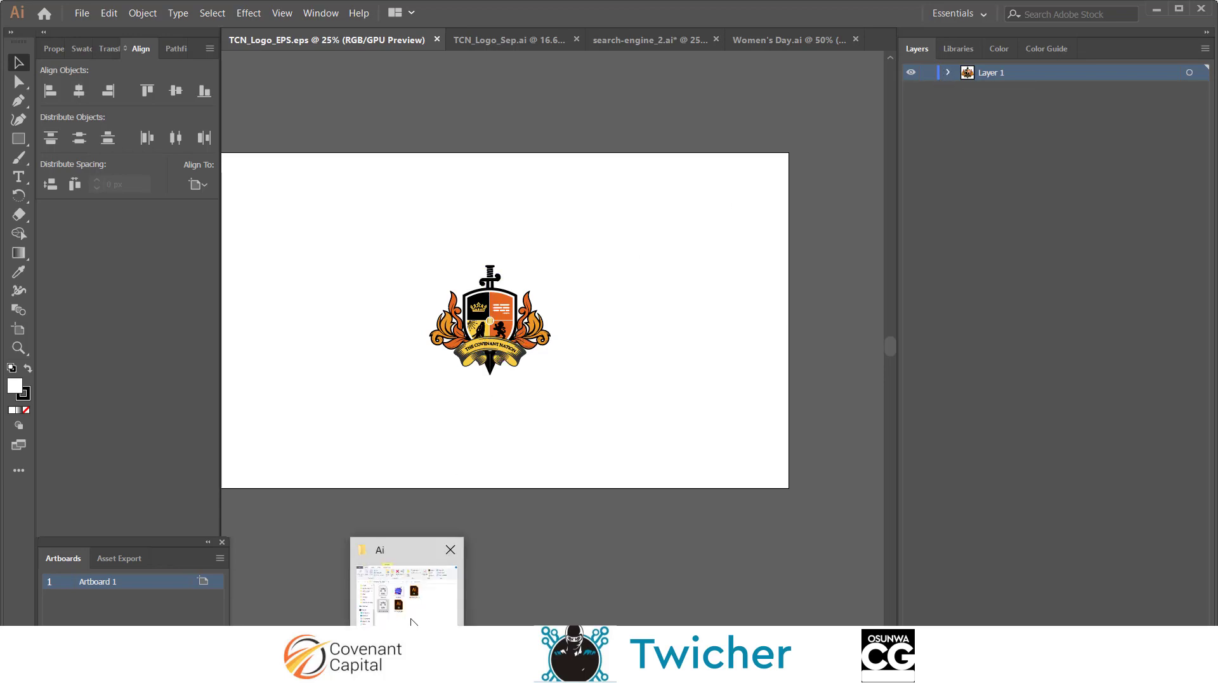
{"action": "left_click", "coordinate": [410, 581]}
{"action": "left_click", "coordinate": [576, 361]}
{"action": "double_click", "coordinate": [576, 362]}
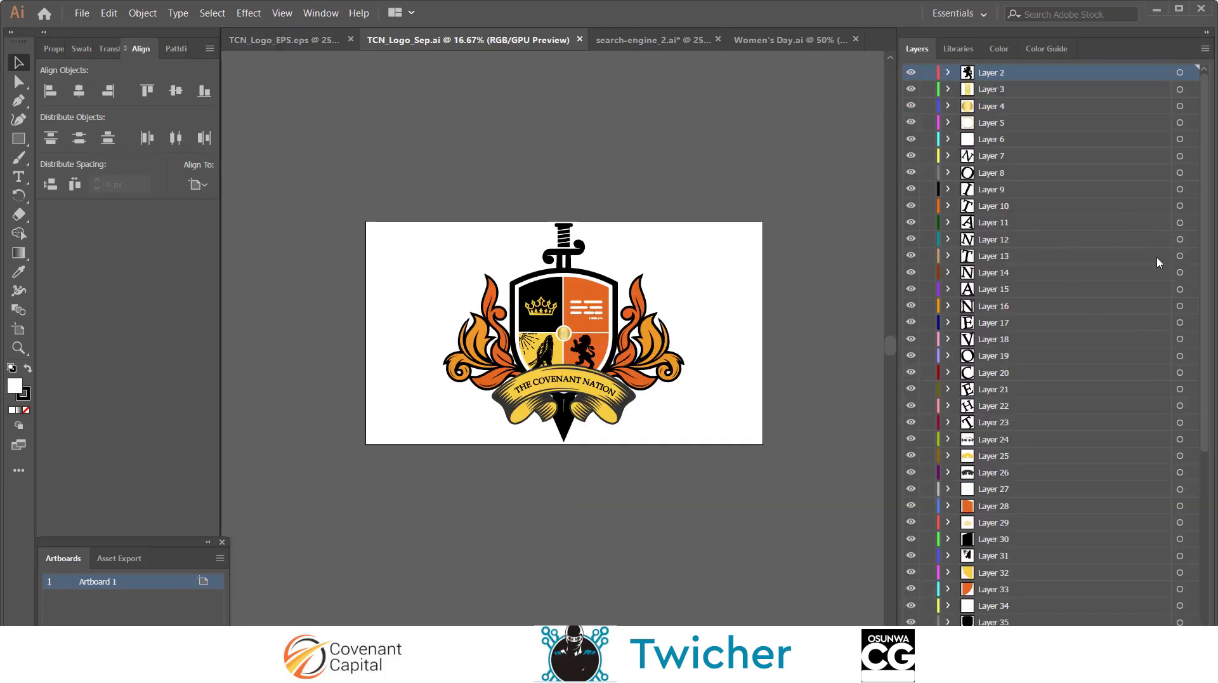
Step: Select the artwork on Layer 7 of the separated logo and examine that letter up close in the banner text
{"action": "left_click_drag", "start_coordinate": [1206, 190], "coordinate": [1212, 117]}
{"action": "left_click", "coordinate": [1005, 160]}
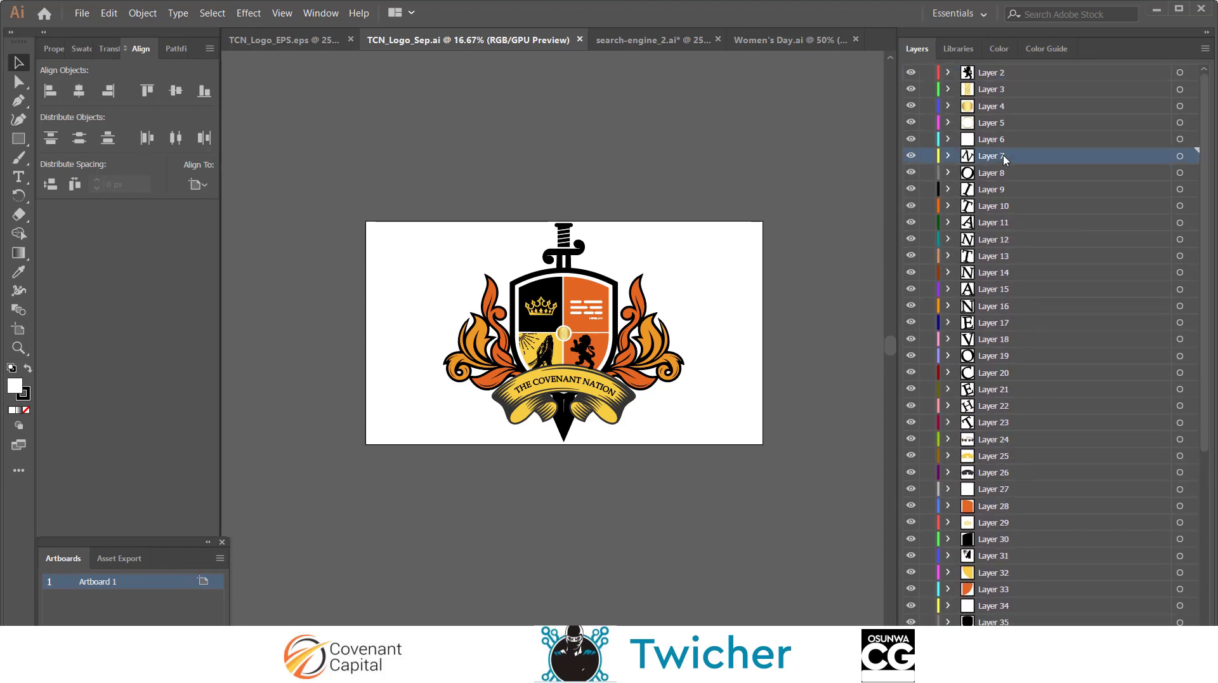
{"action": "left_click", "coordinate": [1190, 156]}
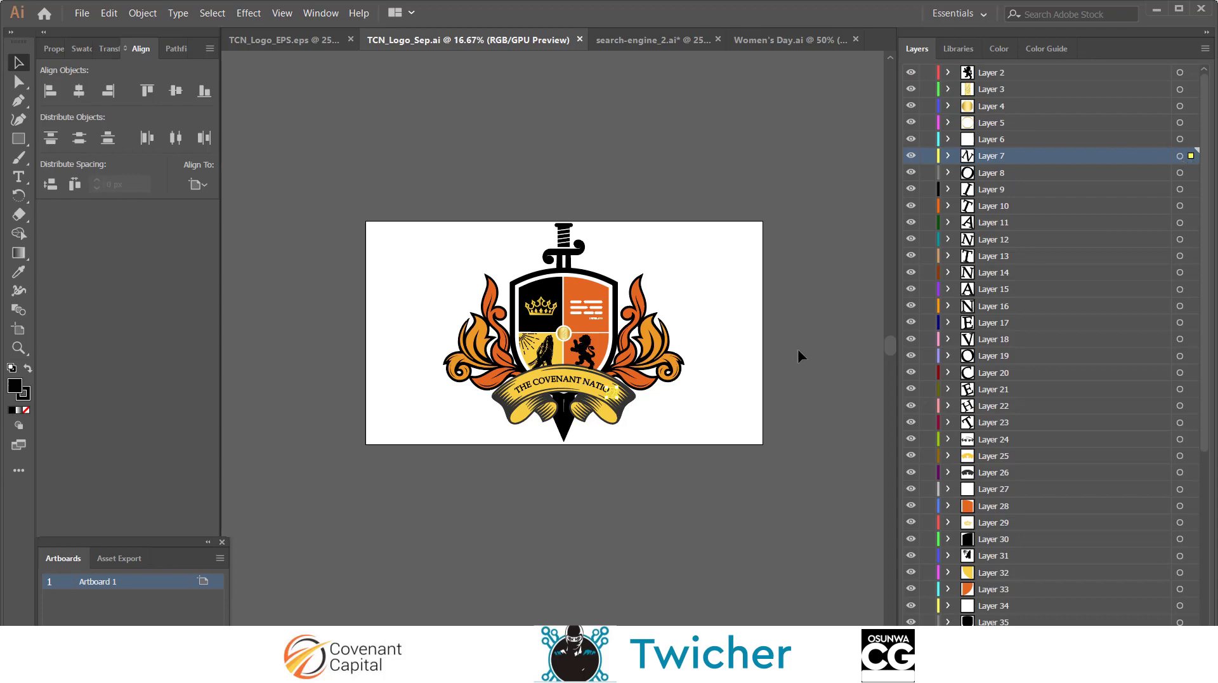
{"action": "scroll", "coordinate": [531, 394], "scroll_direction": "up", "scroll_amount": 3}
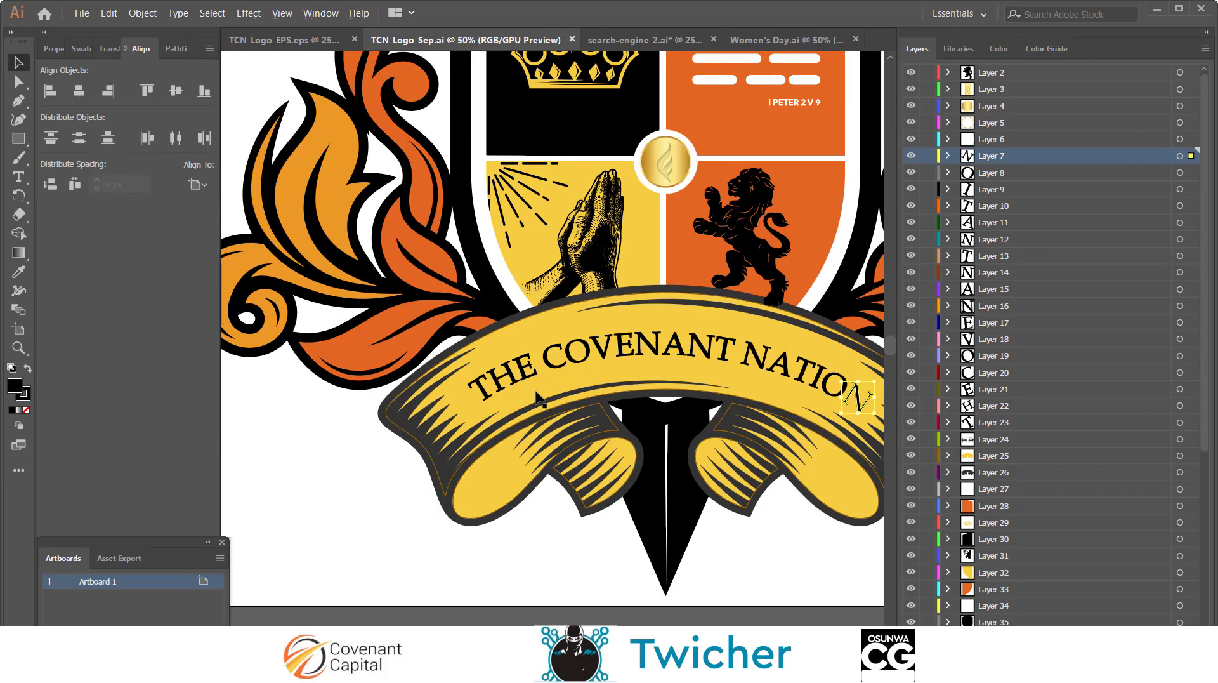
{"action": "scroll", "coordinate": [531, 395], "scroll_direction": "down", "scroll_amount": 2}
{"action": "scroll", "coordinate": [539, 396], "scroll_direction": "up", "scroll_amount": 2}
{"action": "scroll", "coordinate": [541, 396], "scroll_direction": "down", "scroll_amount": 2}
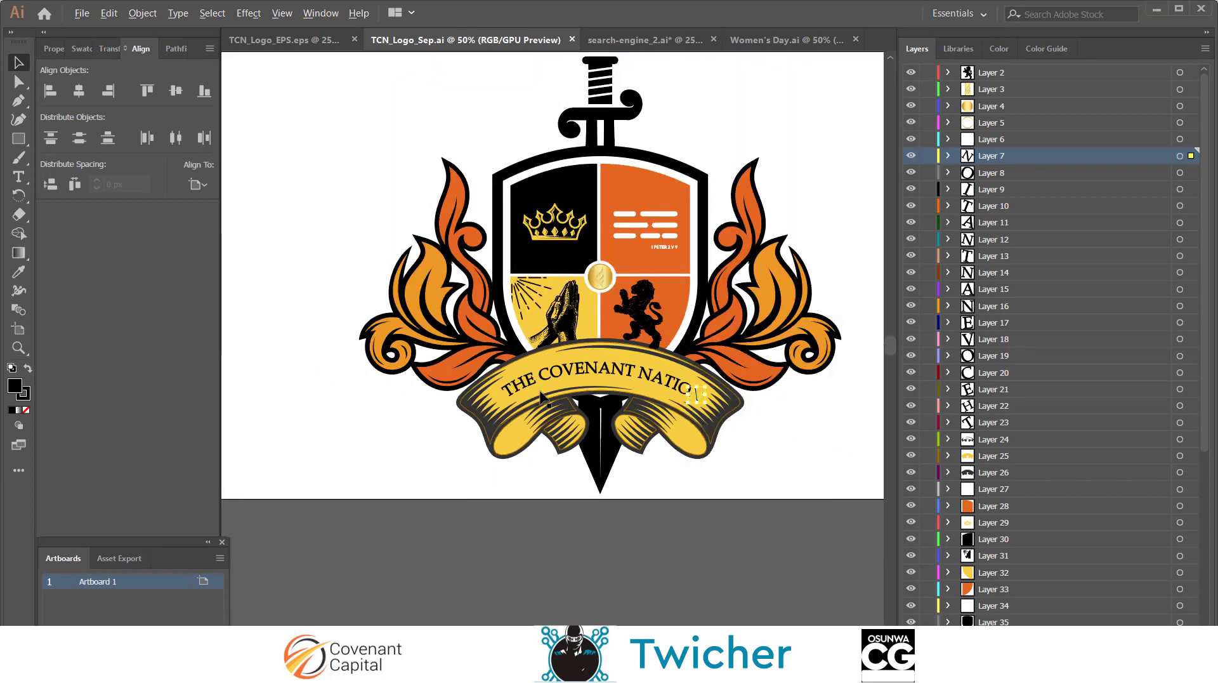
{"action": "scroll", "coordinate": [513, 382], "scroll_direction": "up", "scroll_amount": 2}
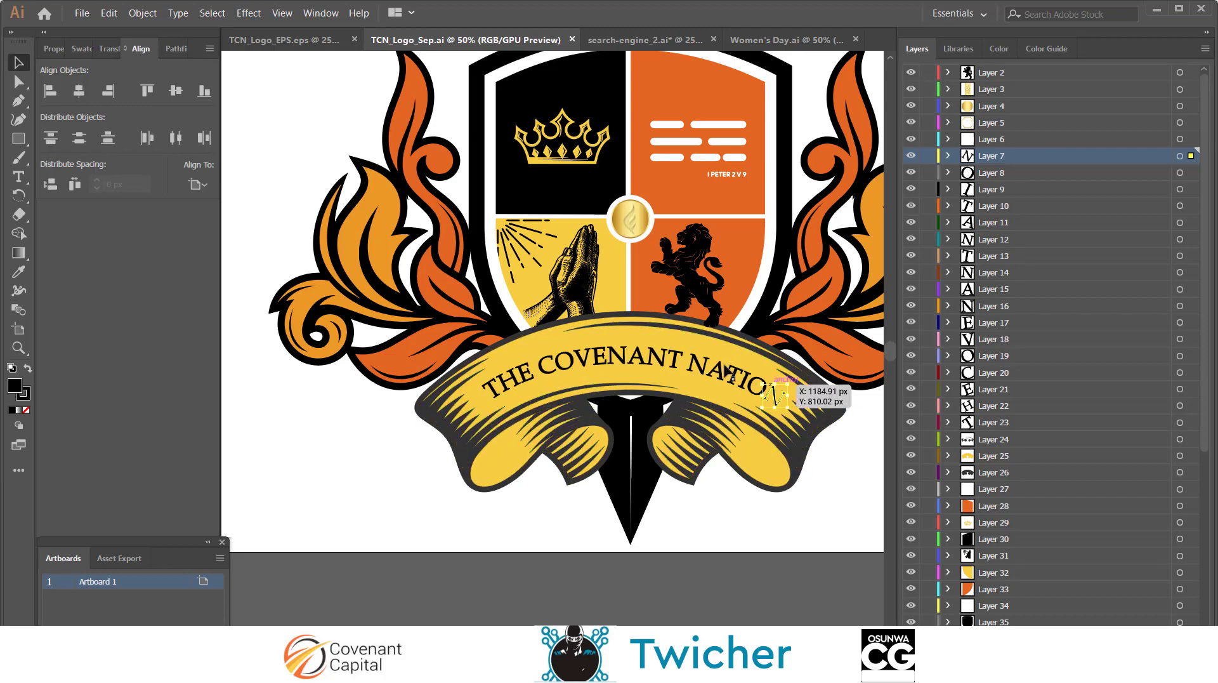
{"action": "scroll", "coordinate": [522, 389], "scroll_direction": "up", "scroll_amount": 3}
Step: Select the logo's yellow banner and the orange upper quarter of the shield in turn to inspect their separate layers
{"action": "left_click", "coordinate": [523, 368]}
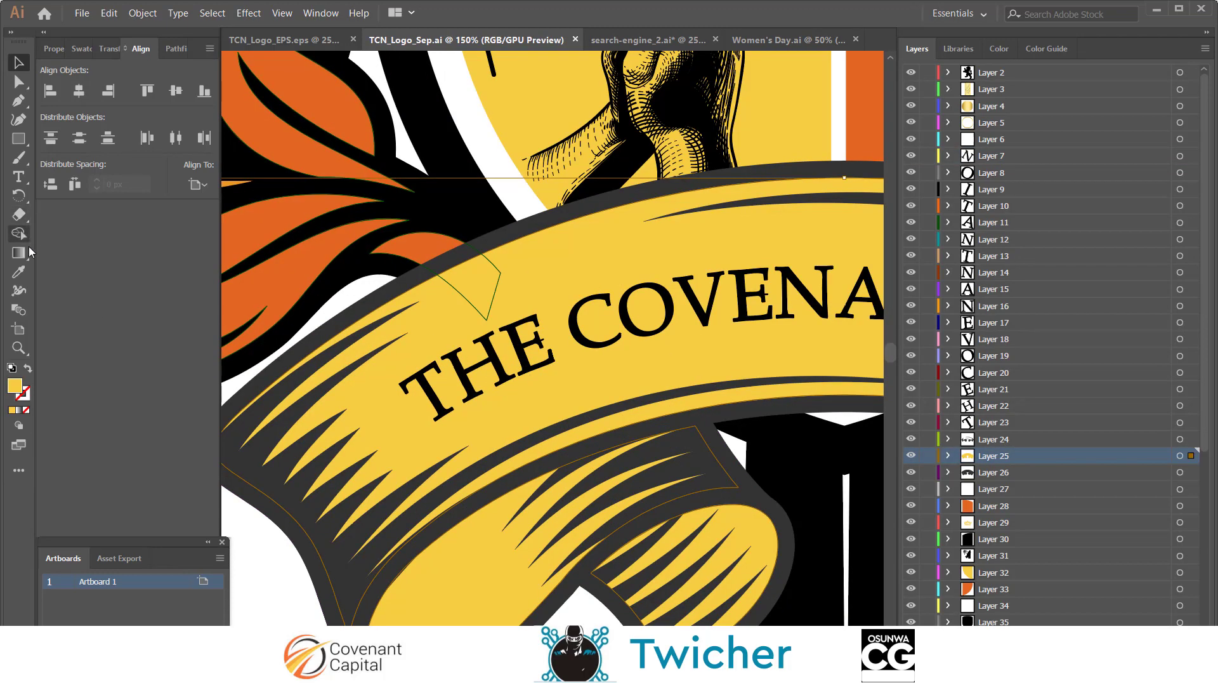
{"action": "scroll", "coordinate": [778, 351], "scroll_direction": "down", "scroll_amount": 4}
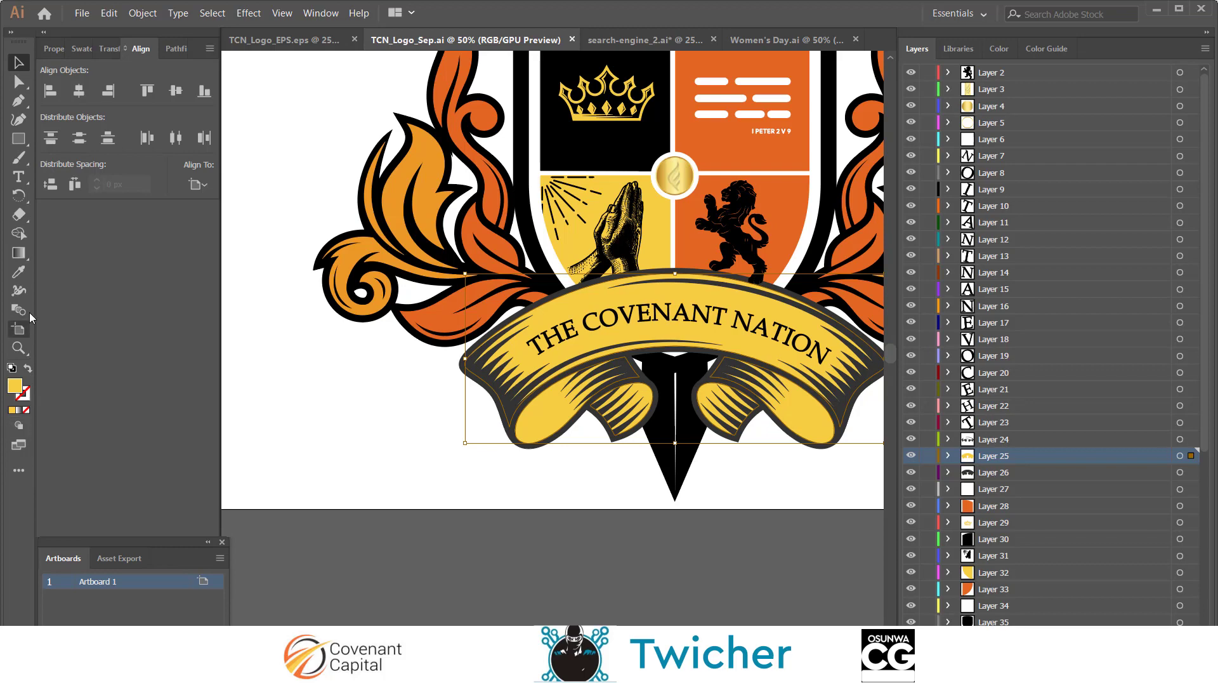
{"action": "left_click", "coordinate": [27, 179]}
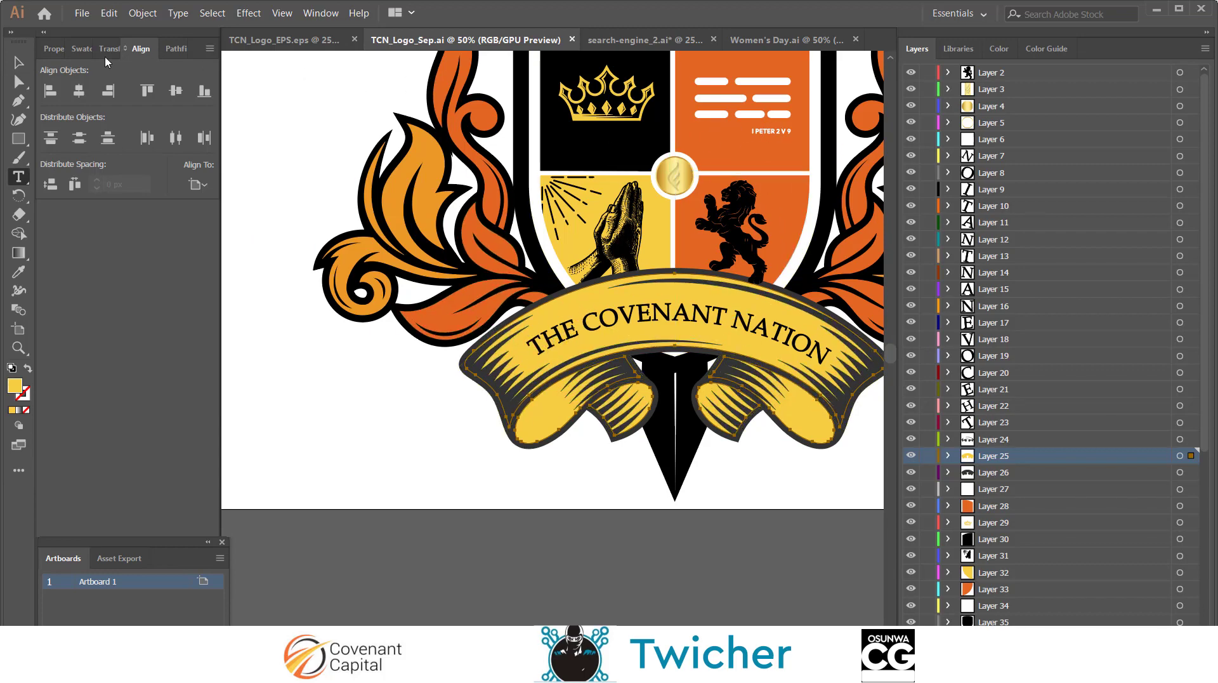
{"action": "key", "text": "v"}
{"action": "left_click", "coordinate": [745, 140]}
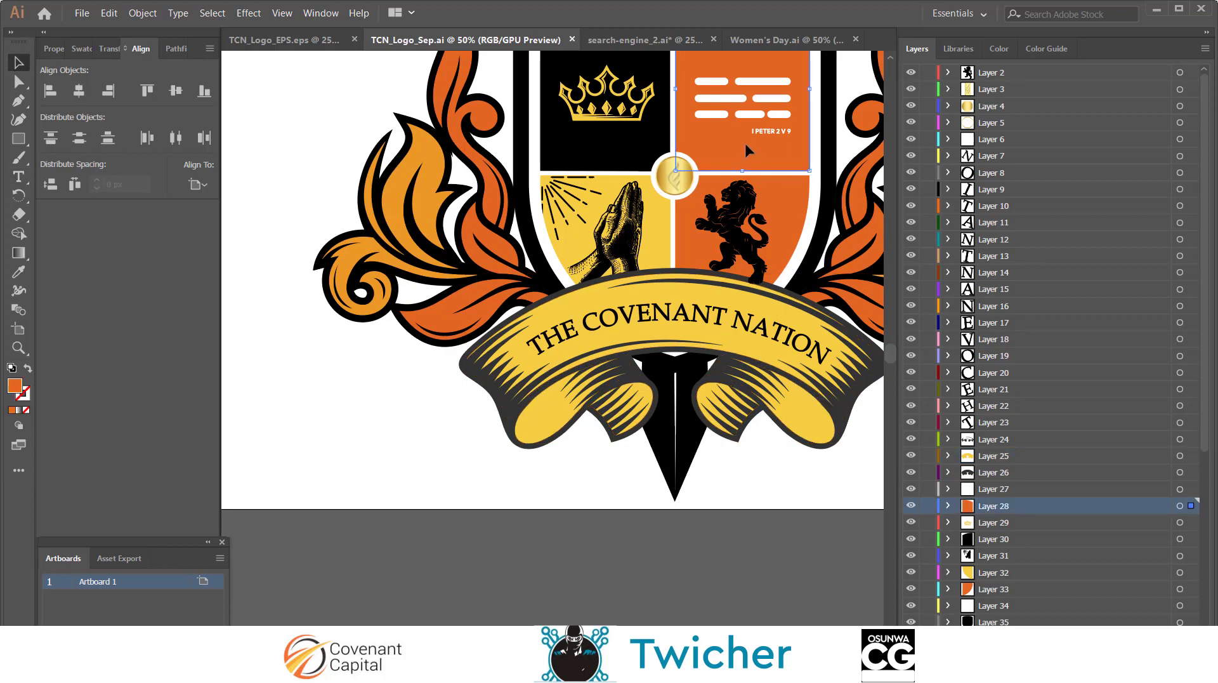
{"action": "left_click_drag", "start_coordinate": [708, 162], "coordinate": [682, 311]}
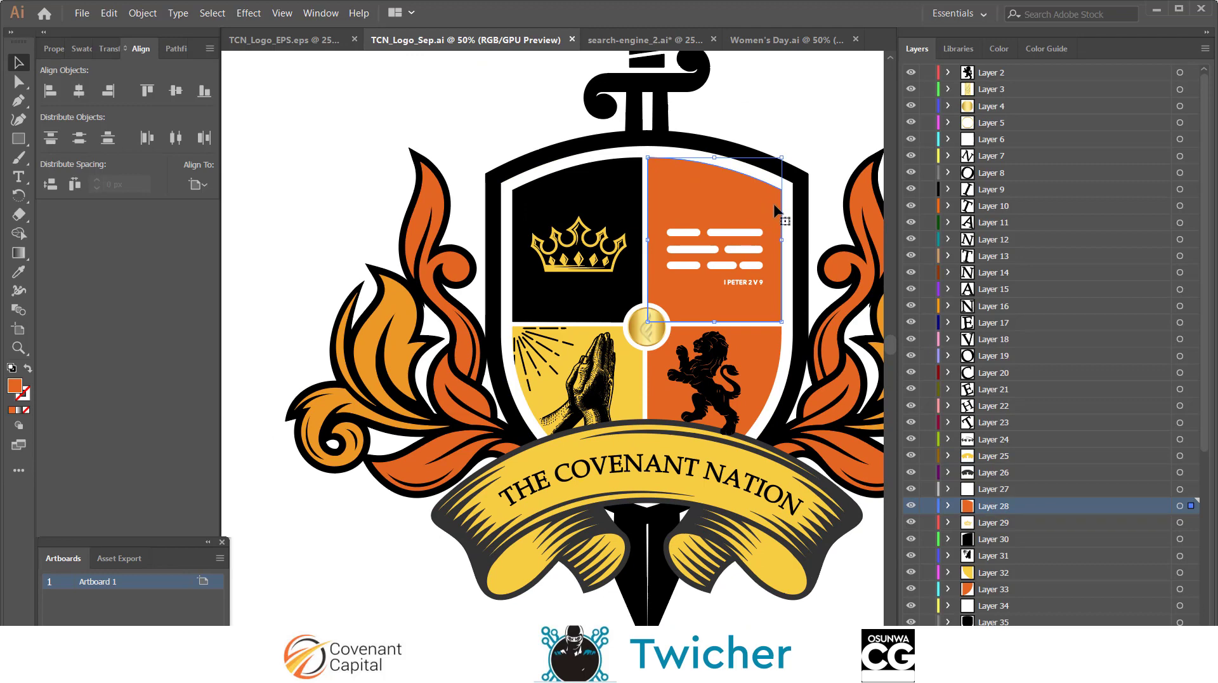
Step: Leave Illustrator for the file window and open the Audio subfolder of Importn_file_Types
{"action": "left_click", "coordinate": [1158, 10]}
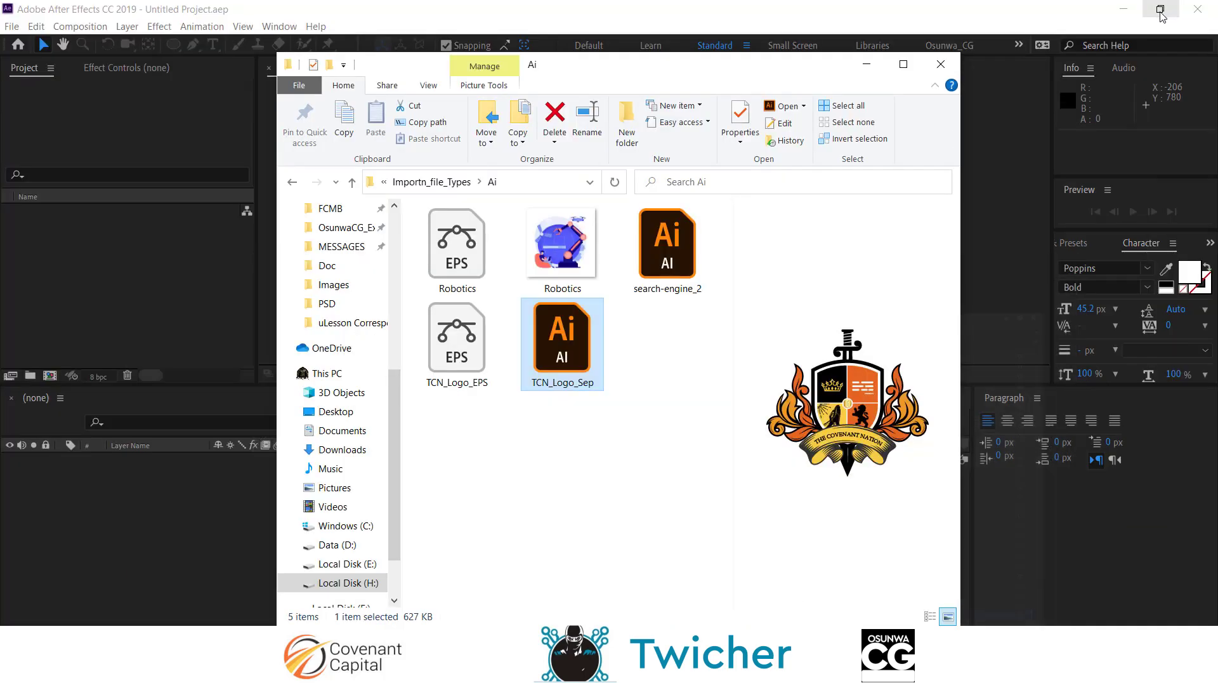
{"action": "left_click", "coordinate": [452, 185]}
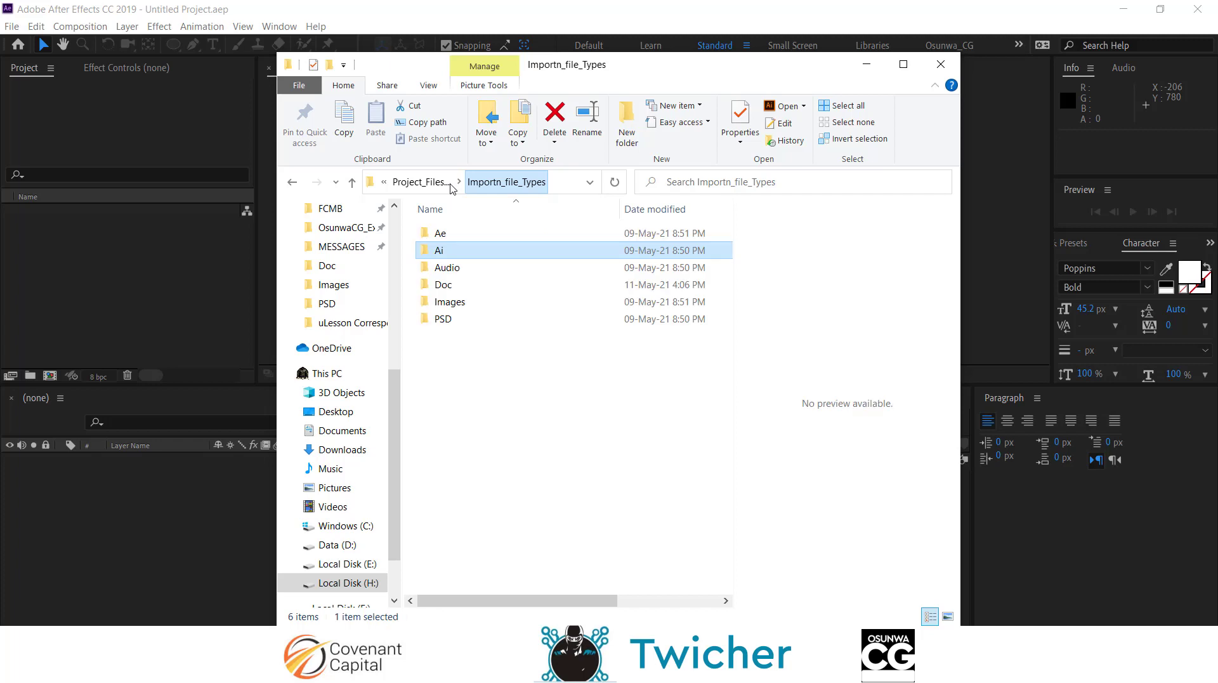
{"action": "left_click", "coordinate": [470, 273]}
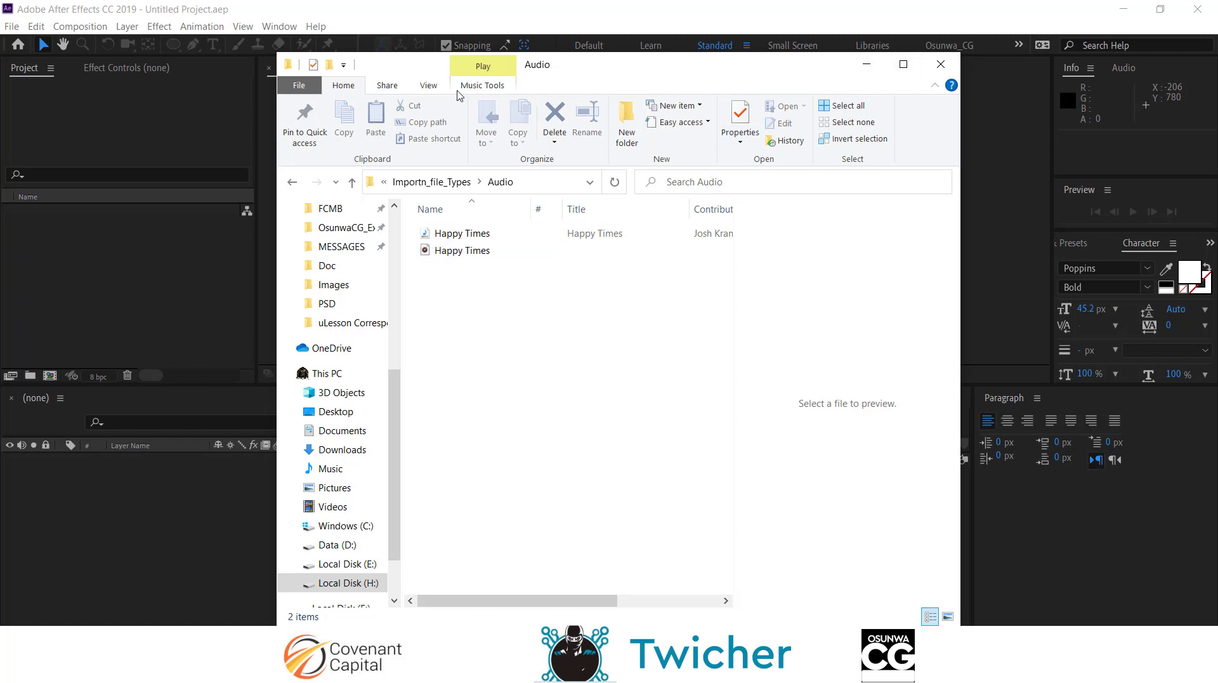
Step: Display the Audio folder's contents as large icons and select both Happy Times files
{"action": "left_click", "coordinate": [428, 85]}
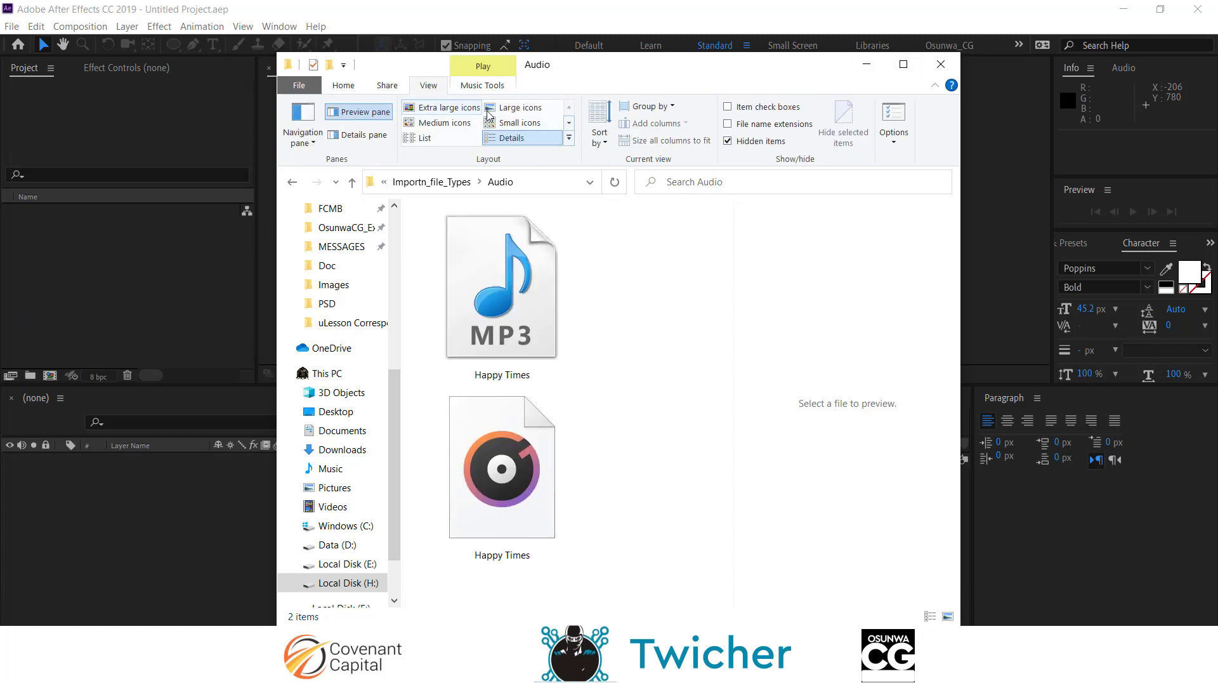
{"action": "left_click", "coordinate": [519, 108]}
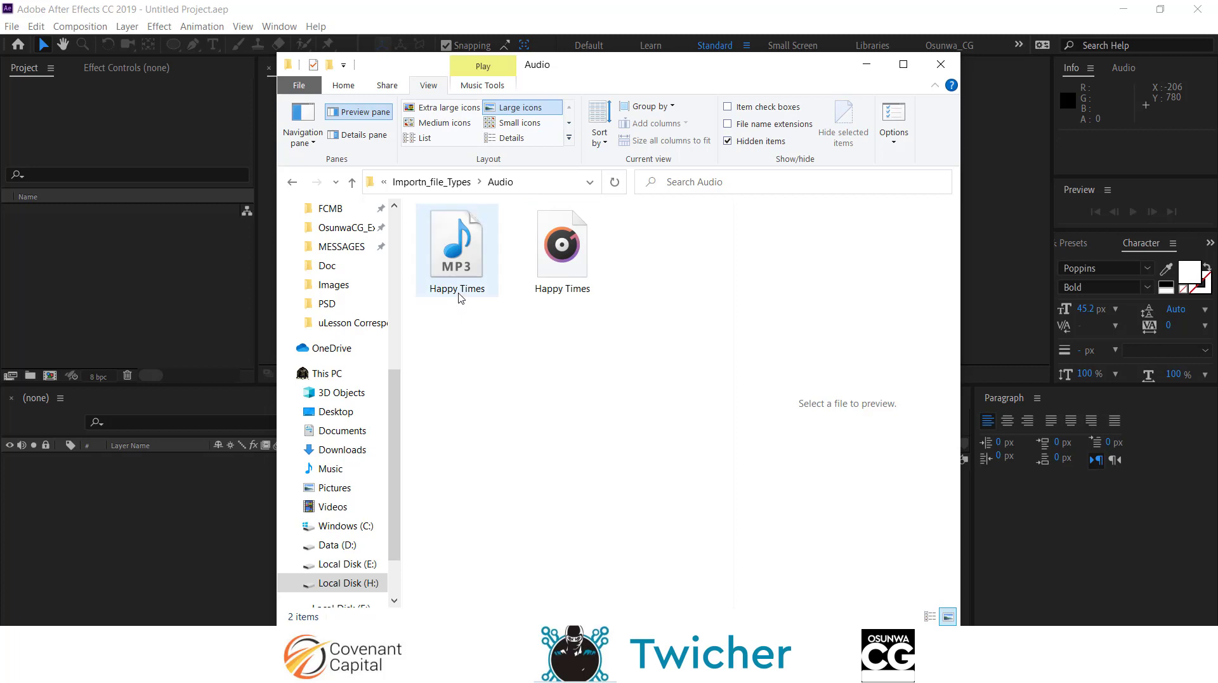
{"action": "left_click_drag", "start_coordinate": [579, 363], "coordinate": [455, 285]}
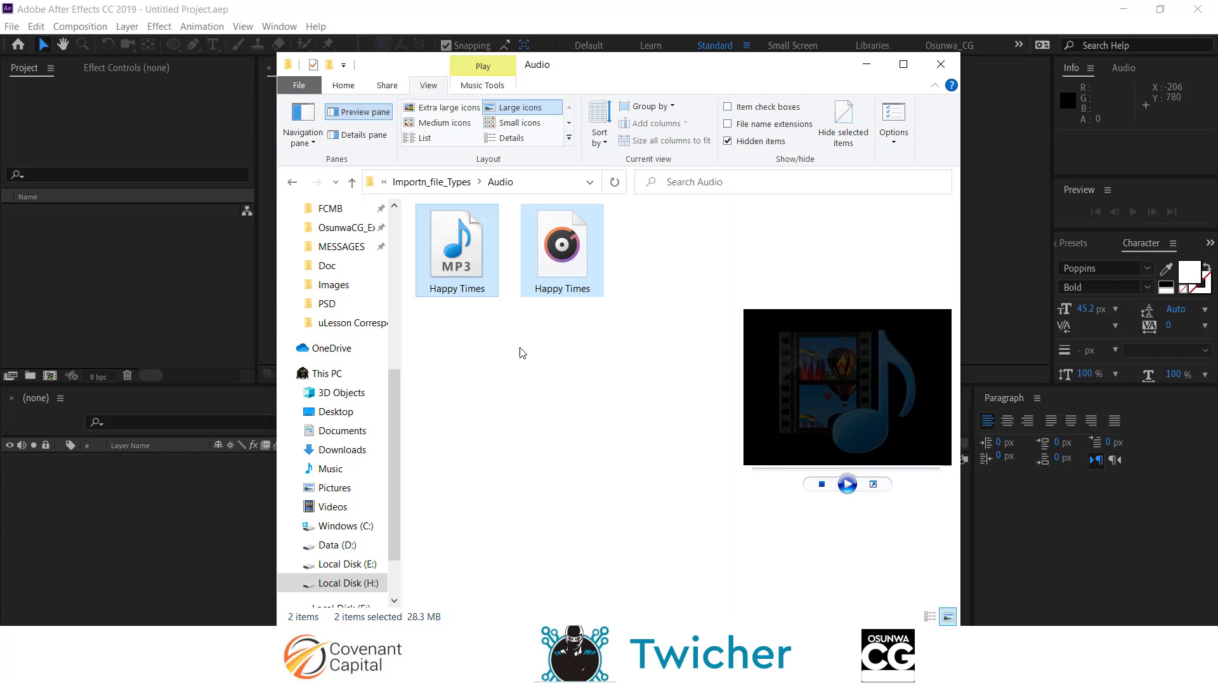
Step: Select the two Happy Times audio files in turn, and look into the Doc subfolder of Importn_file_Types
{"action": "left_click", "coordinate": [575, 262]}
{"action": "left_click", "coordinate": [468, 274]}
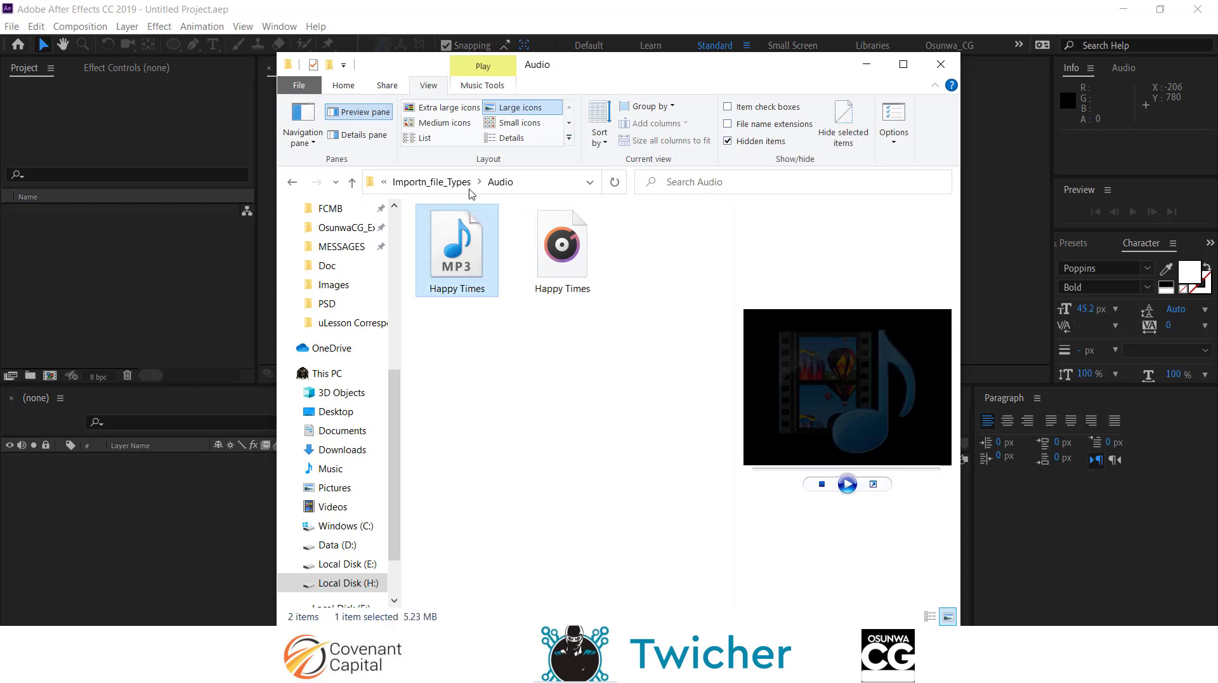
{"action": "left_click", "coordinate": [432, 181]}
{"action": "double_click", "coordinate": [463, 287]}
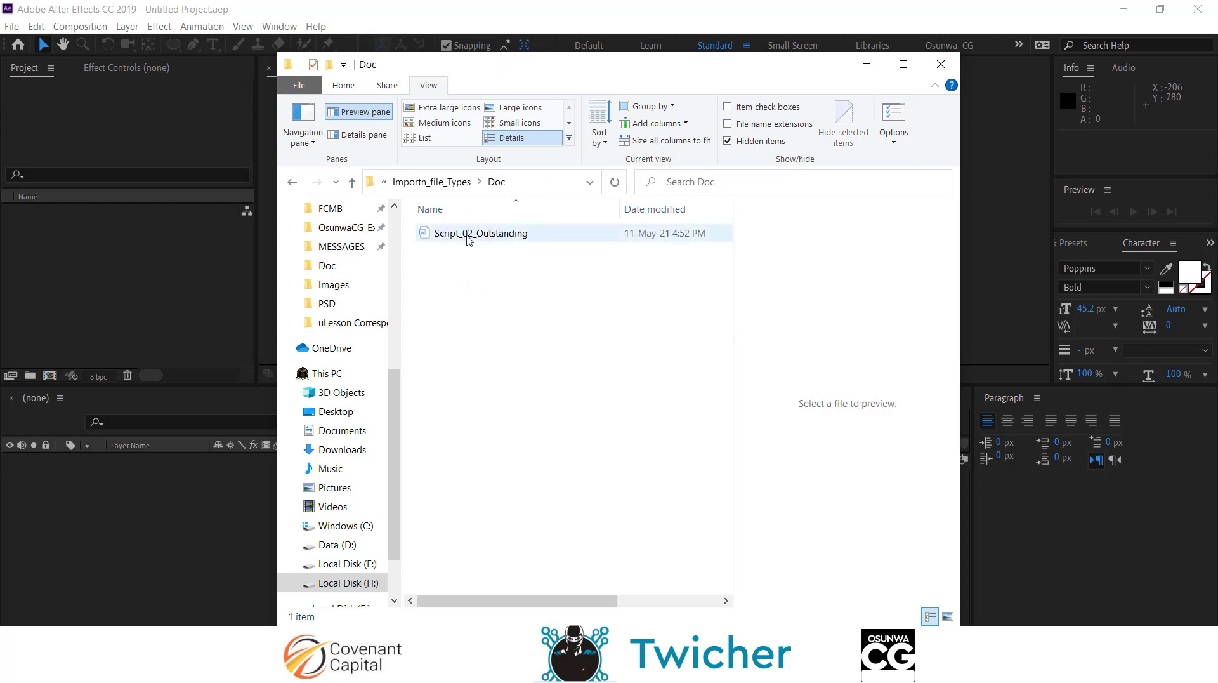
{"action": "left_click", "coordinate": [431, 181]}
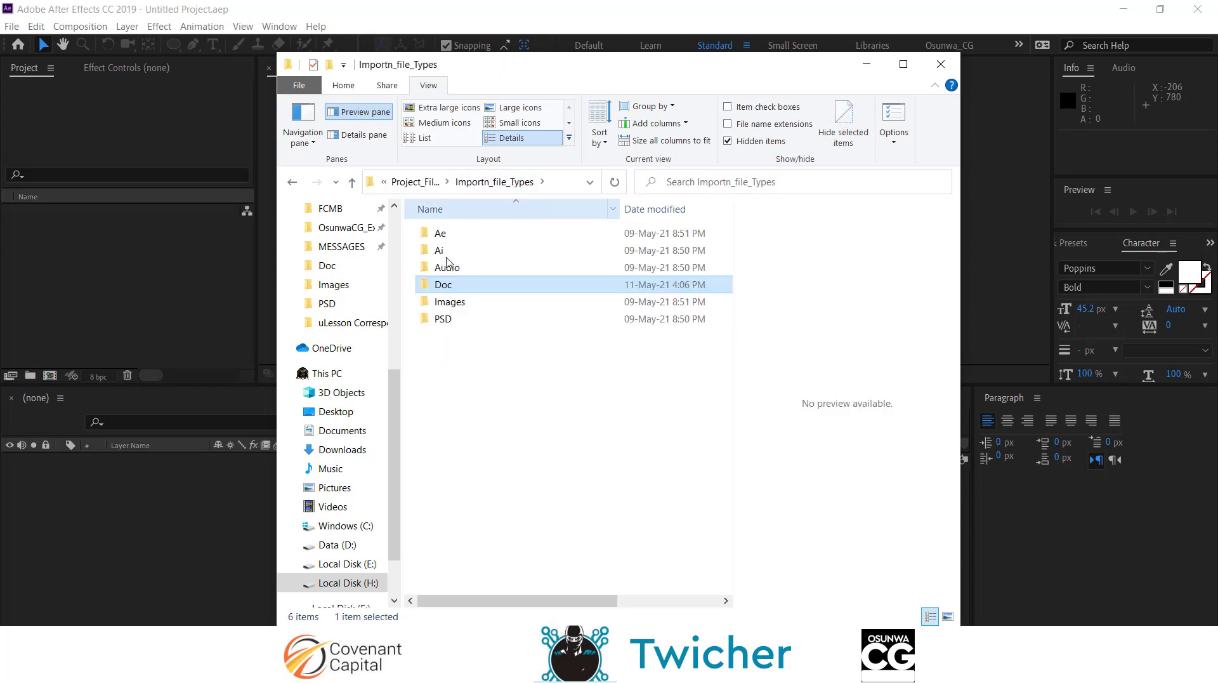
Step: Open the Script_02_Outstanding document from the Doc folder, read its text, and minimize the document window
{"action": "double_click", "coordinate": [486, 288]}
{"action": "double_click", "coordinate": [491, 239]}
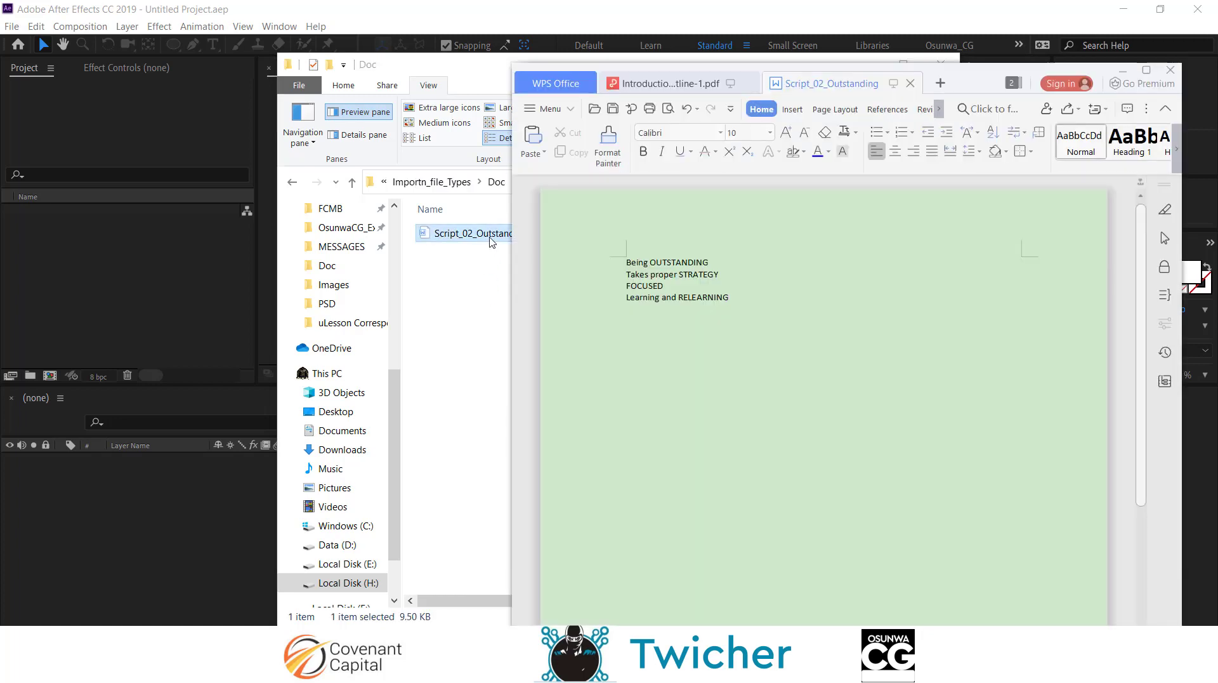
{"action": "left_click", "coordinate": [721, 378]}
{"action": "left_click", "coordinate": [1123, 71]}
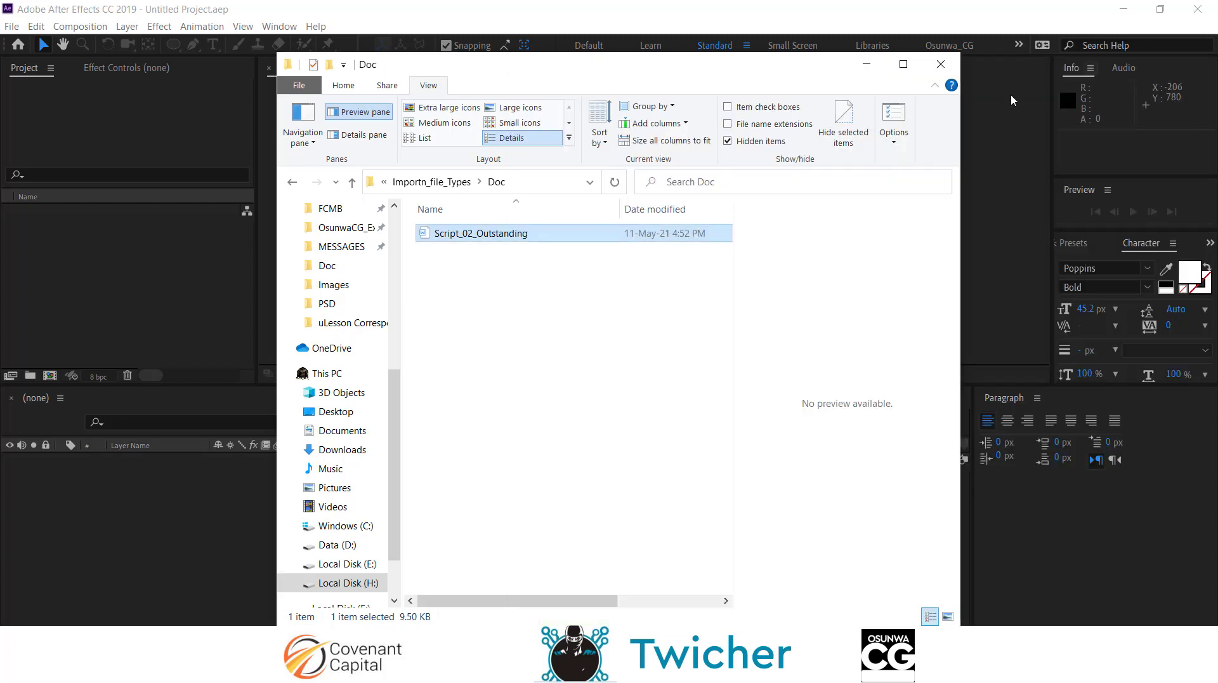
Step: Go to the Images subfolder of Importn_file_Types, select the four pictures in its last two columns, and clear the selection
{"action": "left_click", "coordinate": [459, 183]}
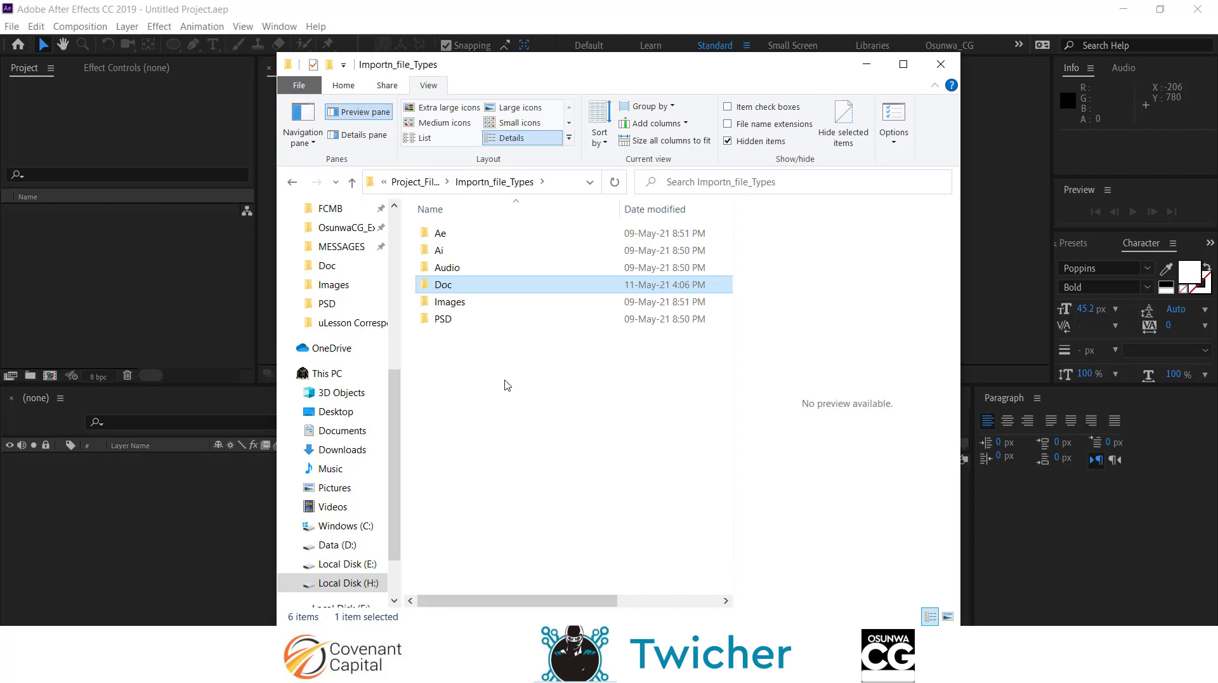
{"action": "double_click", "coordinate": [484, 306]}
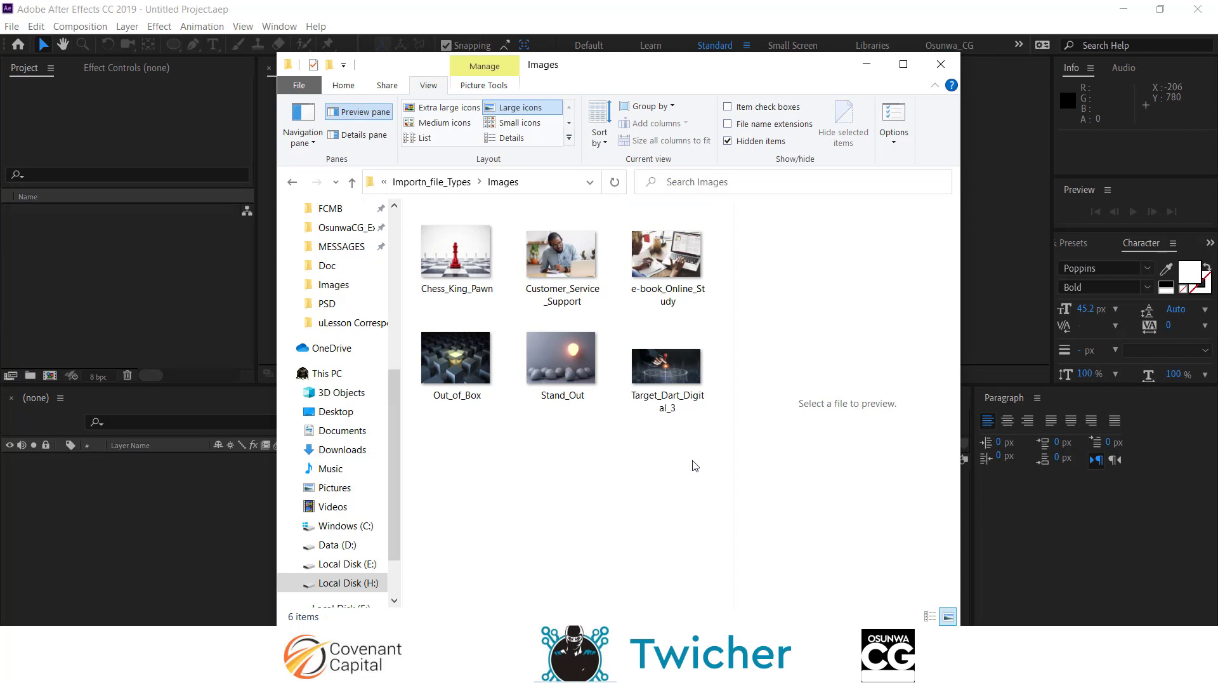
{"action": "left_click_drag", "start_coordinate": [696, 466], "coordinate": [520, 269]}
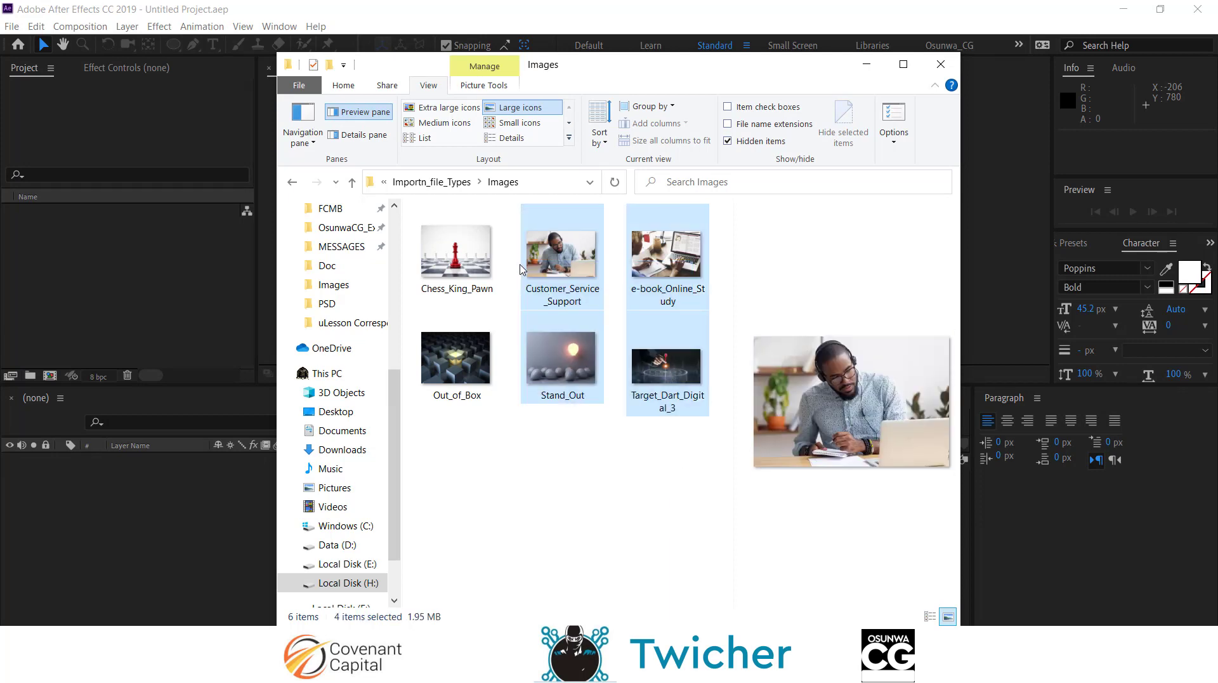
{"action": "left_click", "coordinate": [571, 466]}
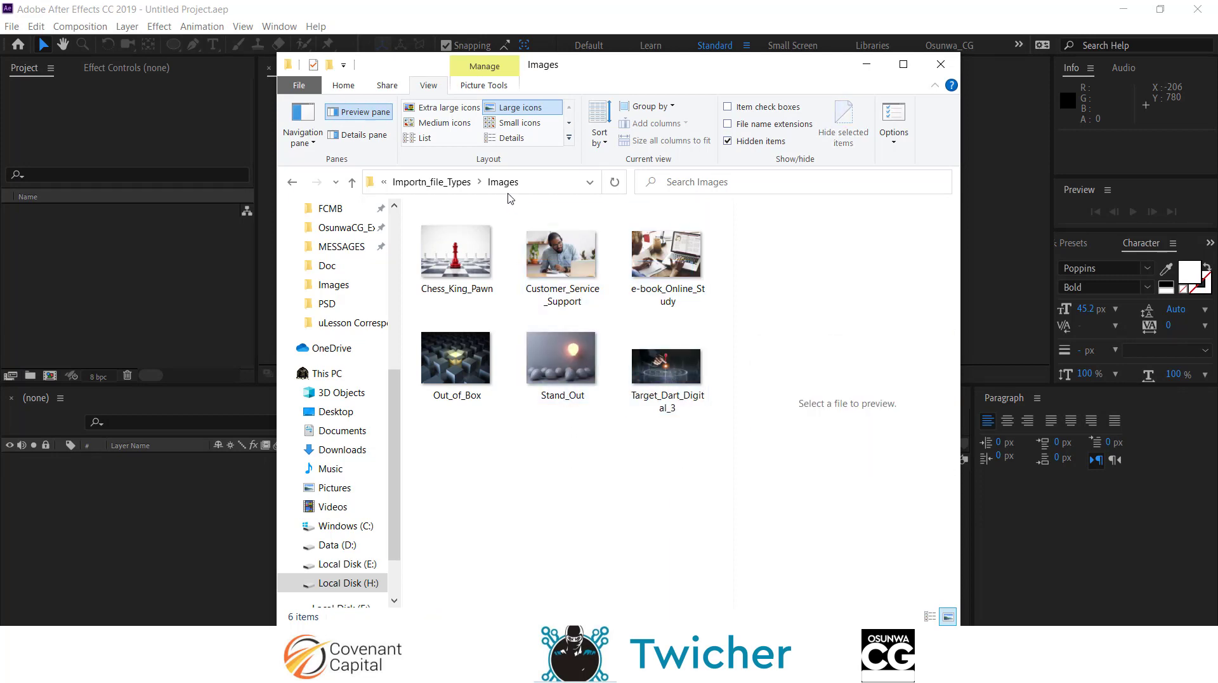
Step: Look into the PSD subfolder, select the Frusted_UX file, and return to the Importn_file_Types folder
{"action": "left_click", "coordinate": [456, 184]}
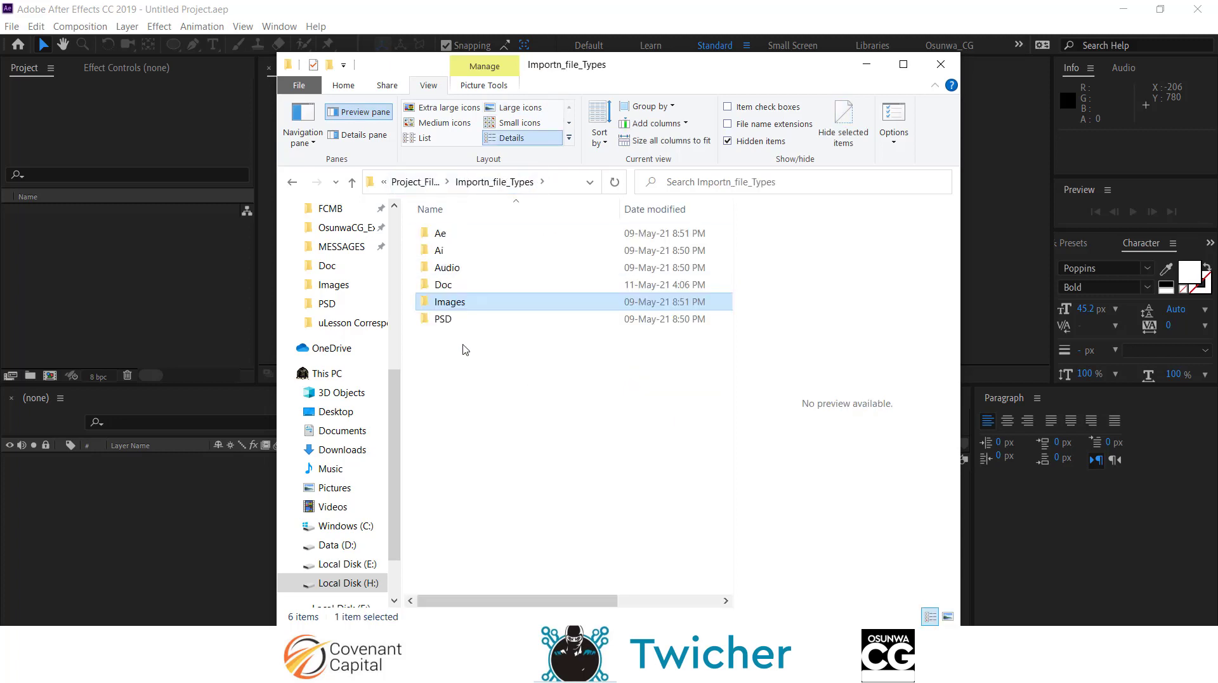
{"action": "double_click", "coordinate": [462, 320]}
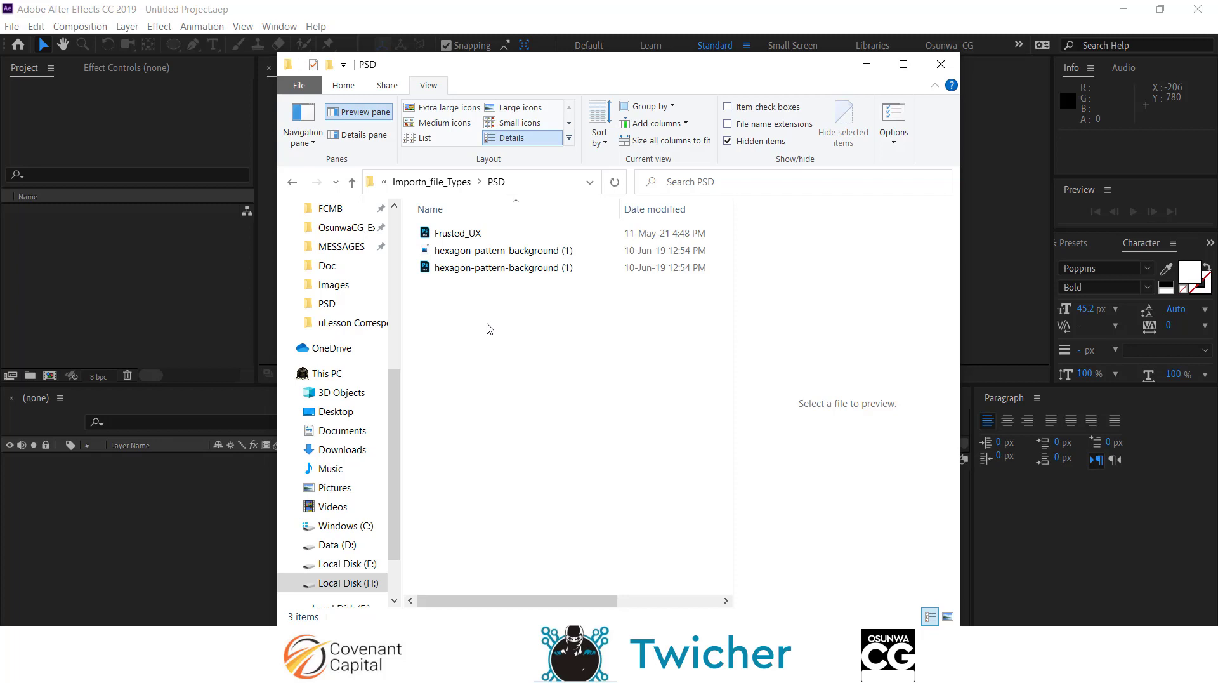
{"action": "left_click", "coordinate": [491, 234]}
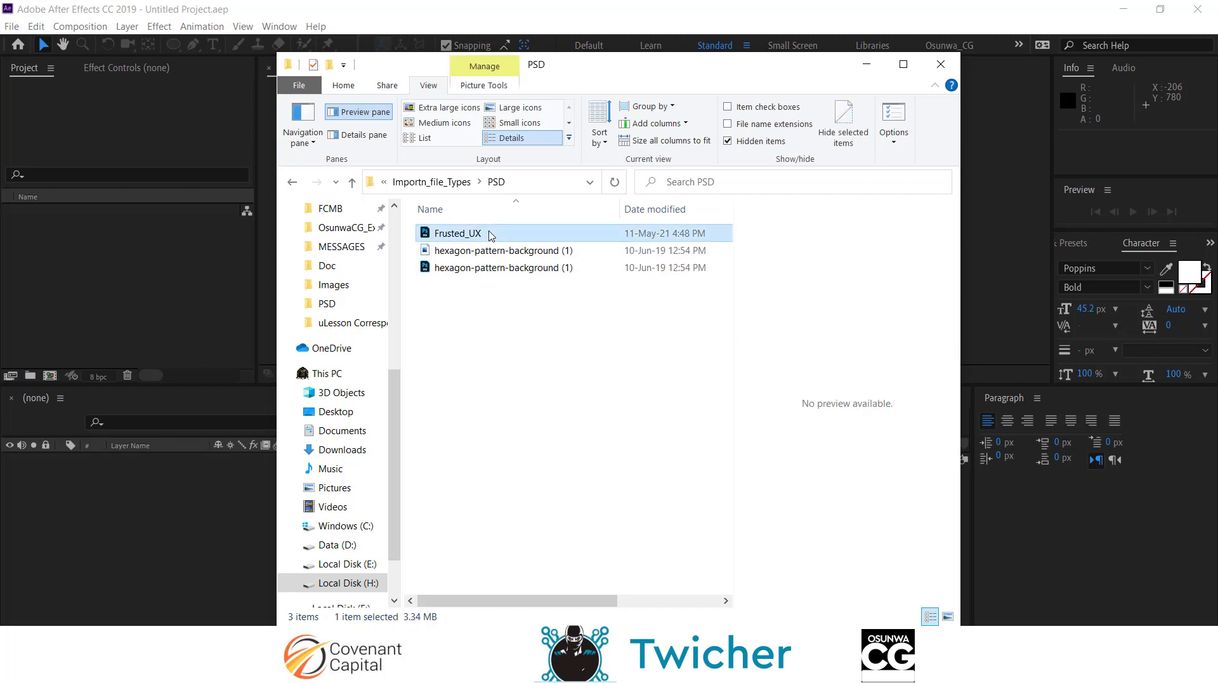
{"action": "left_click", "coordinate": [448, 184]}
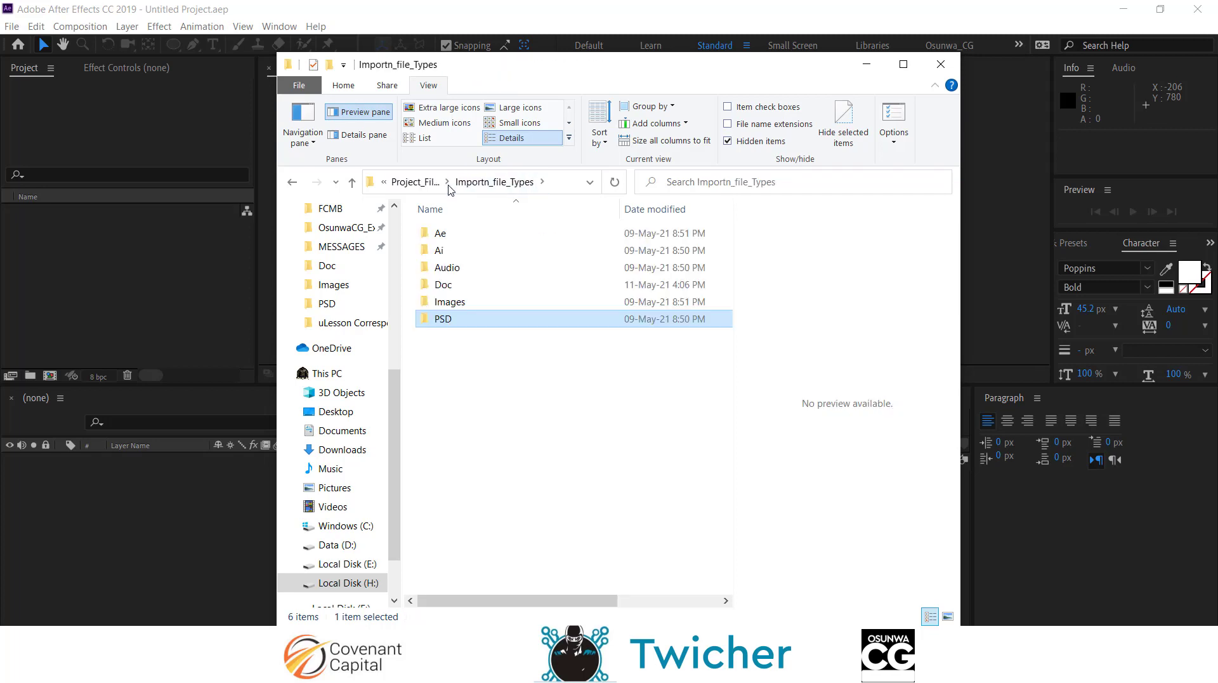
Step: Switch from the file window to After Effects with its empty untitled project
{"action": "left_click", "coordinate": [133, 287]}
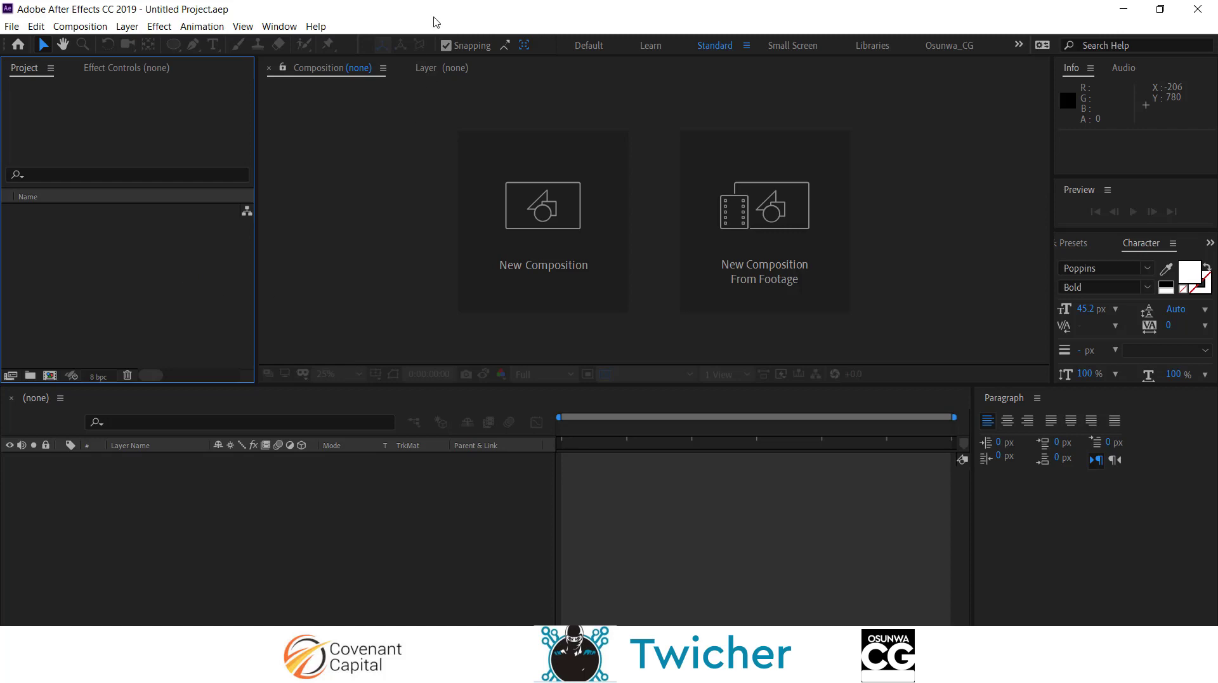
{"action": "left_click", "coordinate": [331, 535]}
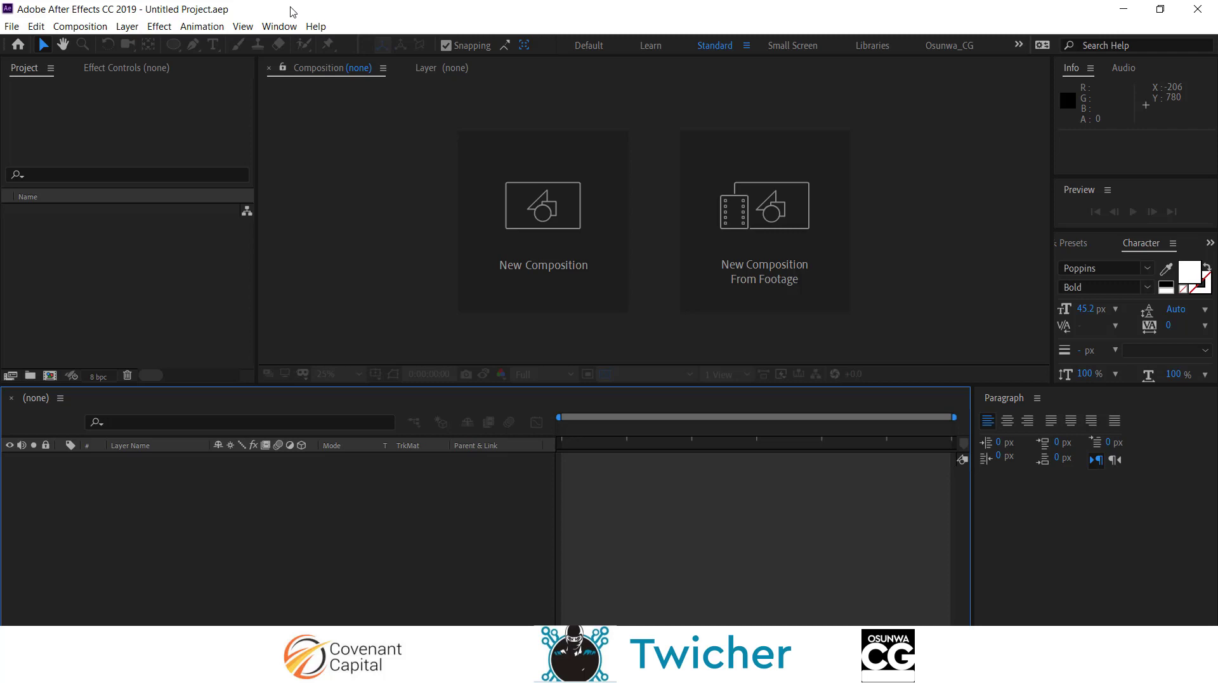
{"action": "left_click", "coordinate": [281, 281]}
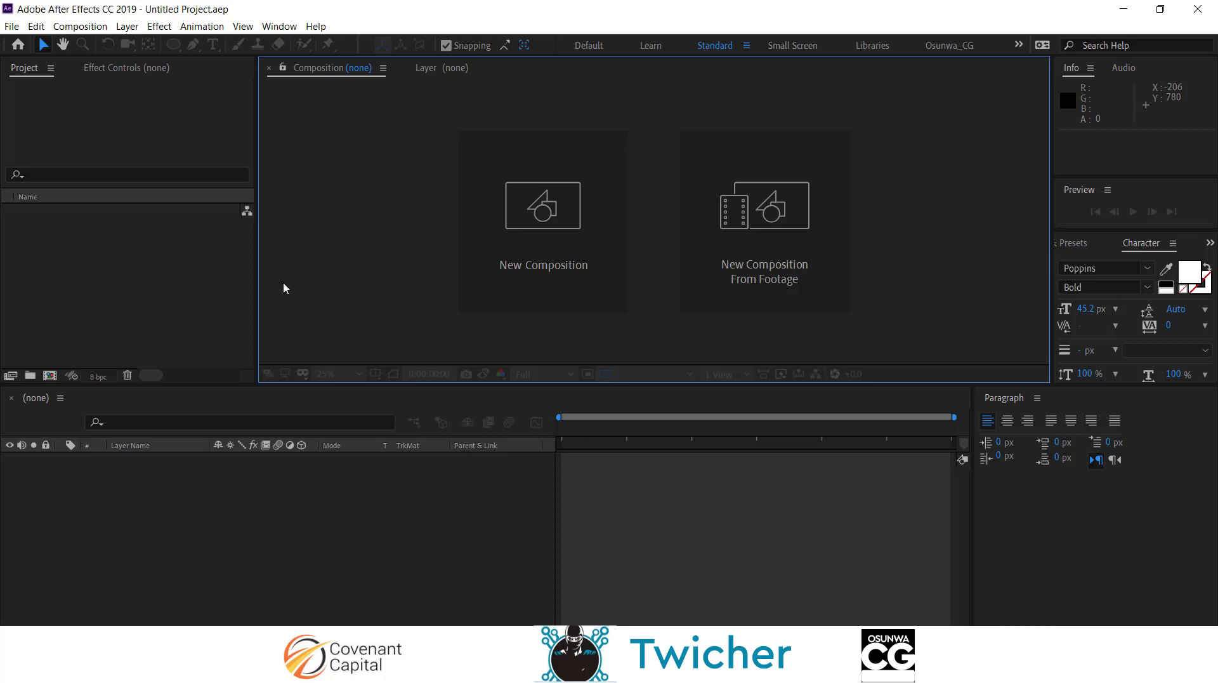
Step: Start saving the project and browse up from the Ae folder to the Camtasia folder
{"action": "key", "text": "ctrl+s"}
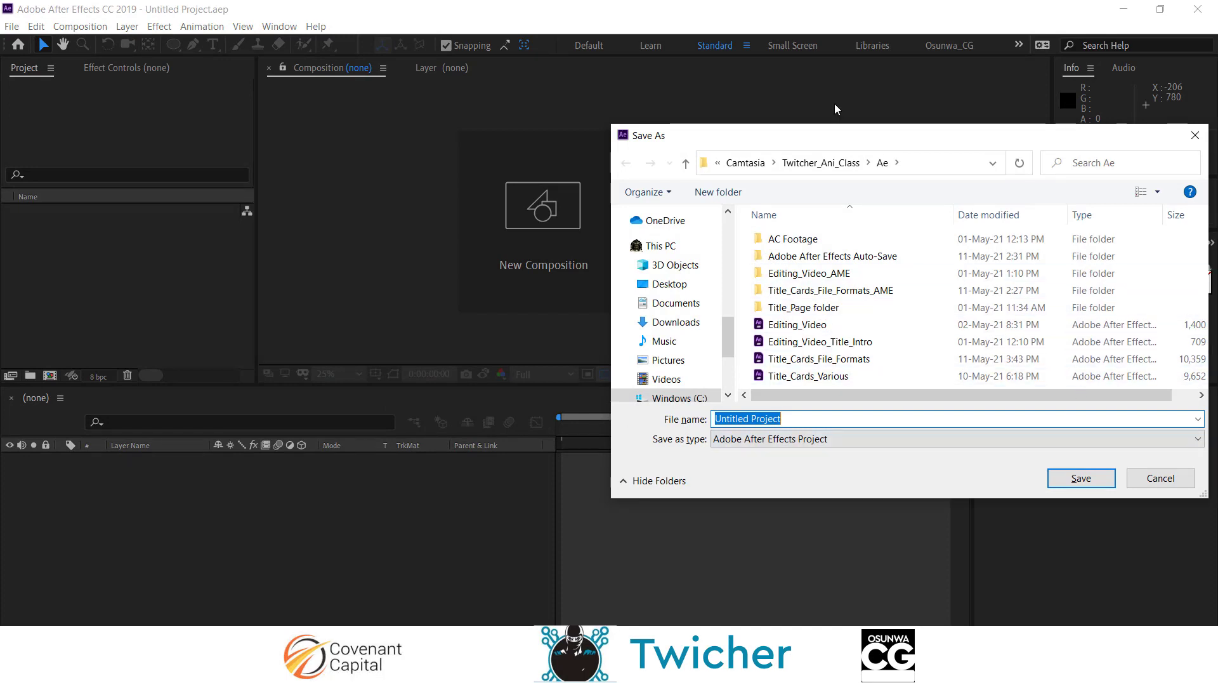
{"action": "left_click", "coordinate": [825, 167]}
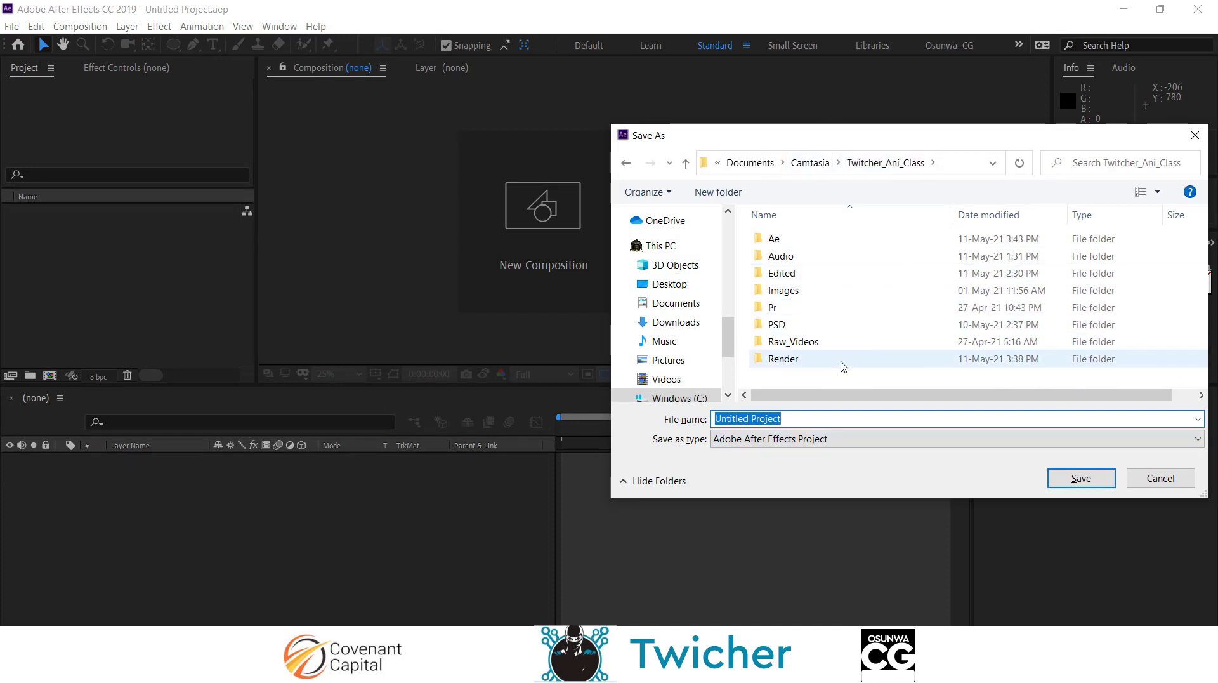
{"action": "left_click", "coordinate": [812, 164]}
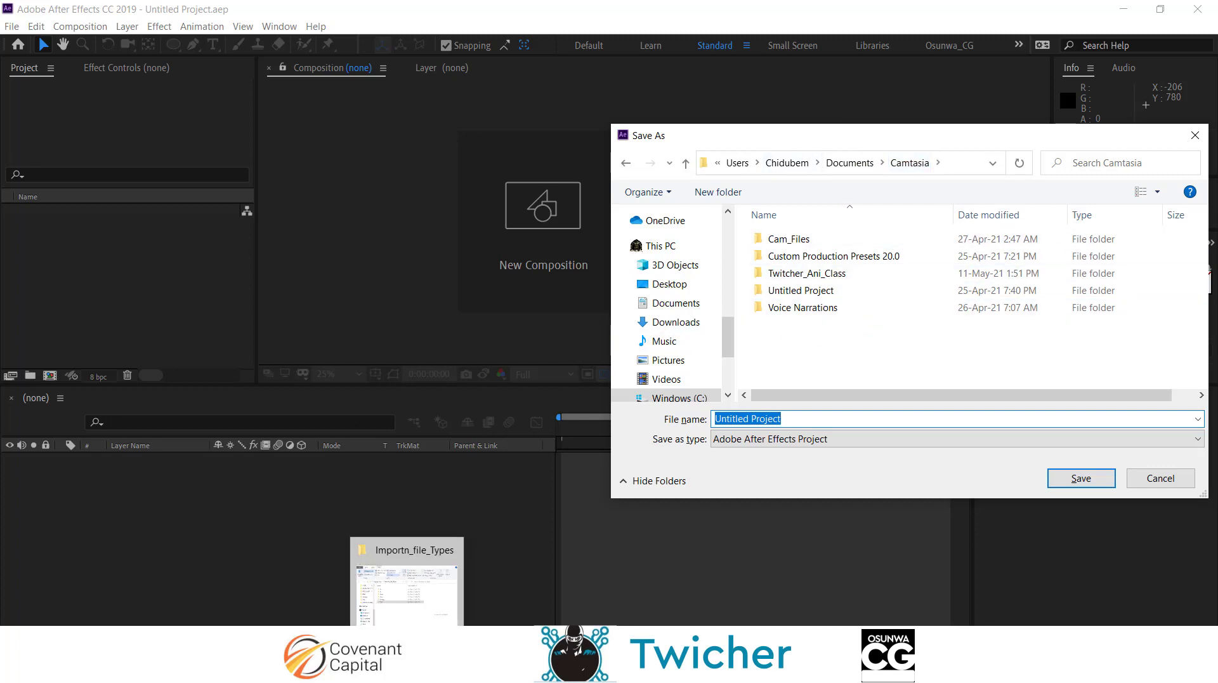
Step: Copy the path of the Ae folder inside Importn_file_Types from the file window and make it the project's save location
{"action": "left_click", "coordinate": [406, 669]}
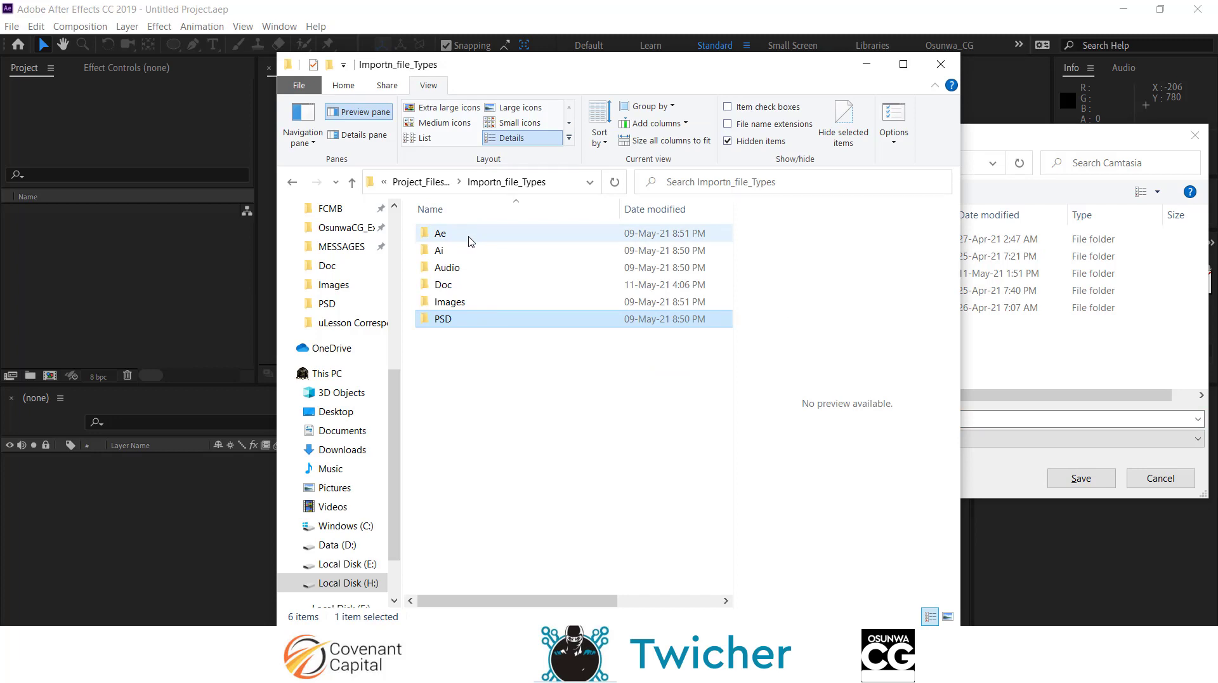
{"action": "double_click", "coordinate": [469, 239]}
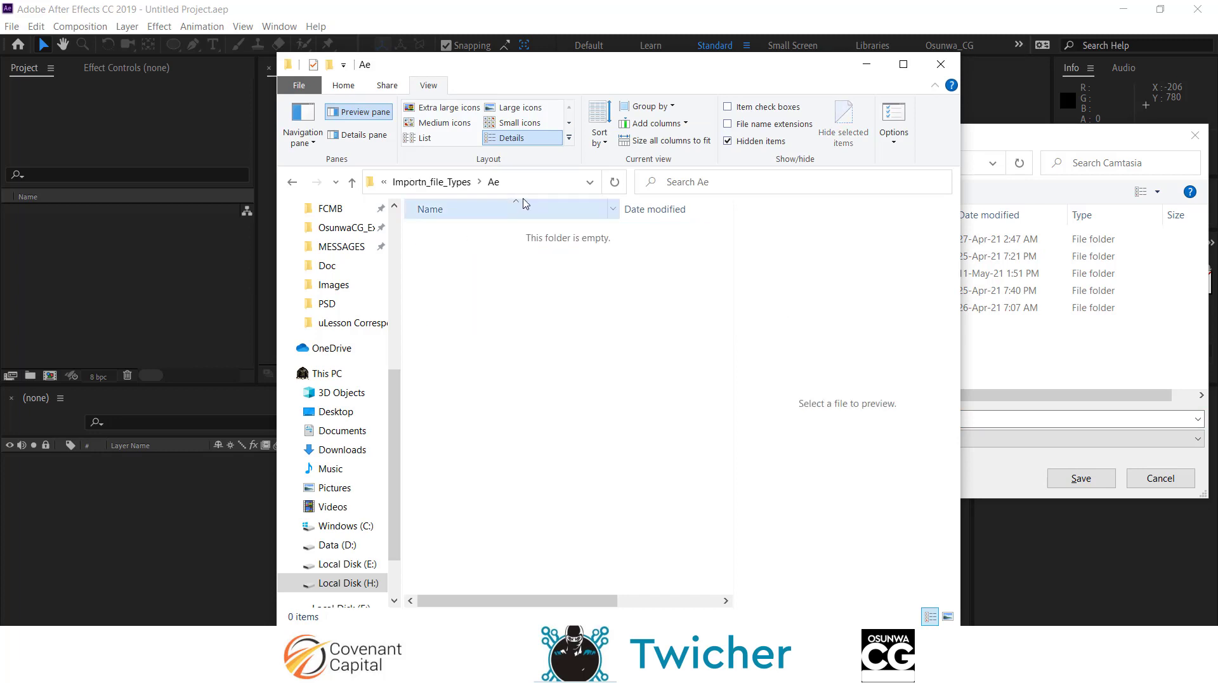
{"action": "left_click", "coordinate": [530, 185]}
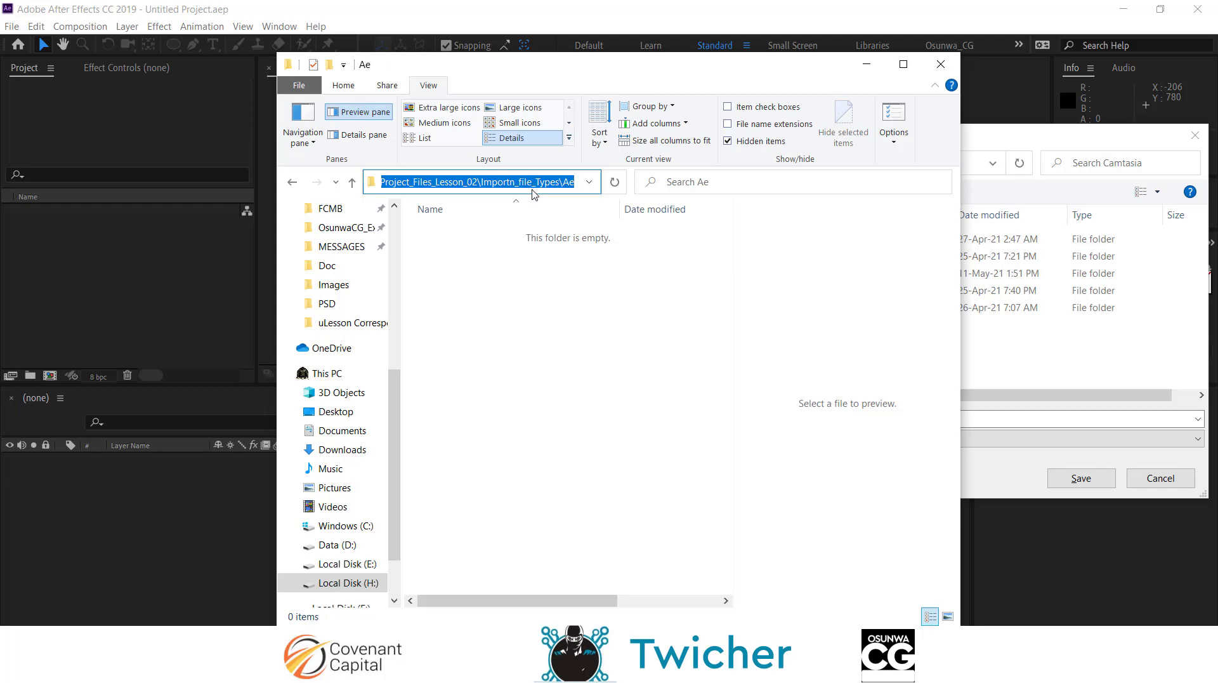
{"action": "left_click", "coordinate": [866, 64]}
{"action": "left_click", "coordinate": [943, 171]}
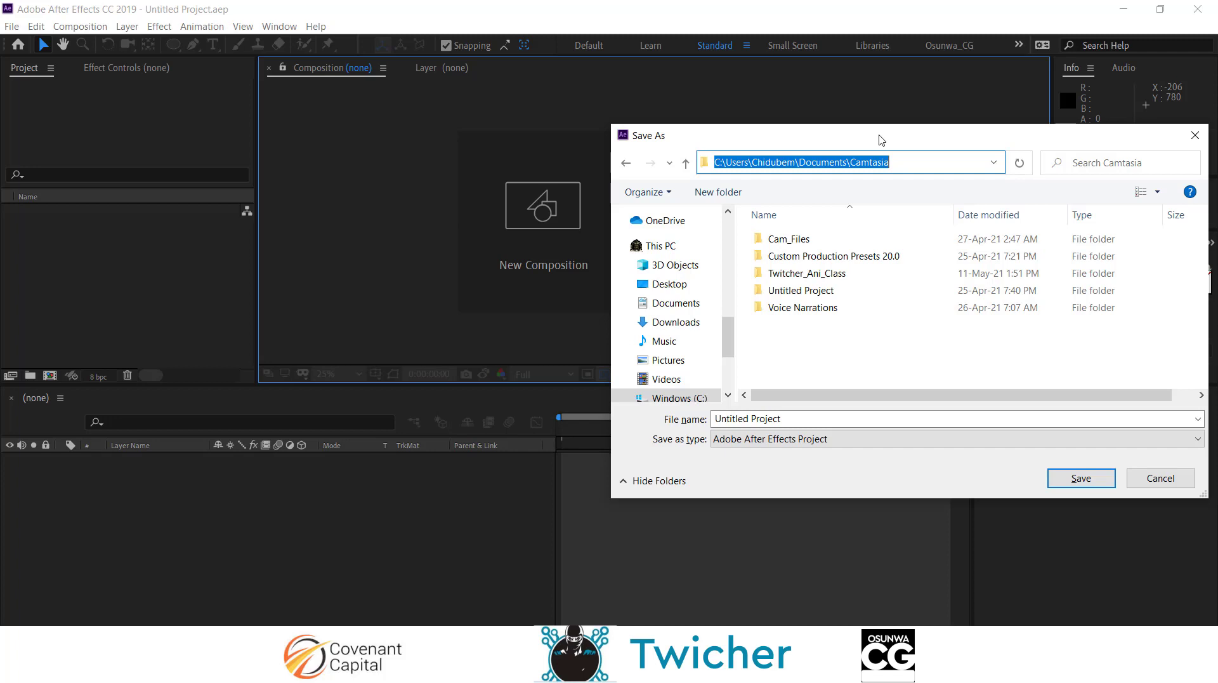
{"action": "key", "text": "ctrl+v"}
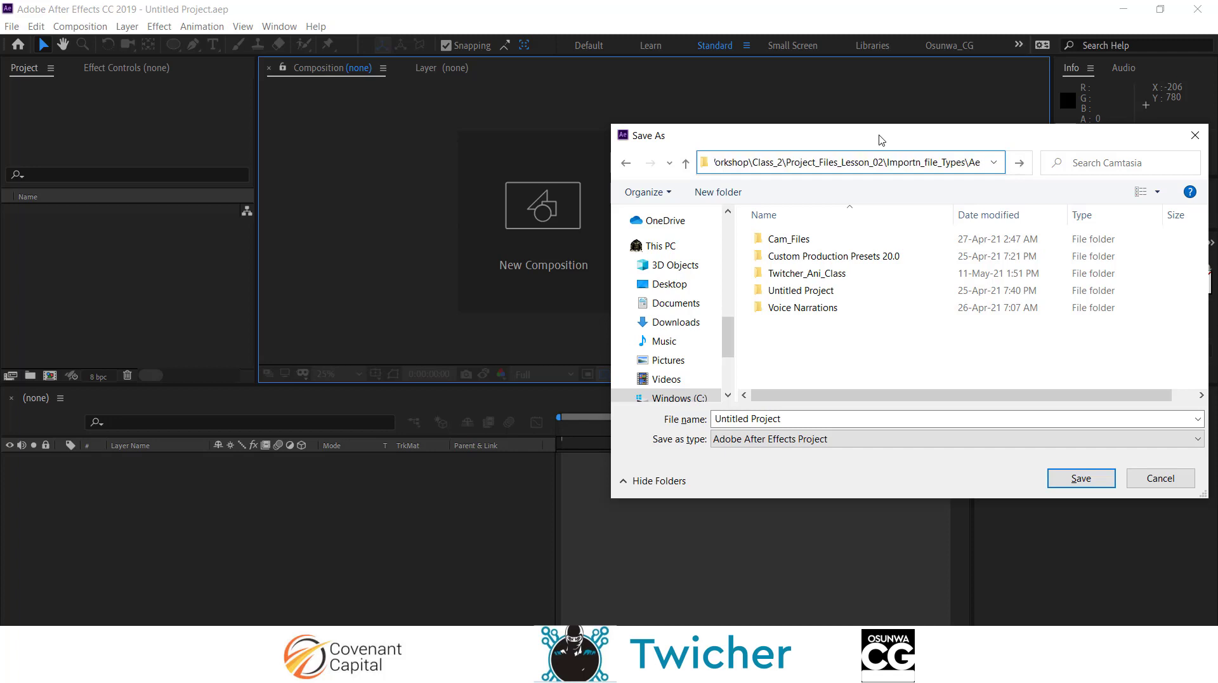
{"action": "key", "text": "Return"}
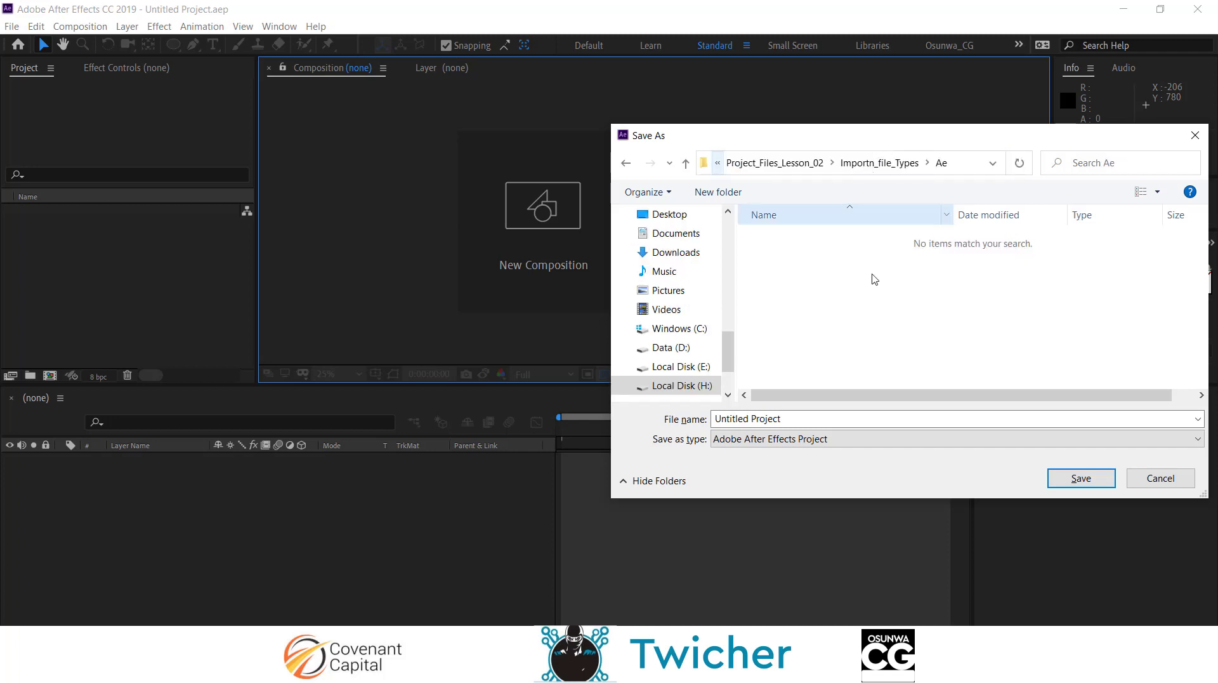
Step: Name the project Improting_Files_in_Ae and save it in the Ae folder
{"action": "left_click", "coordinate": [825, 416]}
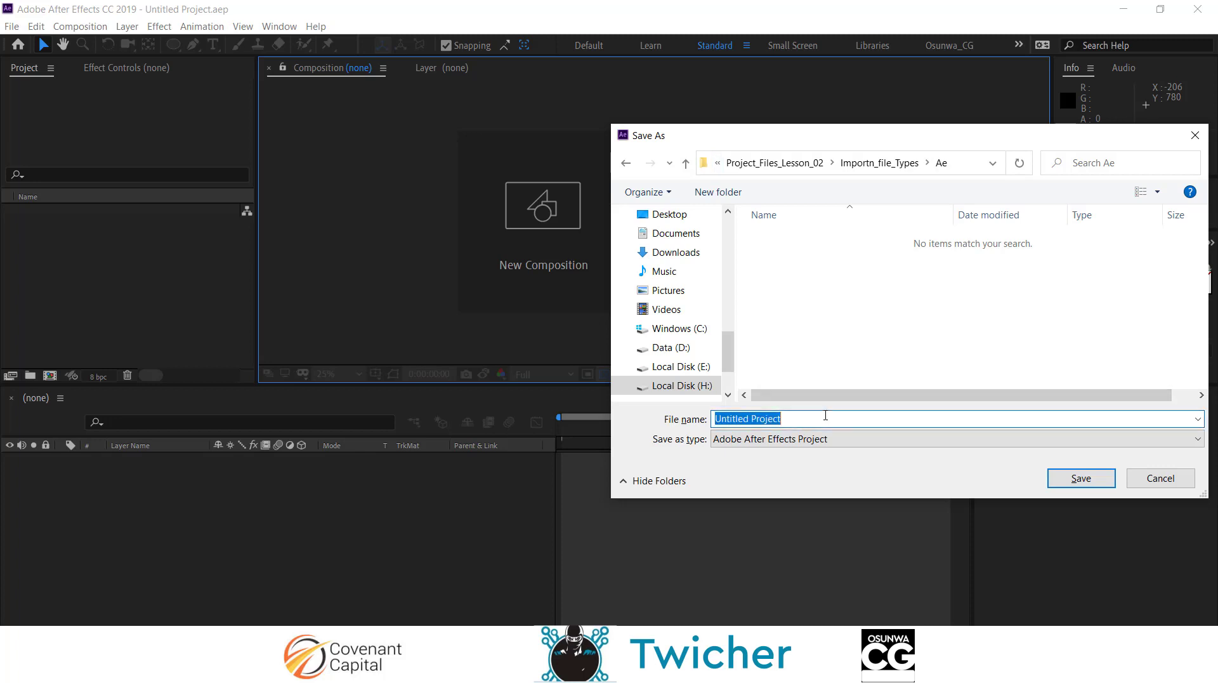
{"action": "type", "text": "Improt"}
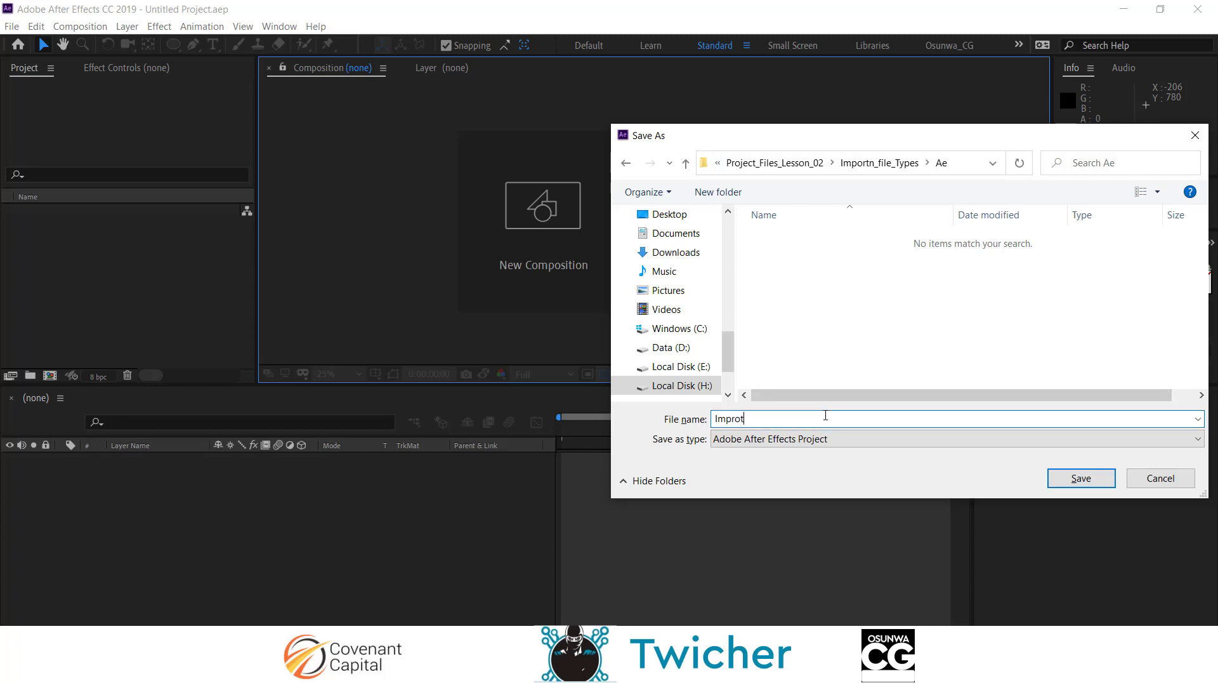
{"action": "type", "text": "ing_Files_in_Ae"}
{"action": "left_click", "coordinate": [1087, 479]}
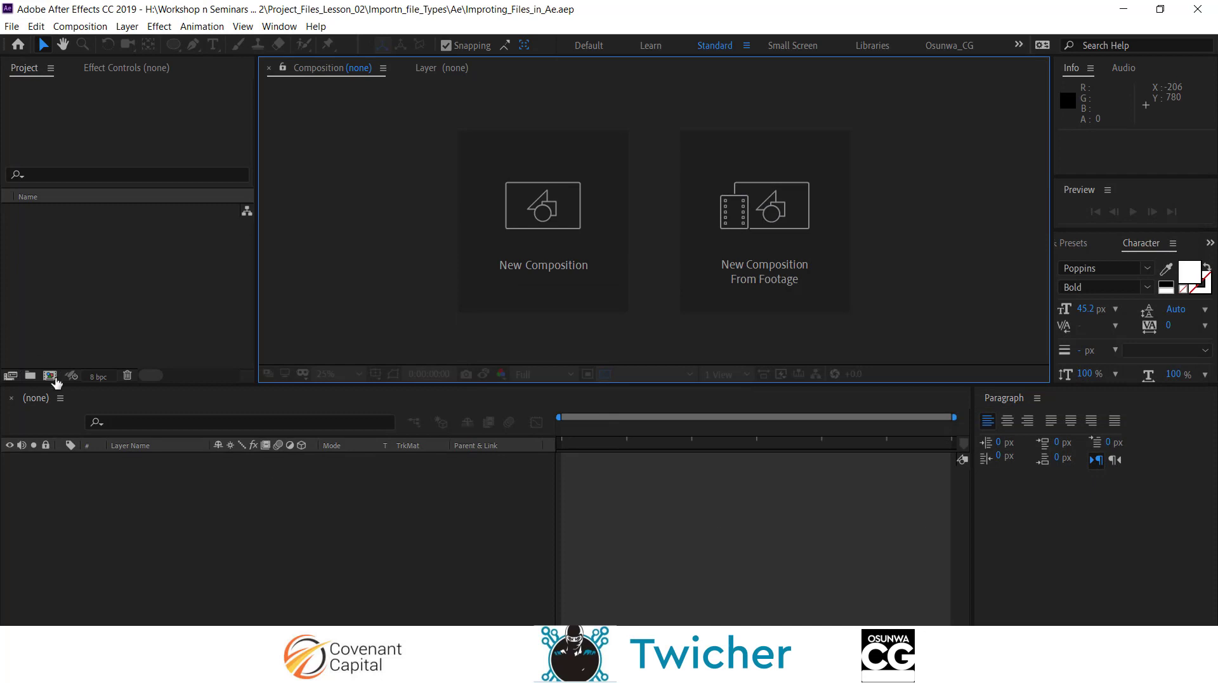
Step: Make the Project panel taller by lowering its border with the timeline, and create a new folder in it
{"action": "left_click_drag", "start_coordinate": [63, 384], "coordinate": [64, 442]}
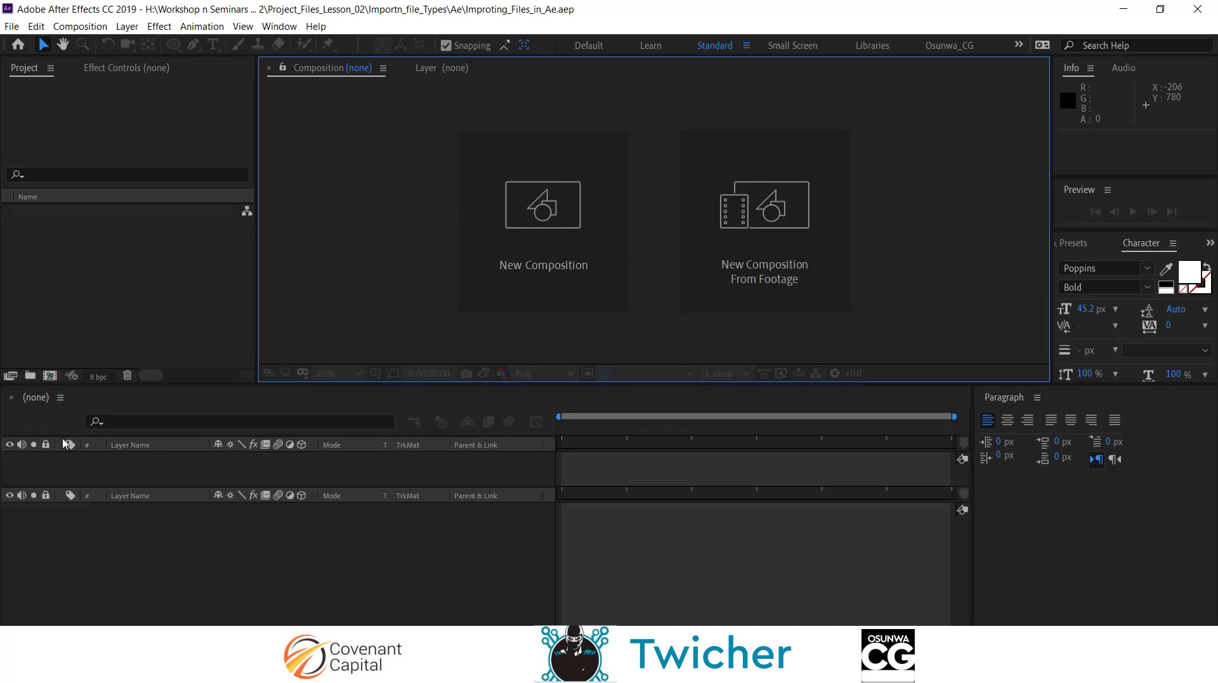
{"action": "left_click", "coordinate": [60, 325]}
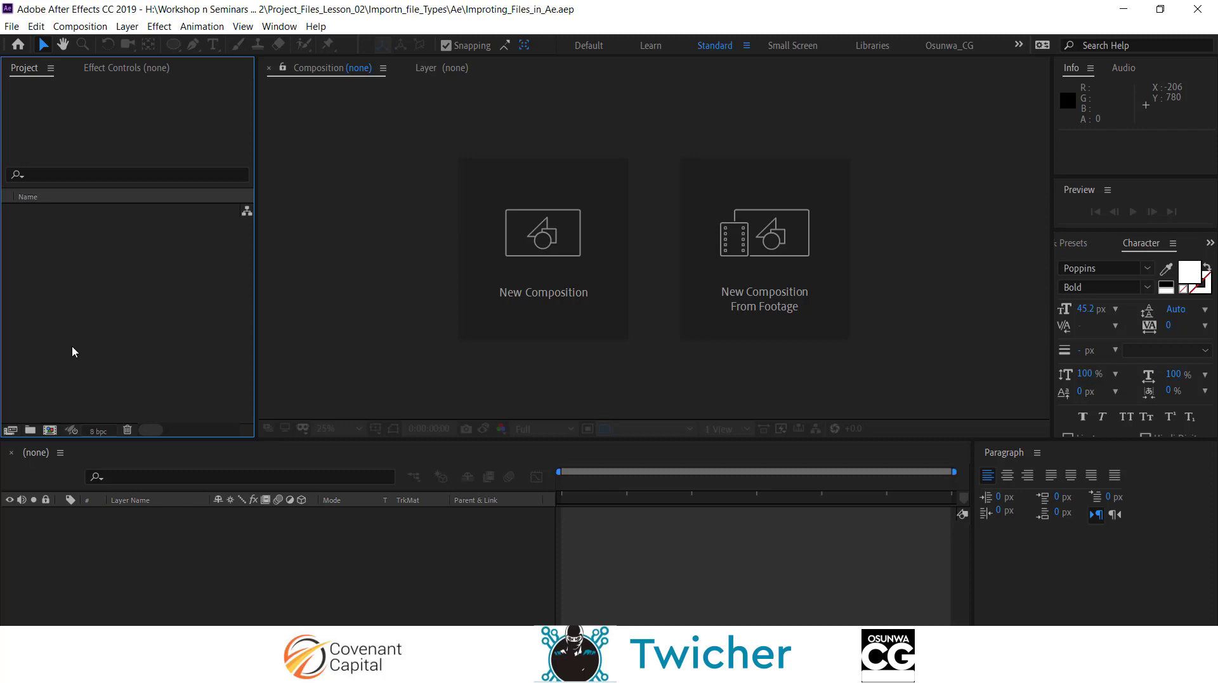
{"action": "left_click", "coordinate": [31, 432]}
{"action": "left_click", "coordinate": [36, 283]}
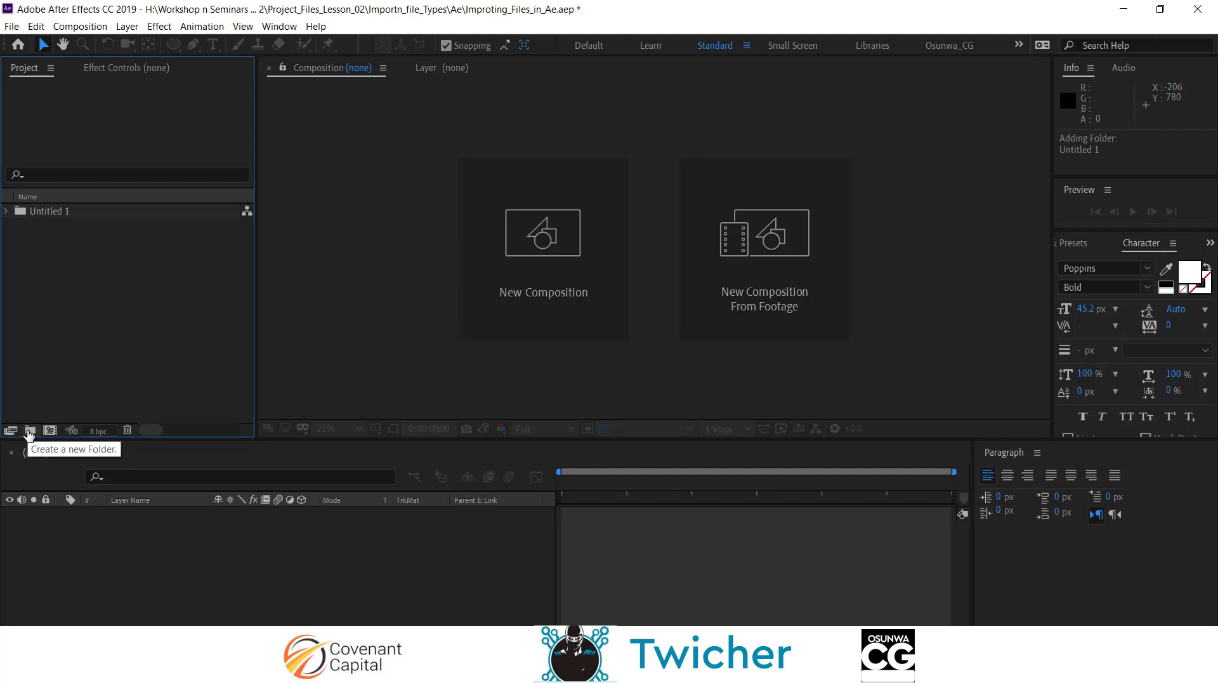
Step: Rename the new Project panel folder as Images
{"action": "left_click", "coordinate": [55, 216]}
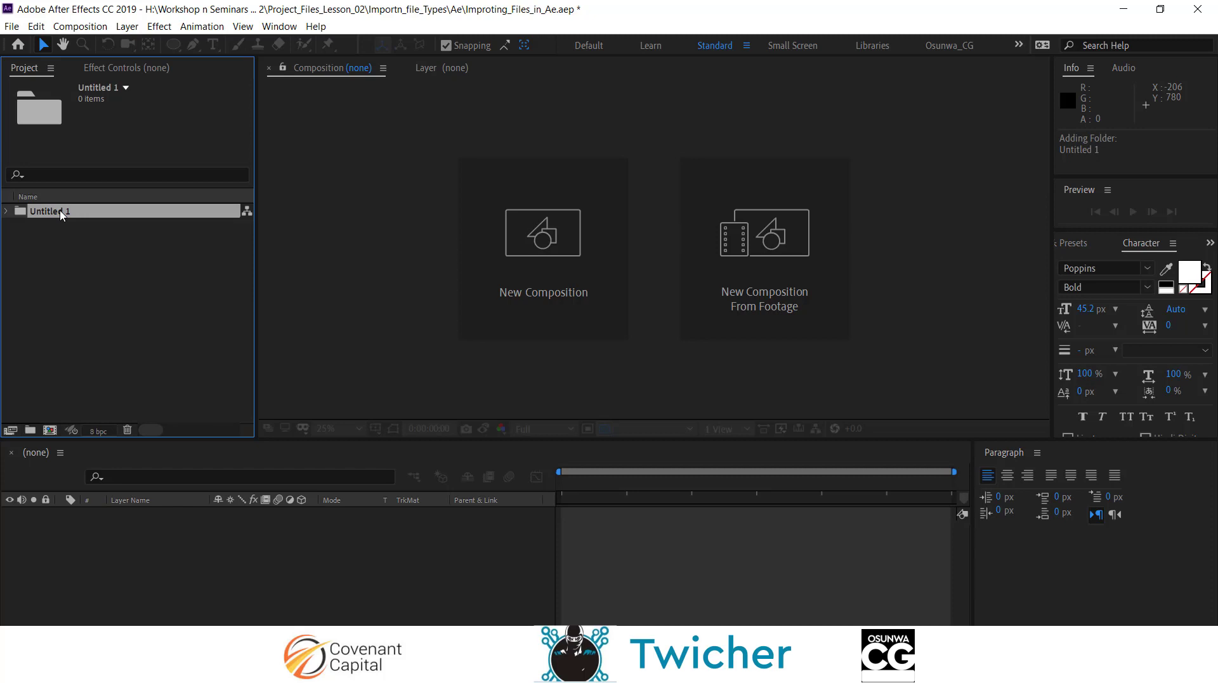
{"action": "key", "text": "Return"}
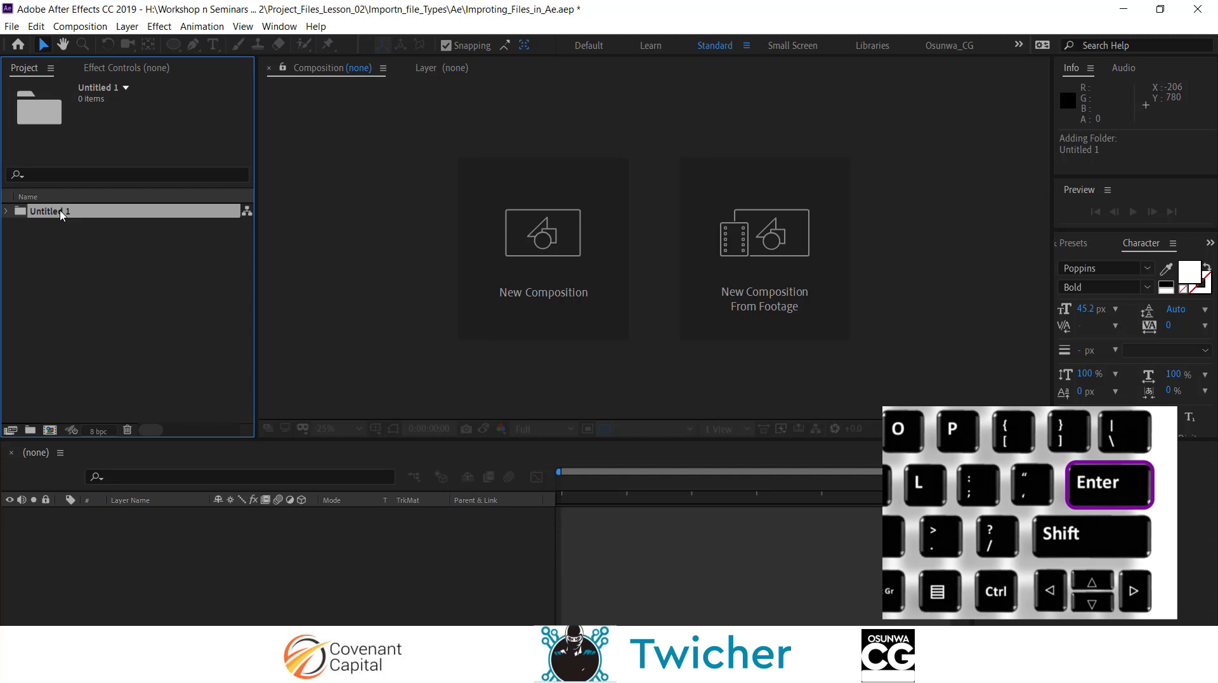
{"action": "key", "text": "Return"}
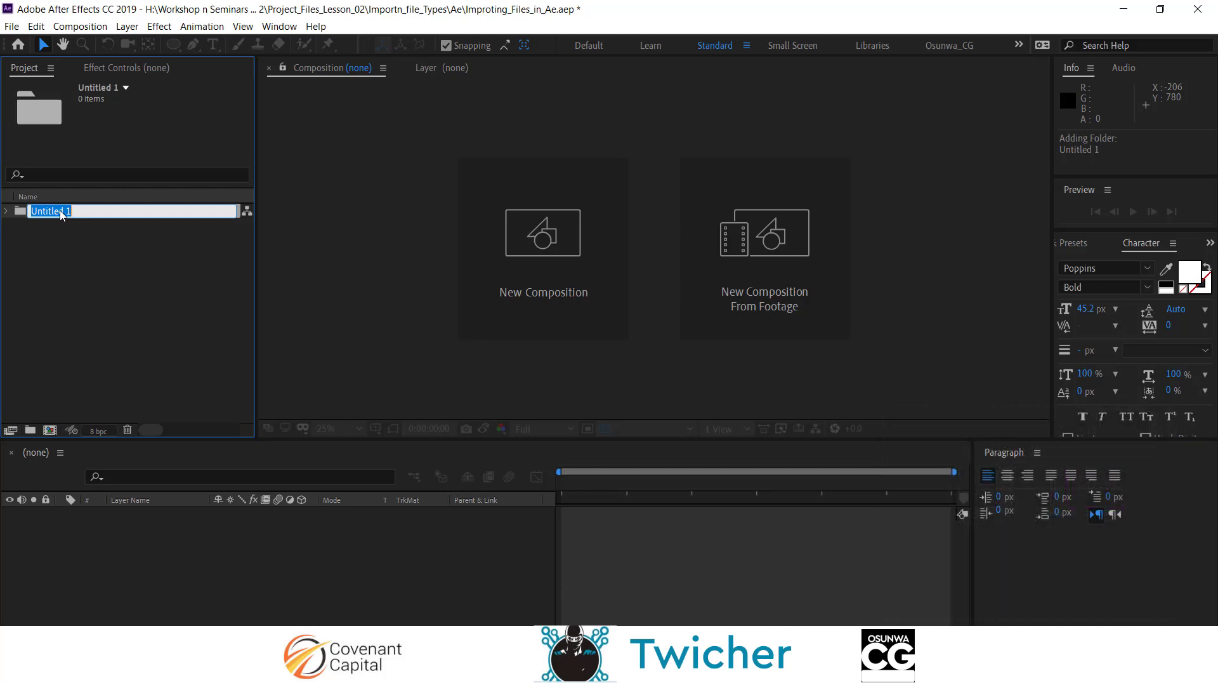
{"action": "type", "text": "Images"}
{"action": "key", "text": "Return"}
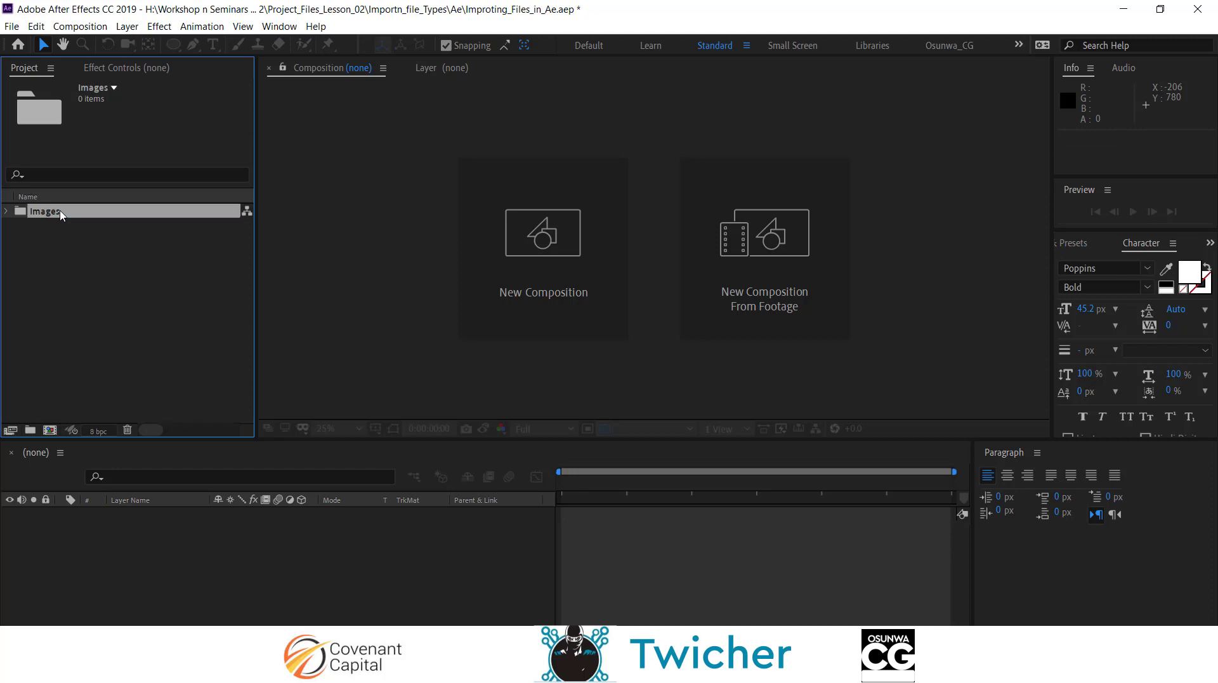
Step: Create a new folder inside Images and move it out to the top level of the project
{"action": "left_click", "coordinate": [29, 430]}
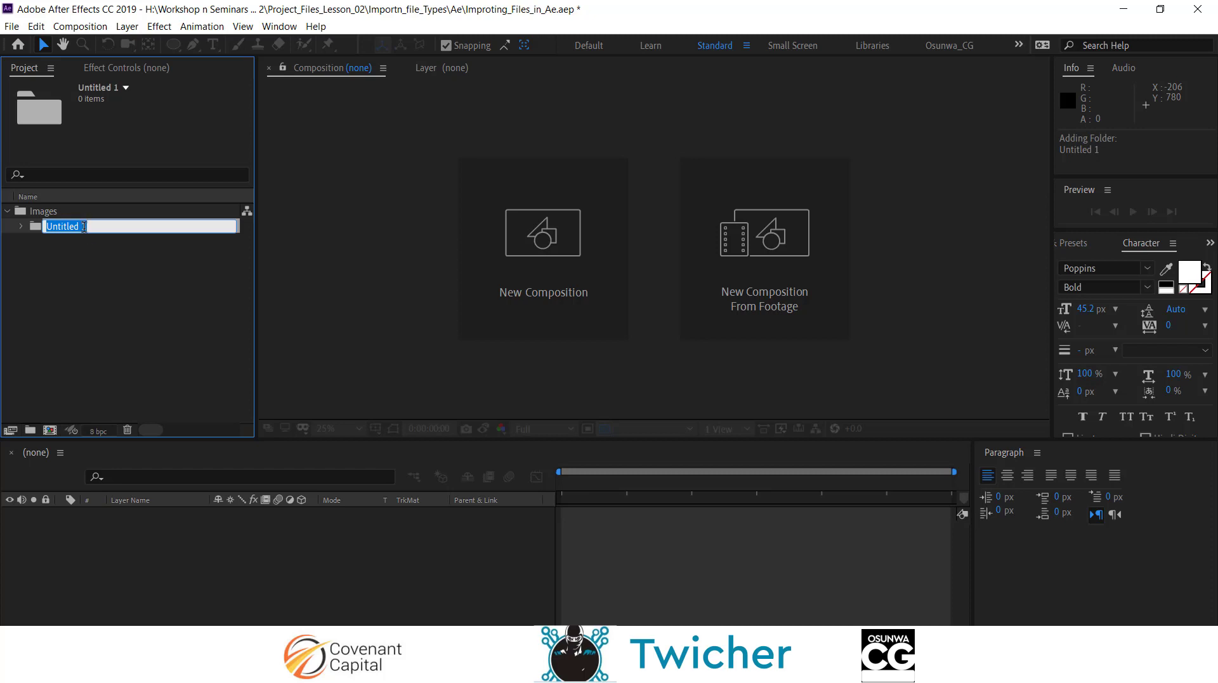
{"action": "left_click", "coordinate": [78, 318]}
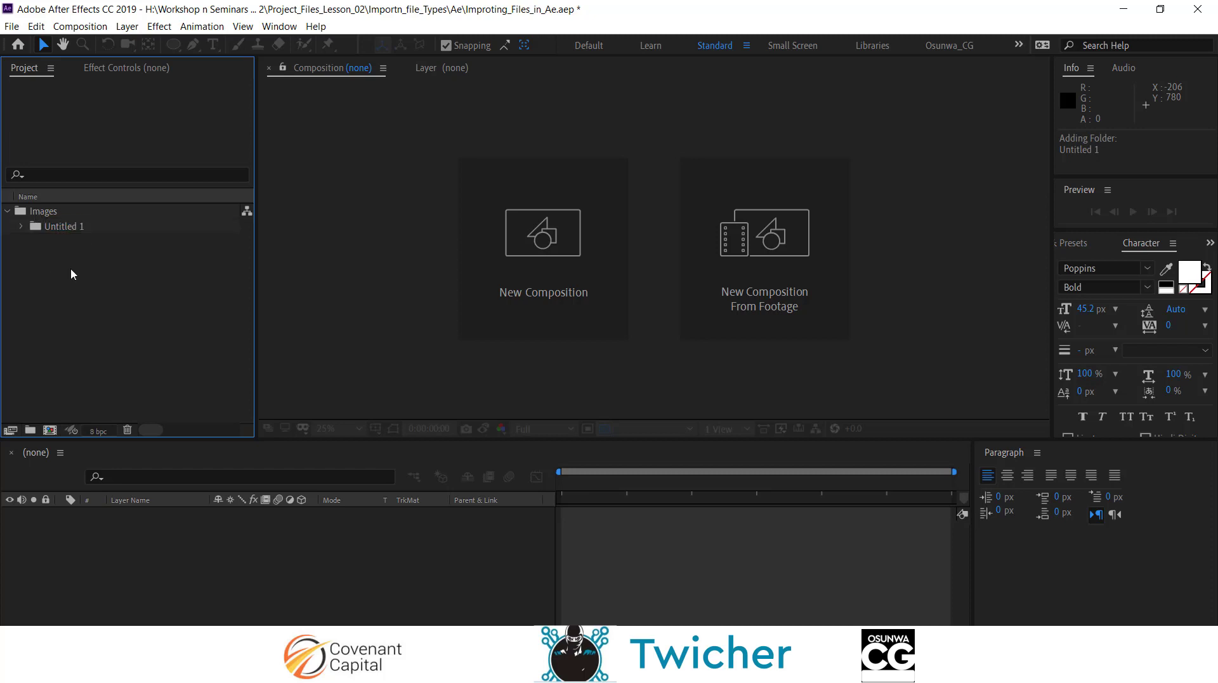
{"action": "left_click", "coordinate": [70, 228]}
{"action": "left_click", "coordinate": [40, 216]}
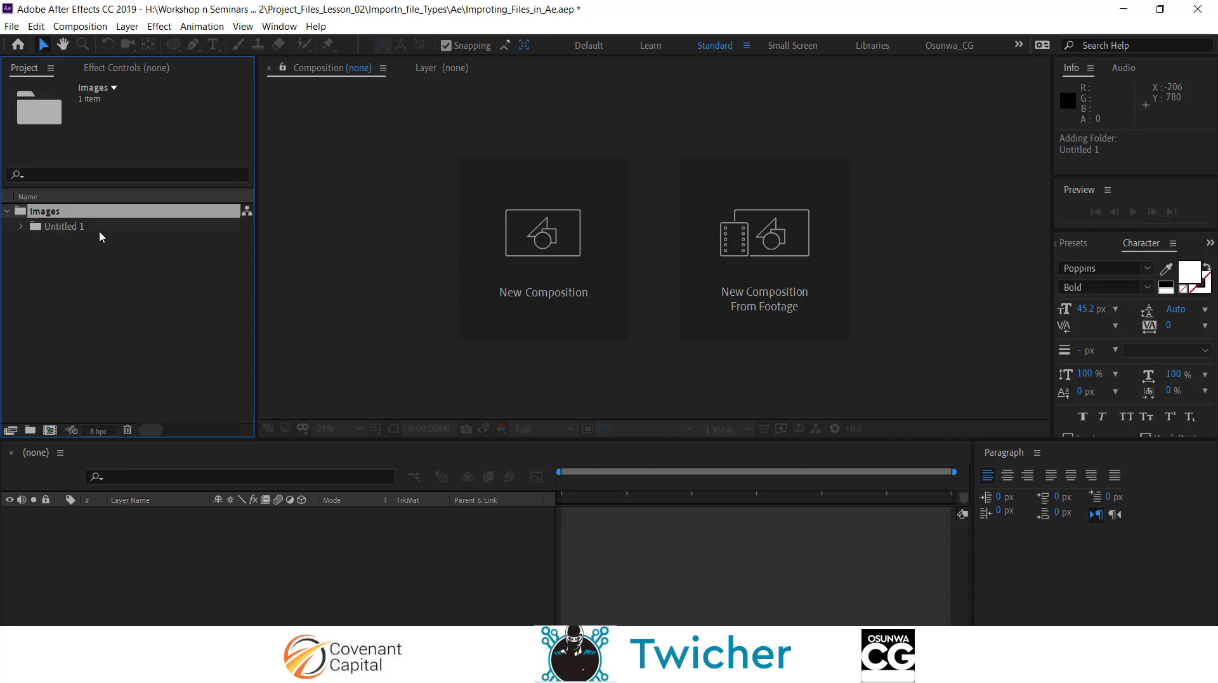
{"action": "left_click", "coordinate": [107, 289]}
{"action": "left_click", "coordinate": [70, 227]}
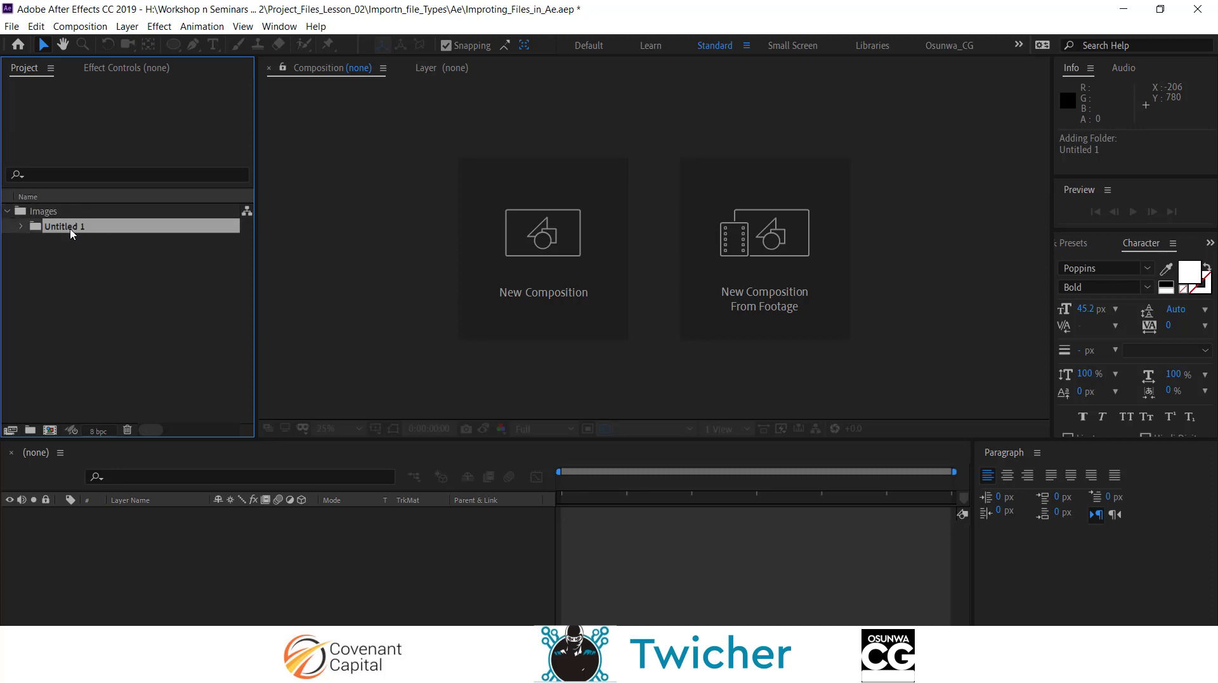
{"action": "left_click_drag", "start_coordinate": [80, 229], "coordinate": [64, 281]}
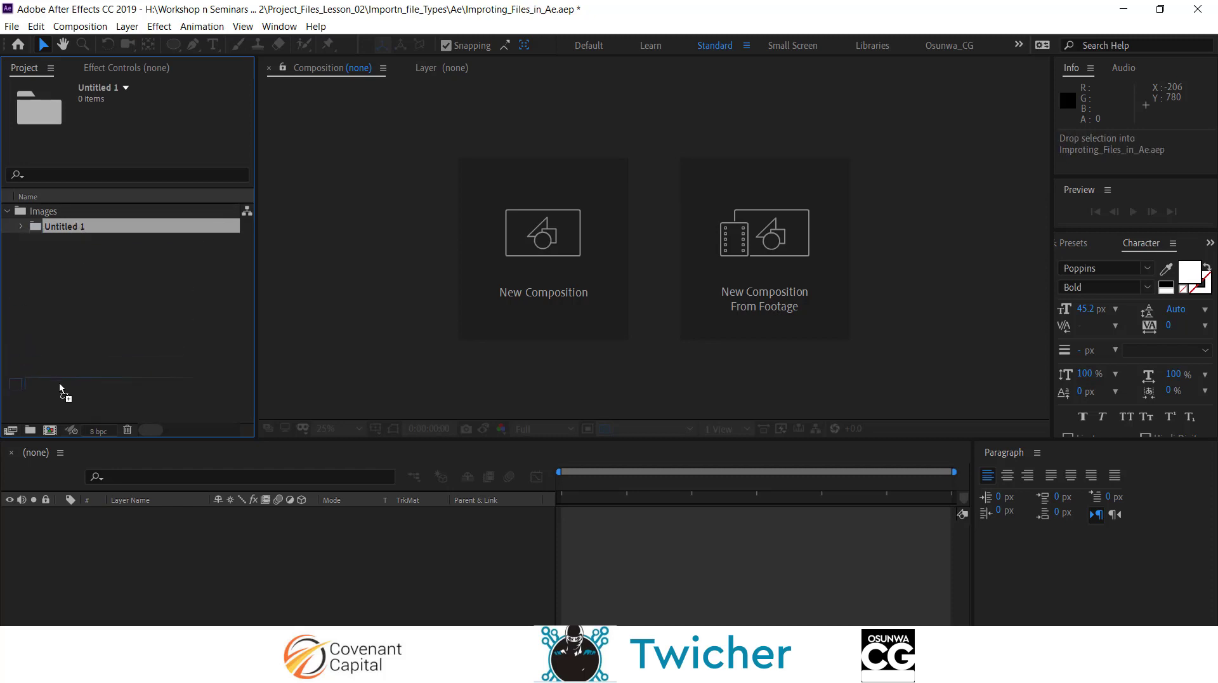
{"action": "left_click_drag", "start_coordinate": [69, 375], "coordinate": [68, 375]}
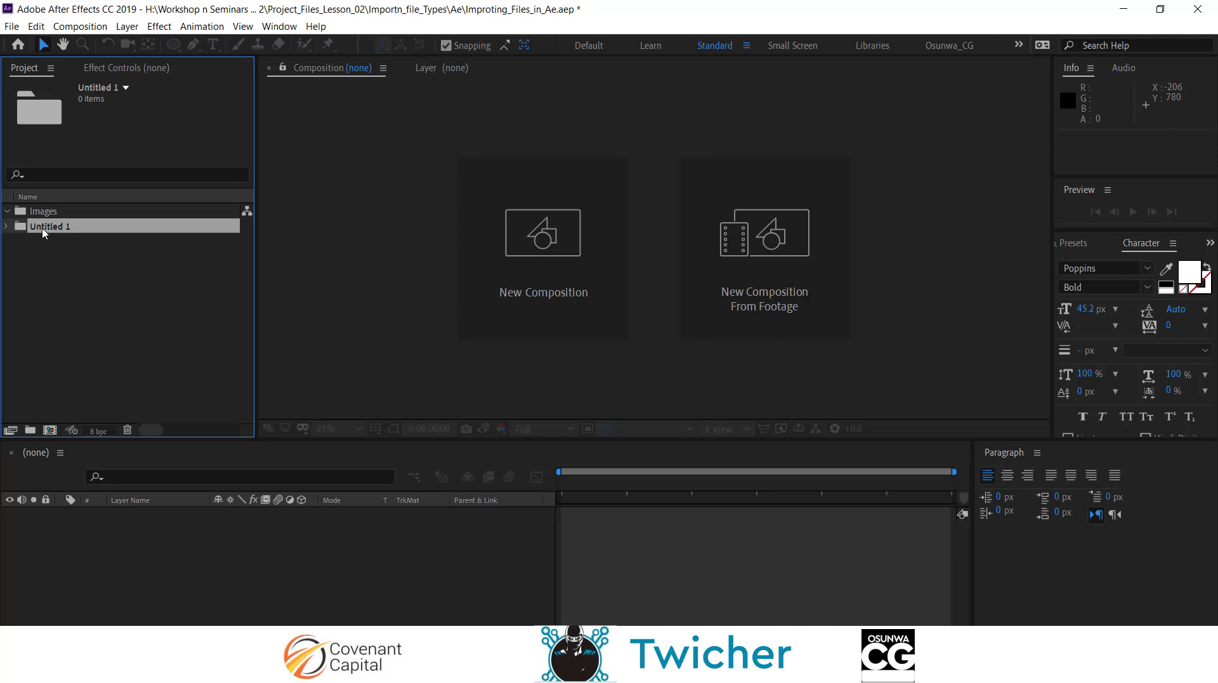
Step: Rename the moved folder as Ai and add further top-level folders named Audio, PSD and Videos
{"action": "key", "text": "Return"}
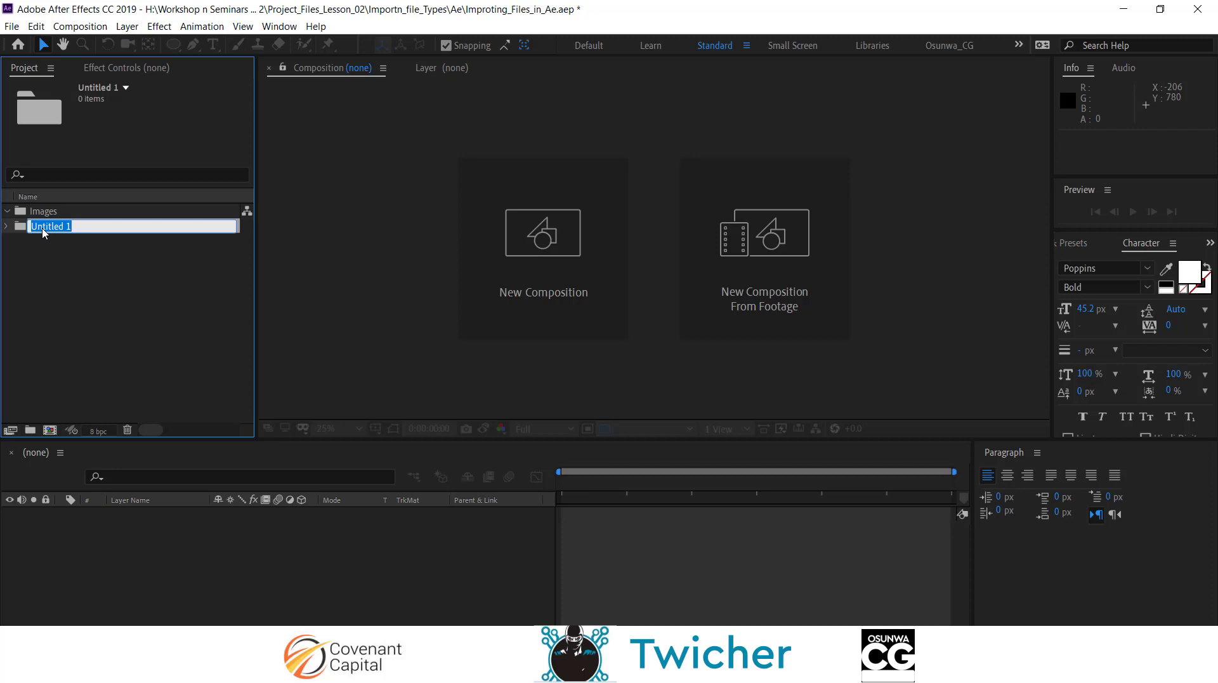
{"action": "type", "text": "Ai"}
{"action": "key", "text": "Return"}
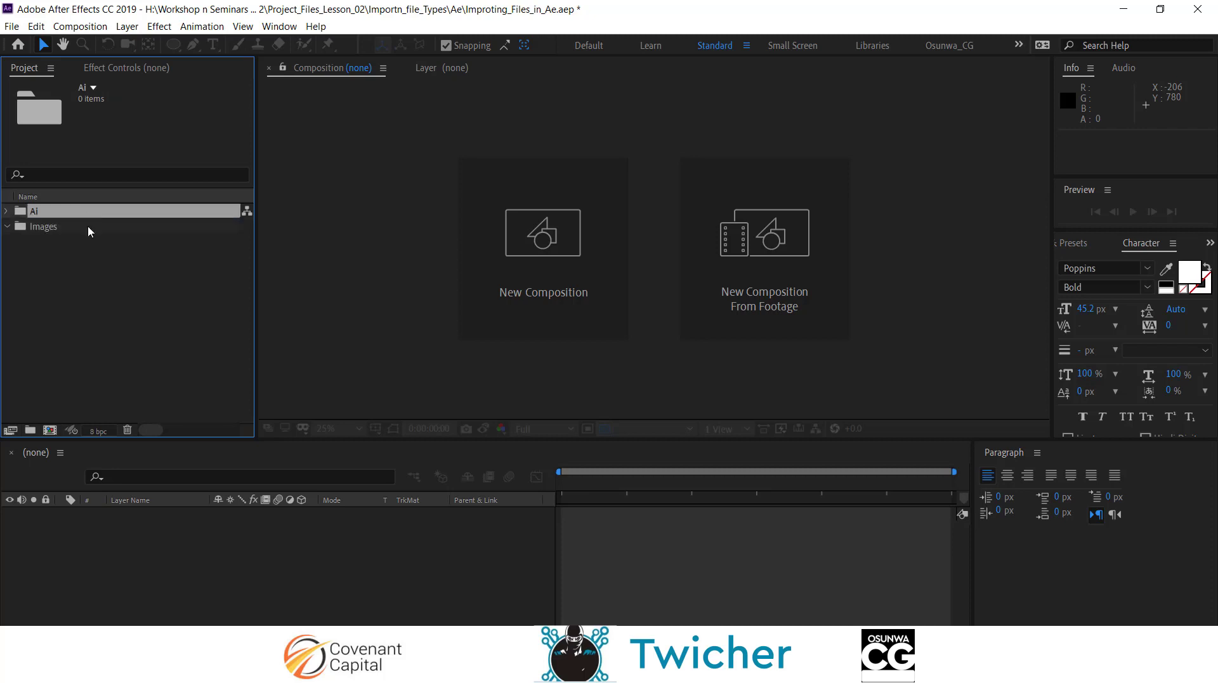
{"action": "left_click", "coordinate": [30, 430]}
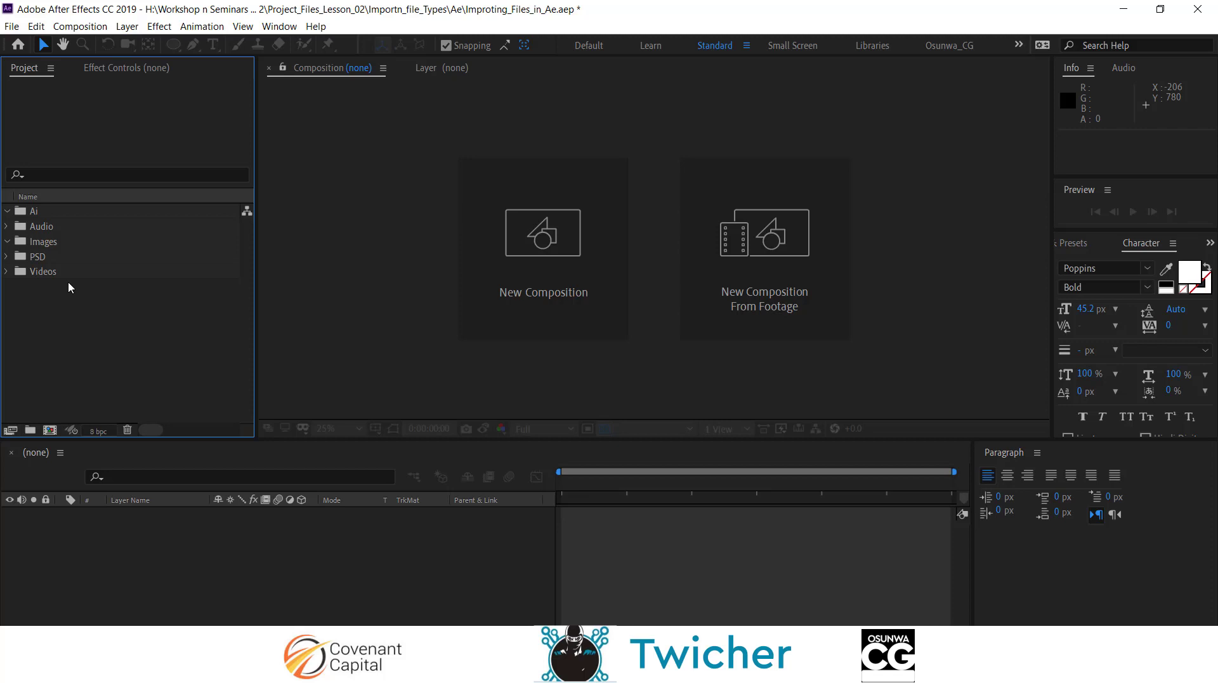
Step: Import both the MOV and MP4 video files from the VIDEO folder of Working_with_Dif_Files_Types as footage
{"action": "double_click", "coordinate": [78, 346]}
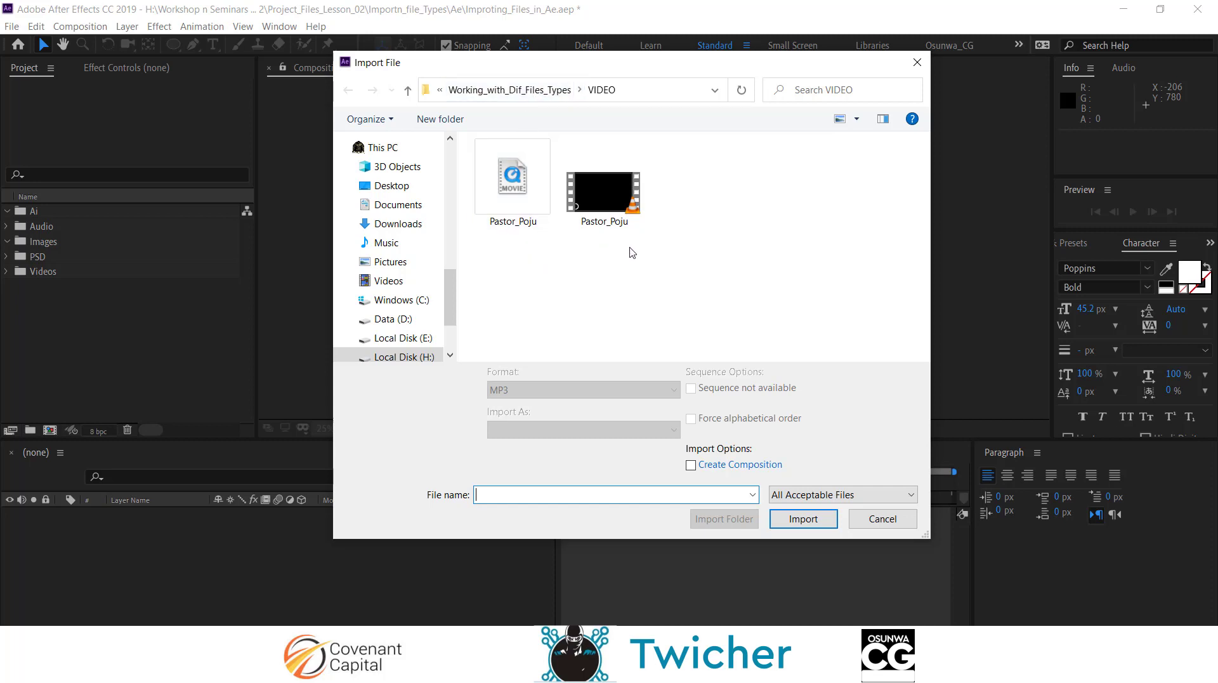
{"action": "left_click_drag", "start_coordinate": [628, 253], "coordinate": [468, 174]}
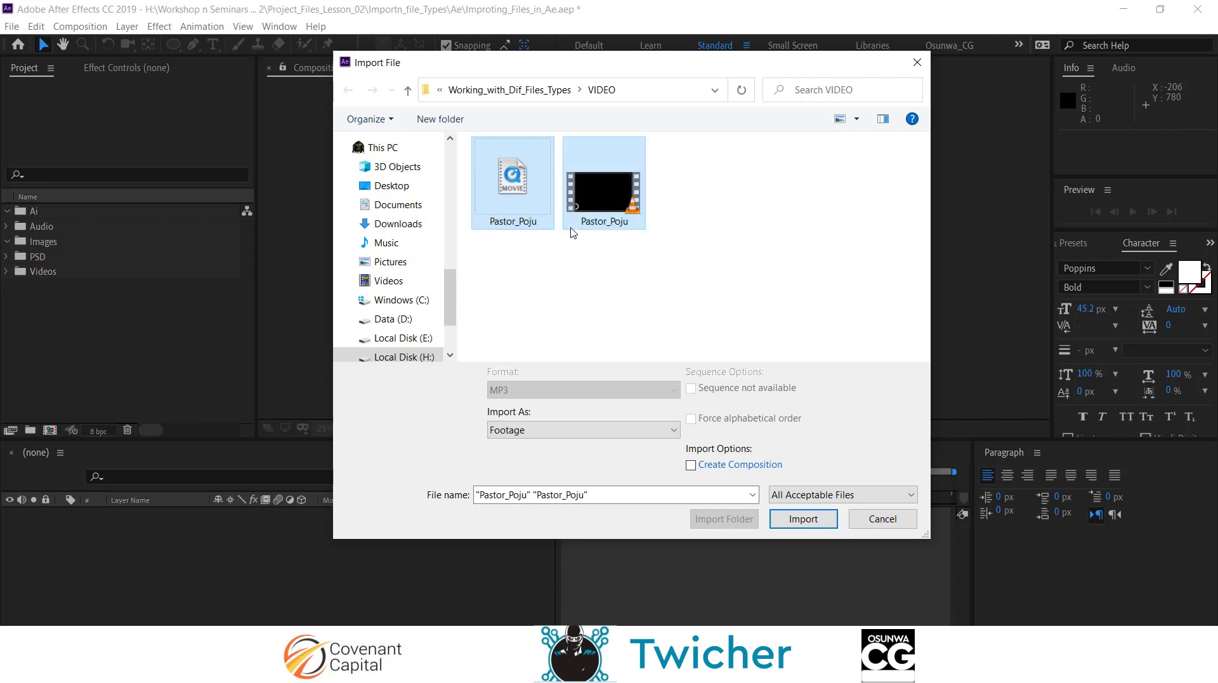
{"action": "left_click", "coordinate": [811, 521]}
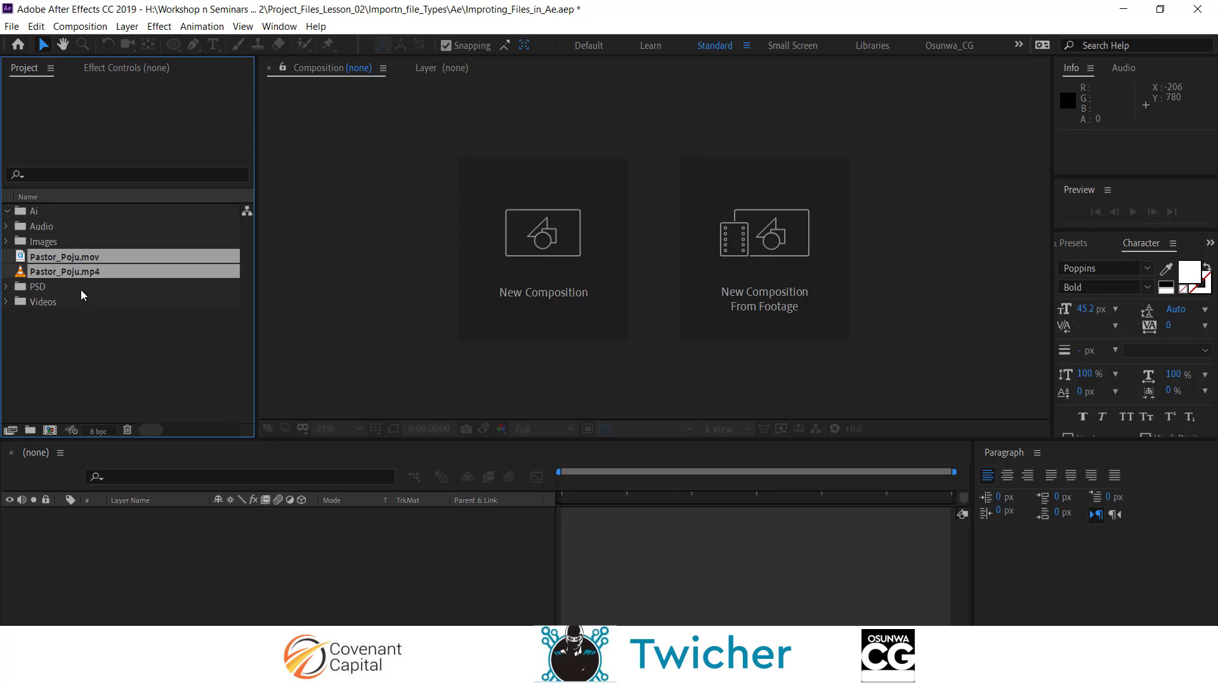
Step: Move the two imported video files into the Videos folder of the project
{"action": "left_click", "coordinate": [85, 370]}
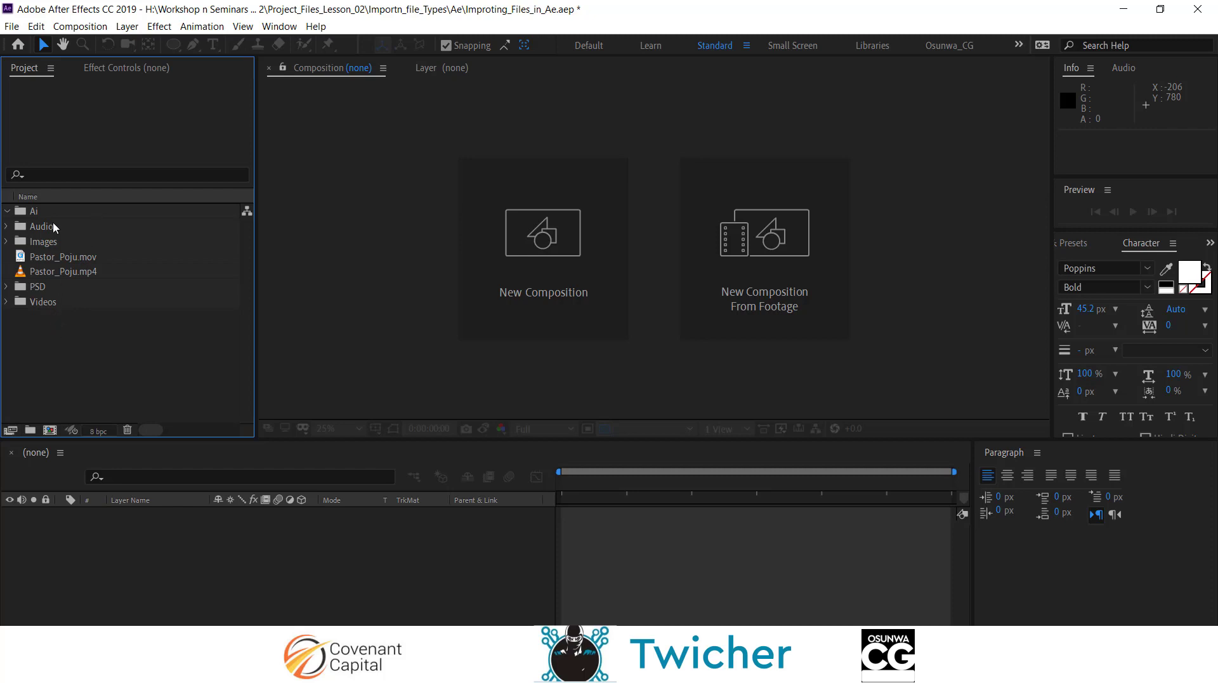
{"action": "left_click", "coordinate": [67, 257]}
{"action": "left_click", "coordinate": [73, 273], "text": "shift"}
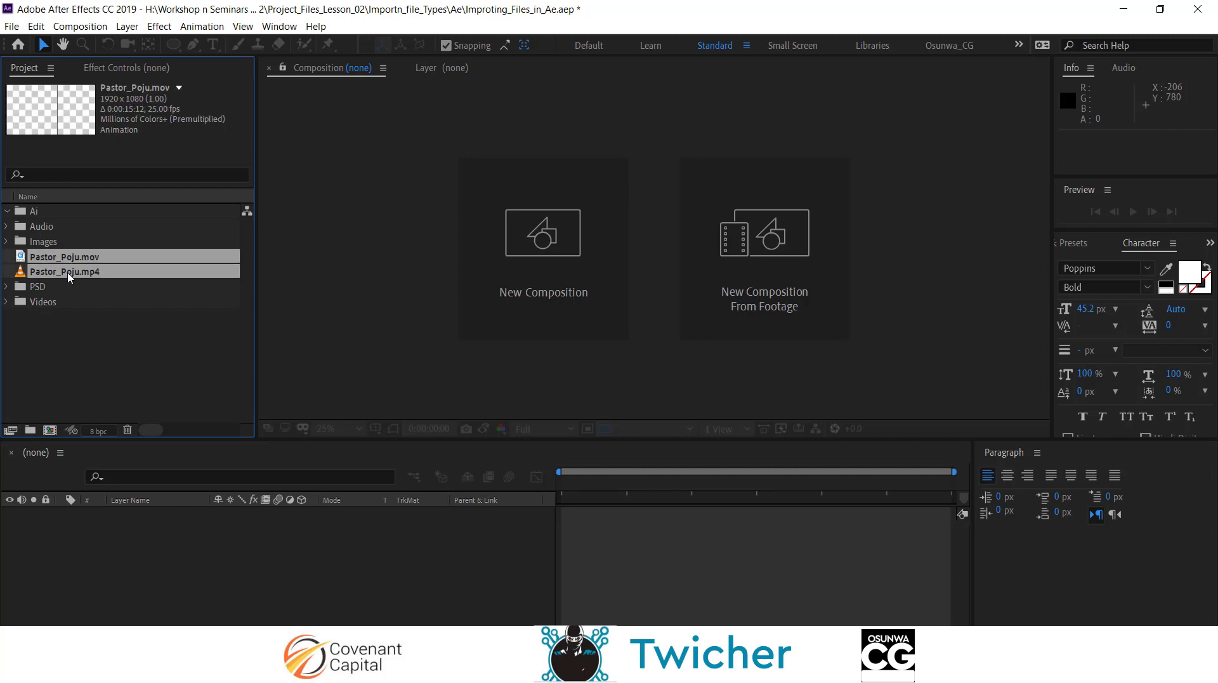
{"action": "left_click_drag", "start_coordinate": [76, 275], "coordinate": [69, 303]}
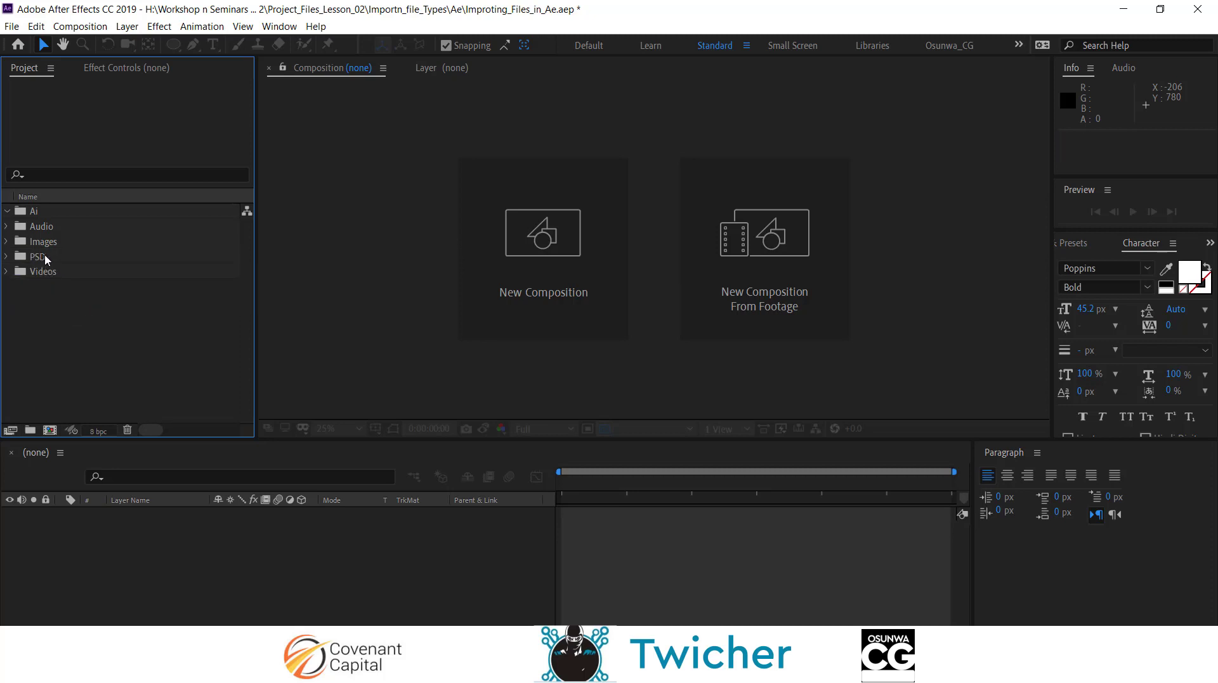
Step: Expand the project's PSD folder and start a file import, browsing to the PSD folder inside Importn_file_Types
{"action": "left_click", "coordinate": [52, 260]}
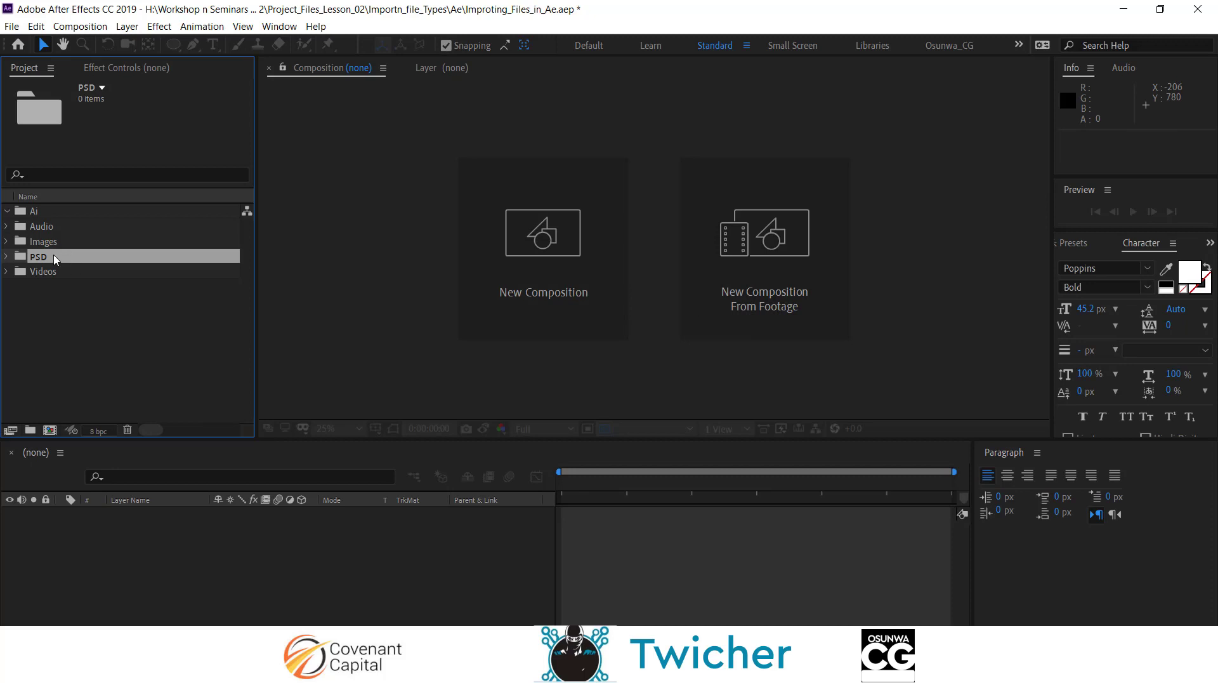
{"action": "left_click", "coordinate": [7, 256]}
{"action": "double_click", "coordinate": [73, 261]}
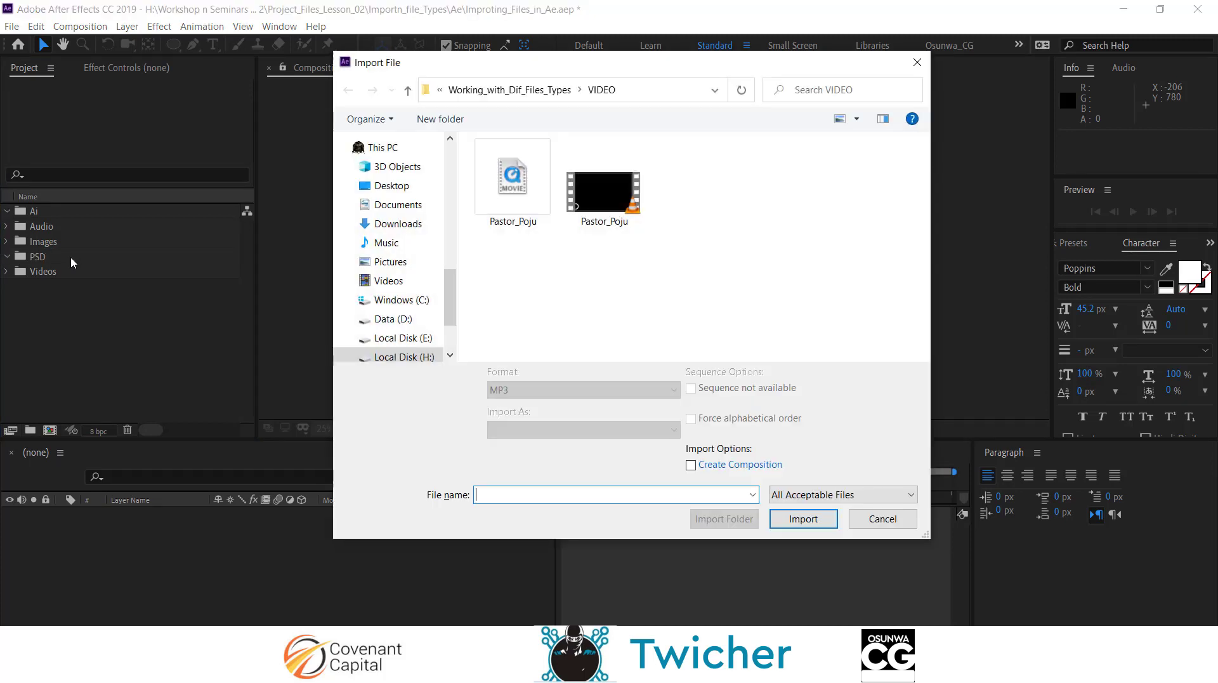
{"action": "left_click", "coordinate": [558, 96]}
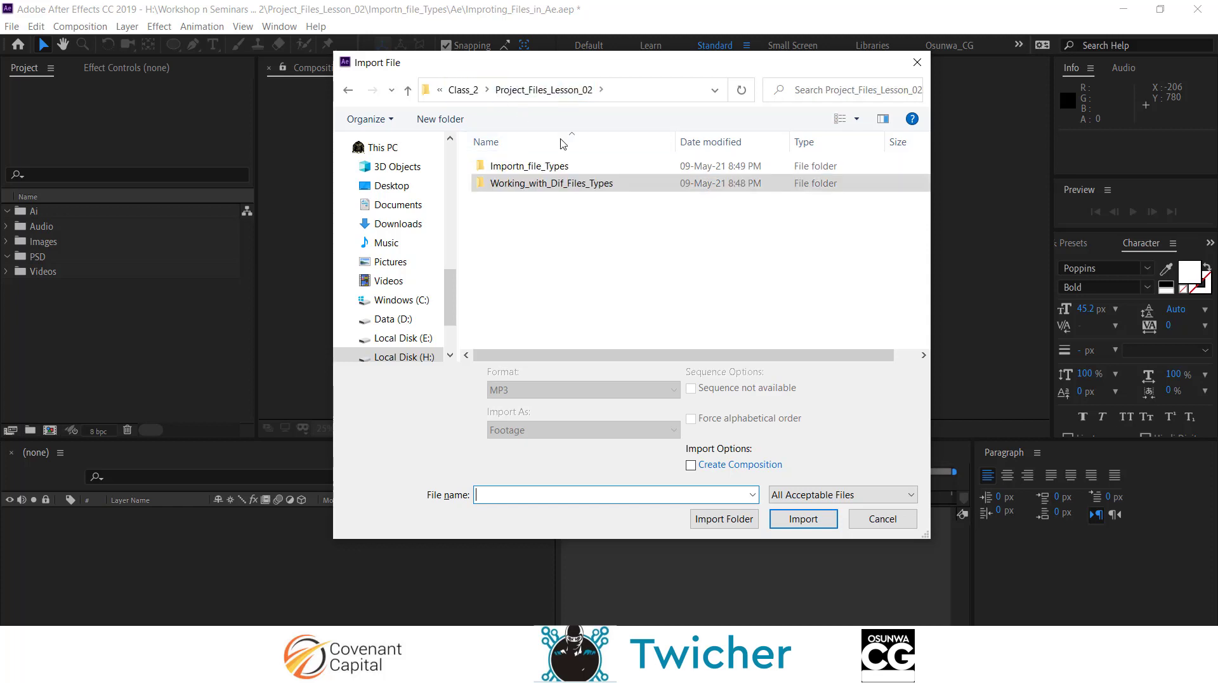
{"action": "left_click", "coordinate": [463, 90]}
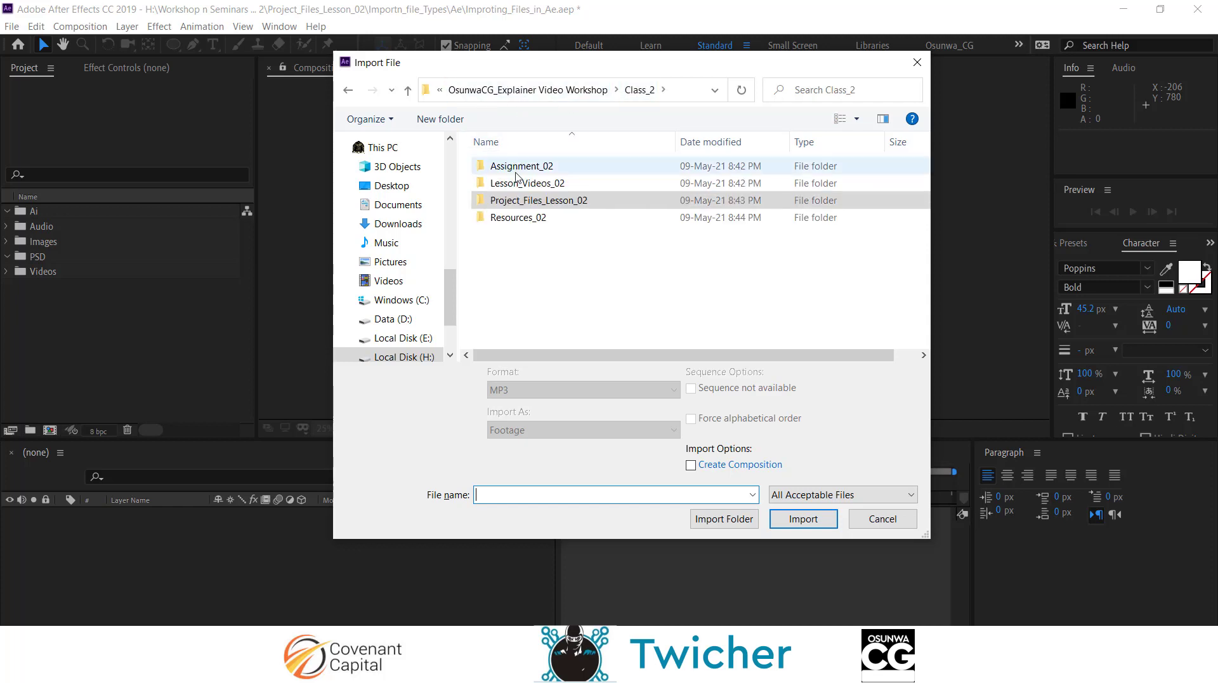
{"action": "double_click", "coordinate": [530, 200]}
{"action": "double_click", "coordinate": [529, 167]}
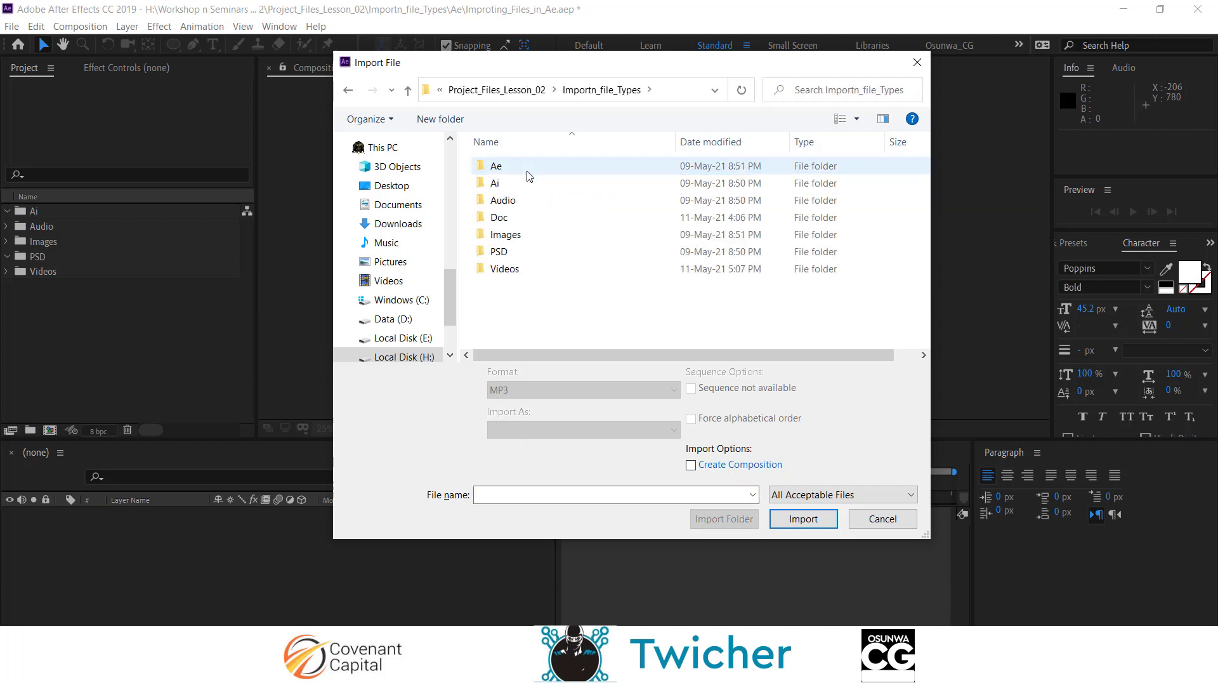
{"action": "double_click", "coordinate": [530, 254]}
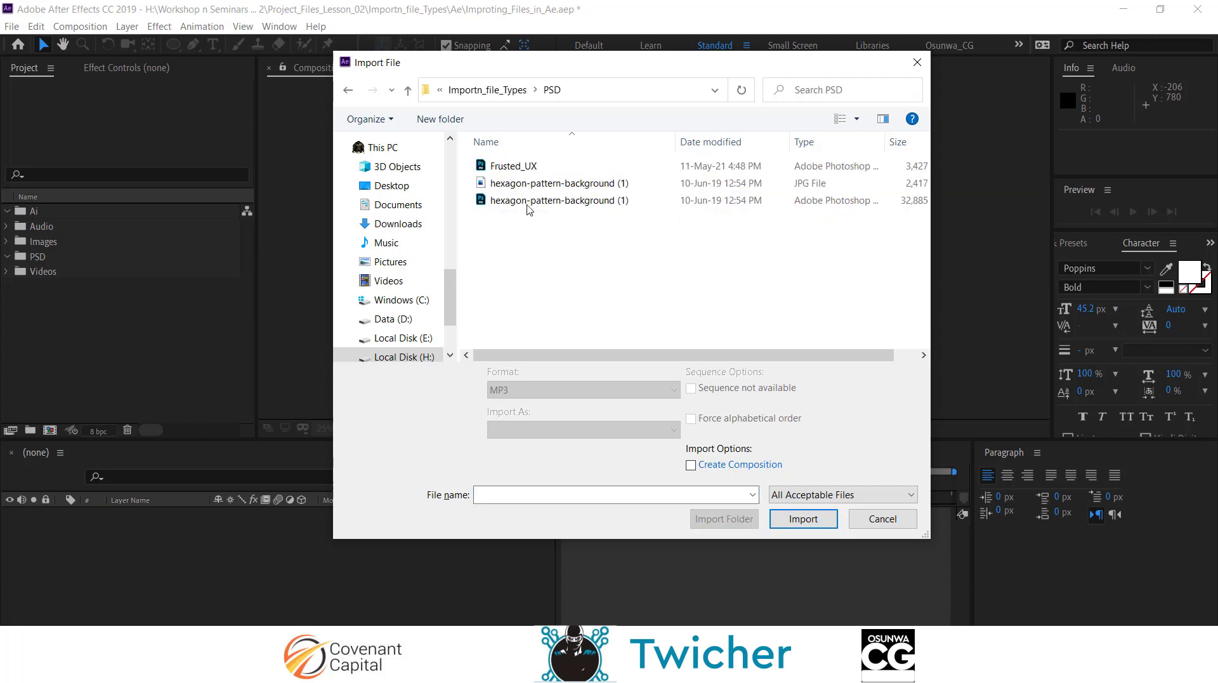
Step: Choose Frusted_UX.psd for import and set its import kind to Footage
{"action": "double_click", "coordinate": [533, 167]}
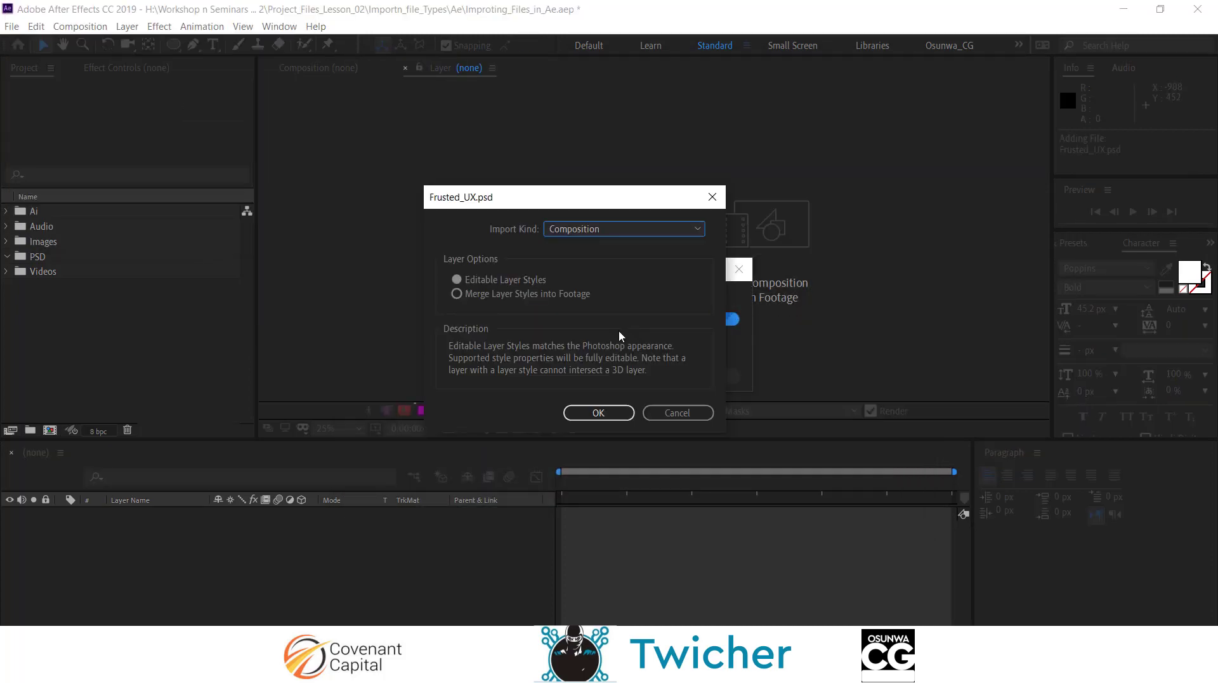
{"action": "left_click_drag", "start_coordinate": [482, 193], "coordinate": [506, 215]}
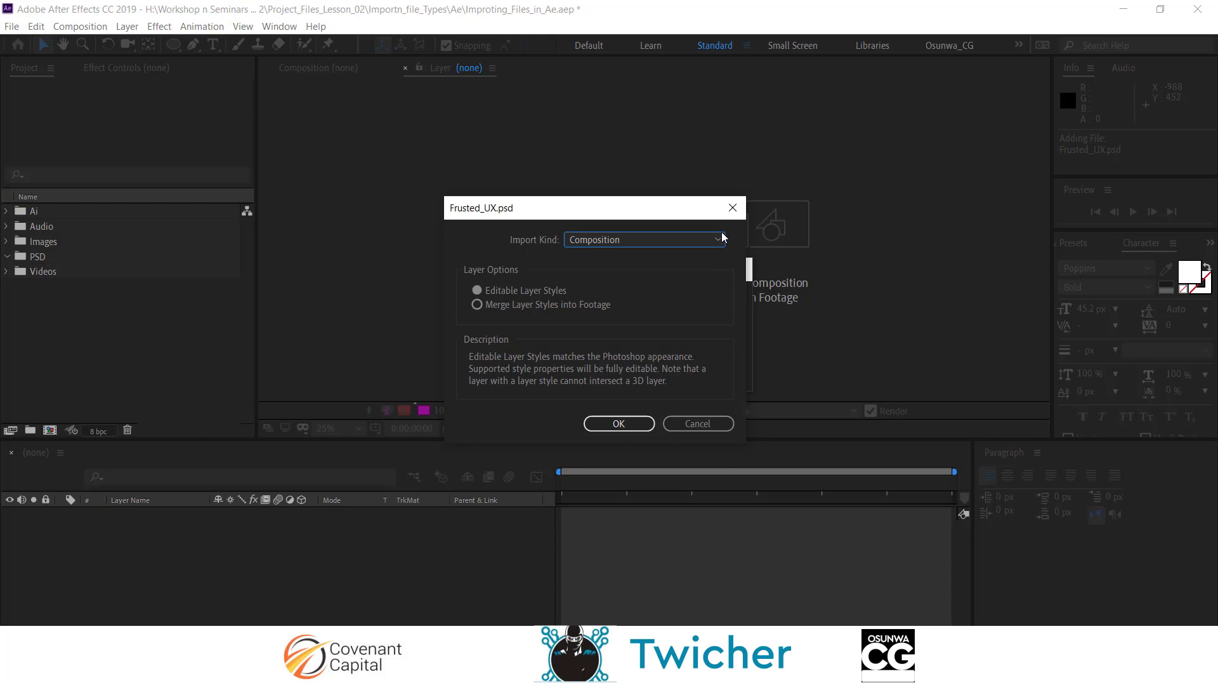
{"action": "left_click_drag", "start_coordinate": [648, 213], "coordinate": [613, 196]}
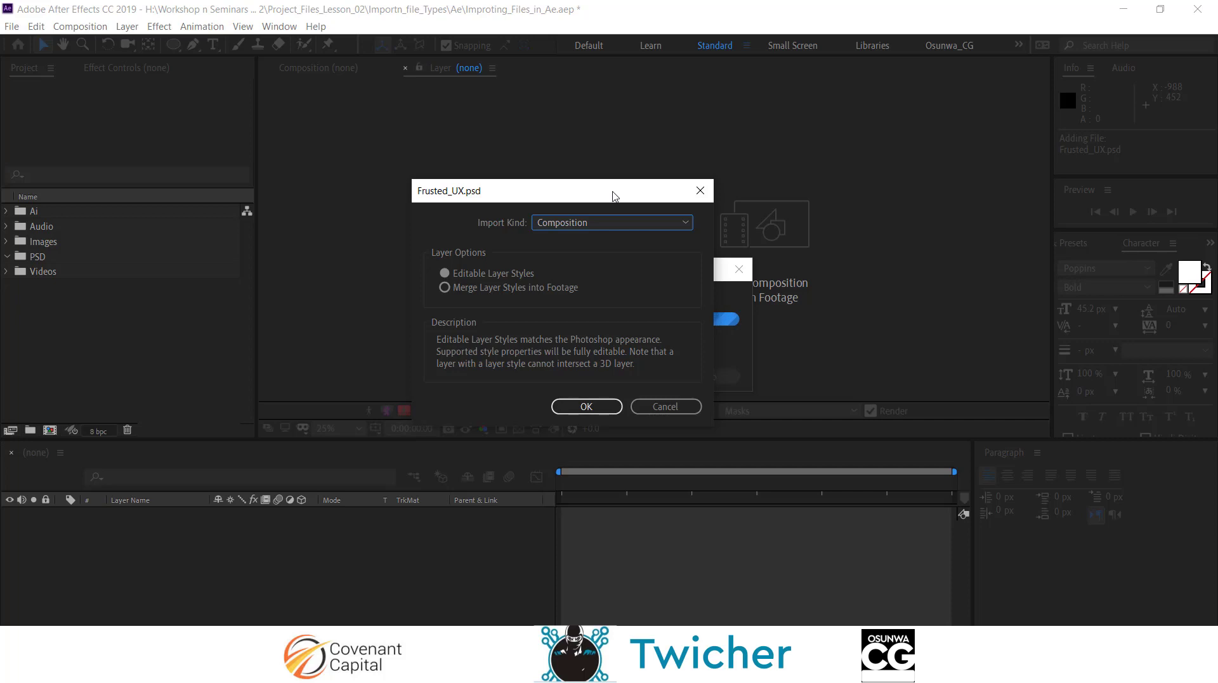
{"action": "left_click_drag", "start_coordinate": [614, 196], "coordinate": [585, 196]}
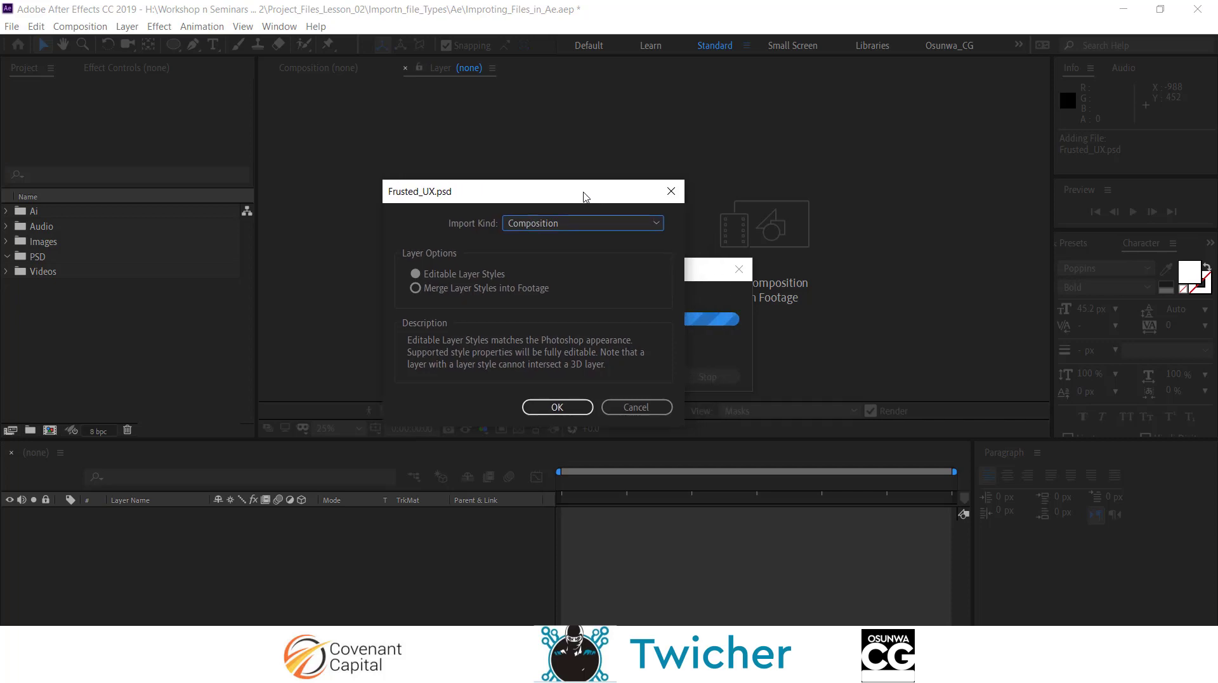
{"action": "left_click", "coordinate": [658, 226]}
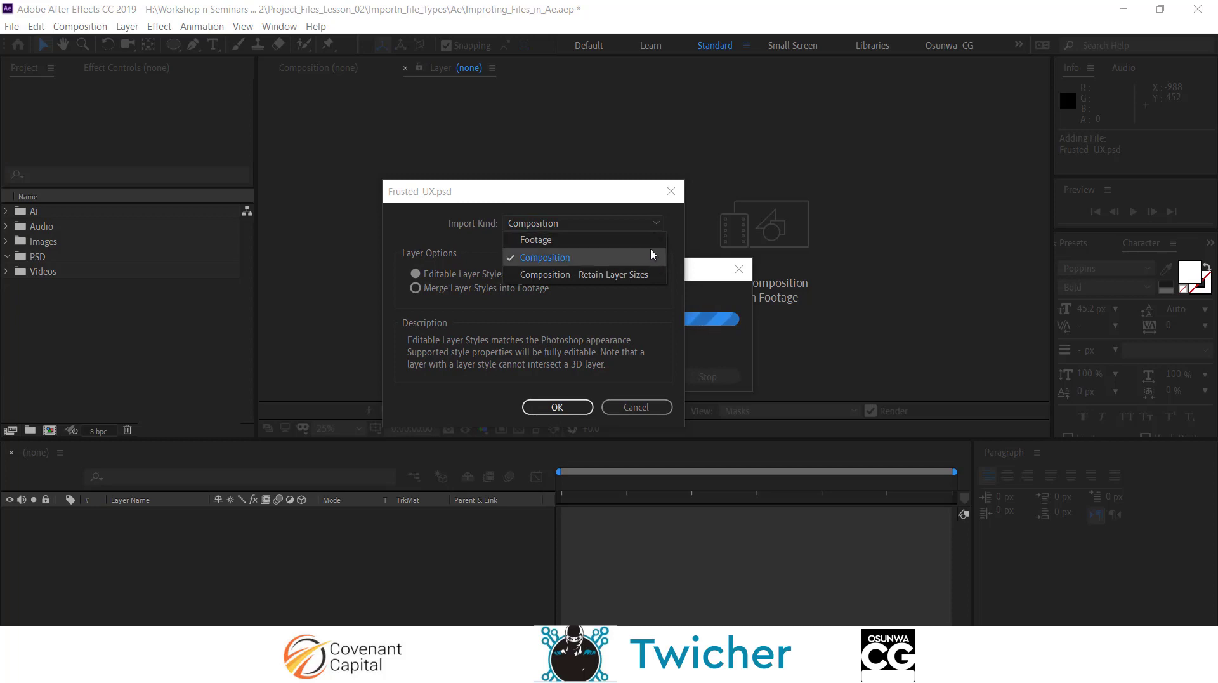
{"action": "left_click", "coordinate": [636, 241]}
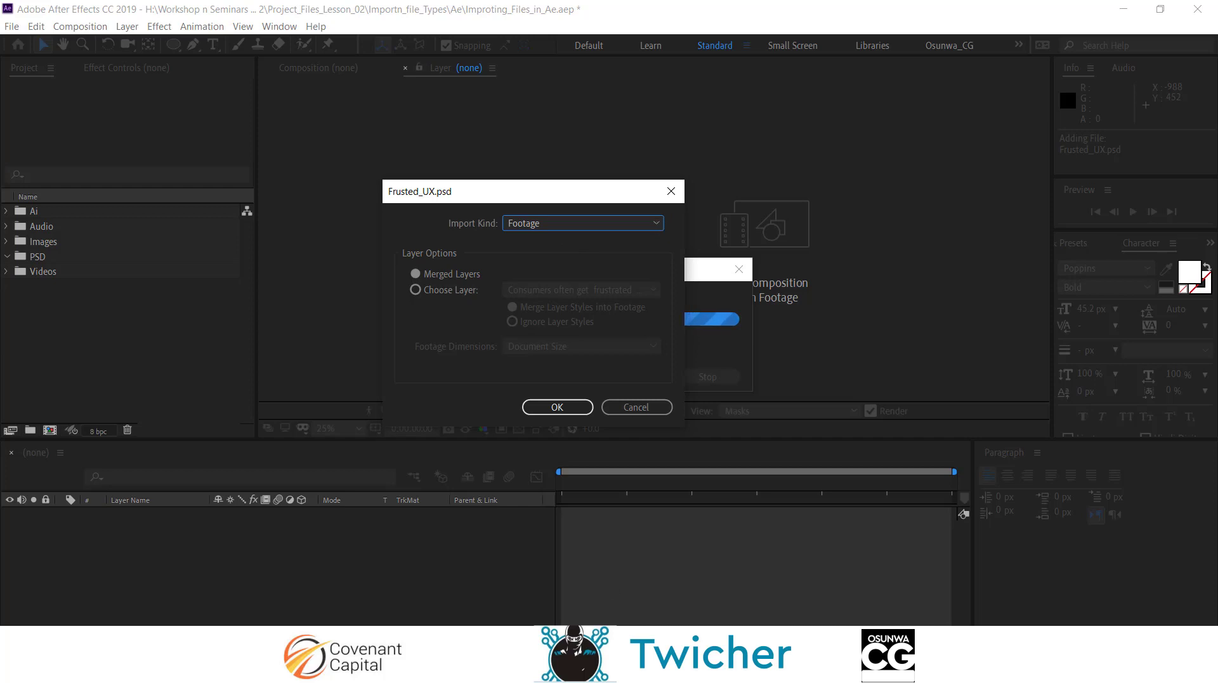
Step: Switch to Photoshop and examine the layers of Frusted_UX.psd, toggling the visibility of the Design group and FUN copy layer off and on
{"action": "left_click", "coordinate": [589, 670]}
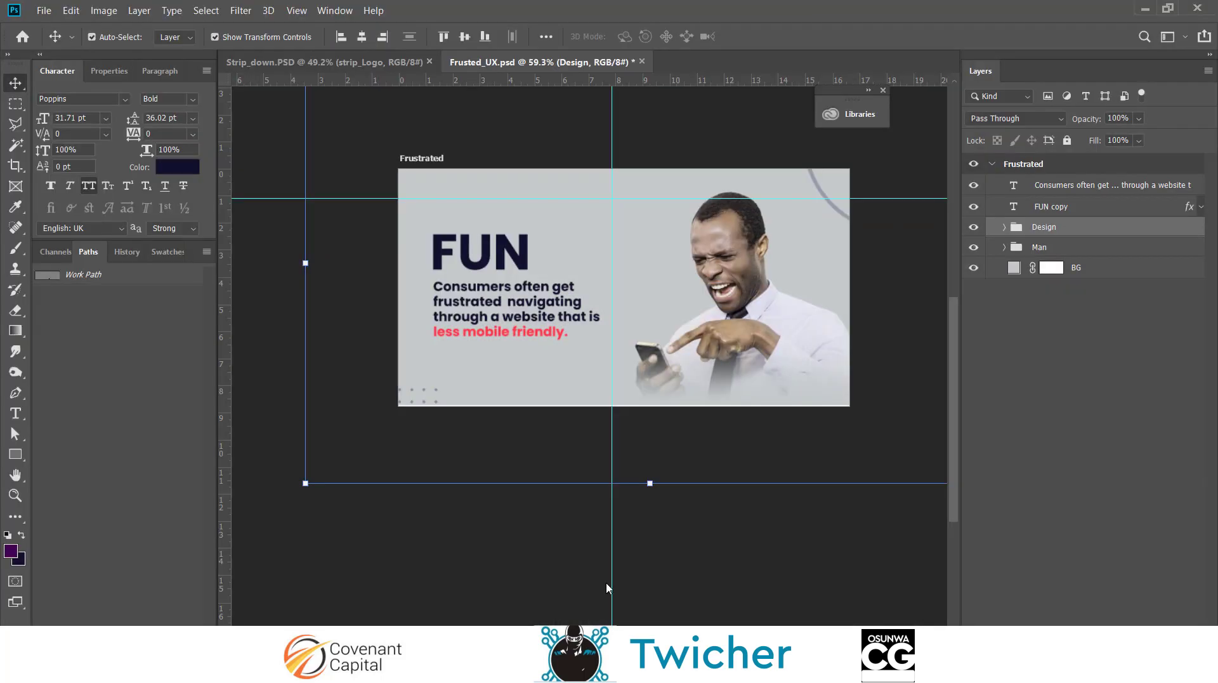
{"action": "left_click", "coordinate": [1038, 169]}
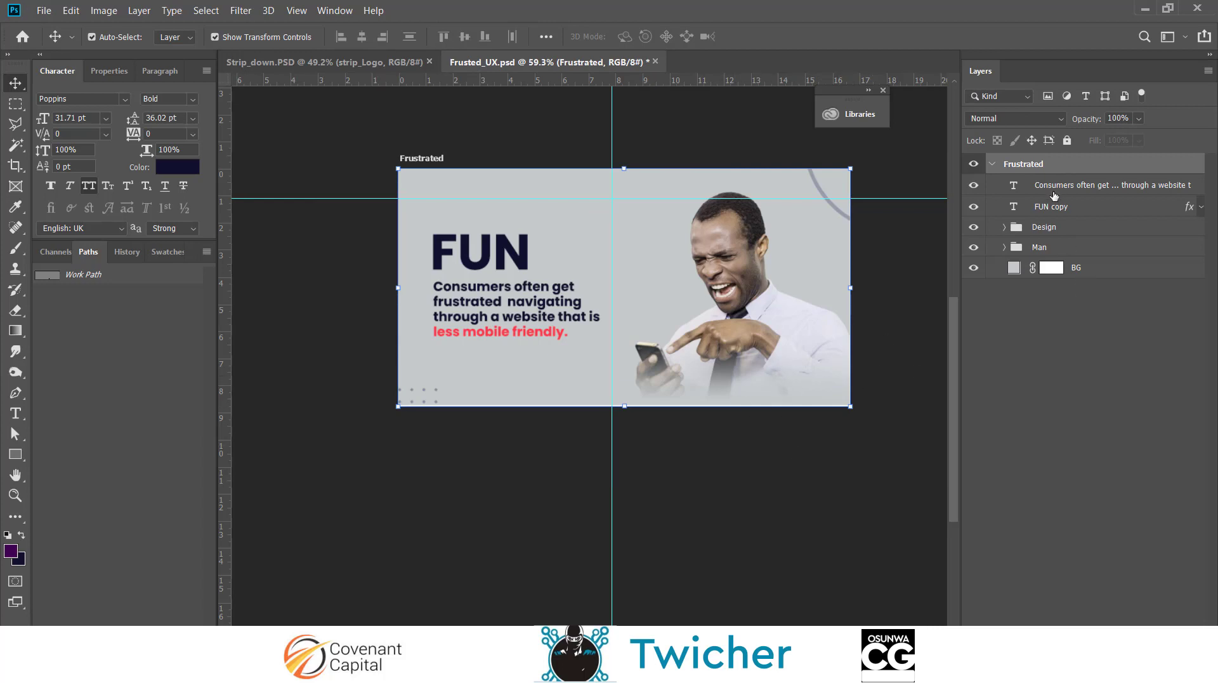
{"action": "left_click", "coordinate": [1054, 189]}
{"action": "left_click", "coordinate": [1052, 207]}
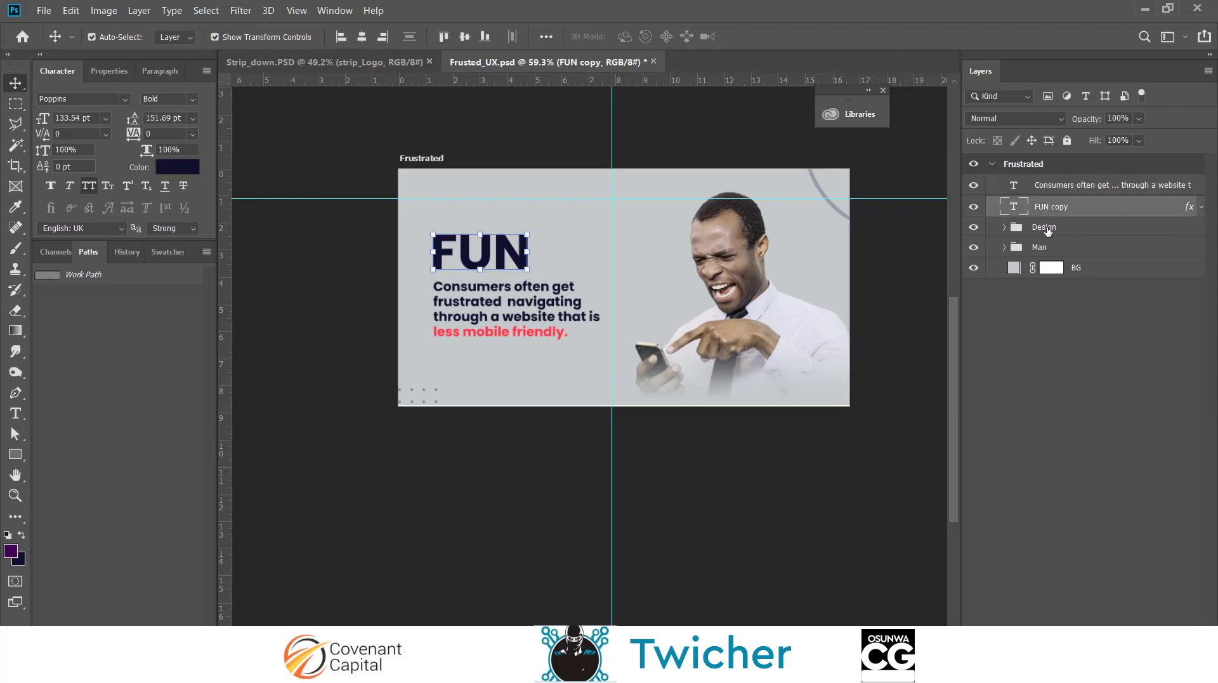
{"action": "left_click", "coordinate": [1048, 229]}
{"action": "left_click", "coordinate": [976, 228]}
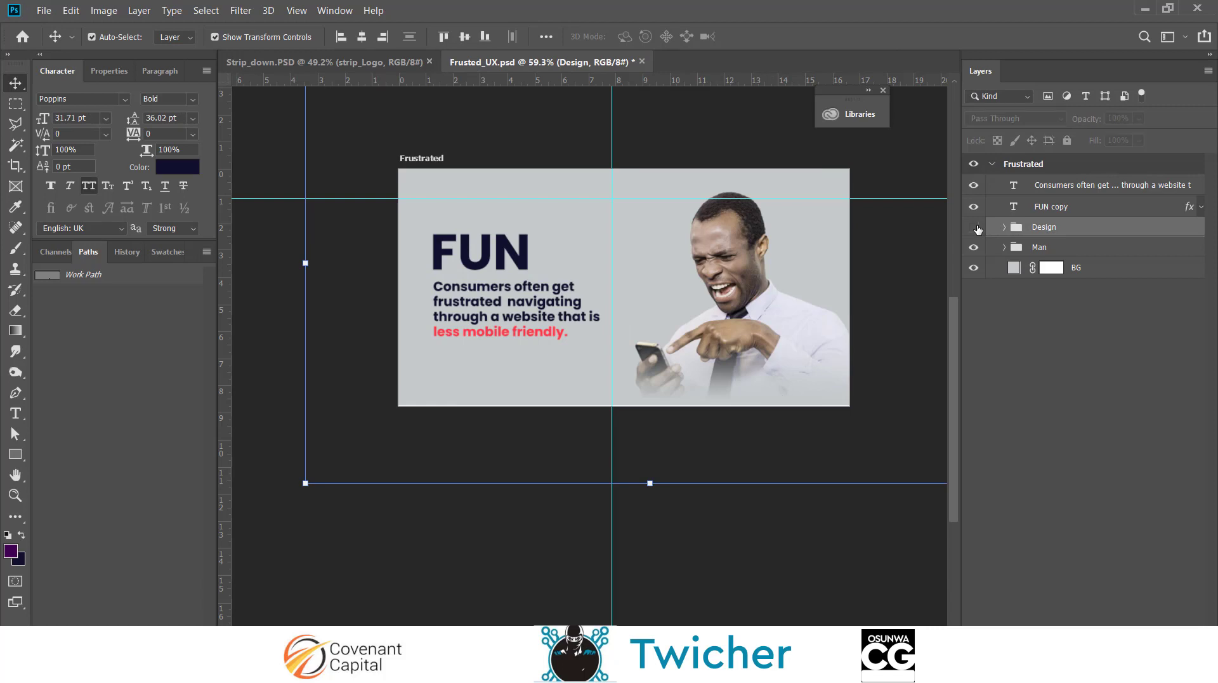
{"action": "left_click", "coordinate": [974, 227]}
{"action": "left_click", "coordinate": [974, 207]}
{"action": "left_click", "coordinate": [974, 207]}
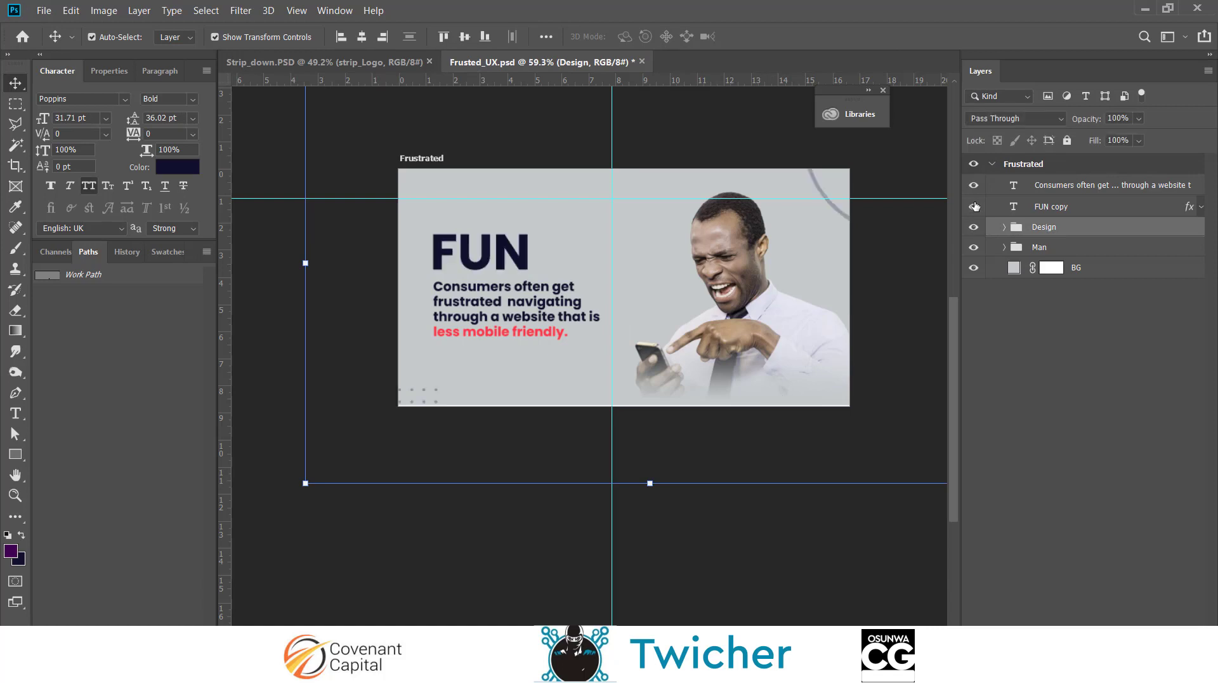
{"action": "left_click", "coordinate": [1012, 210]}
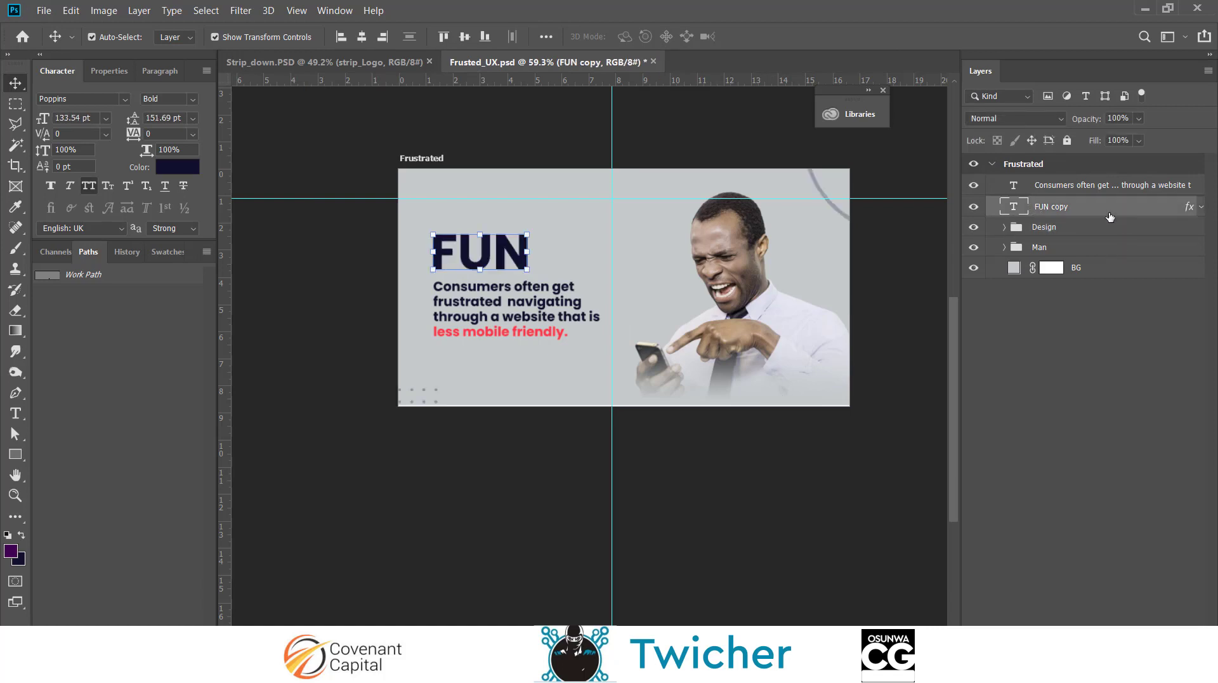
Step: Switch back to After Effects and set the import kind of Frusted_UX.psd to Composition
{"action": "left_click", "coordinate": [1143, 11]}
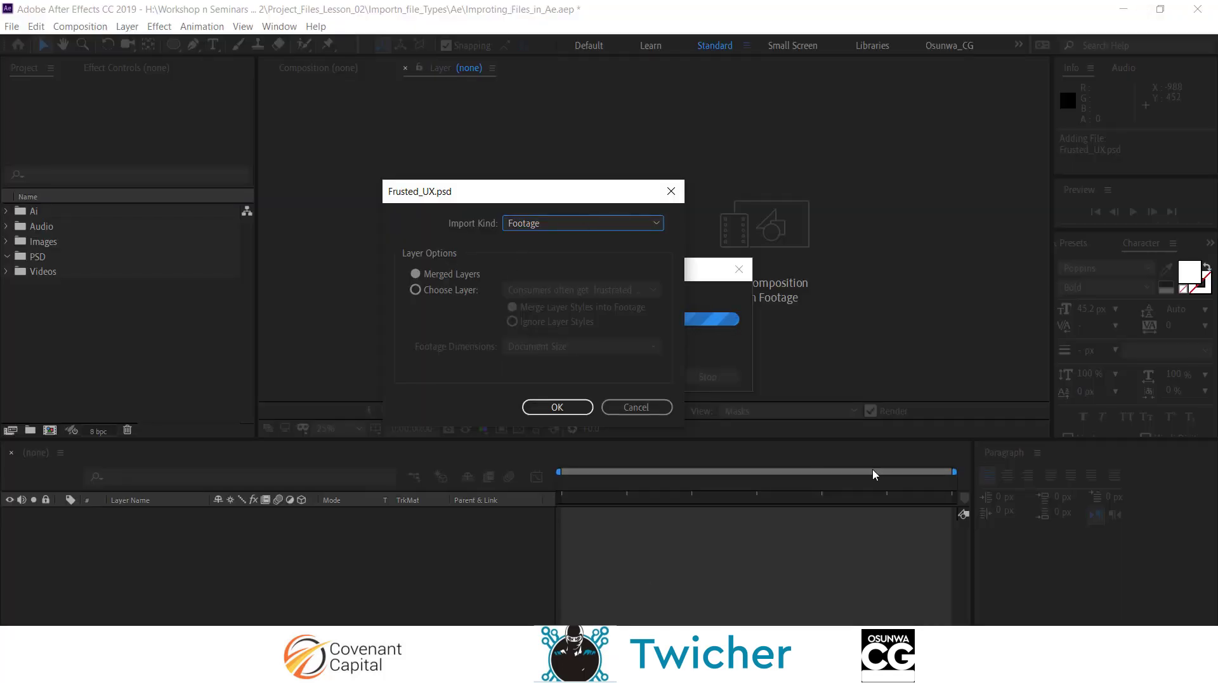
{"action": "left_click", "coordinate": [654, 222]}
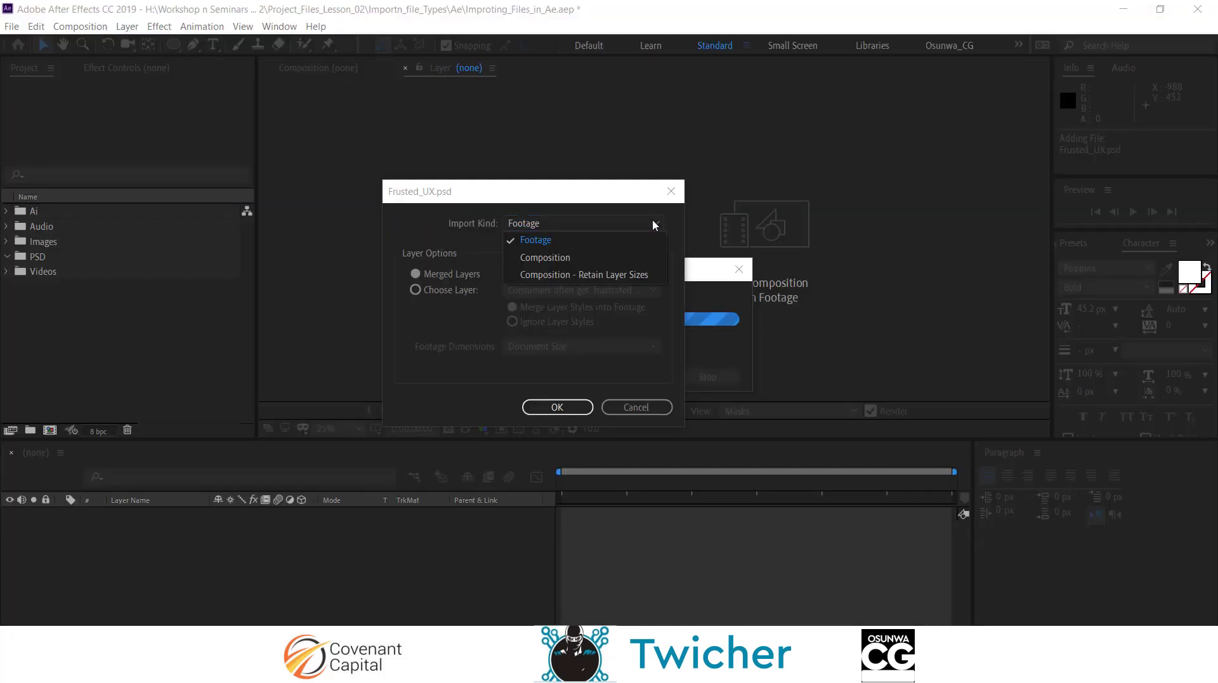
{"action": "left_click", "coordinate": [603, 260]}
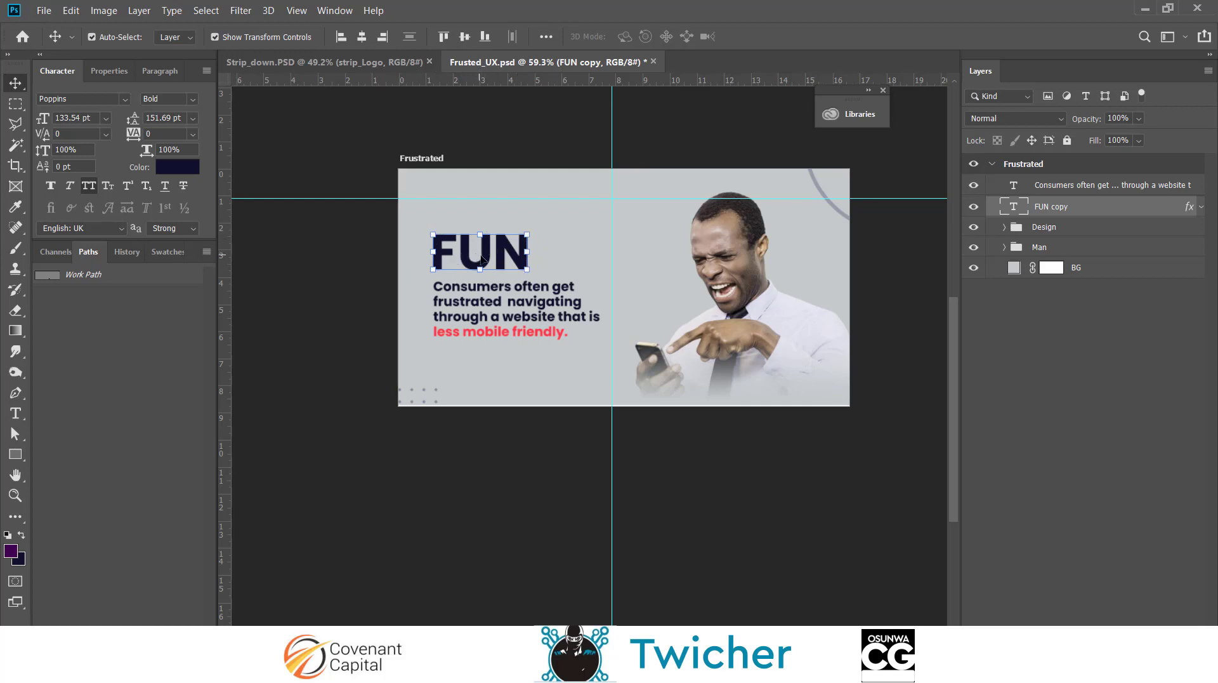
Step: Shift the FUN text slightly in the Photoshop document and undo the move
{"action": "left_click_drag", "start_coordinate": [485, 259], "coordinate": [494, 248]}
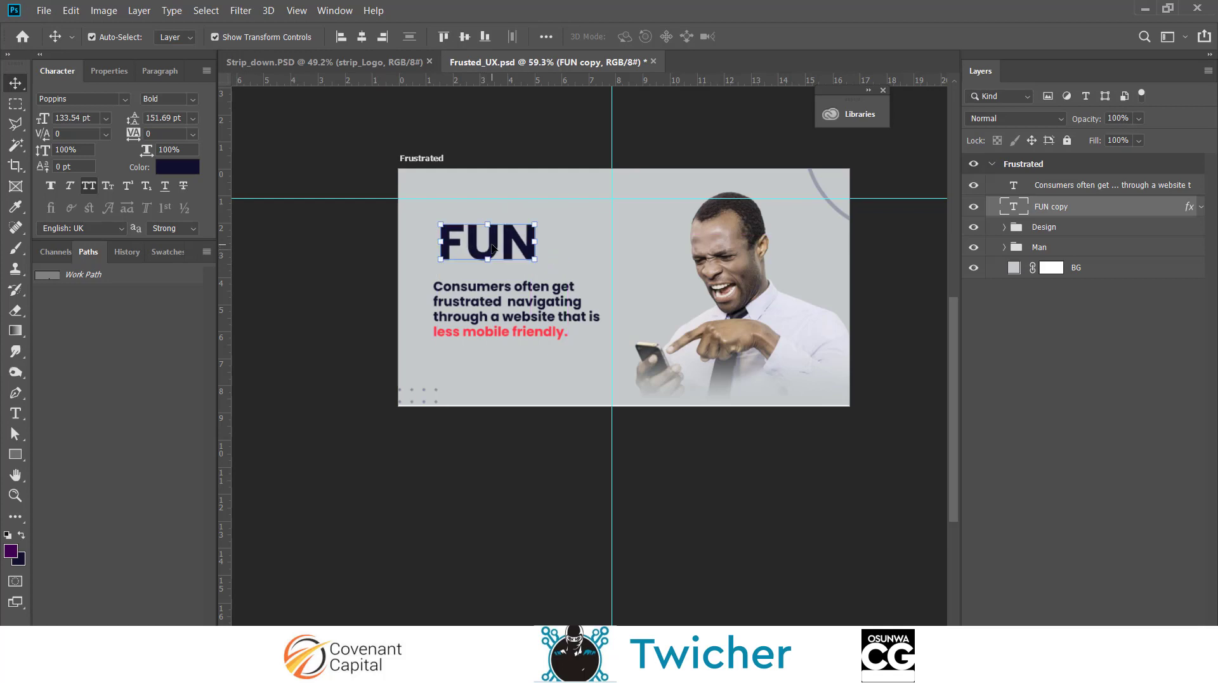
{"action": "key", "text": "ctrl+z"}
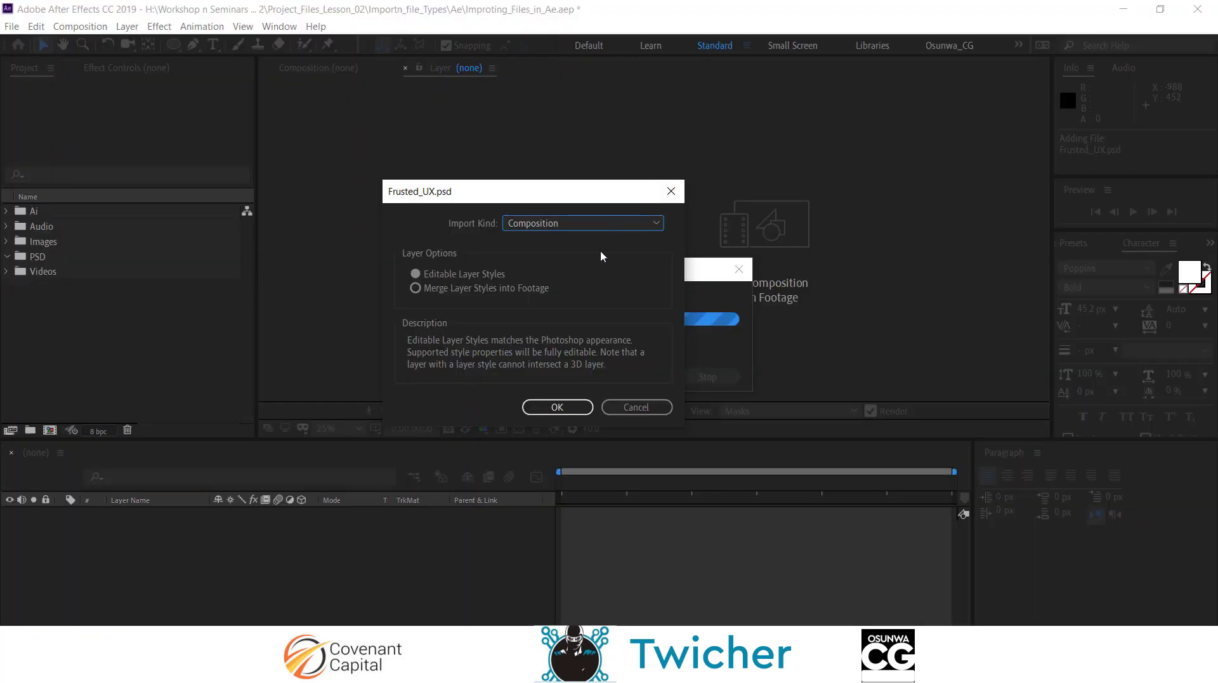
Step: Import Frusted_UX.psd in After Effects as Composition - Retain Layer Sizes with Editable Layer Styles
{"action": "left_click", "coordinate": [656, 224]}
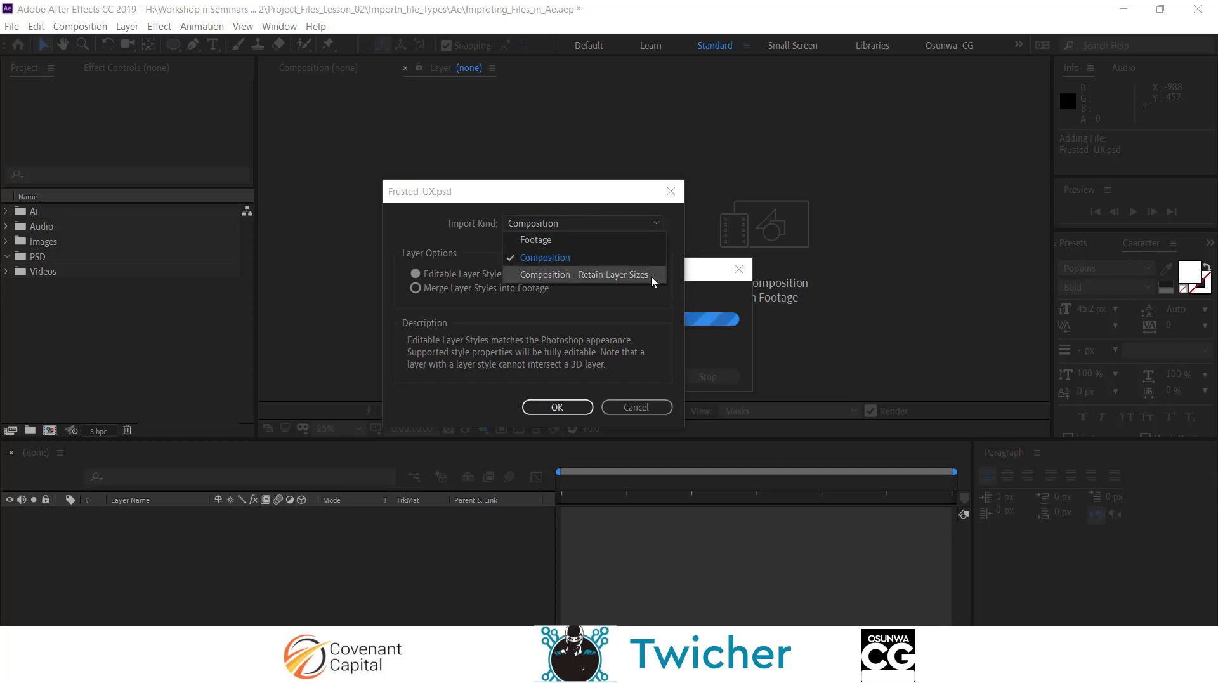
{"action": "left_click", "coordinate": [455, 229]}
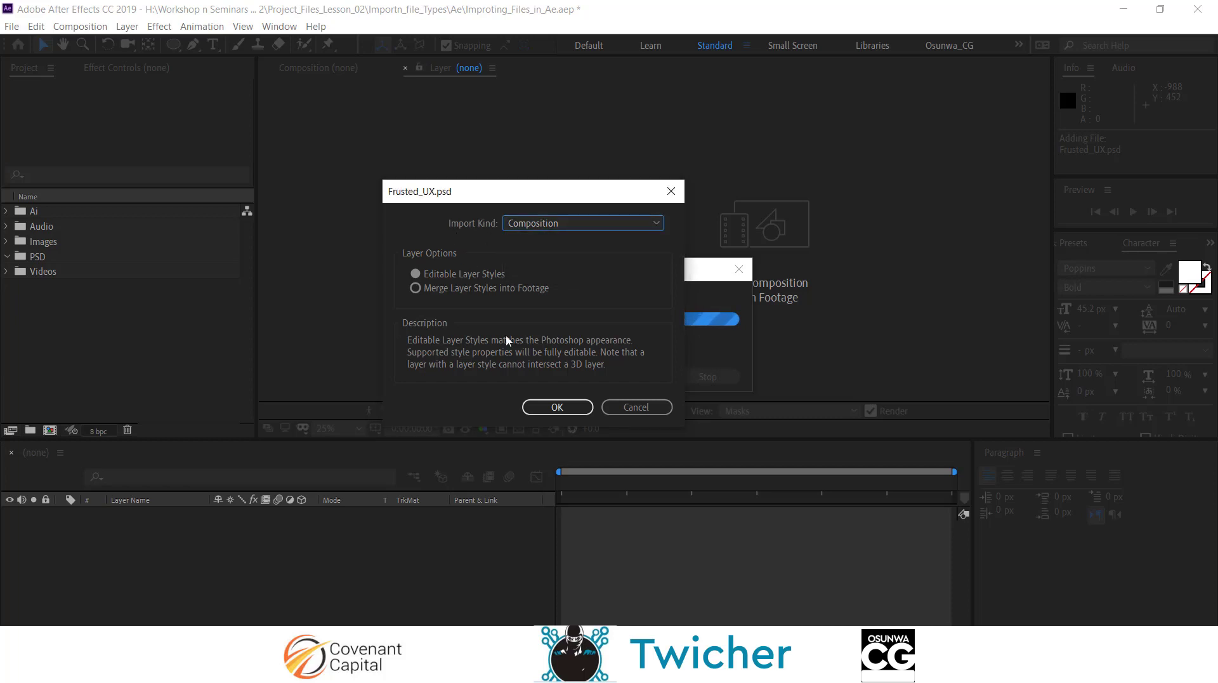
{"action": "left_click", "coordinate": [589, 670]}
{"action": "left_click", "coordinate": [657, 222]}
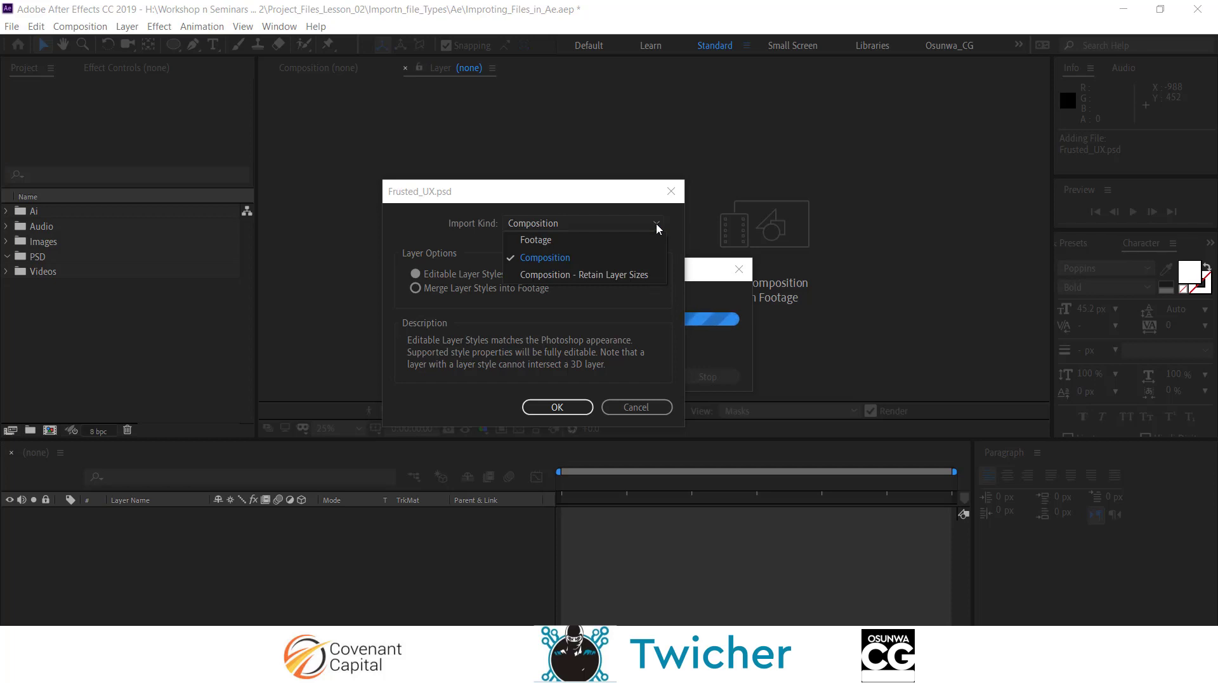
{"action": "left_click", "coordinate": [633, 279]}
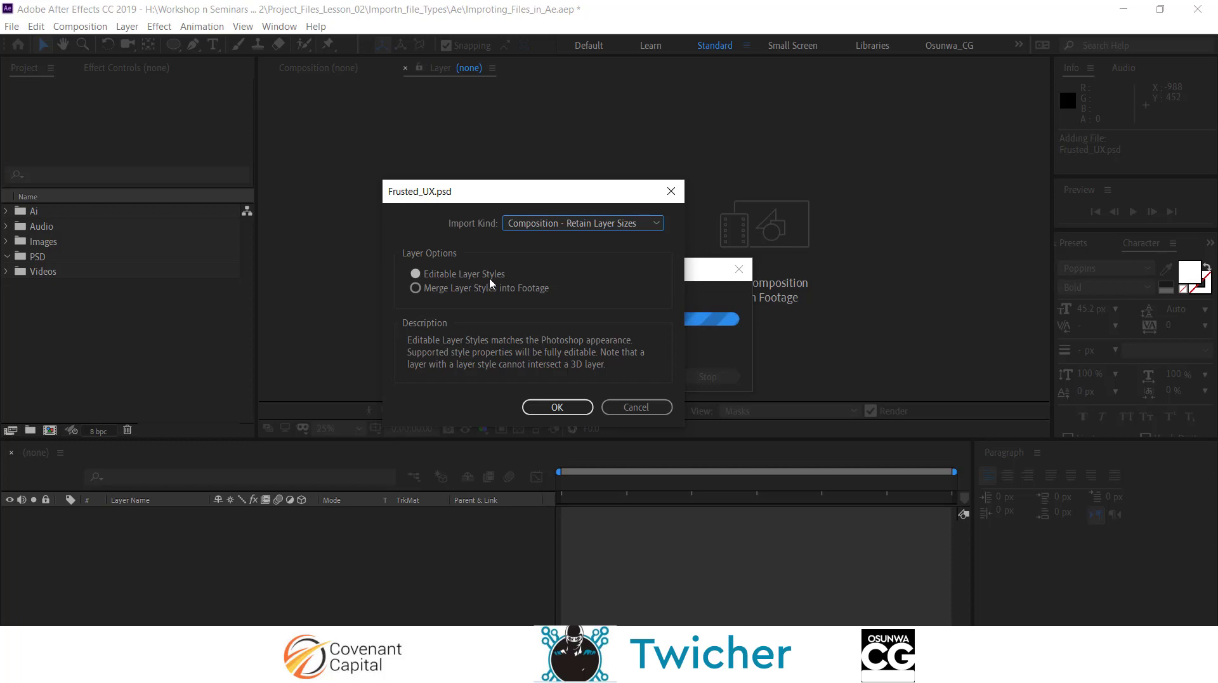
{"action": "left_click", "coordinate": [561, 406]}
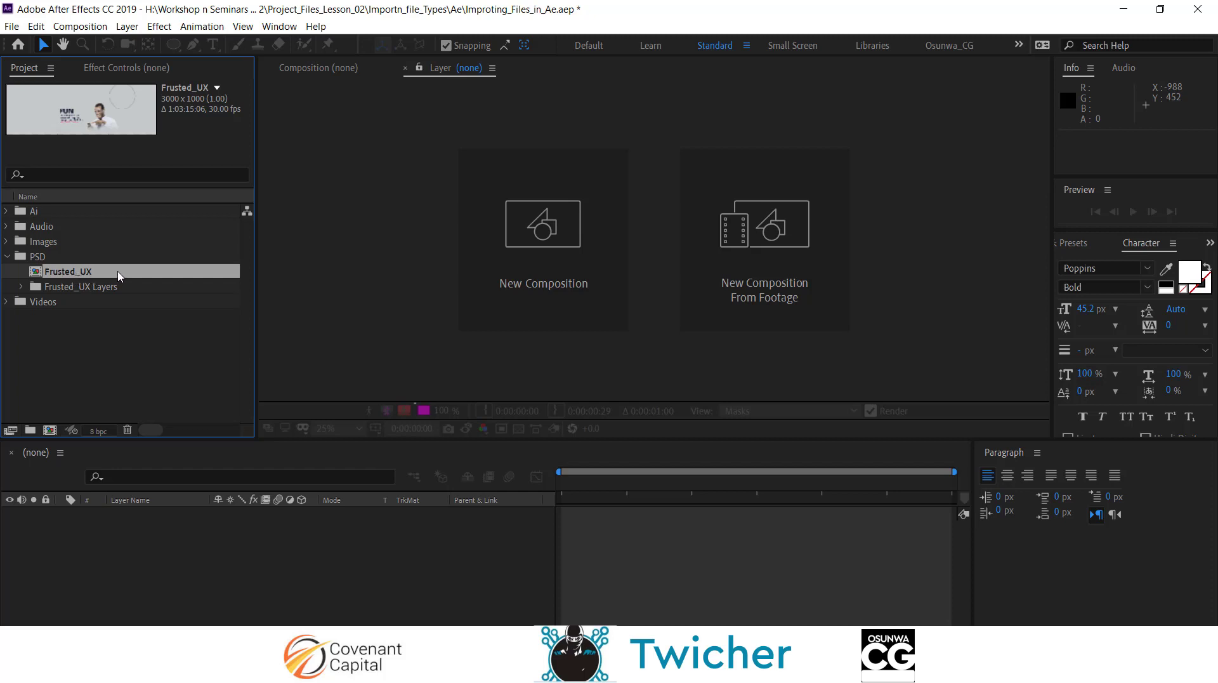
Step: Compare the imported Frusted_UX items with the Frustrated artboard in Photoshop, collapsing and expanding its layers, and return to After Effects
{"action": "left_click", "coordinate": [63, 287]}
{"action": "left_click", "coordinate": [63, 272]}
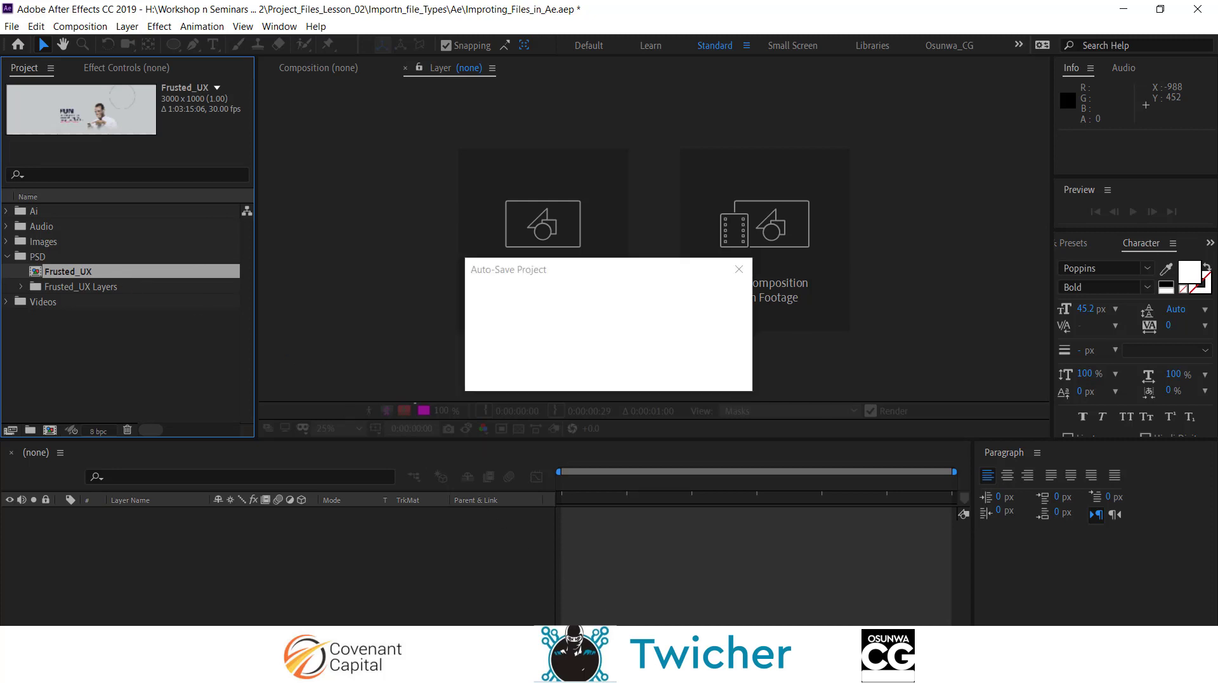
{"action": "left_click", "coordinate": [584, 666]}
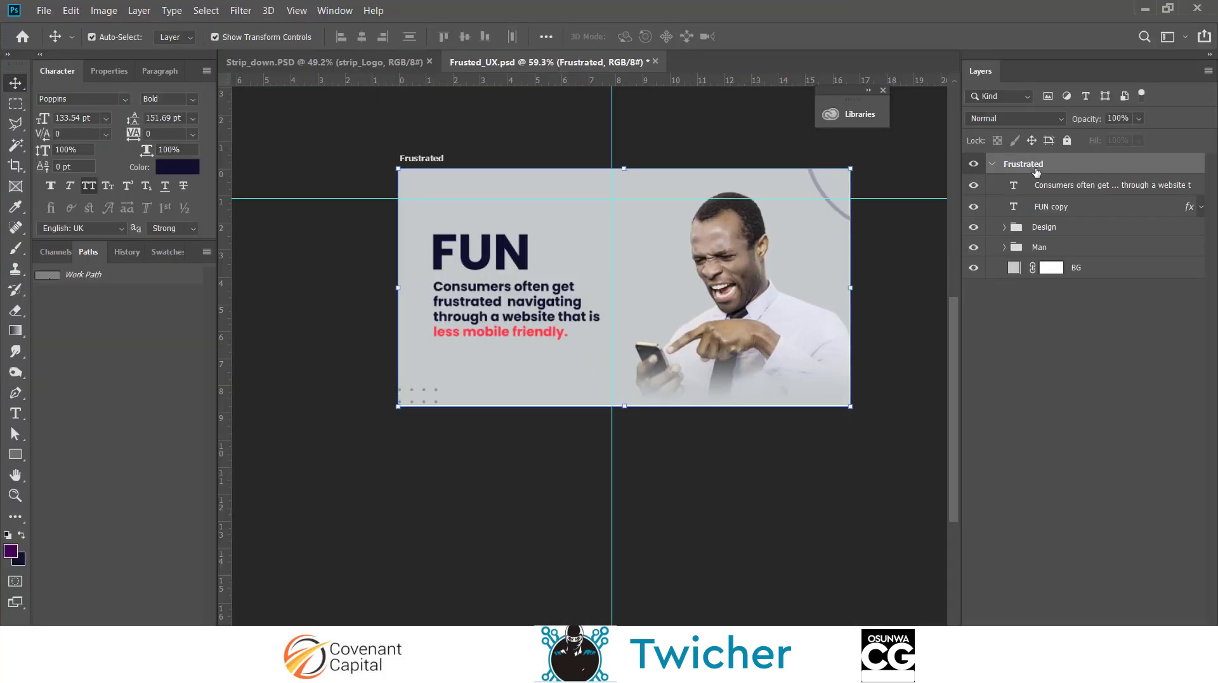
{"action": "left_click", "coordinate": [992, 164]}
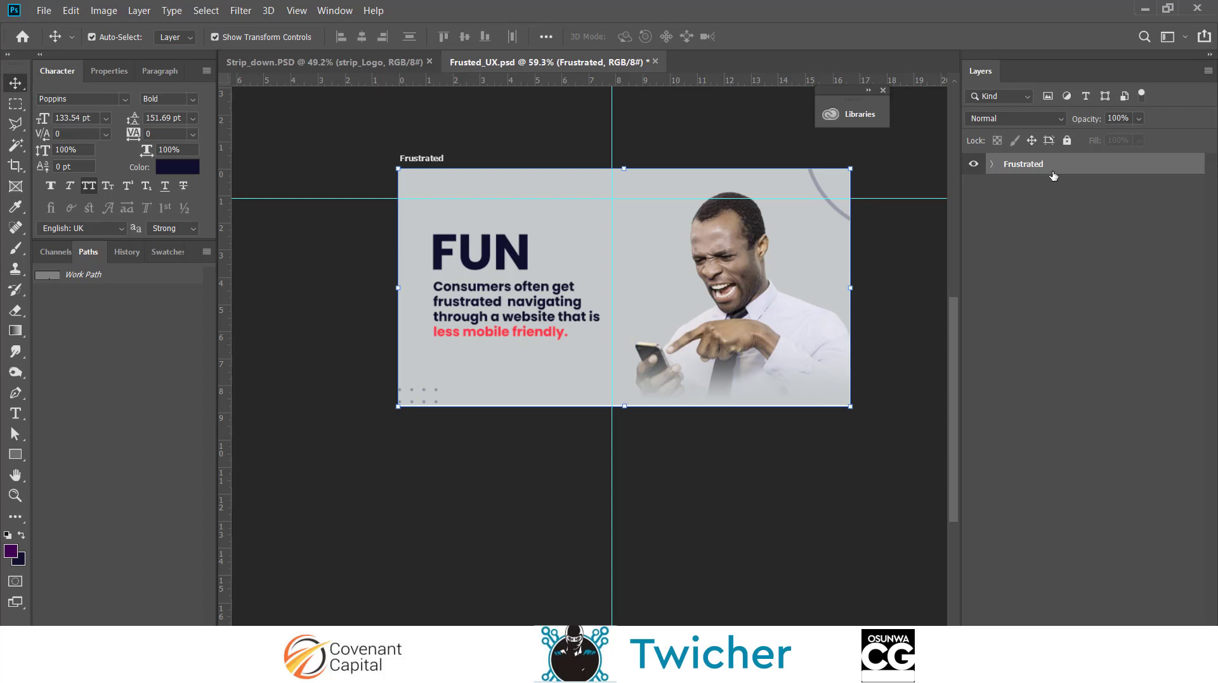
{"action": "left_click", "coordinate": [992, 165]}
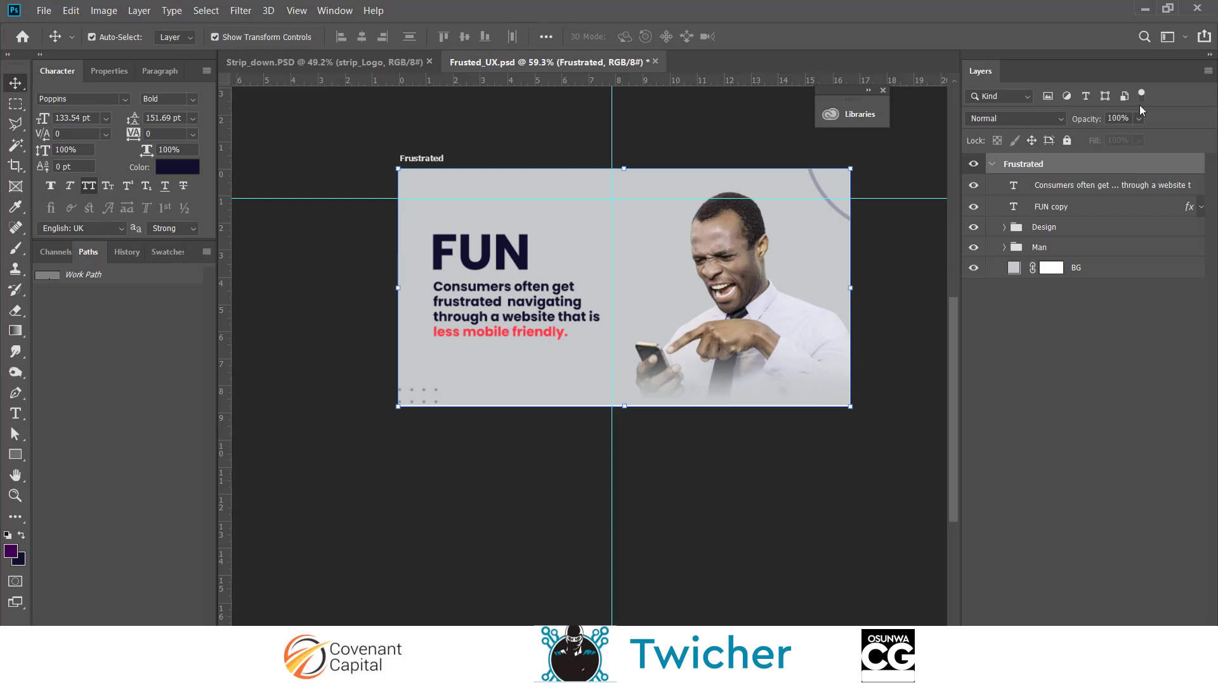
{"action": "left_click", "coordinate": [993, 166]}
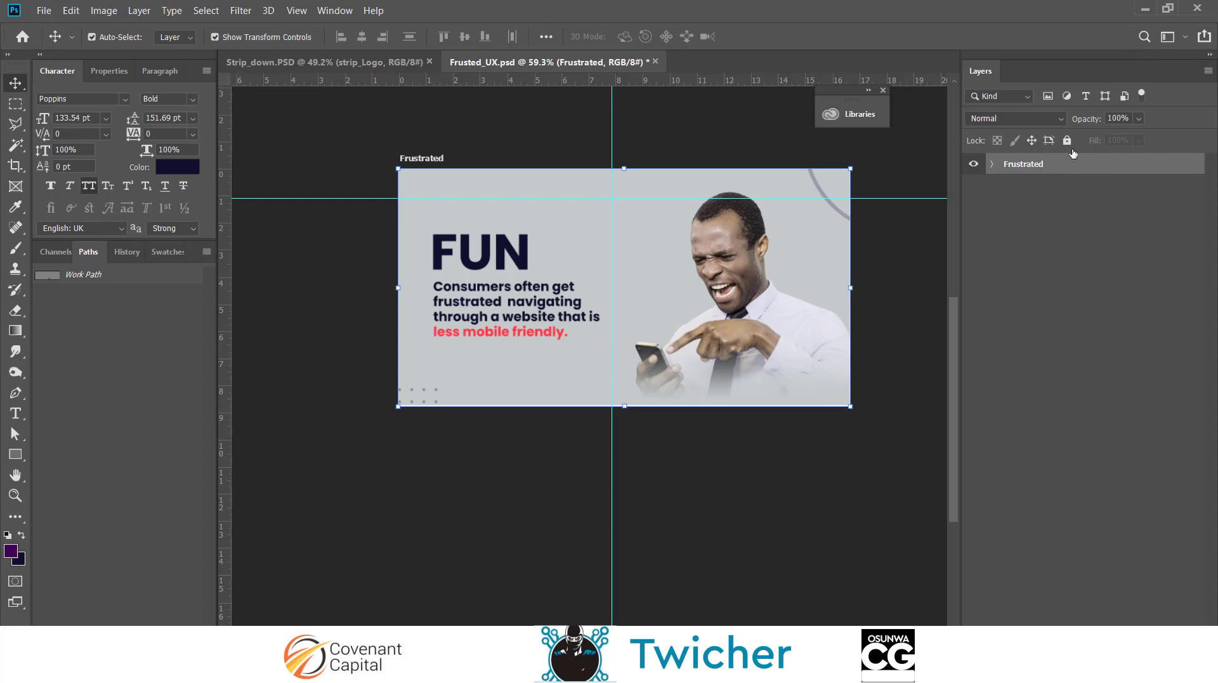
{"action": "left_click", "coordinate": [1146, 9]}
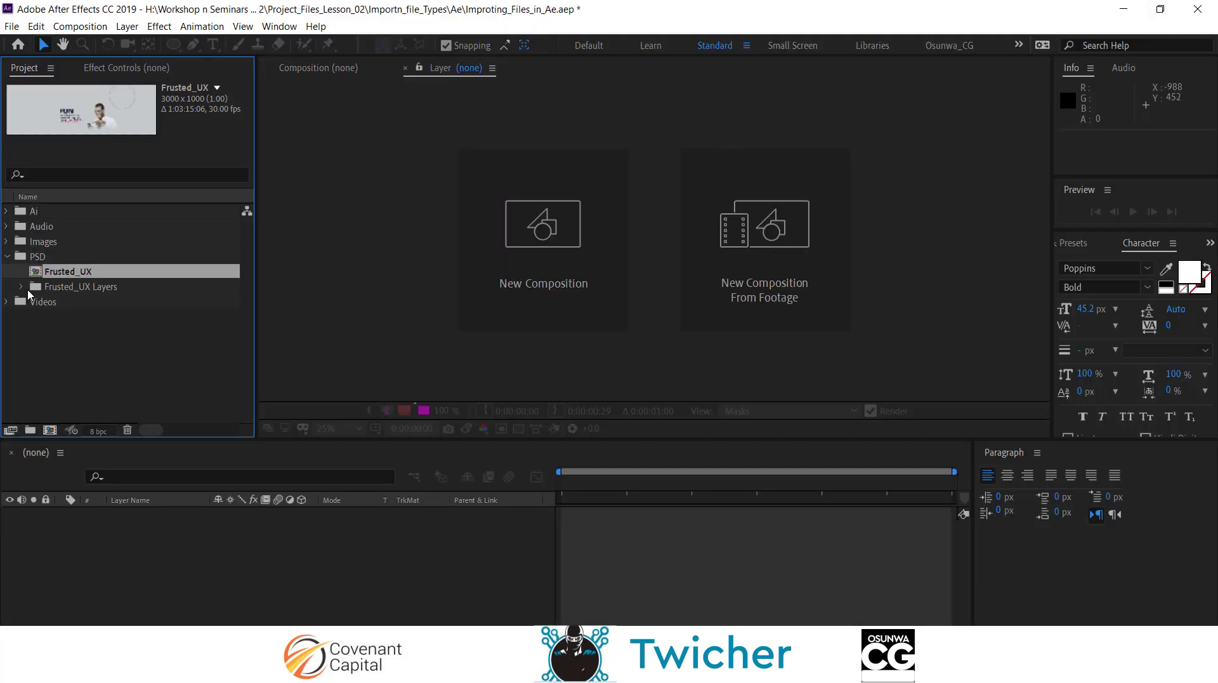
Step: Open the Frusted_UX composition and its nested Frustrated composition, with the playhead at 0:00:00:00
{"action": "double_click", "coordinate": [108, 273]}
{"action": "left_click", "coordinate": [594, 488]}
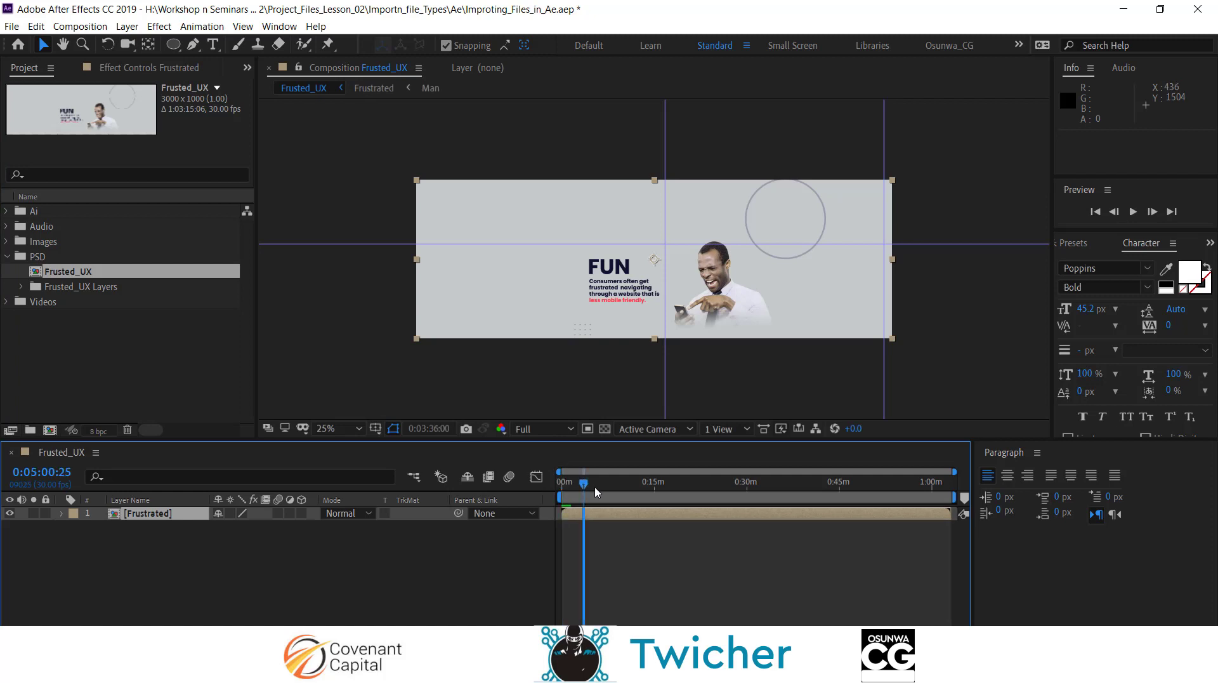
{"action": "left_click_drag", "start_coordinate": [595, 492], "coordinate": [570, 489]}
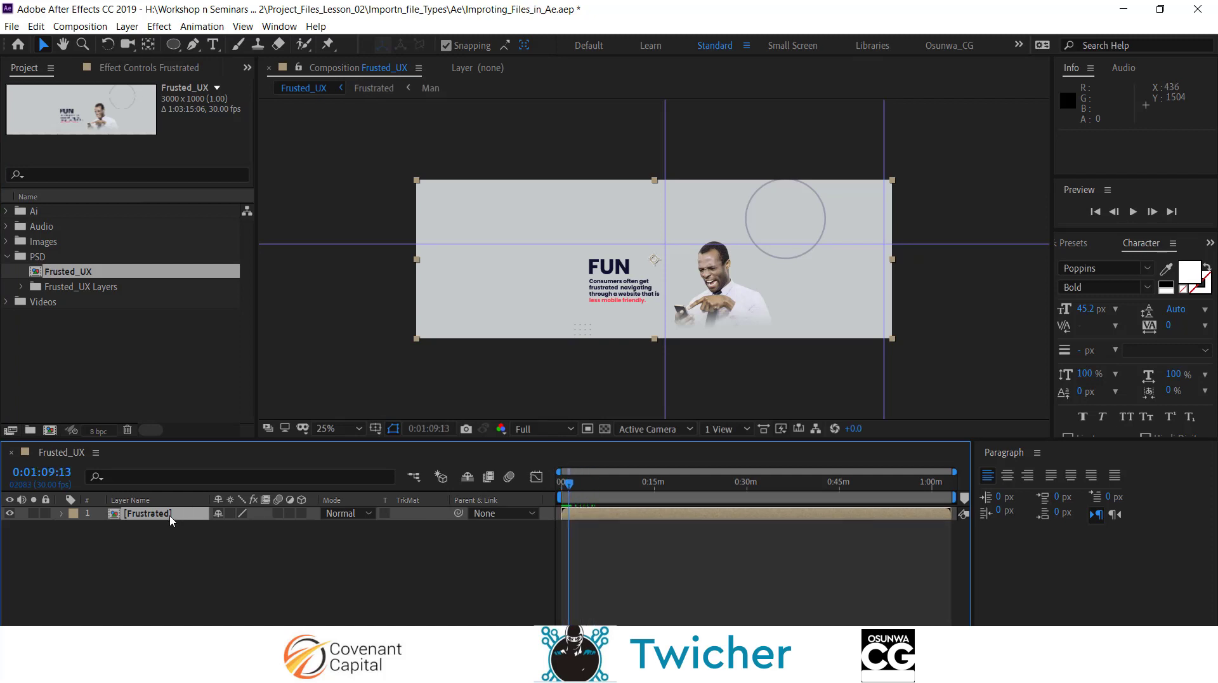
{"action": "double_click", "coordinate": [147, 514]}
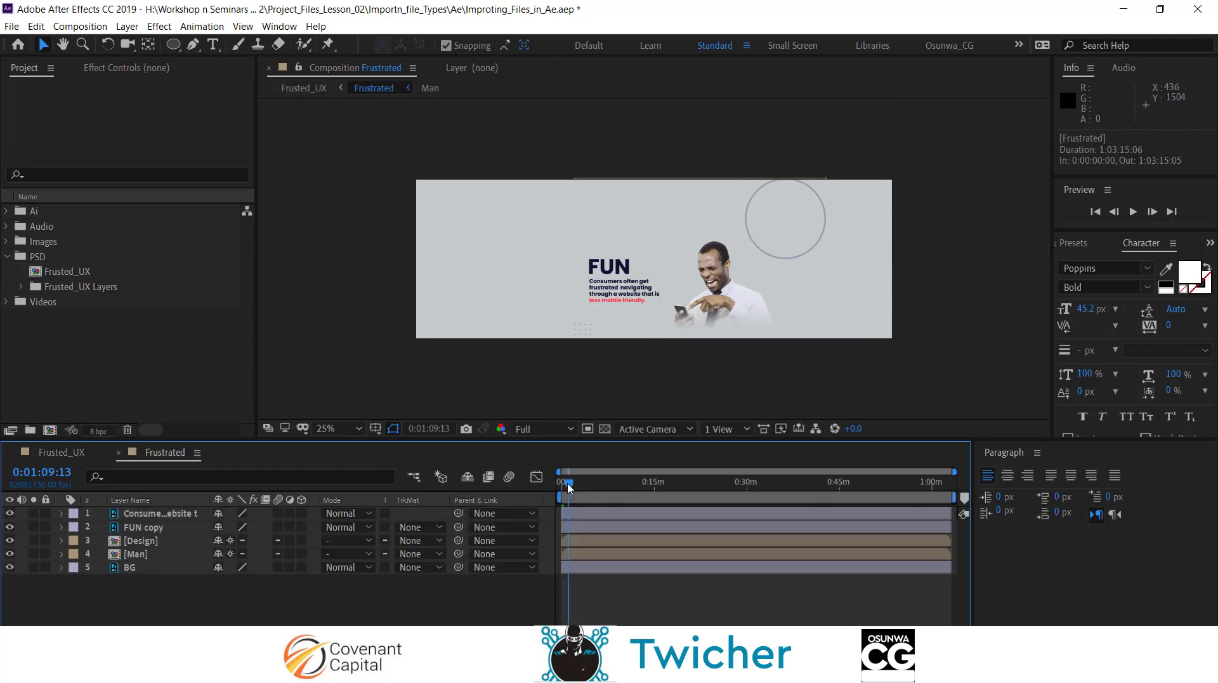
{"action": "mouse_move", "coordinate": [569, 488]}
{"action": "left_mouse_down"}
{"action": "mouse_move", "coordinate": [676, 489]}
{"action": "mouse_move", "coordinate": [556, 497]}
{"action": "left_mouse_up"}
Step: Toggle the visibility of the BG layer off and on in the Frustrated composition to check the background
{"action": "left_click", "coordinate": [145, 570]}
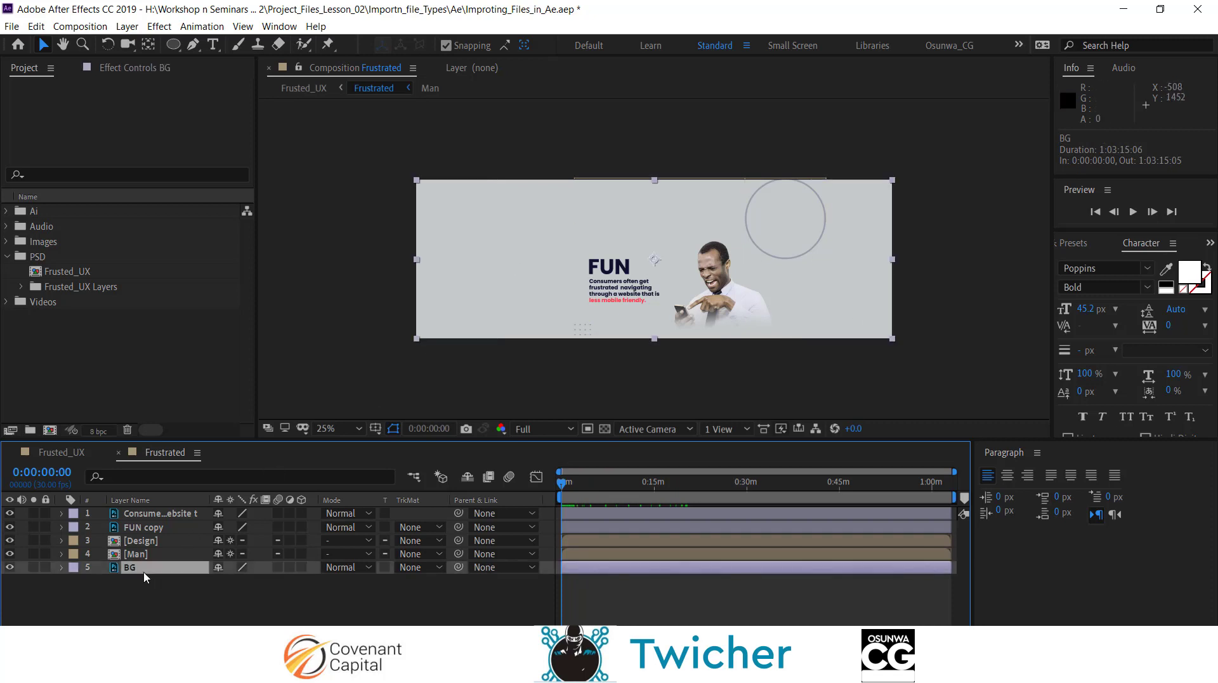
{"action": "left_click", "coordinate": [9, 568]}
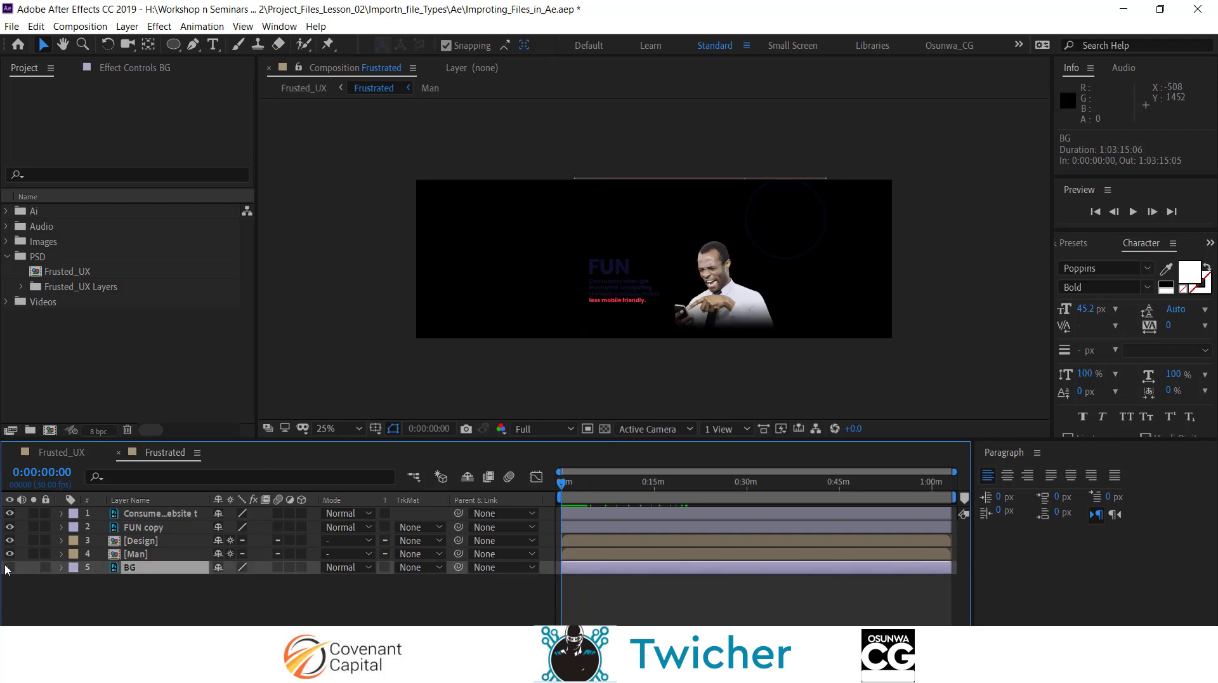
{"action": "left_click", "coordinate": [9, 567]}
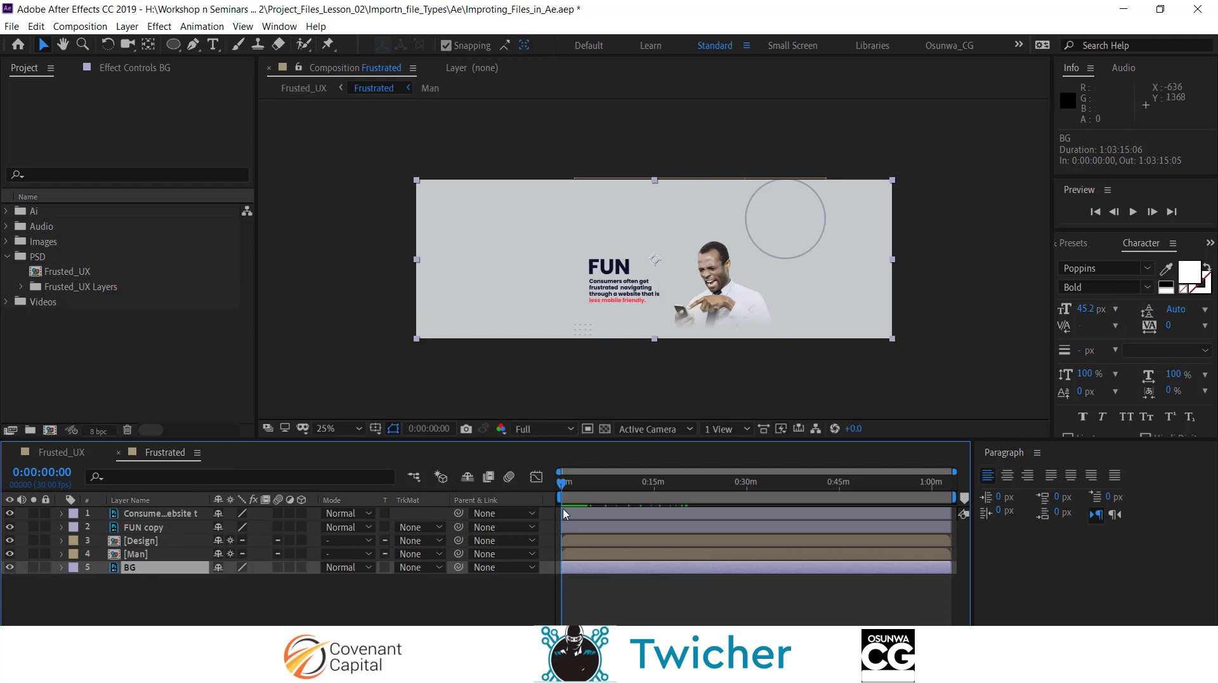
Step: Hide the BG layer in the Frustrated composition and return to the Frusted_UX composition
{"action": "left_click_drag", "start_coordinate": [561, 486], "coordinate": [692, 487]}
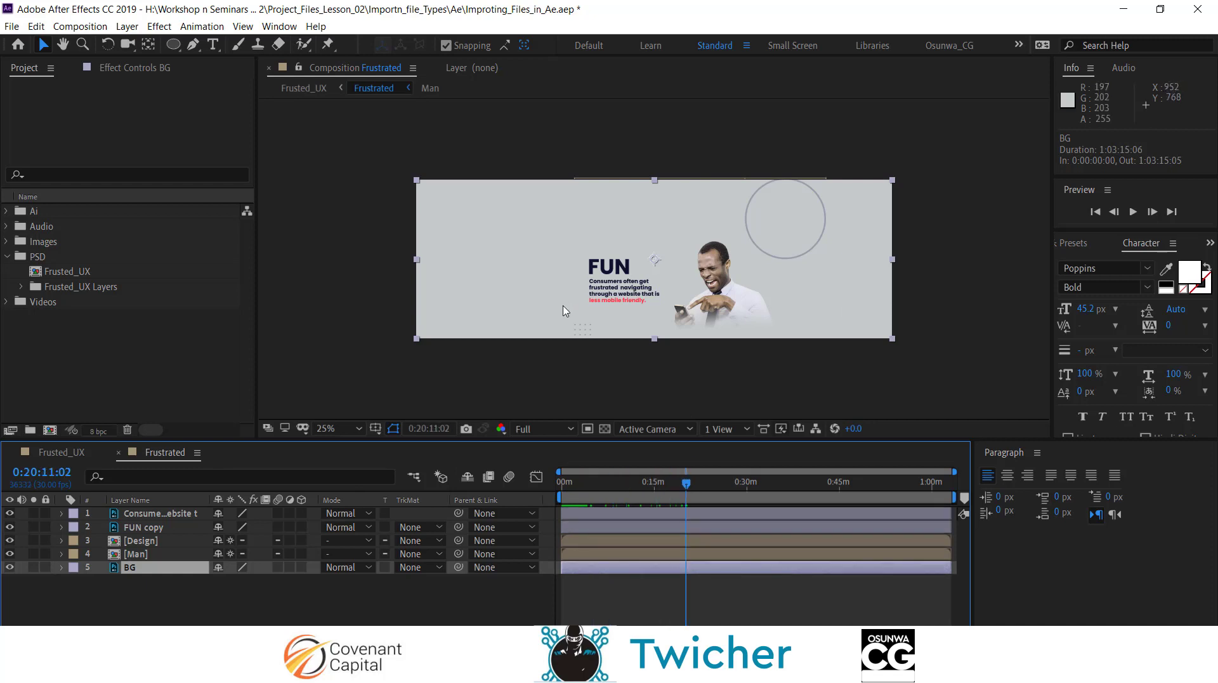
{"action": "left_click", "coordinate": [10, 570]}
{"action": "left_click", "coordinate": [588, 204]}
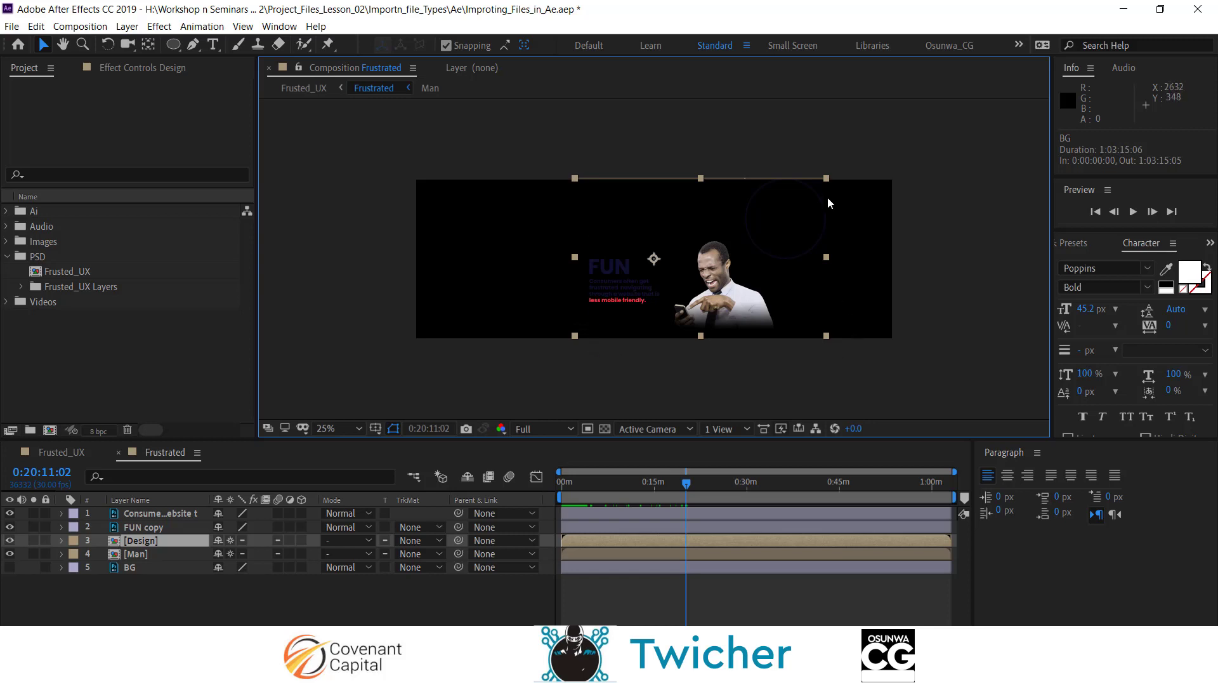
{"action": "left_click", "coordinate": [81, 454]}
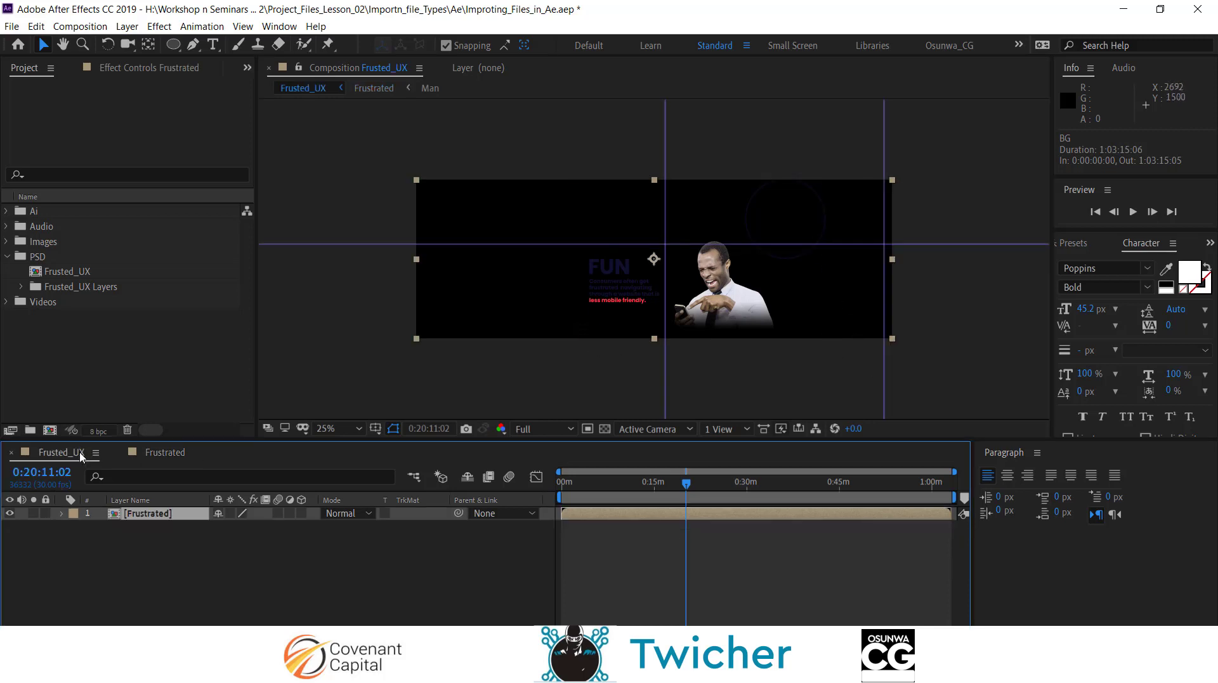
Step: Collapse the PSD folder and set up a new composition named Importing_Files with a frame rate of 24 fps
{"action": "left_click", "coordinate": [8, 256]}
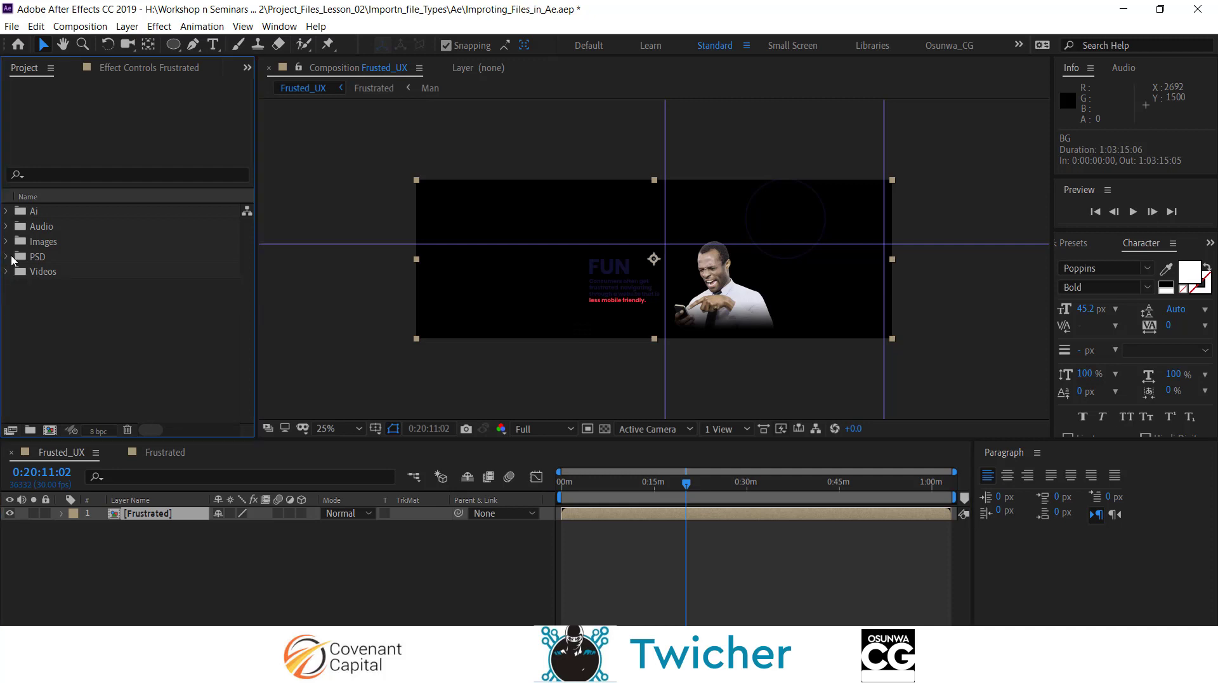
{"action": "left_click", "coordinate": [49, 430]}
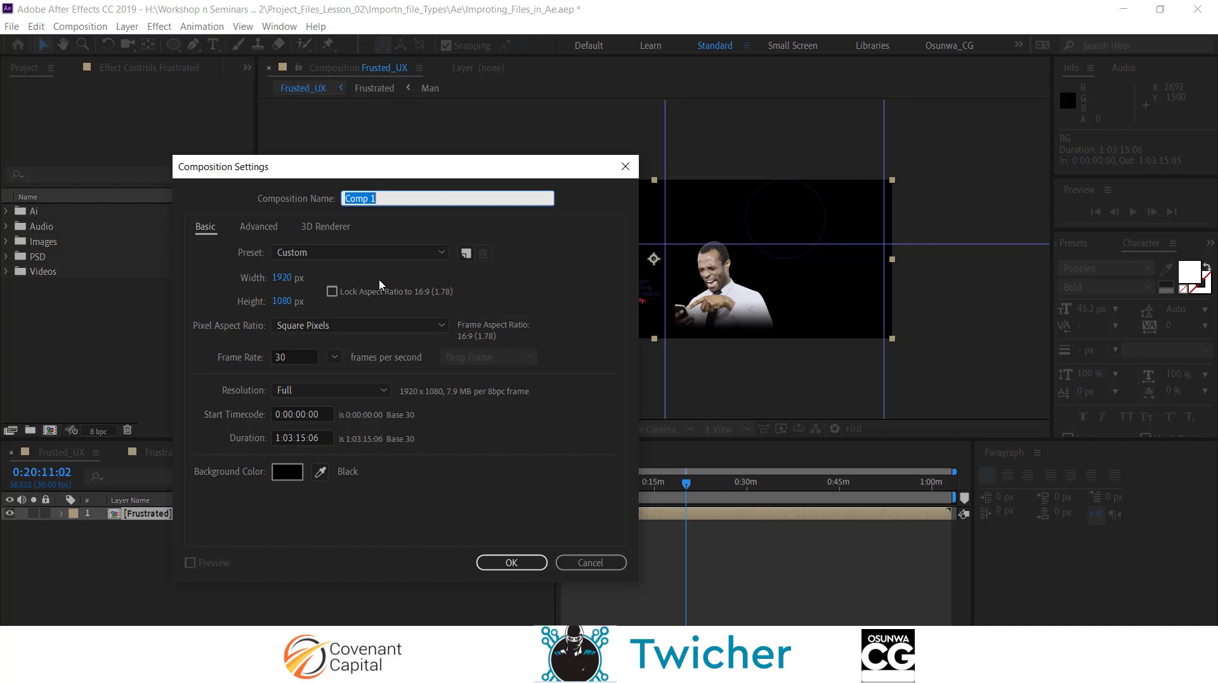
{"action": "key", "text": "BackSpace"}
{"action": "type", "text": "Importing_Files"}
{"action": "left_click", "coordinate": [333, 358]}
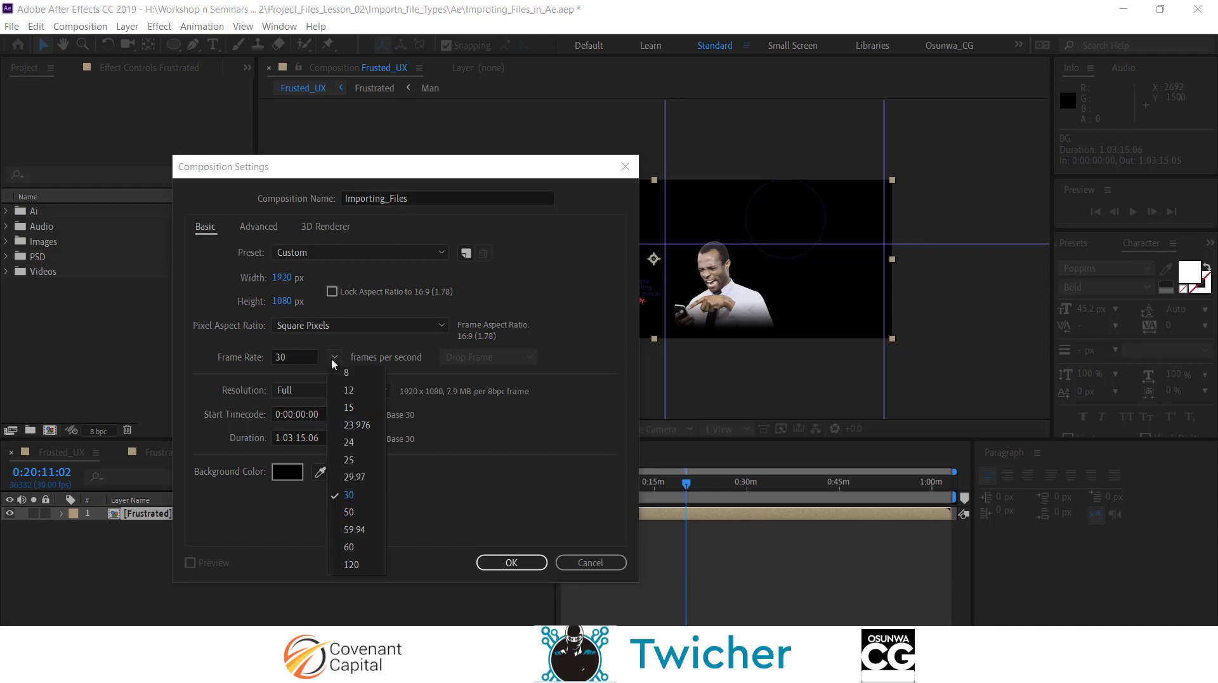
{"action": "left_click", "coordinate": [364, 444]}
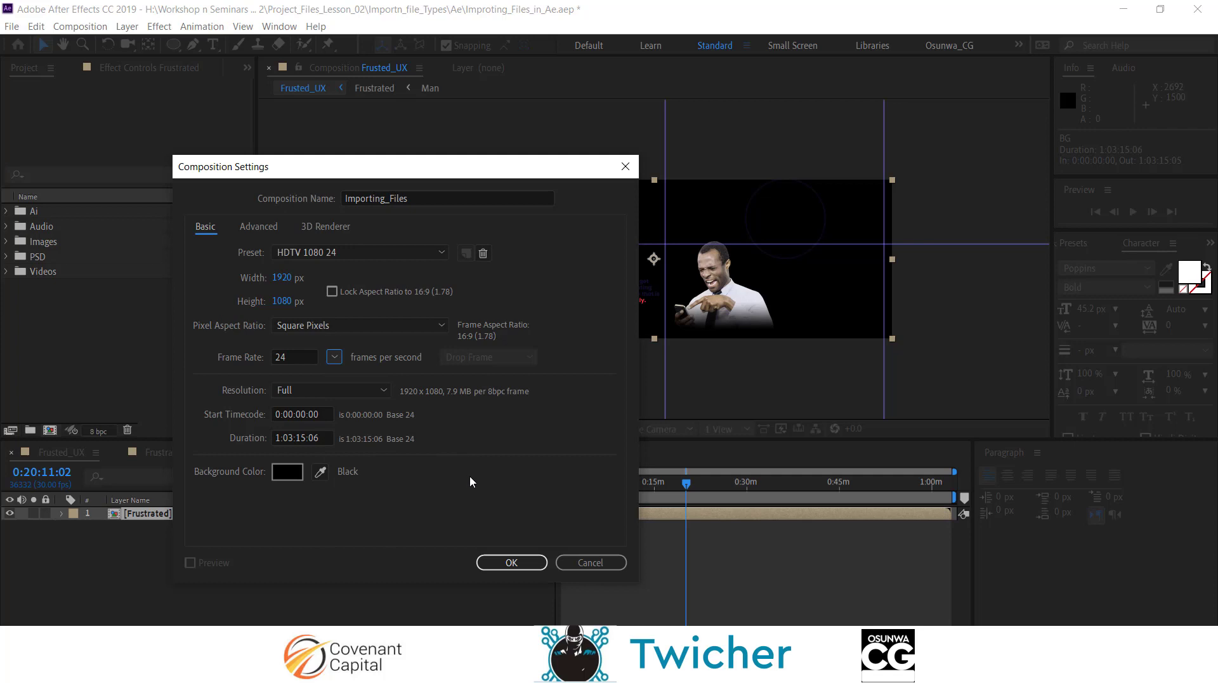
Step: Create the Importing_Files composition with a duration of 0:00:15:06 and place its timeline ahead of the other open compositions
{"action": "left_click", "coordinate": [281, 438]}
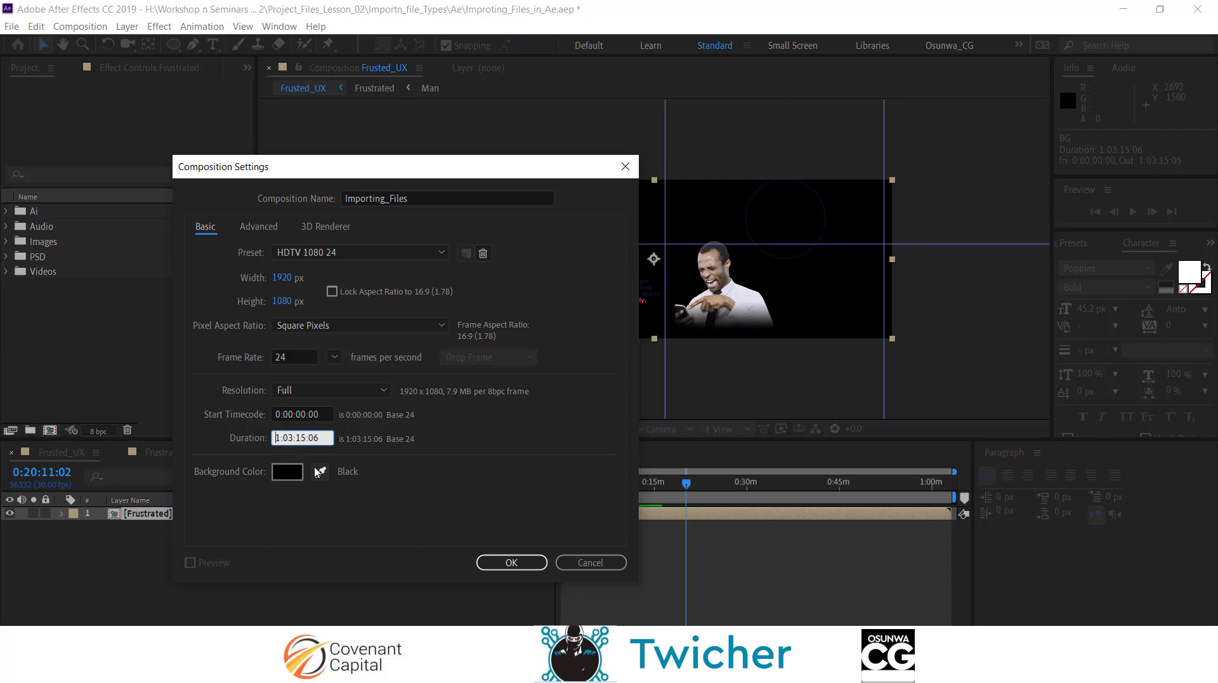
{"action": "key", "text": "BackSpace"}
{"action": "type", "text": "0"}
{"action": "key", "text": "BackSpace"}
{"action": "type", "text": "0"}
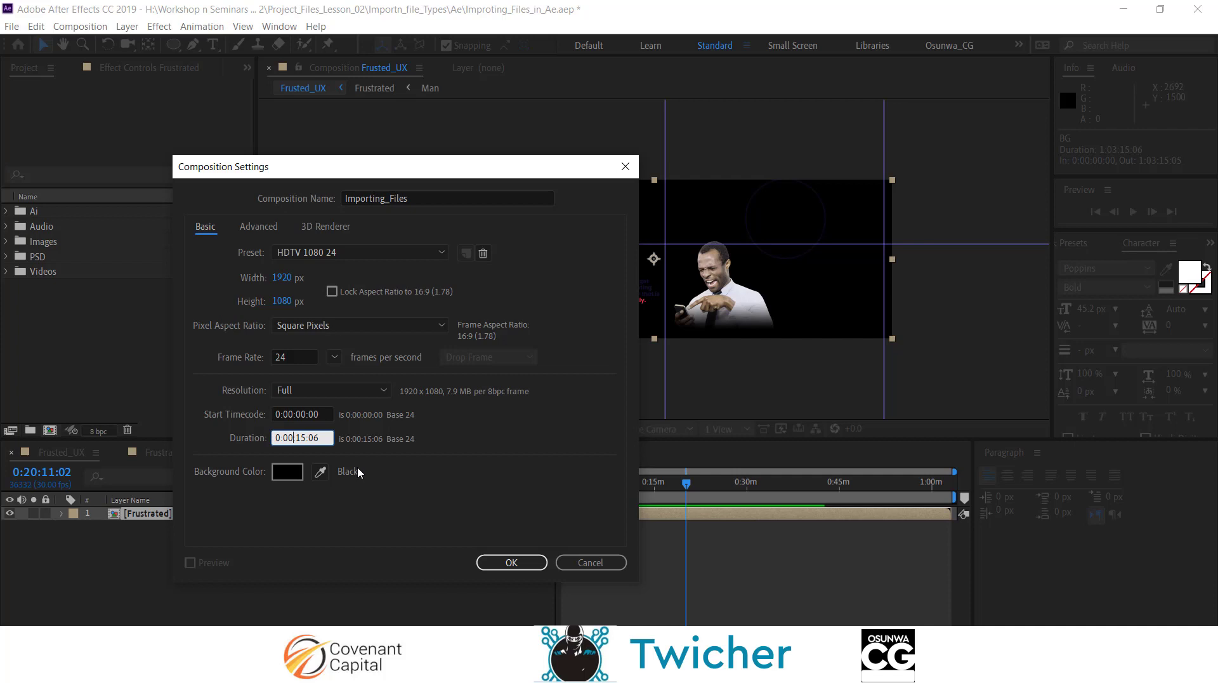
{"action": "left_click", "coordinate": [510, 562]}
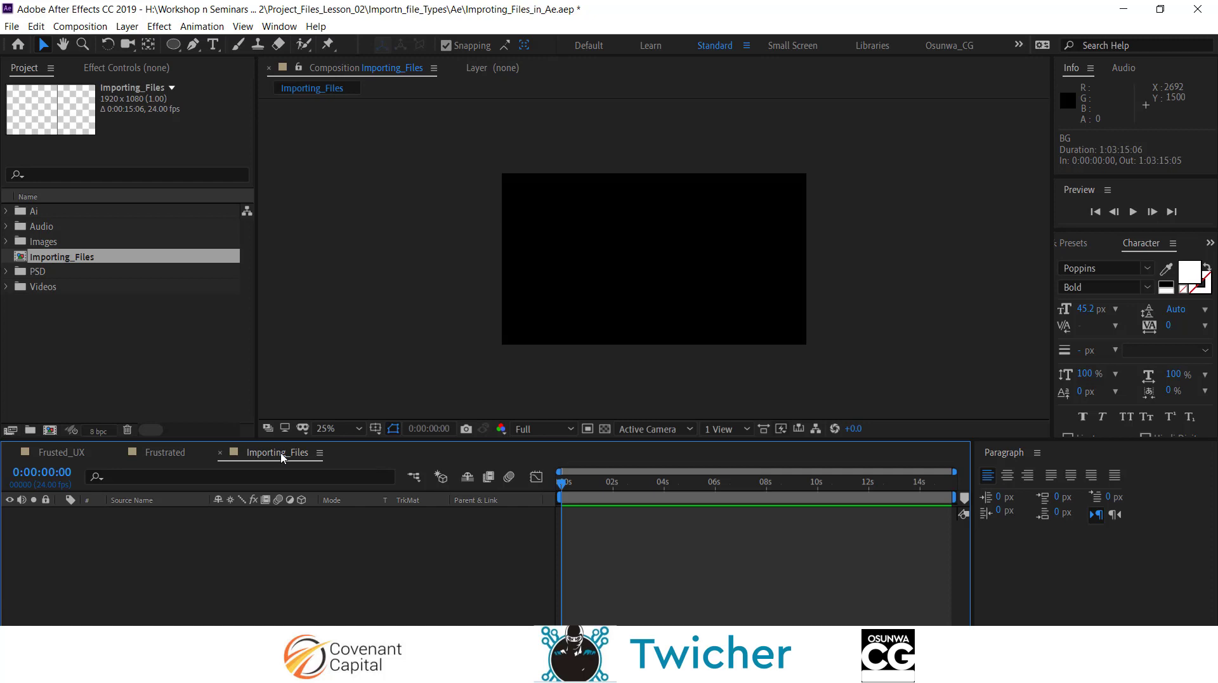
{"action": "left_click_drag", "start_coordinate": [279, 456], "coordinate": [72, 453]}
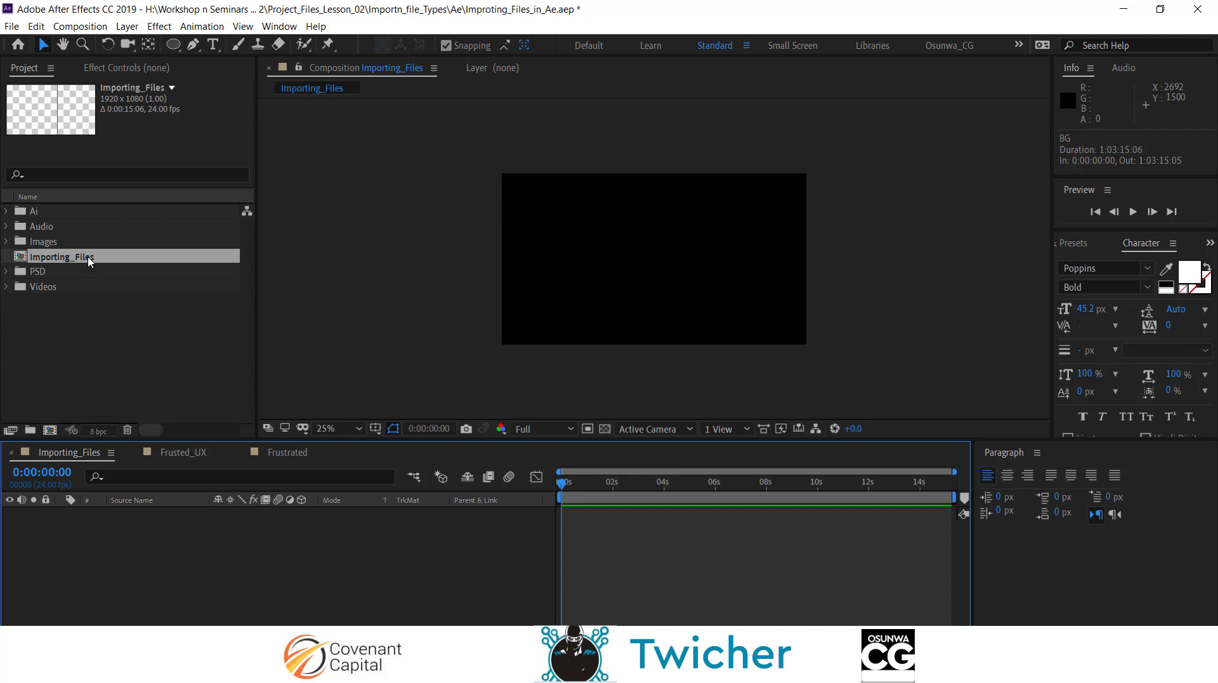
Step: Create a project folder named _Main at the root level and move the Importing_Files composition into it
{"action": "left_click", "coordinate": [70, 337]}
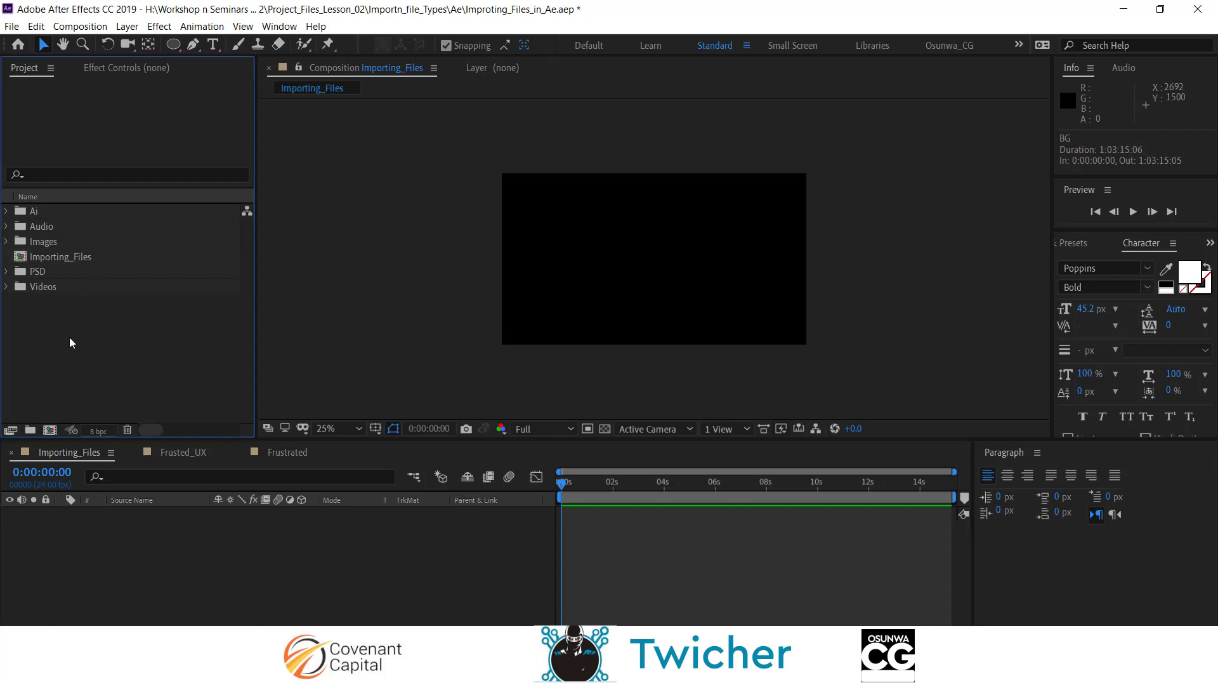
{"action": "left_click", "coordinate": [30, 430]}
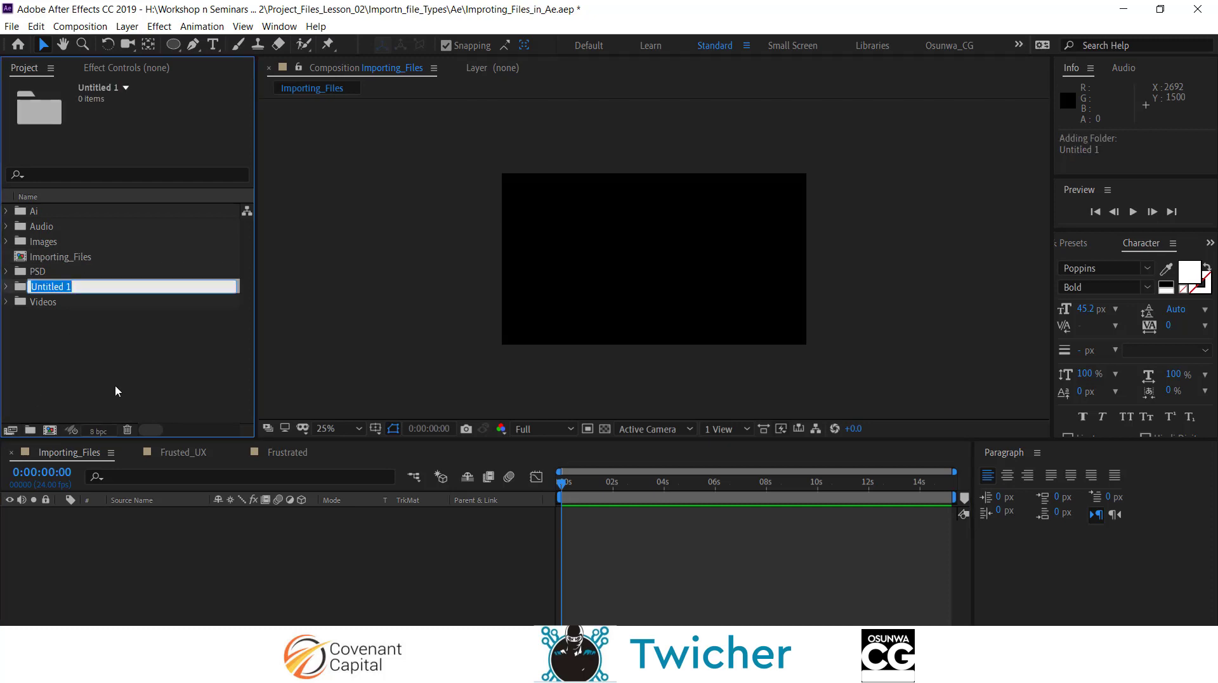
{"action": "key", "text": "BackSpace"}
{"action": "type", "text": "_Main"}
{"action": "key", "text": "Return"}
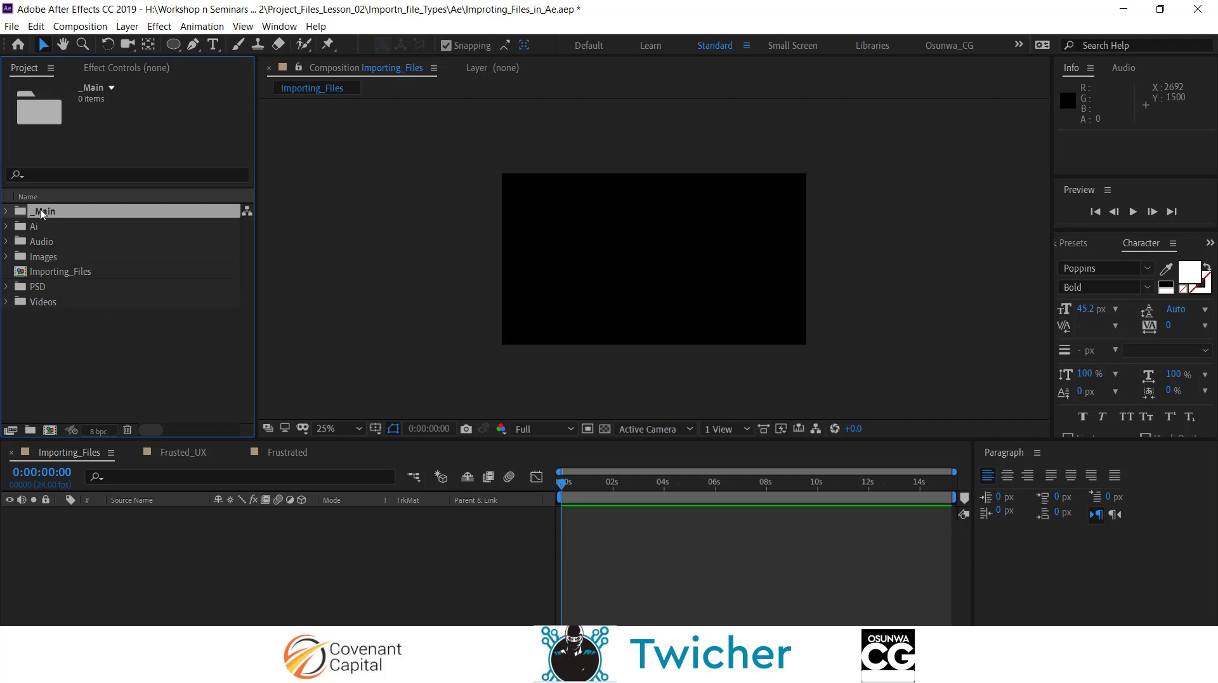
{"action": "left_click_drag", "start_coordinate": [71, 279], "coordinate": [62, 217]}
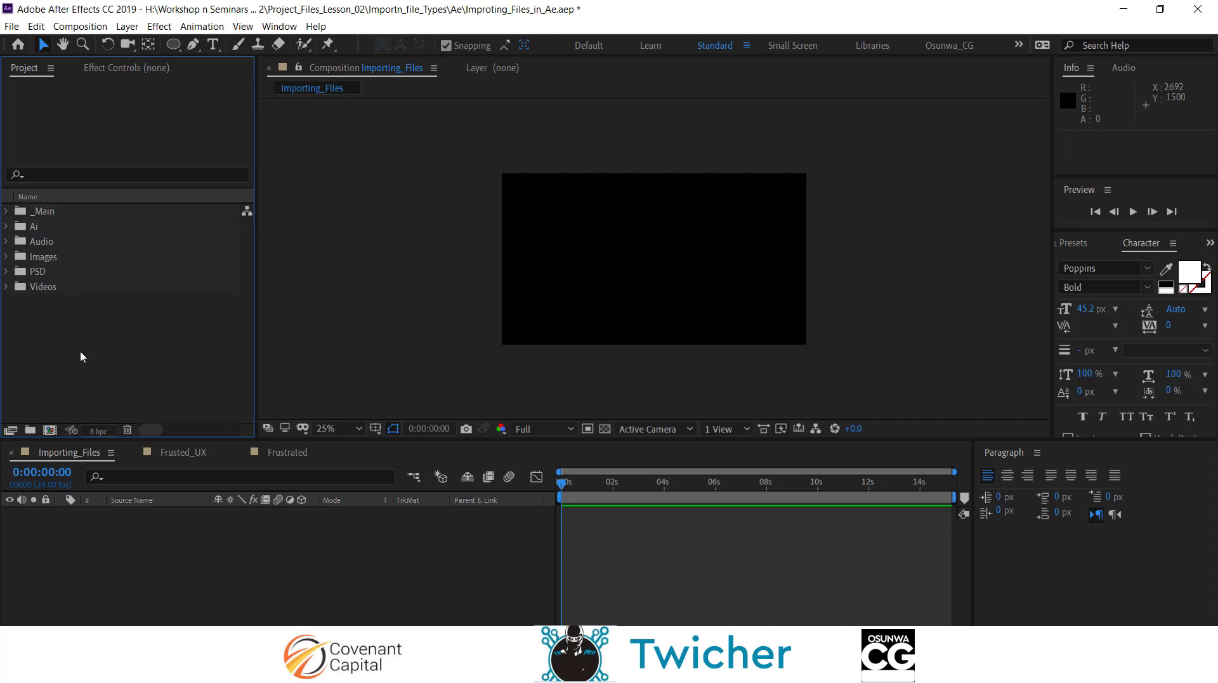
Step: Create a second root-level project folder named _Minor
{"action": "left_click", "coordinate": [30, 430]}
{"action": "type", "text": "_"}
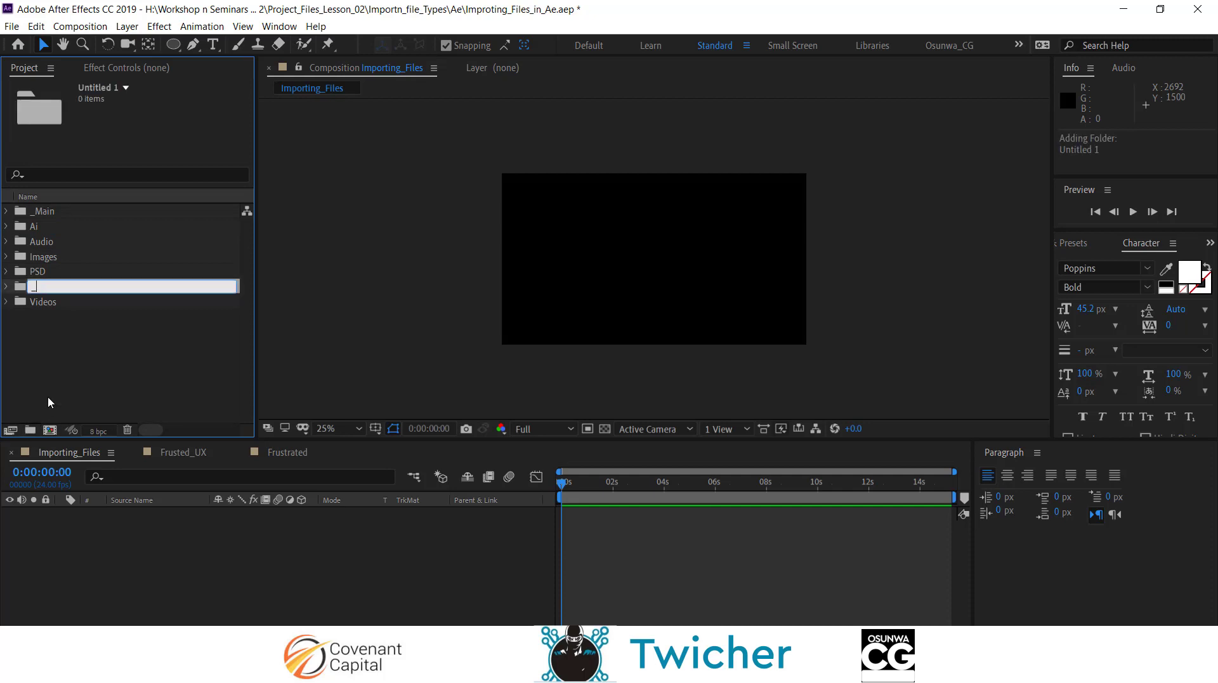
{"action": "type", "text": "Minor"}
{"action": "key", "text": "Return"}
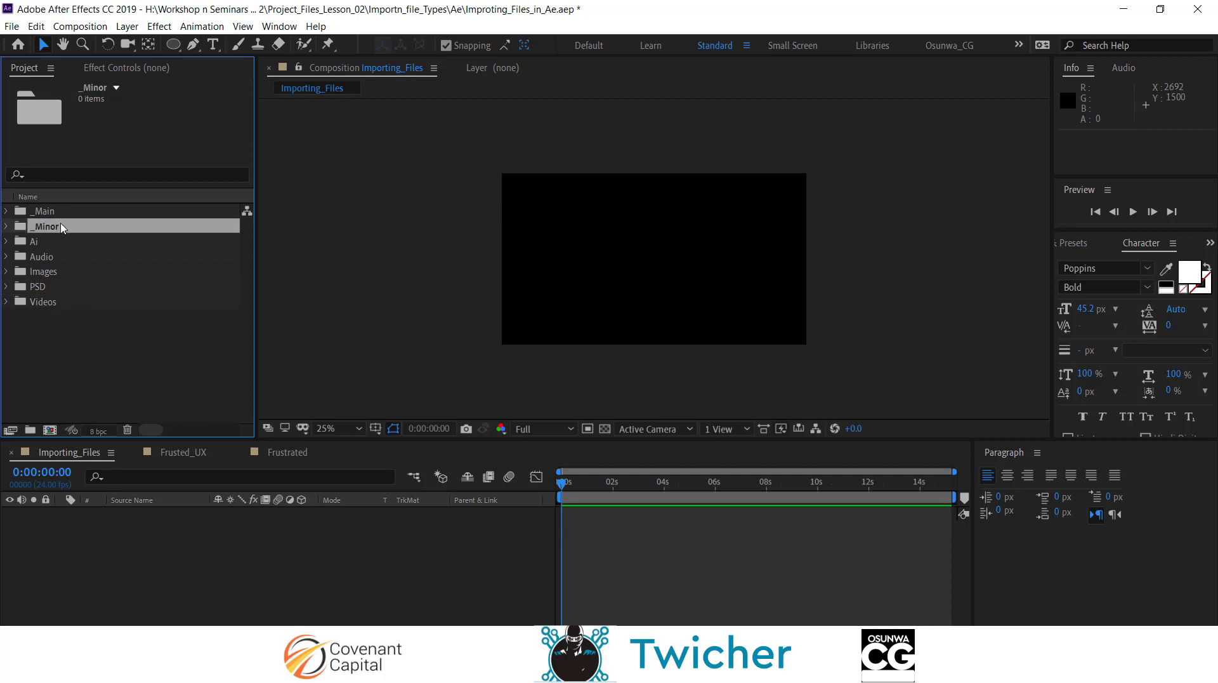
{"action": "left_click", "coordinate": [95, 353]}
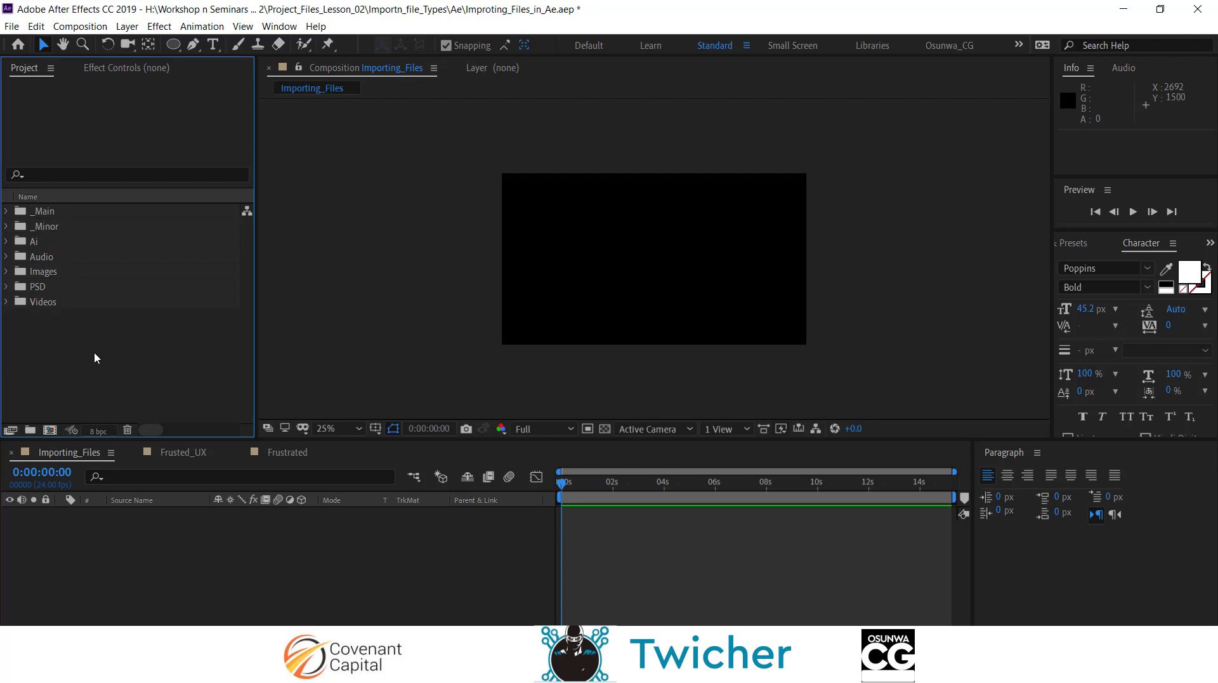
Step: Check the PSD, Ai and Audio folders in the project, leaving the PSD folder collapsed and the Ai folder expanded
{"action": "left_click", "coordinate": [7, 288]}
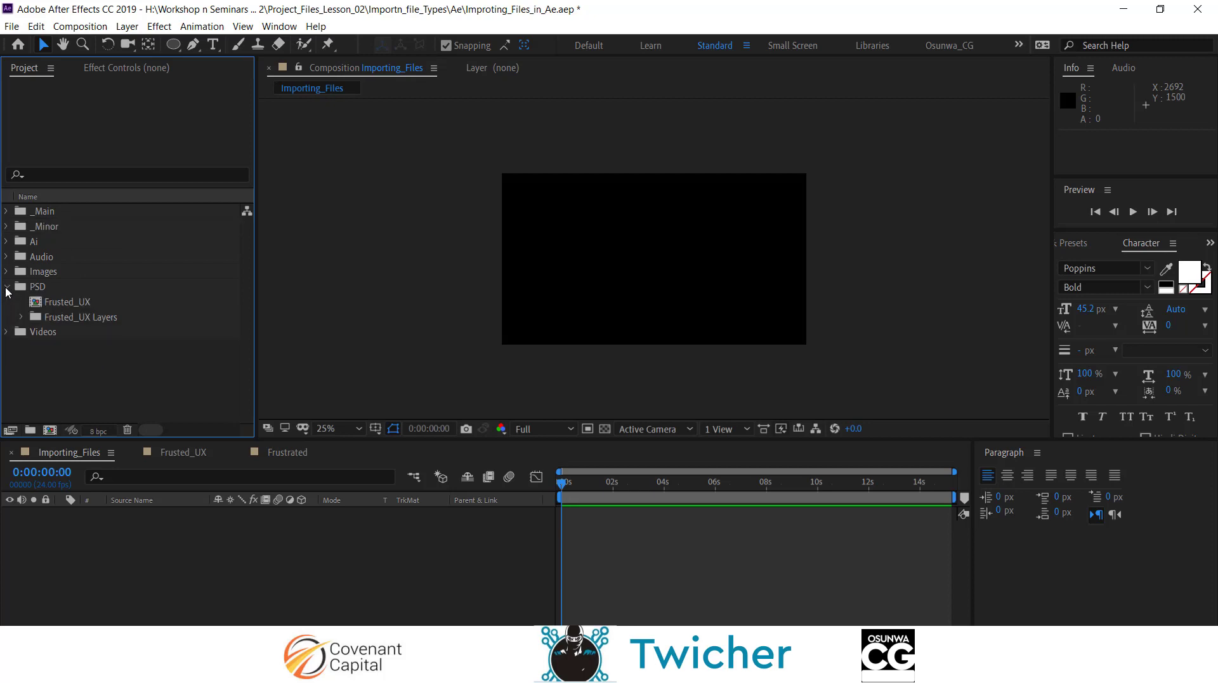
{"action": "left_click", "coordinate": [7, 287]}
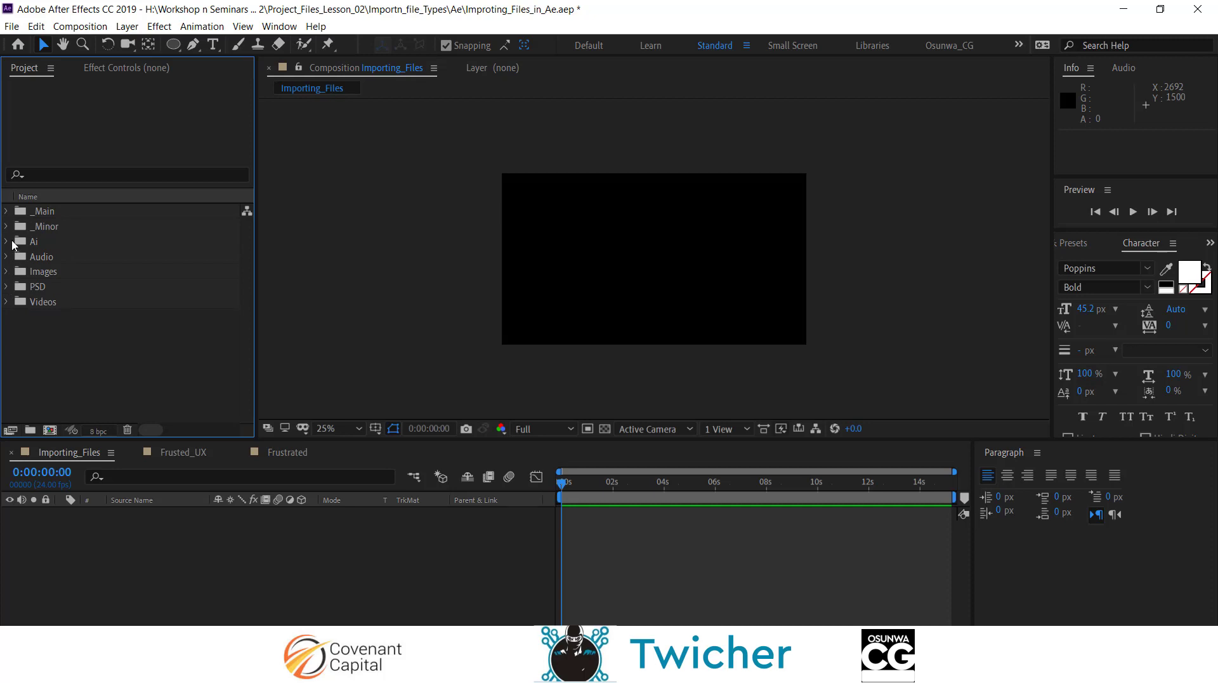
{"action": "left_click", "coordinate": [38, 246]}
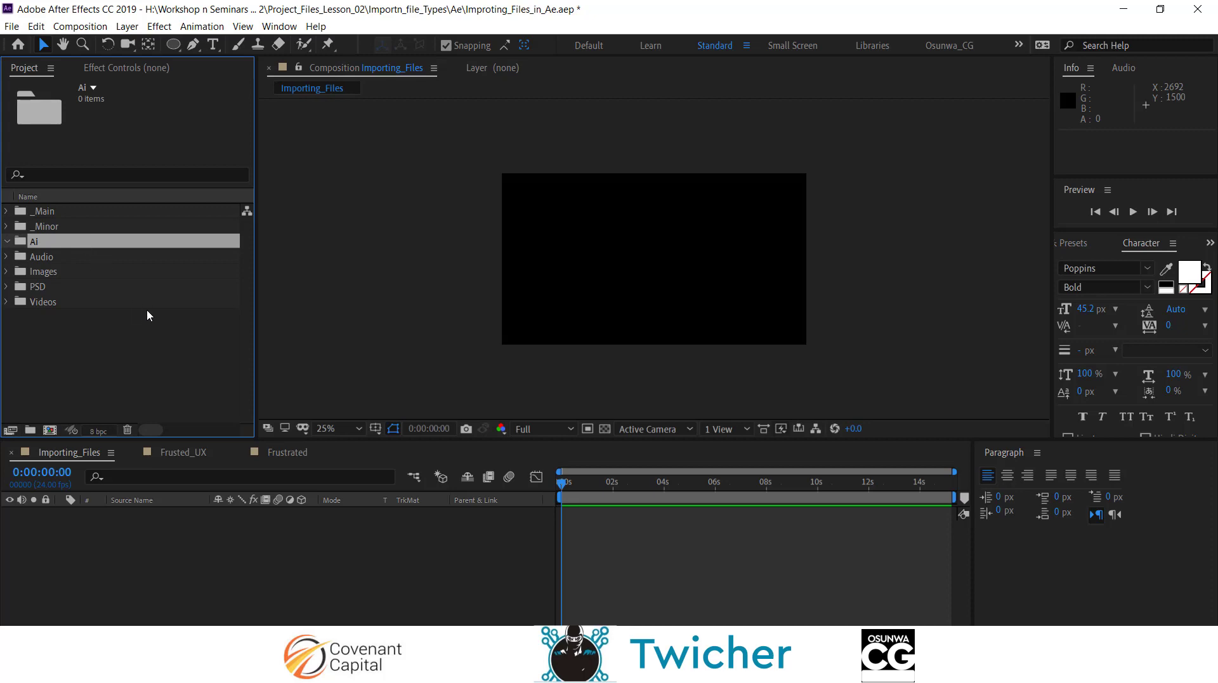
{"action": "mouse_move", "coordinate": [407, 669]}
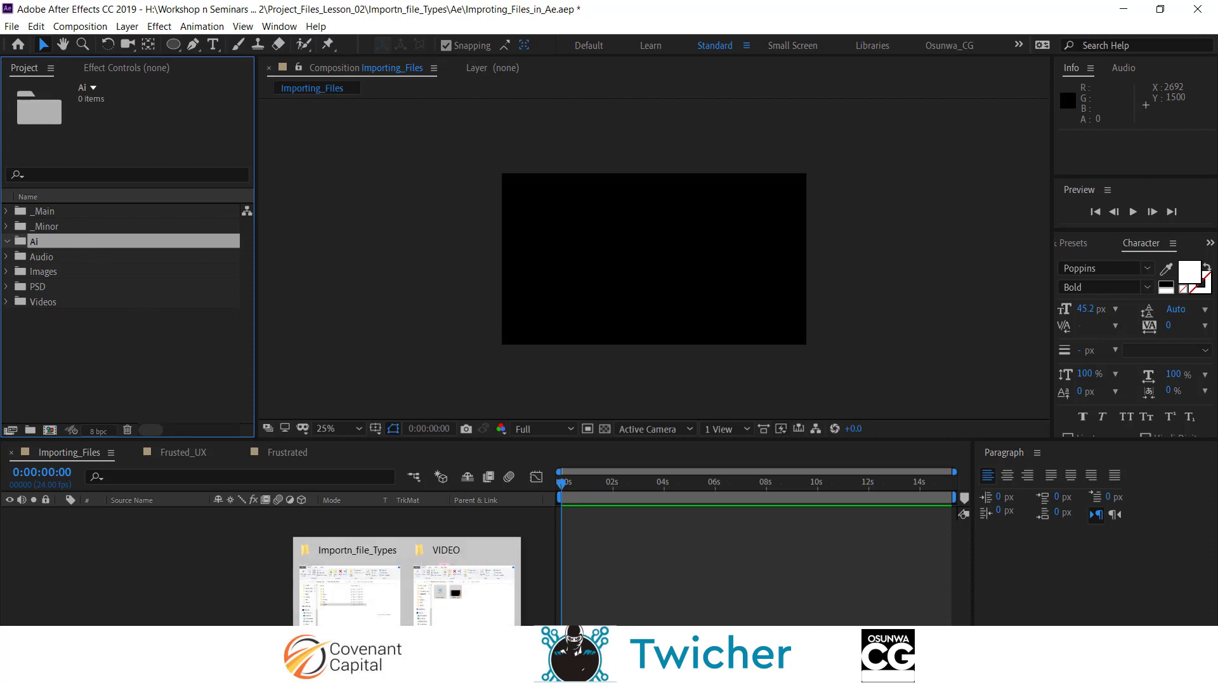
{"action": "mouse_move", "coordinate": [388, 608]}
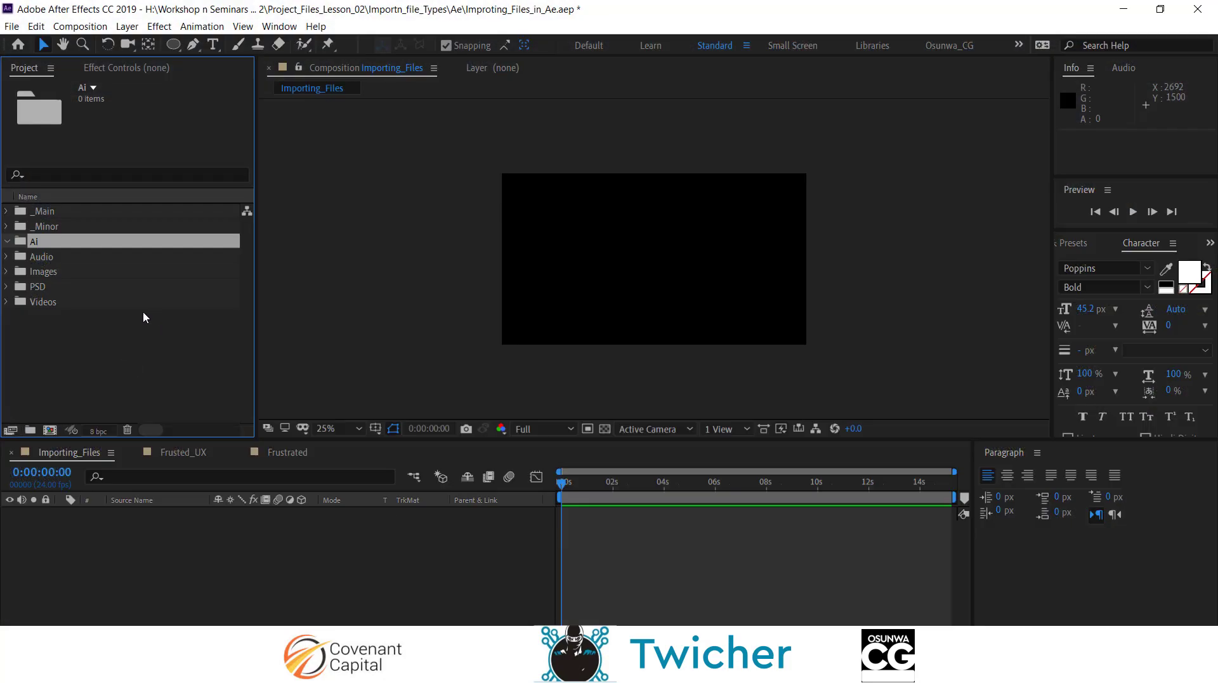
{"action": "left_click", "coordinate": [122, 374]}
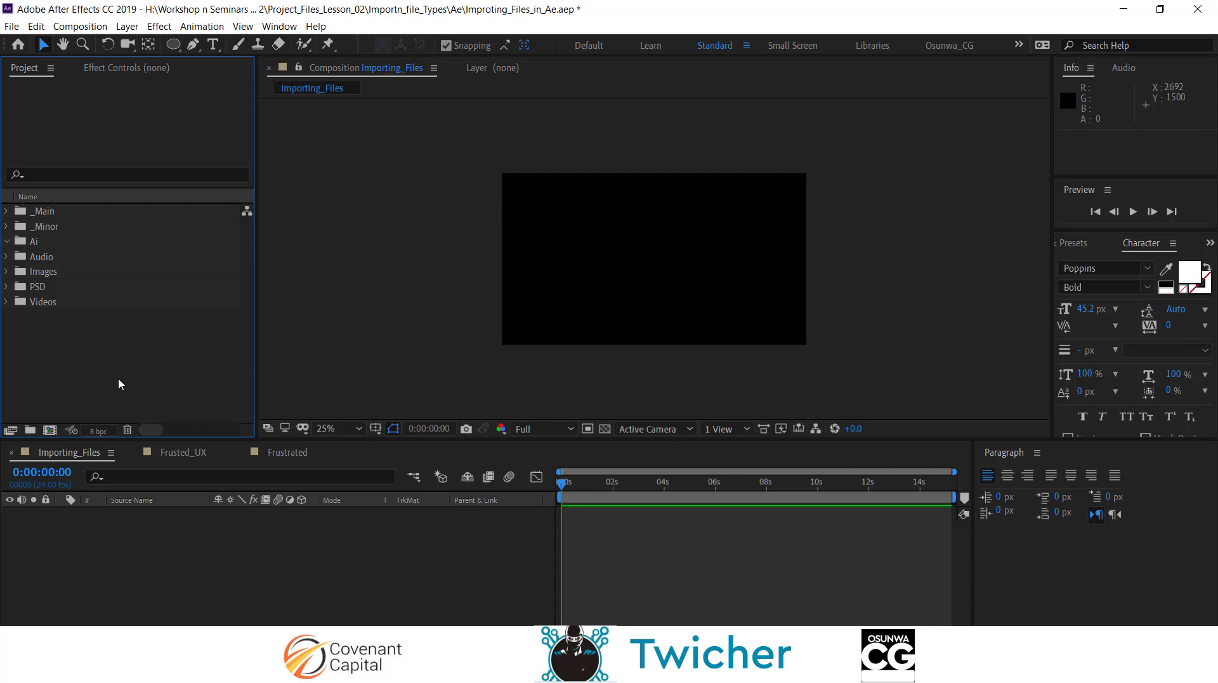
{"action": "left_click", "coordinate": [66, 257]}
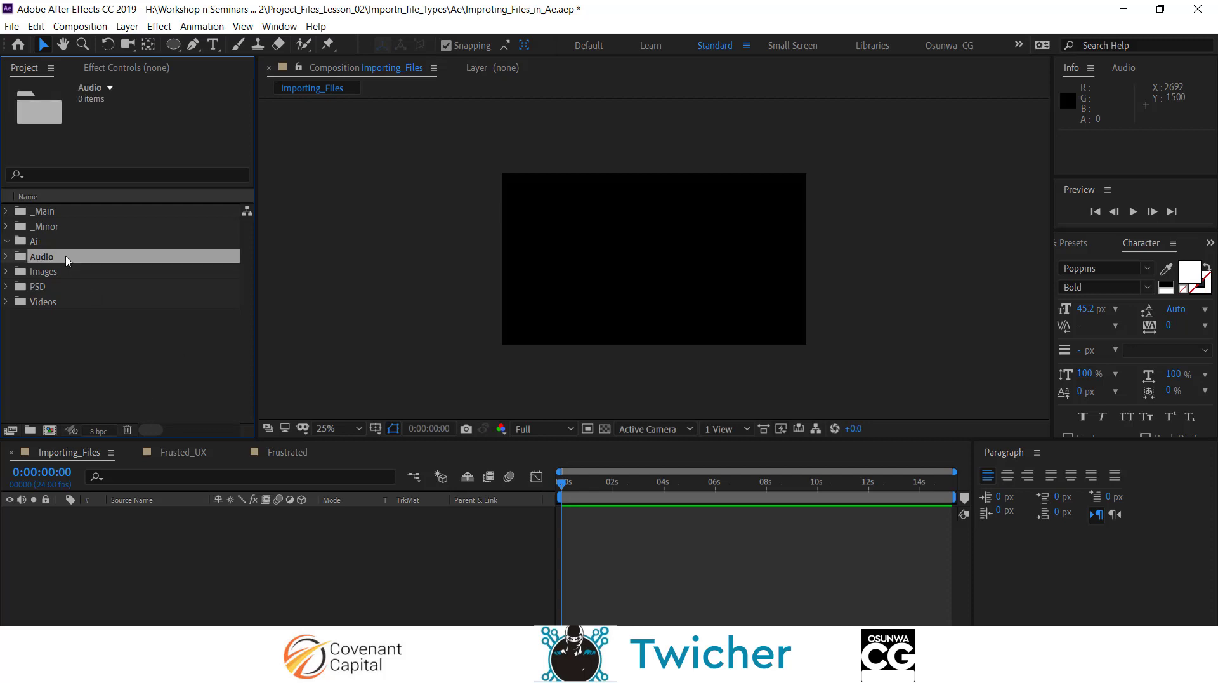
{"action": "left_click", "coordinate": [89, 355]}
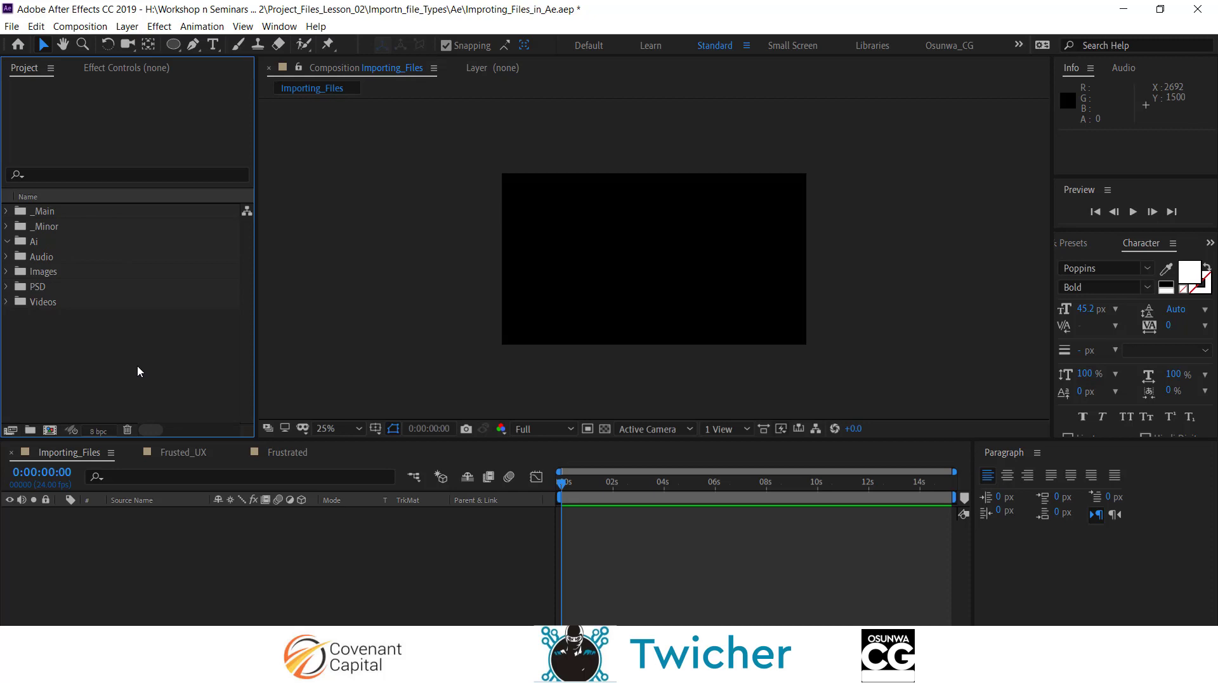
Step: Bring search-engine_2.ai from the Ai subfolder of Importn_file_Types on disk into the project's Ai folder
{"action": "left_click", "coordinate": [39, 241]}
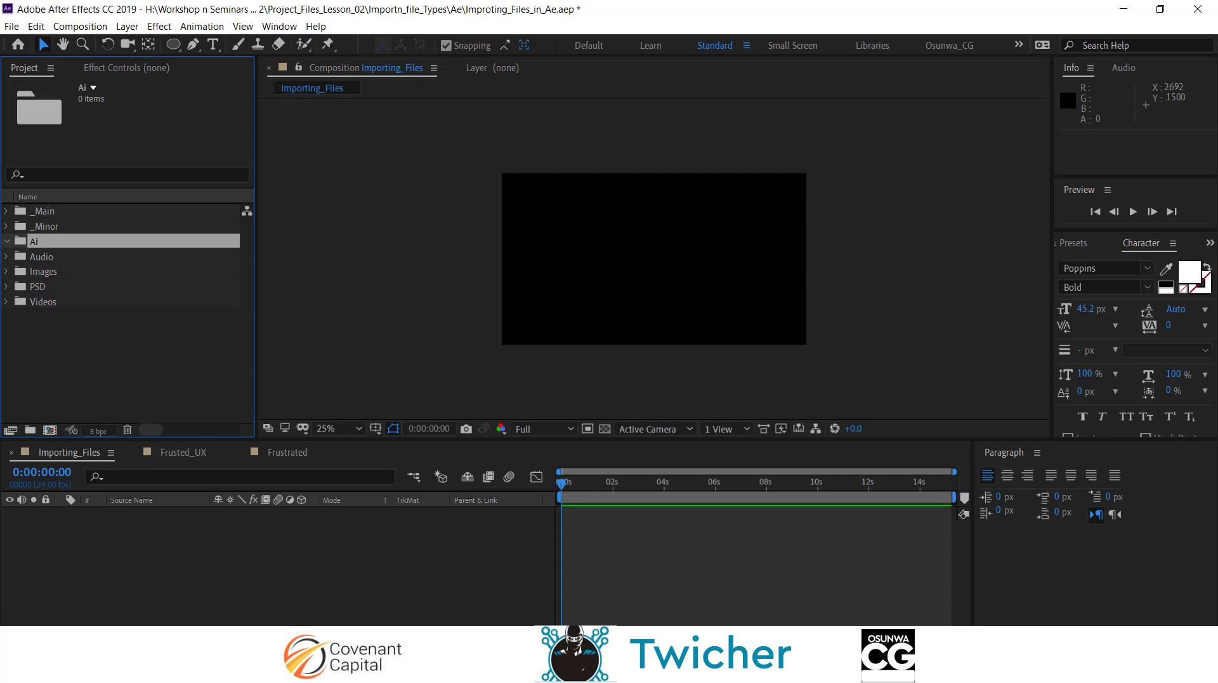
{"action": "left_click", "coordinate": [406, 667]}
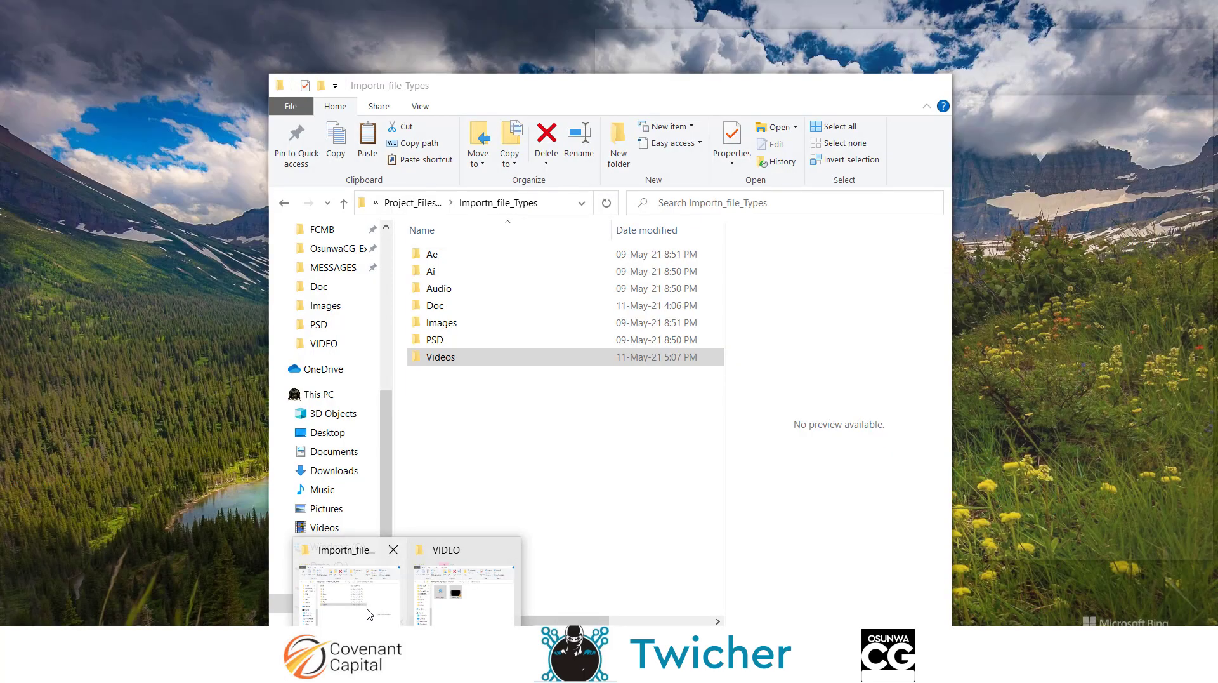
{"action": "left_click", "coordinate": [369, 611]}
{"action": "left_click_drag", "start_coordinate": [488, 92], "coordinate": [632, 92]}
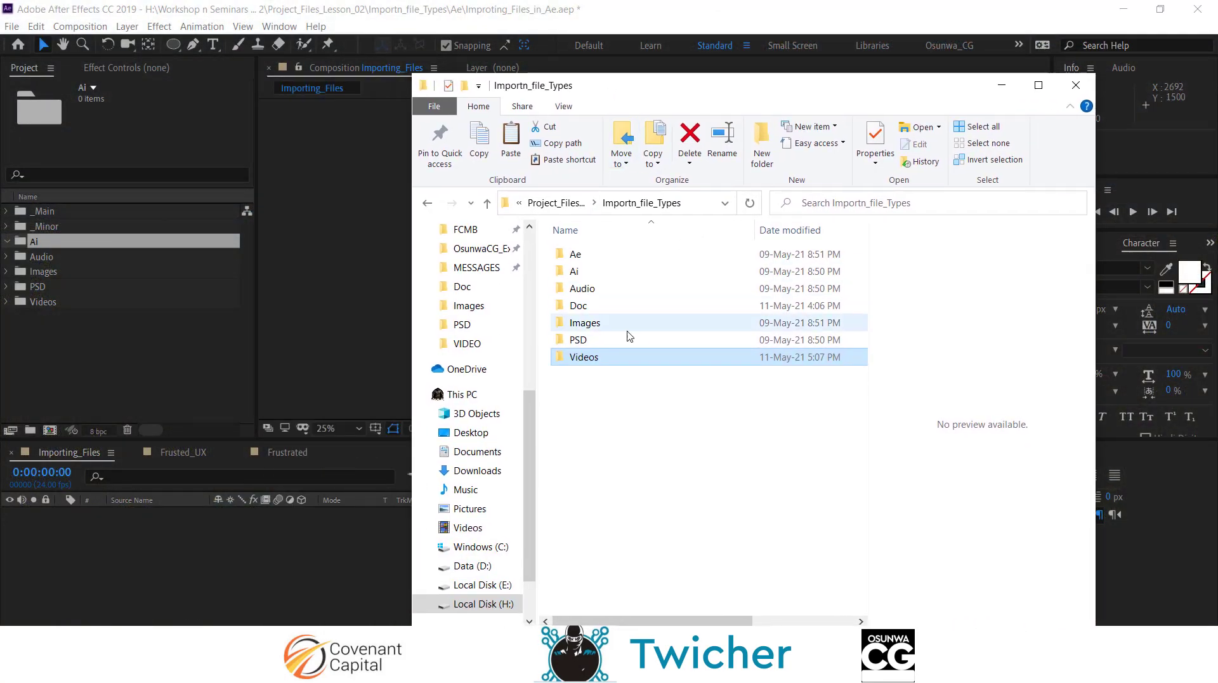
{"action": "double_click", "coordinate": [613, 273]}
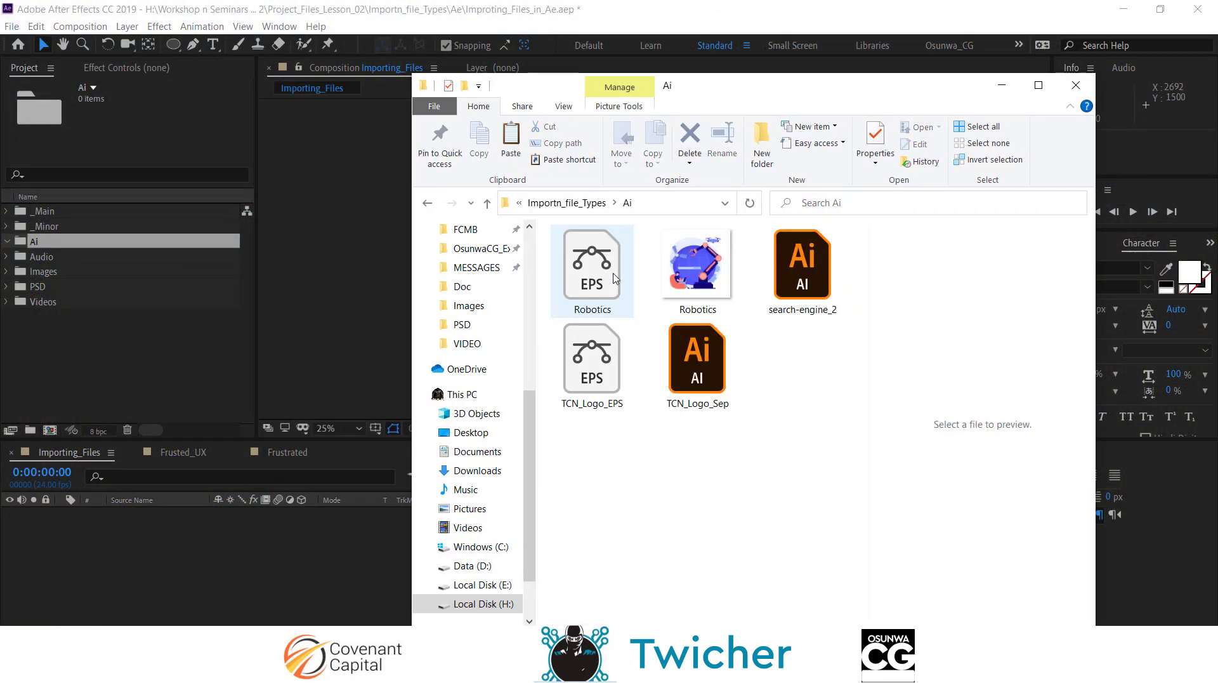
{"action": "left_click", "coordinate": [817, 270]}
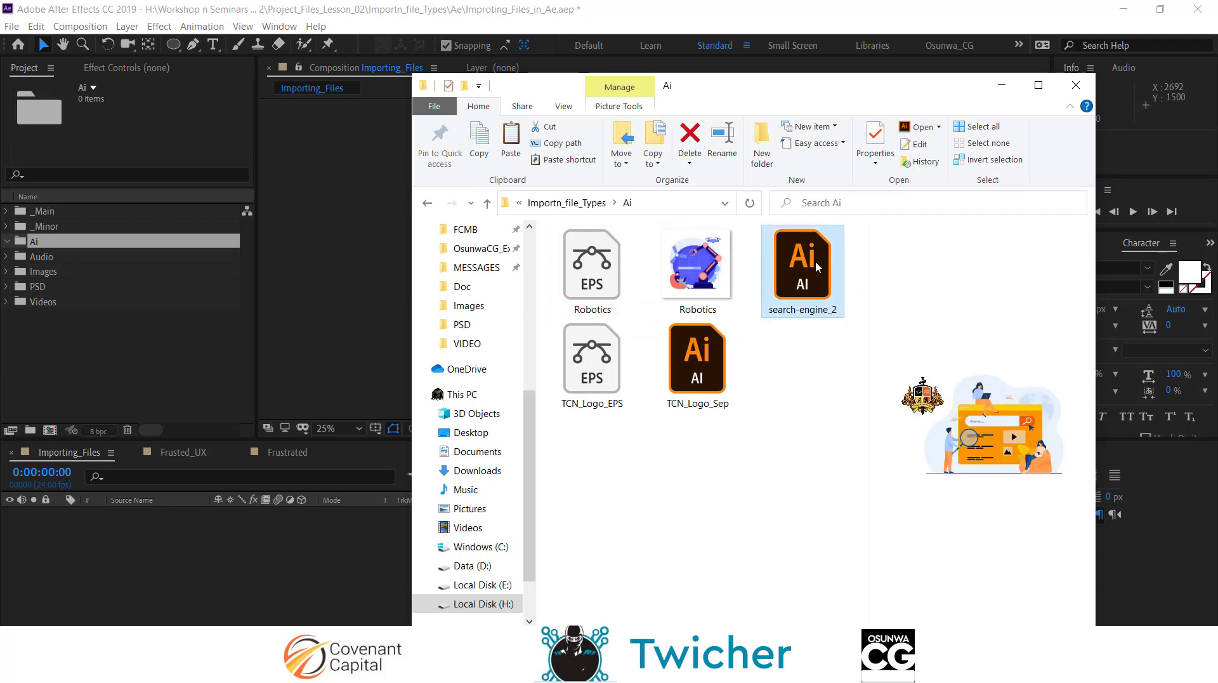
{"action": "left_click_drag", "start_coordinate": [817, 267], "coordinate": [59, 246]}
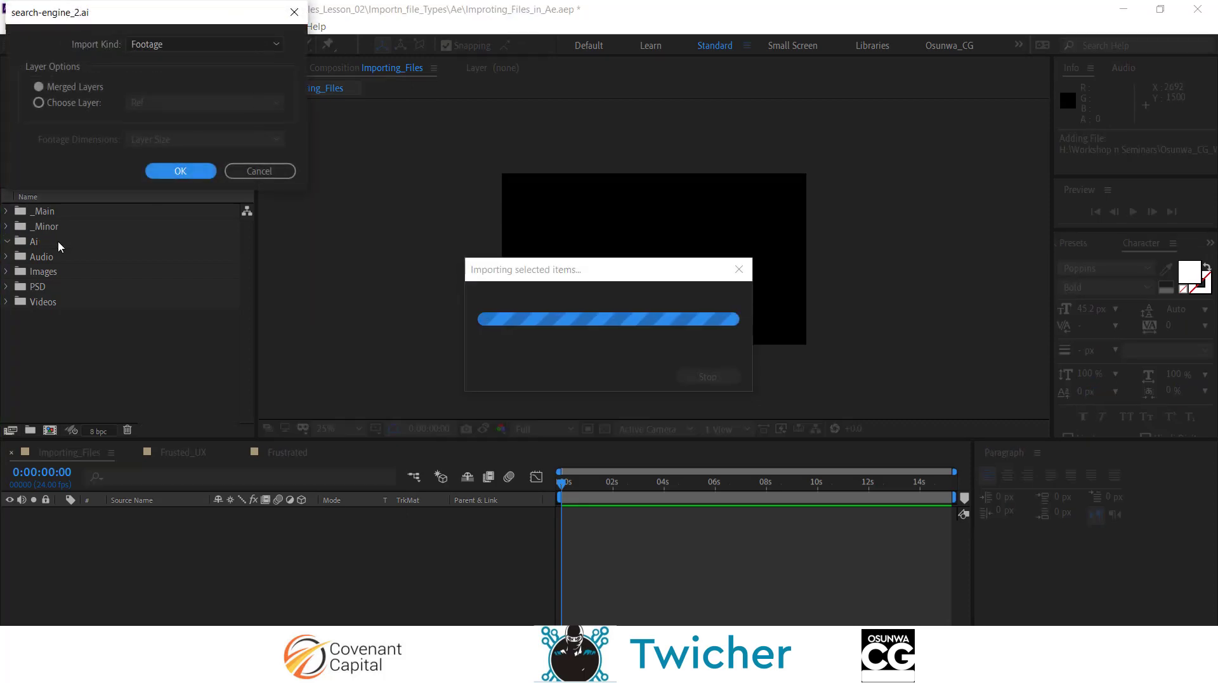
Step: Import search-engine_2.ai as a Composition with Footage Dimensions kept at Layer Size
{"action": "left_click_drag", "start_coordinate": [127, 9], "coordinate": [453, 233]}
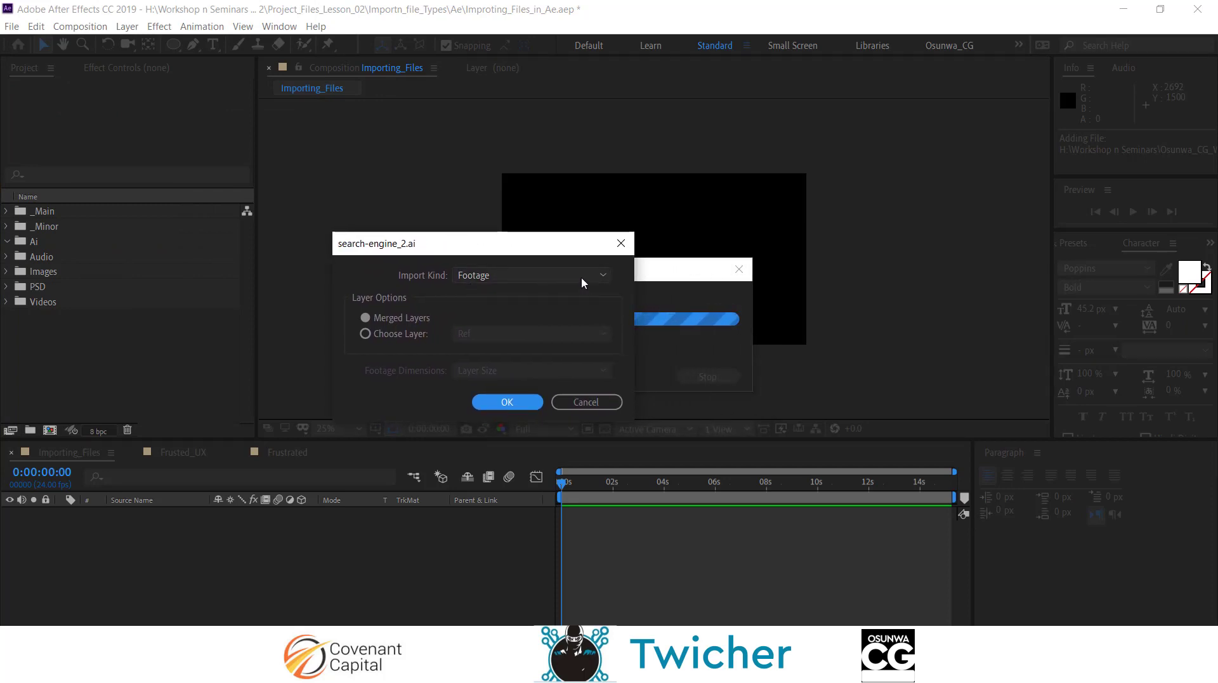
{"action": "left_click", "coordinate": [606, 274]}
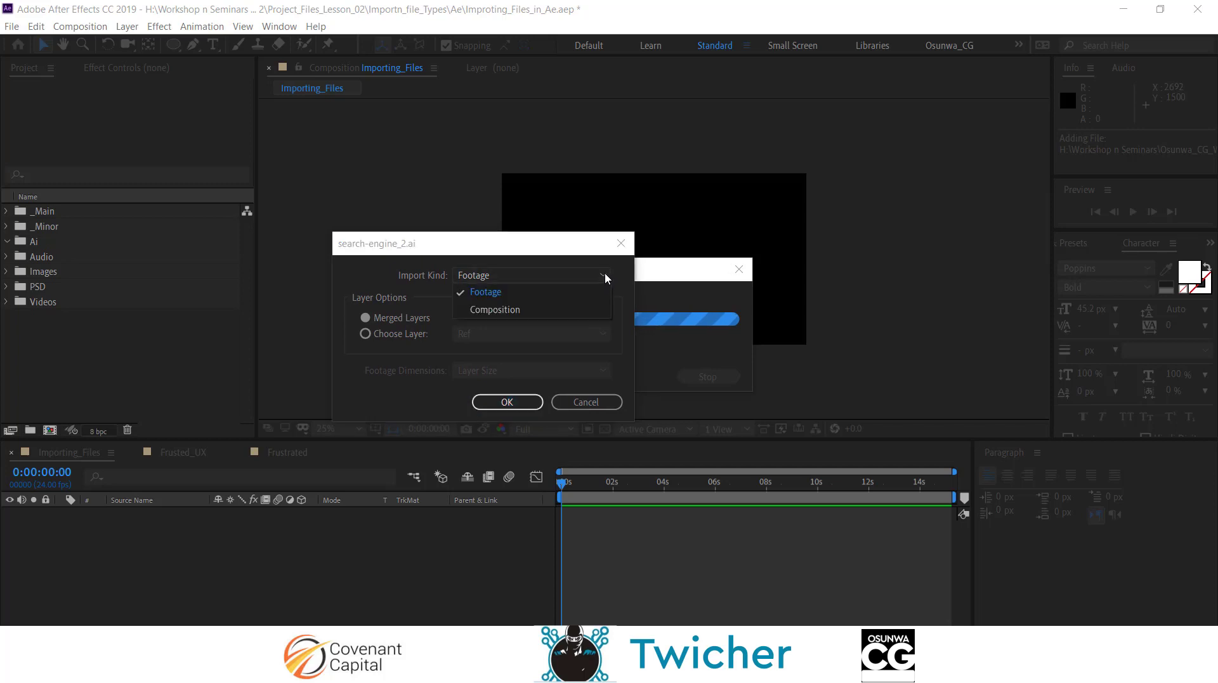
{"action": "left_click", "coordinate": [548, 317]}
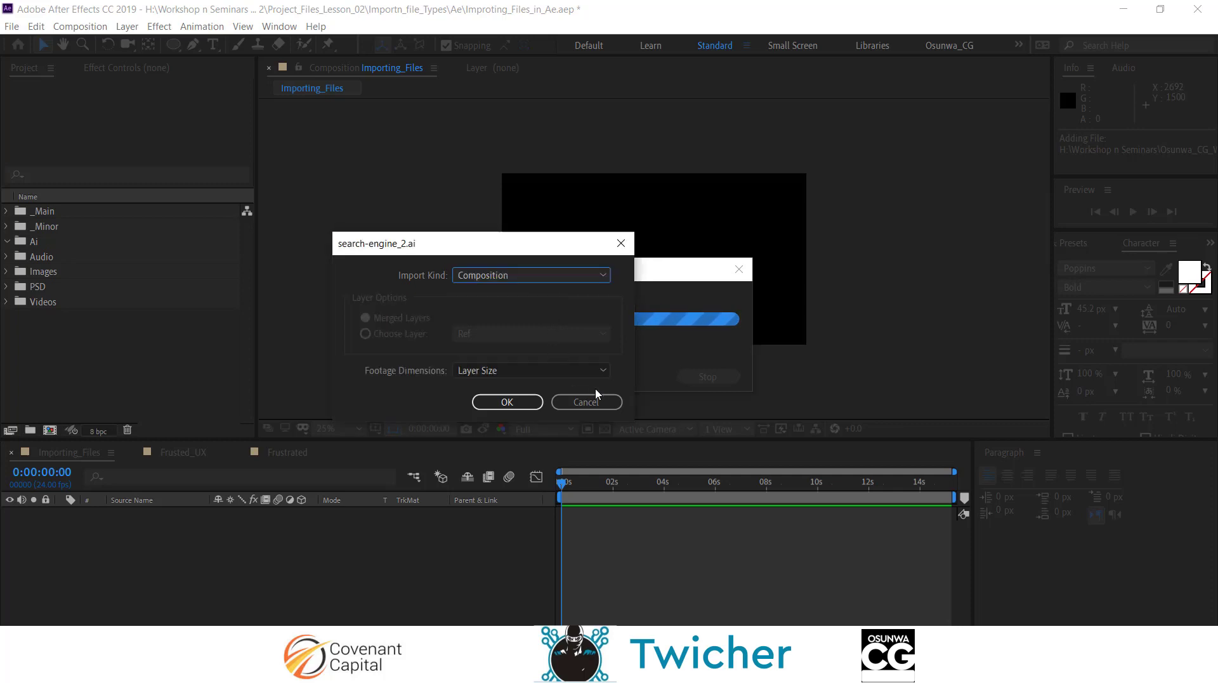
{"action": "left_click", "coordinate": [600, 371]}
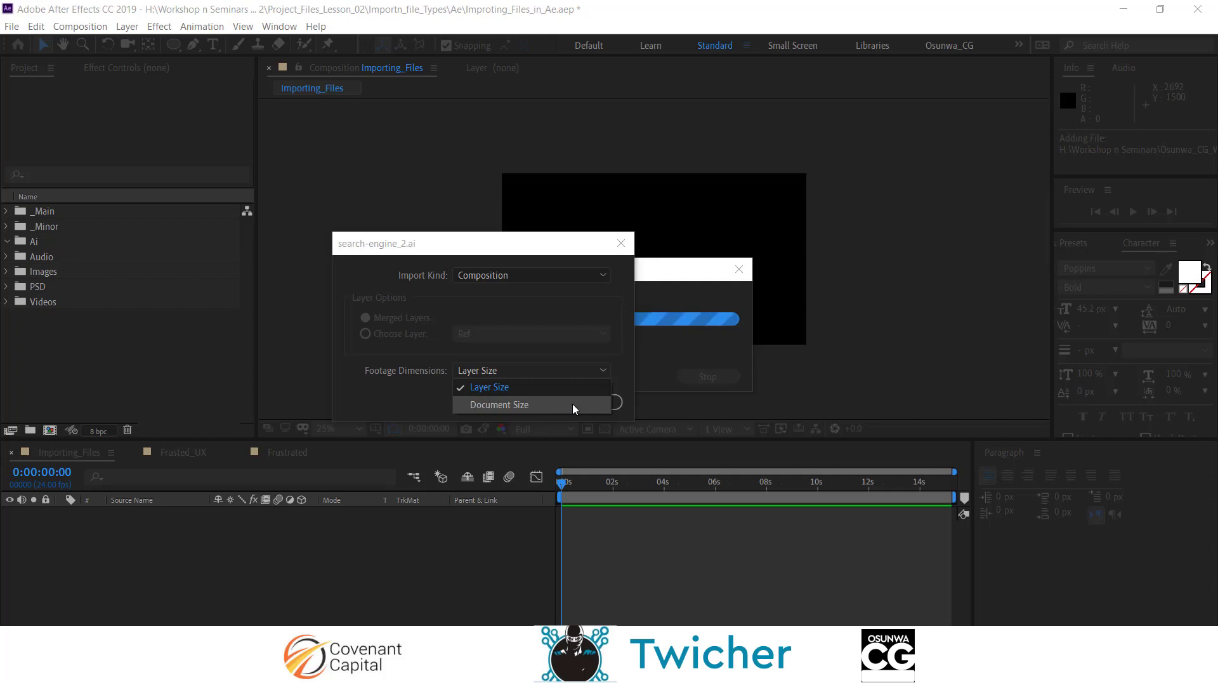
{"action": "left_click", "coordinate": [442, 398]}
{"action": "left_click", "coordinate": [497, 400]}
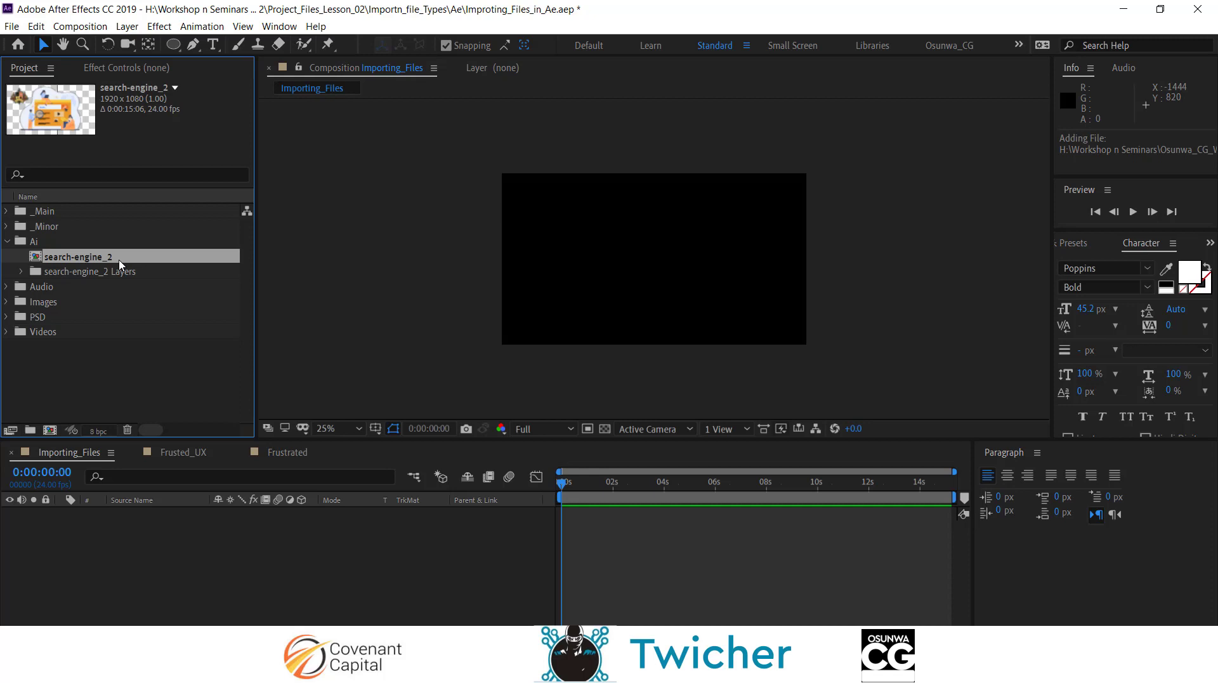
Step: Open the search-engine_2 composition and enlarge the timeline area to browse its layers
{"action": "double_click", "coordinate": [87, 260]}
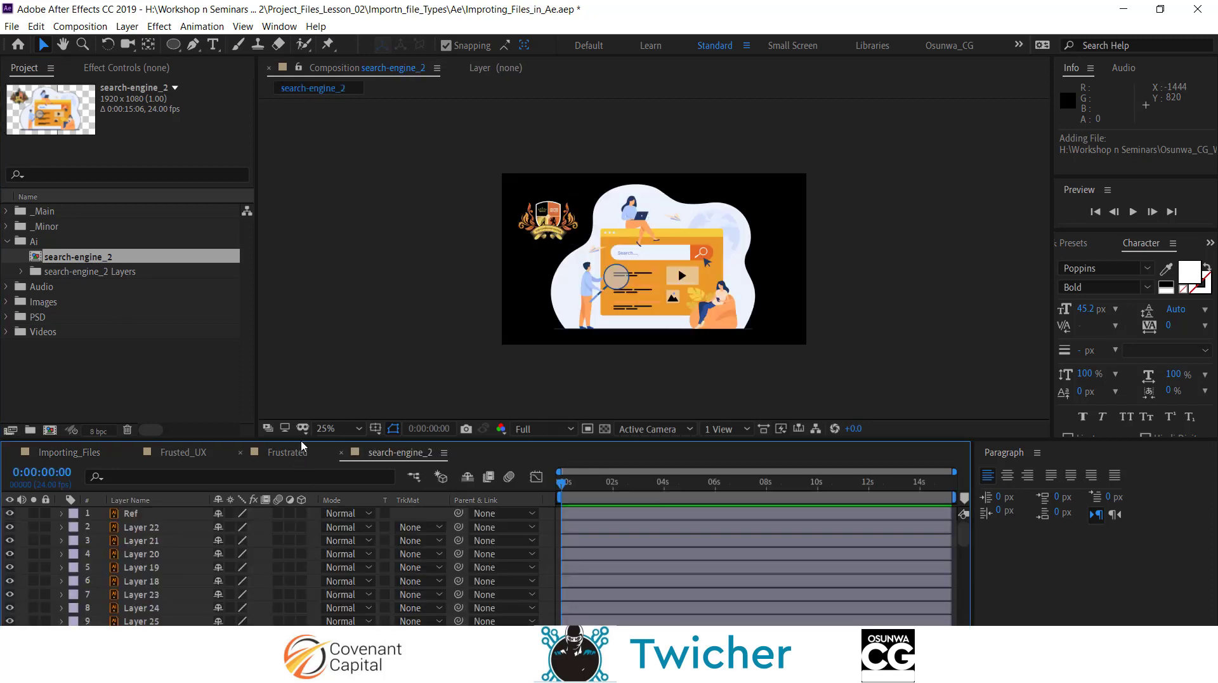
{"action": "left_click_drag", "start_coordinate": [301, 439], "coordinate": [305, 311]}
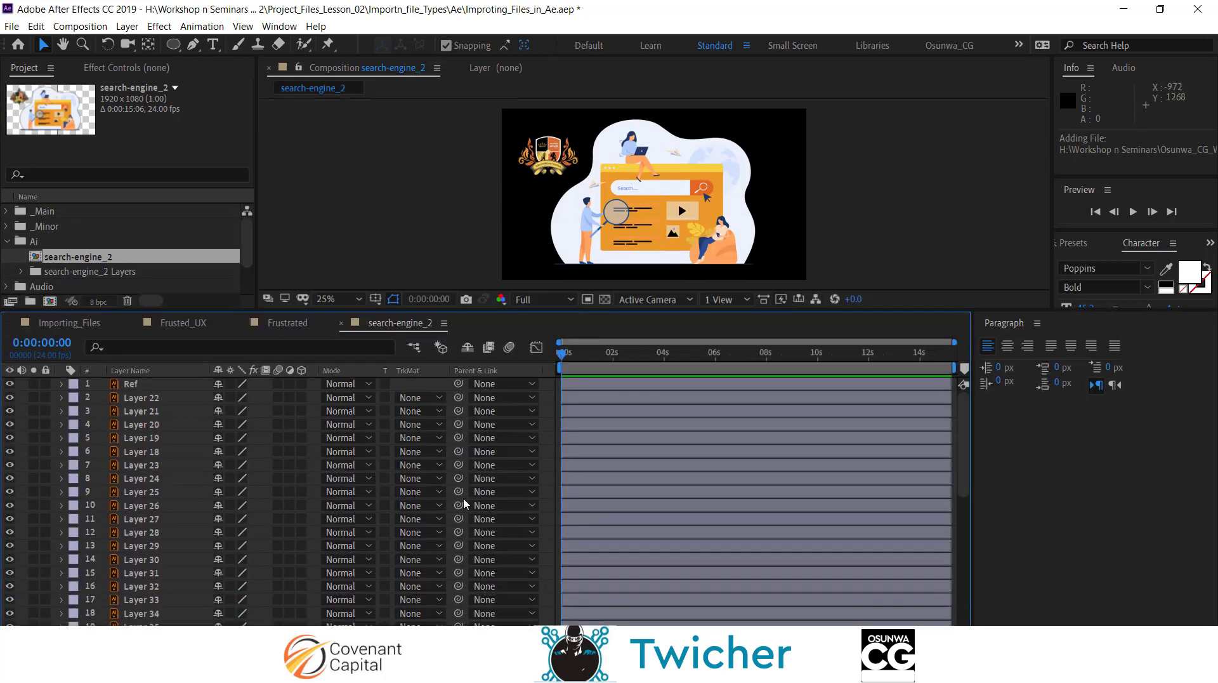
{"action": "scroll", "coordinate": [464, 501], "scroll_direction": "down", "scroll_amount": 10}
{"action": "scroll", "coordinate": [466, 504], "scroll_direction": "up", "scroll_amount": 9}
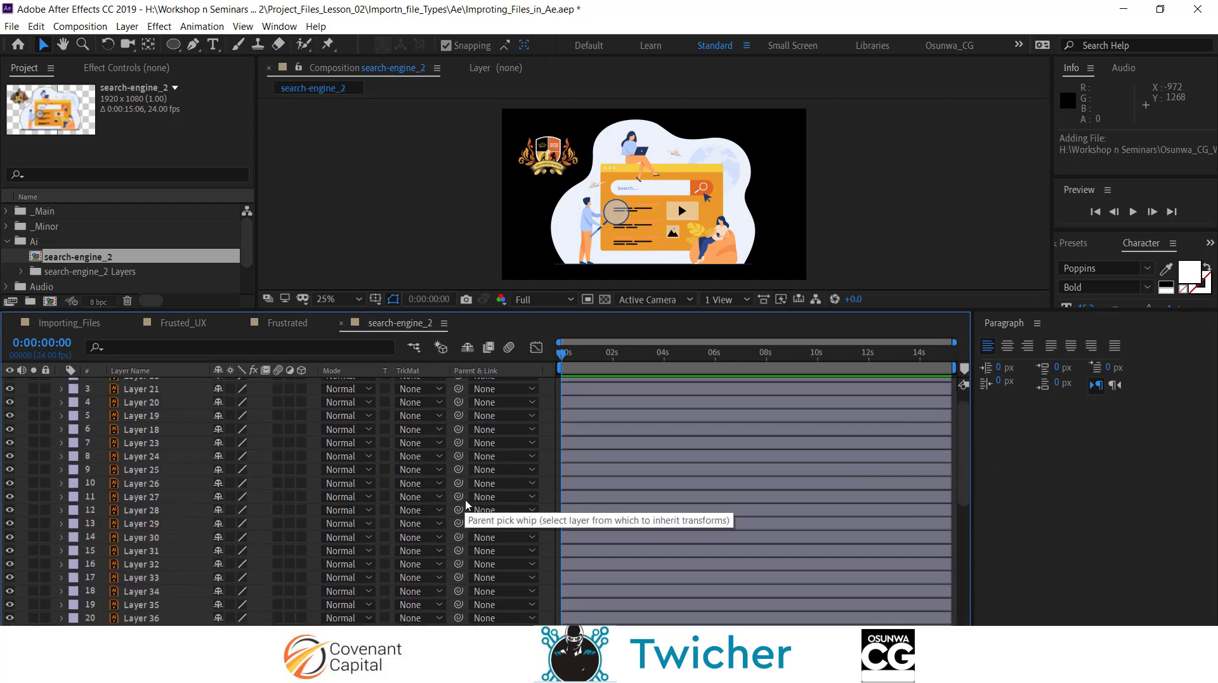
{"action": "scroll", "coordinate": [469, 504], "scroll_direction": "up", "scroll_amount": 1}
Step: Move the Ref layer's crest logo slightly left and down to about position 241.7, 295.1
{"action": "left_click", "coordinate": [125, 386]}
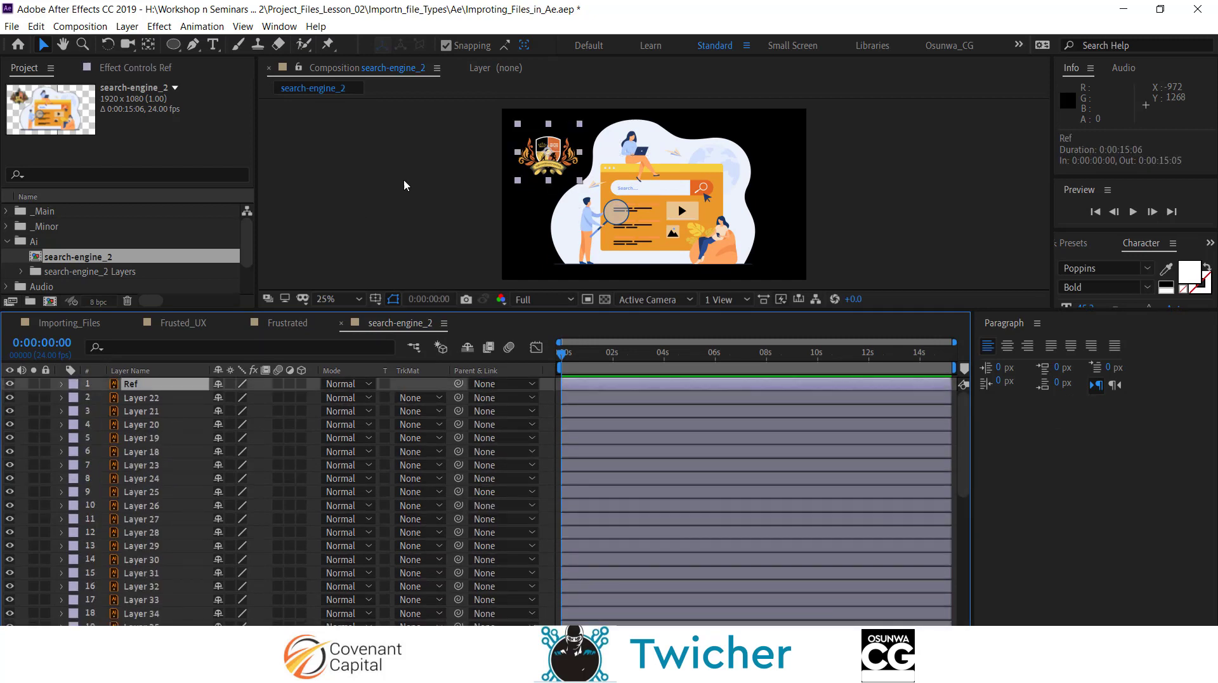
{"action": "mouse_move", "coordinate": [554, 158]}
{"action": "left_mouse_down"}
{"action": "mouse_move", "coordinate": [545, 173]}
{"action": "mouse_move", "coordinate": [546, 161]}
{"action": "left_mouse_up"}
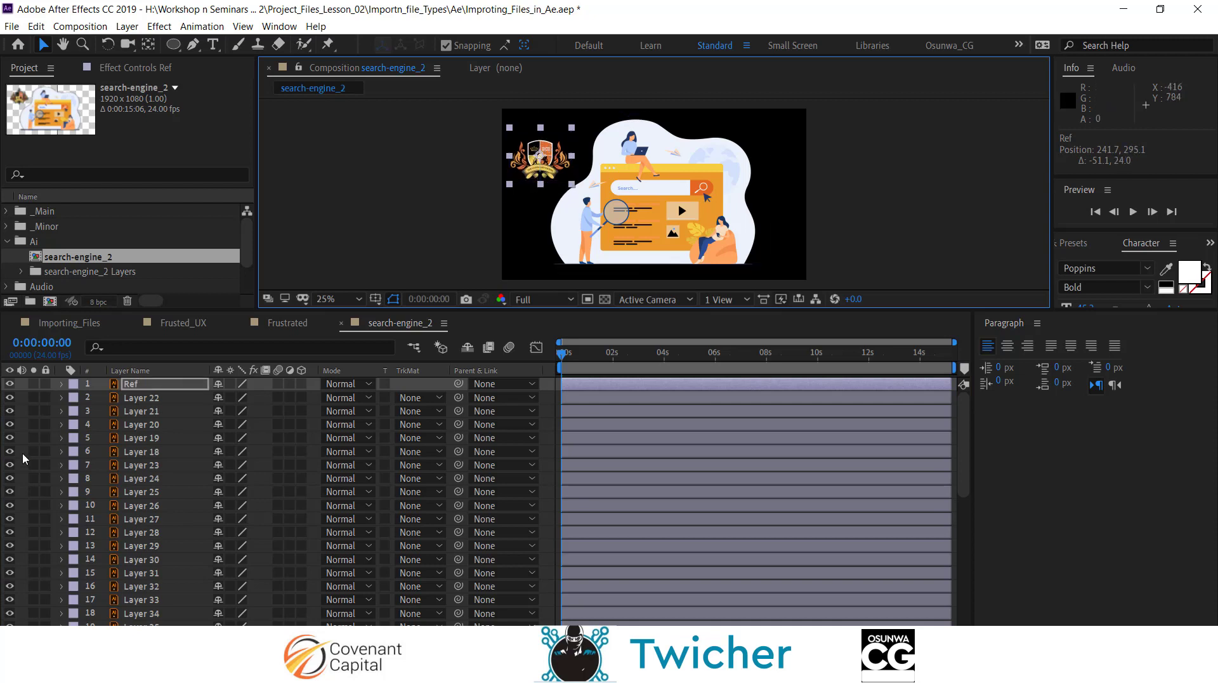
{"action": "left_click", "coordinate": [154, 388]}
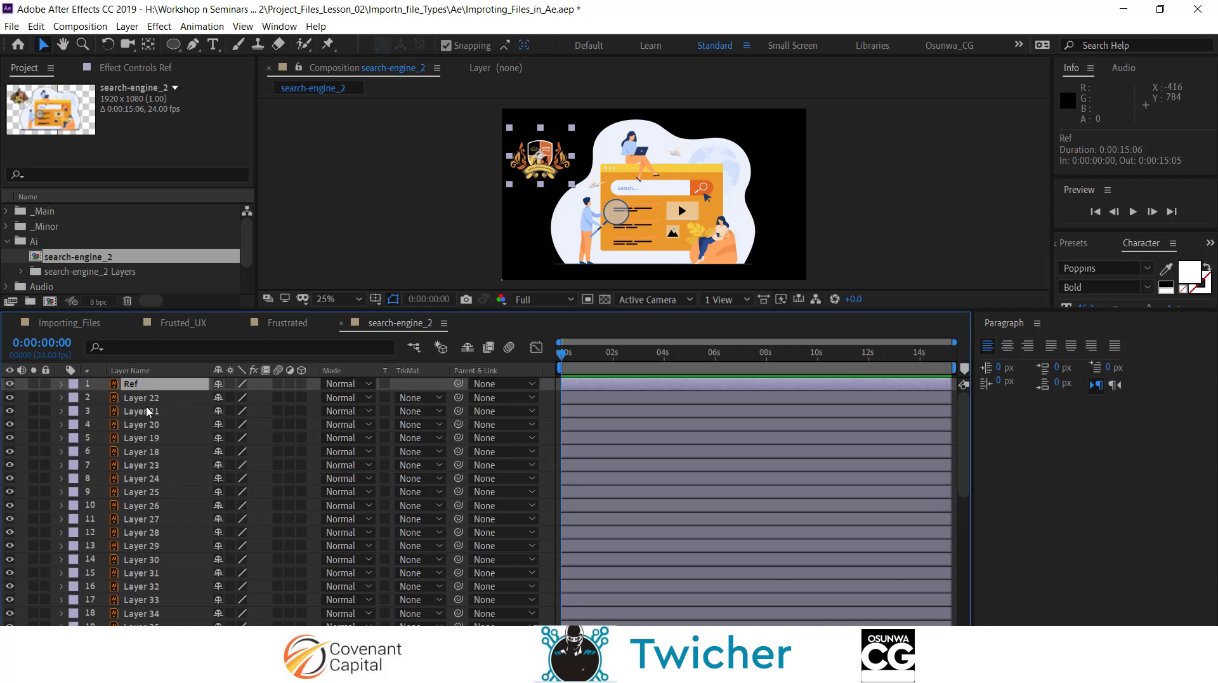
Step: Look through the full layer list of search-engine_2 and reduce the timeline's height to give the composition view more room
{"action": "scroll", "coordinate": [147, 411], "scroll_direction": "down", "scroll_amount": 3}
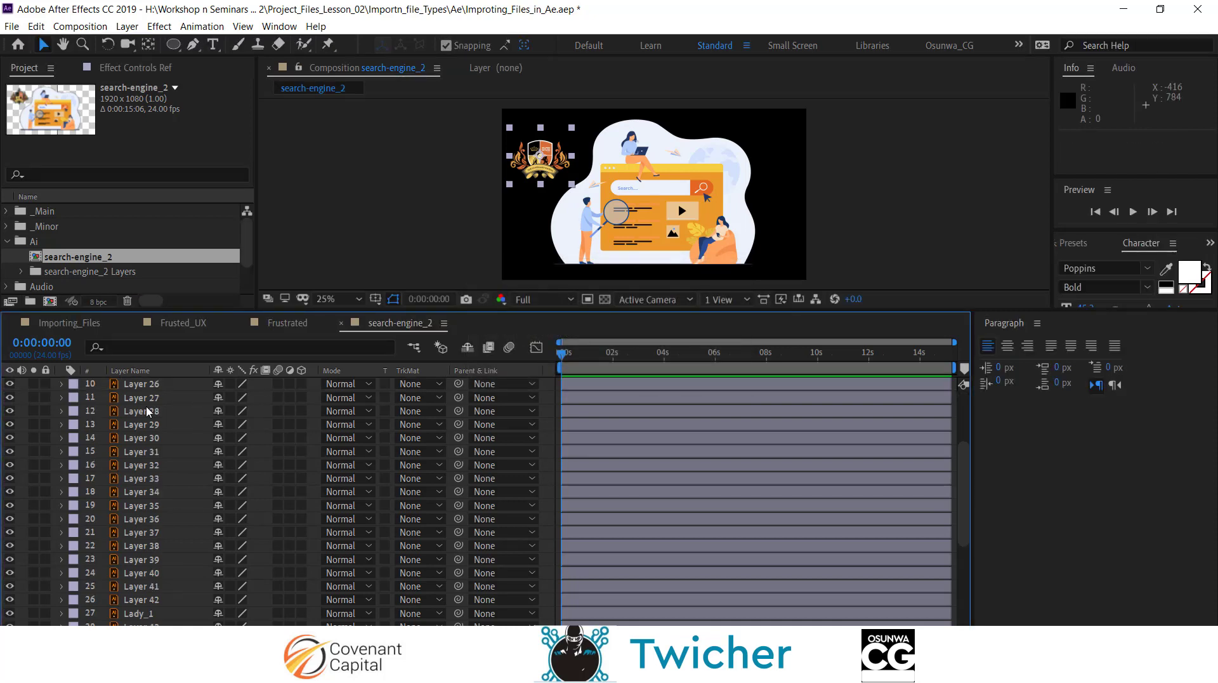
{"action": "scroll", "coordinate": [147, 411], "scroll_direction": "down", "scroll_amount": 5}
{"action": "scroll", "coordinate": [152, 406], "scroll_direction": "up", "scroll_amount": 10}
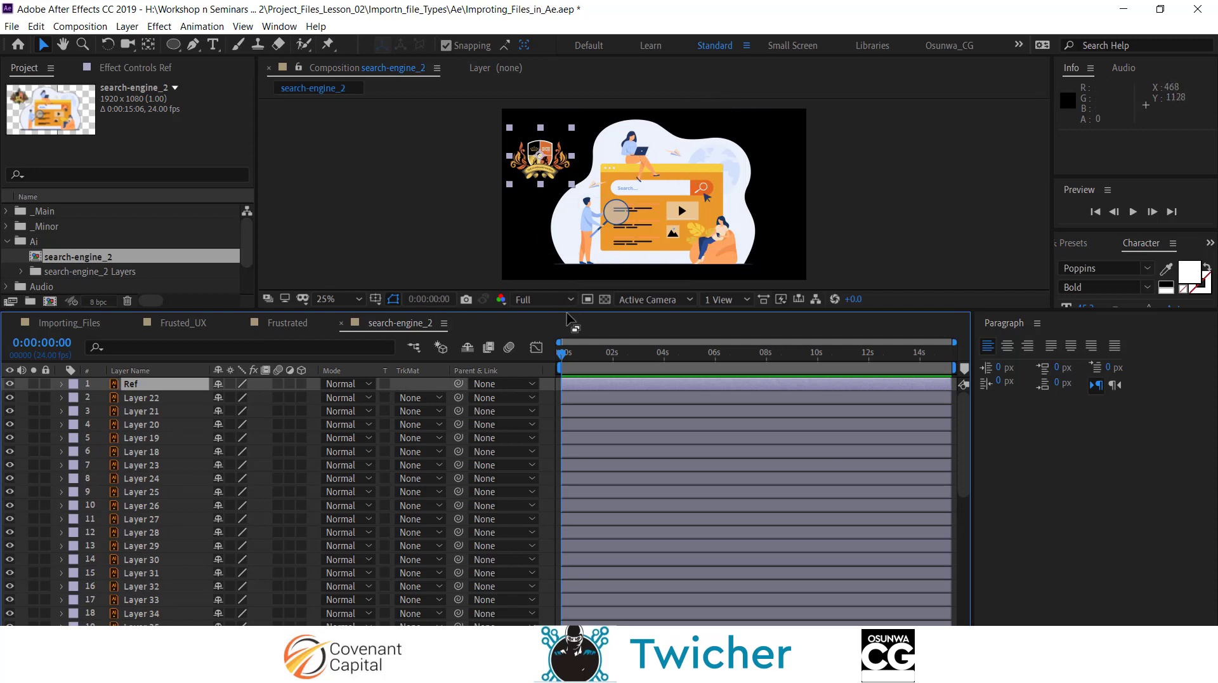
{"action": "left_click_drag", "start_coordinate": [568, 309], "coordinate": [587, 358]}
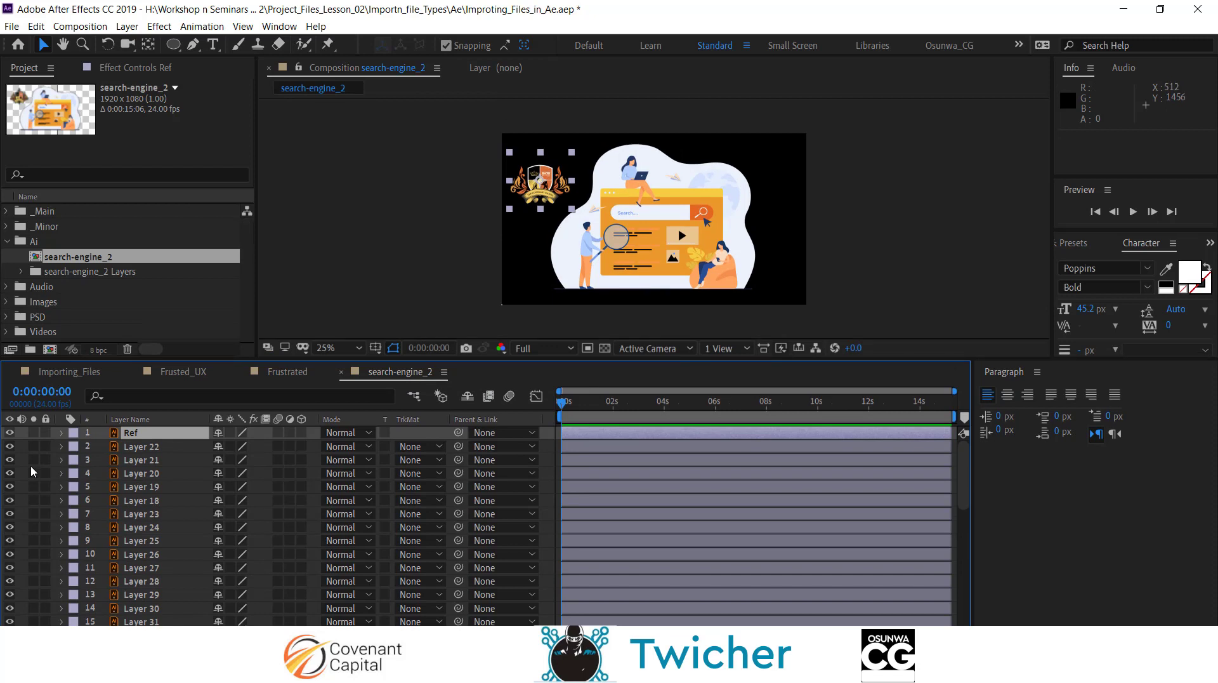
Step: Set the Ref layer's label colour to Blue and check the crest logo up close in the composition
{"action": "left_click", "coordinate": [74, 432]}
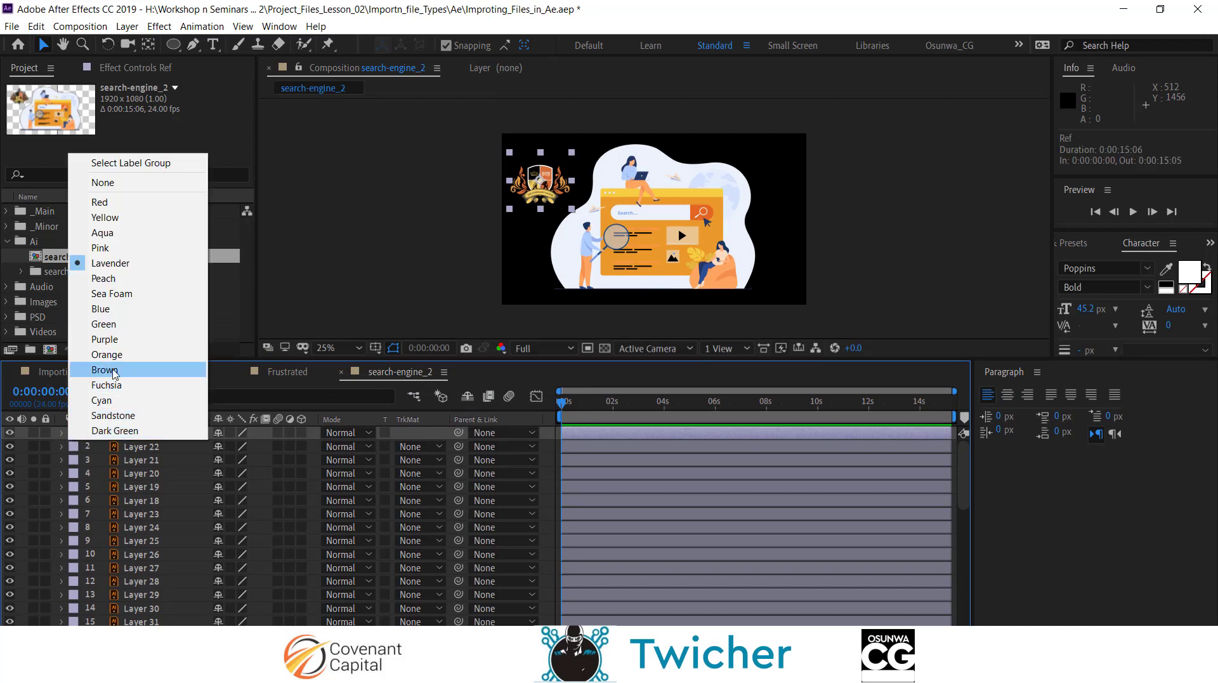
{"action": "left_click", "coordinate": [109, 310]}
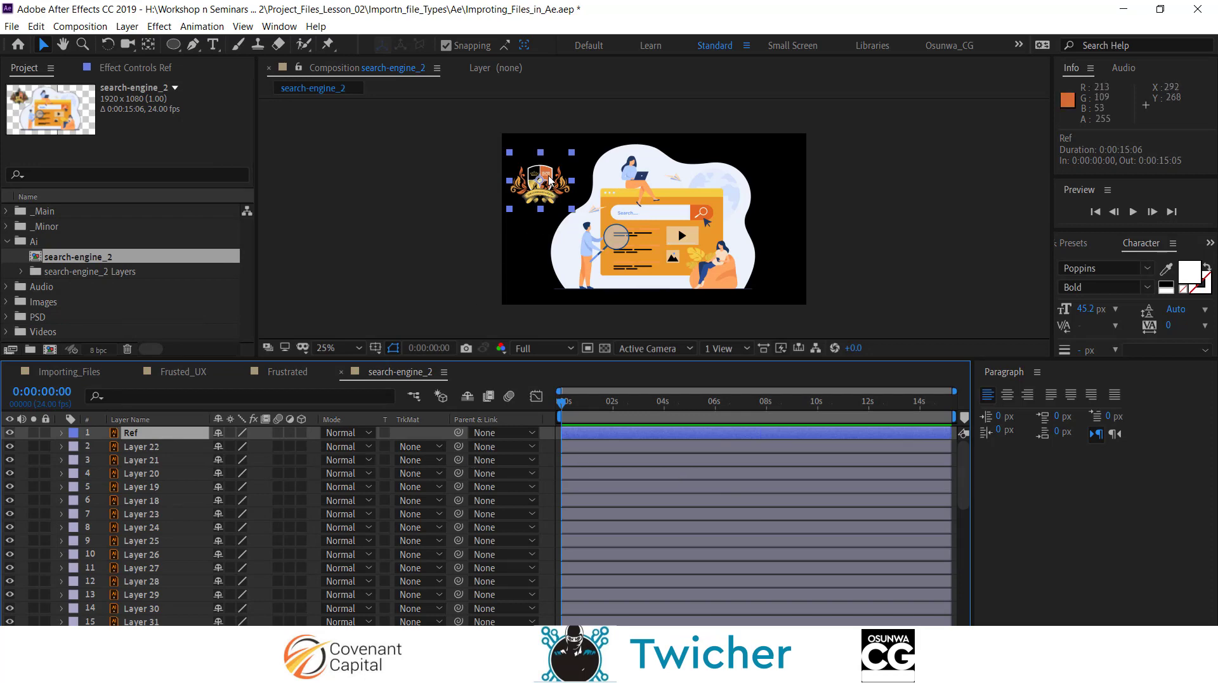
{"action": "scroll", "coordinate": [548, 173], "scroll_direction": "up", "scroll_amount": 3}
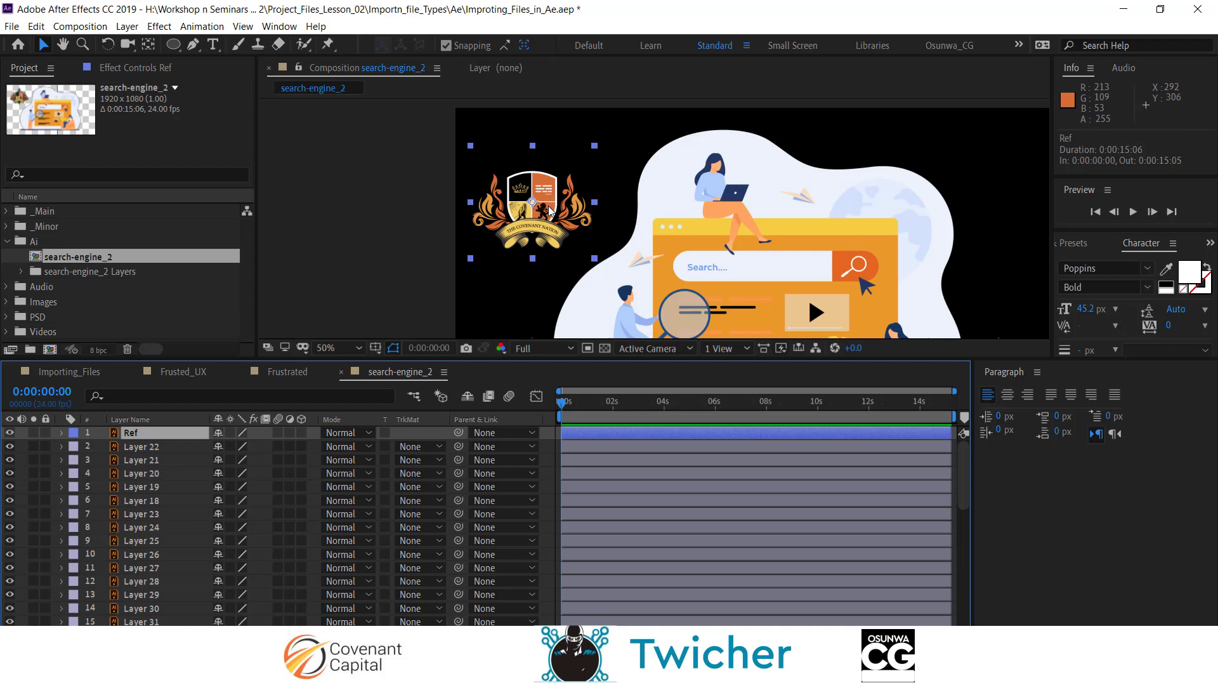
{"action": "scroll", "coordinate": [550, 216], "scroll_direction": "up", "scroll_amount": 2}
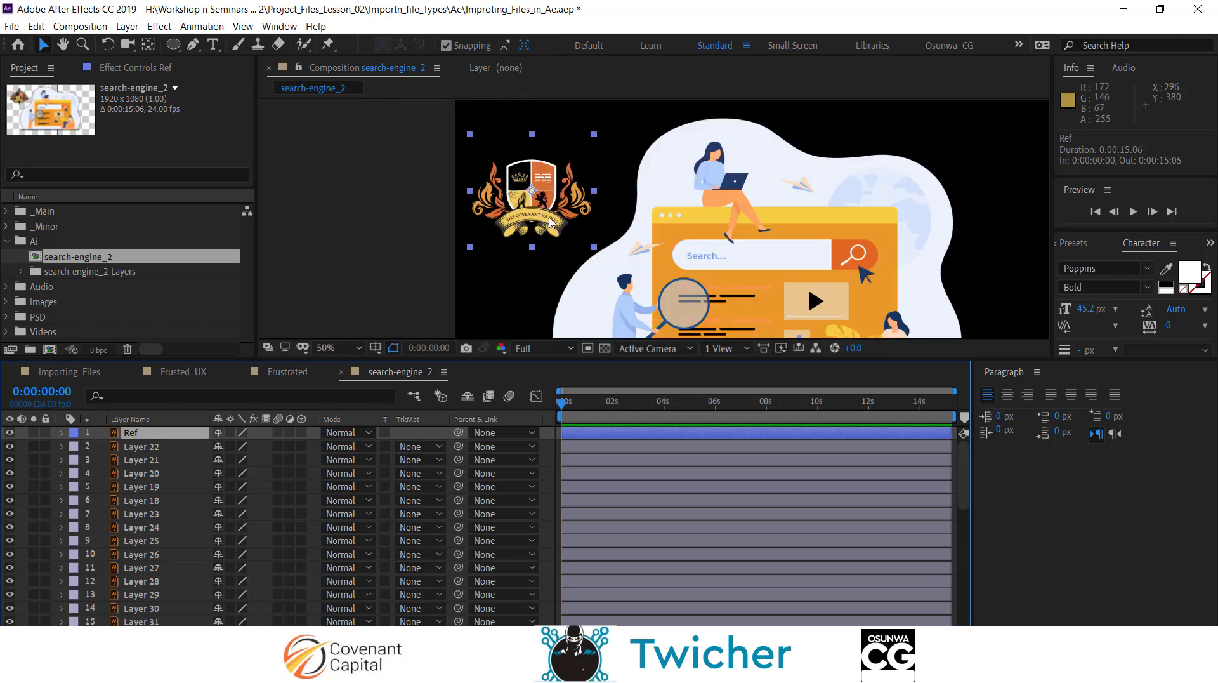
{"action": "scroll", "coordinate": [550, 220], "scroll_direction": "down", "scroll_amount": 2}
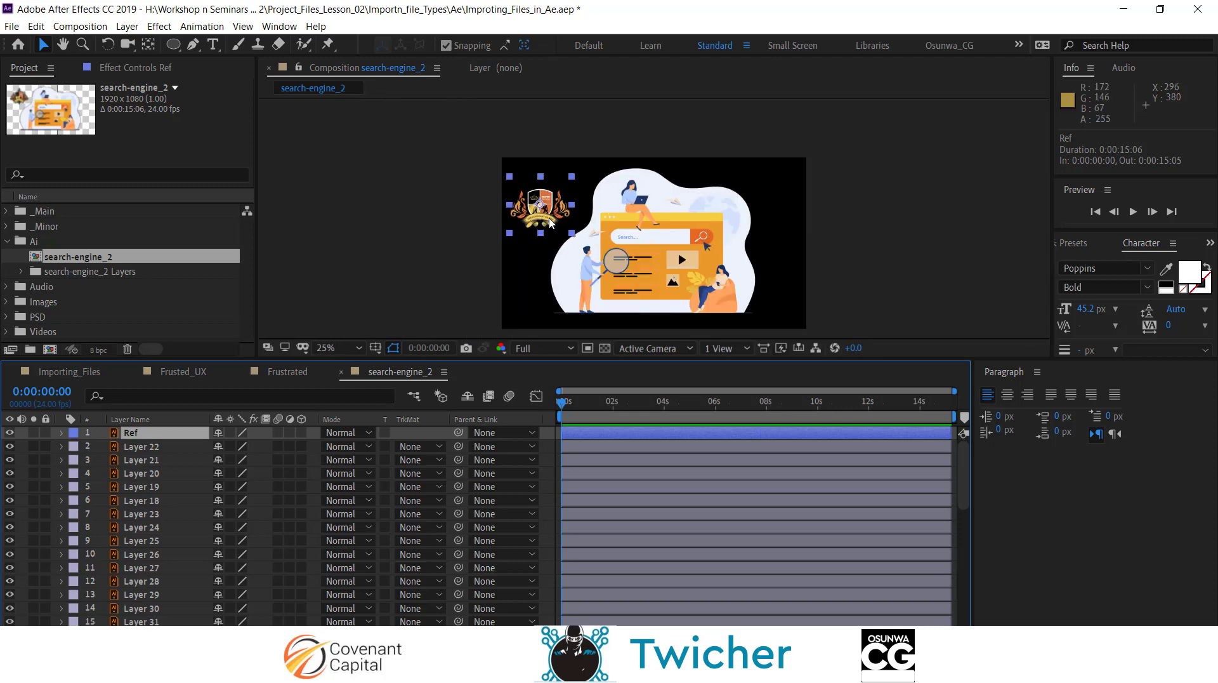
{"action": "scroll", "coordinate": [552, 220], "scroll_direction": "up", "scroll_amount": 3}
{"action": "scroll", "coordinate": [559, 220], "scroll_direction": "down", "scroll_amount": 1}
{"action": "scroll", "coordinate": [561, 221], "scroll_direction": "down", "scroll_amount": 2}
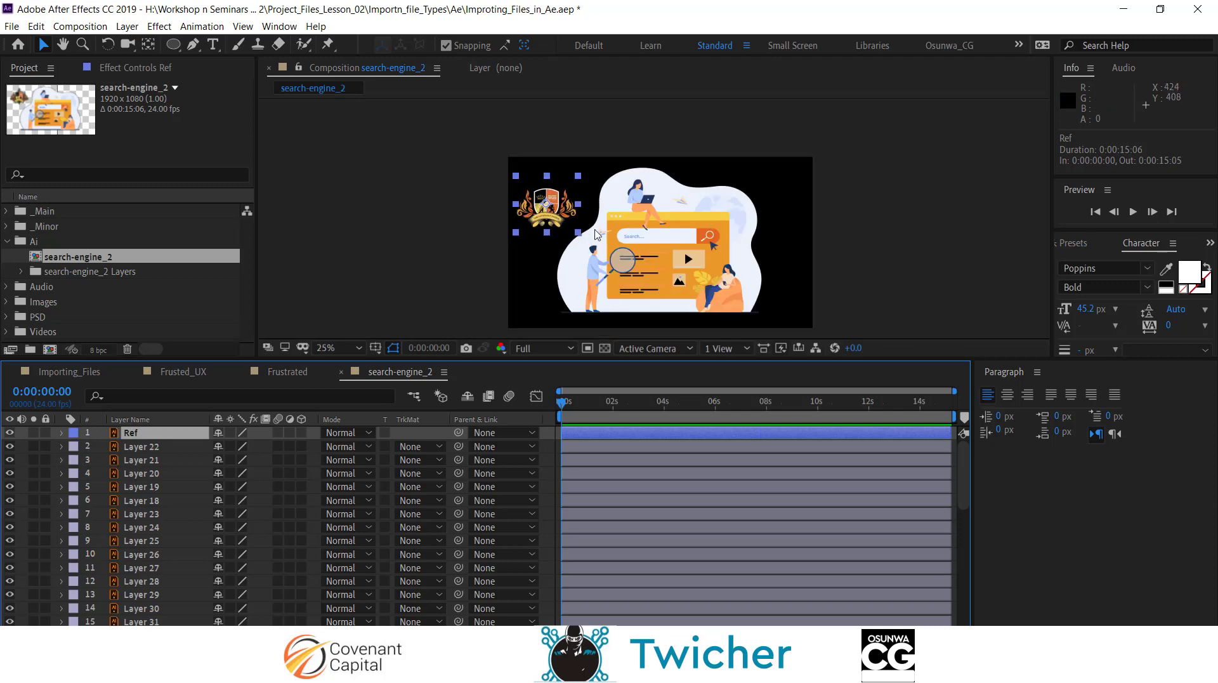
Step: Select the leg of the woman seated on the browser window, Layer 37, and set its label colour to Purple
{"action": "scroll", "coordinate": [622, 228], "scroll_direction": "up", "scroll_amount": 2}
{"action": "left_click", "coordinate": [704, 168]}
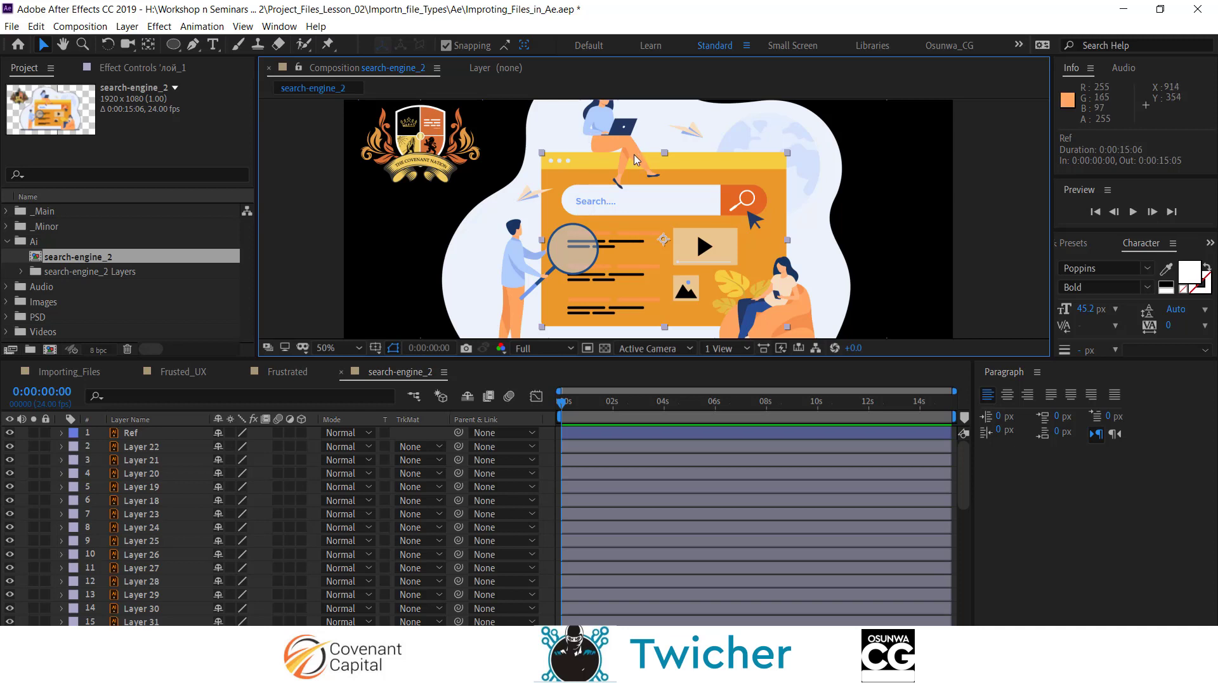
{"action": "left_click", "coordinate": [631, 155]}
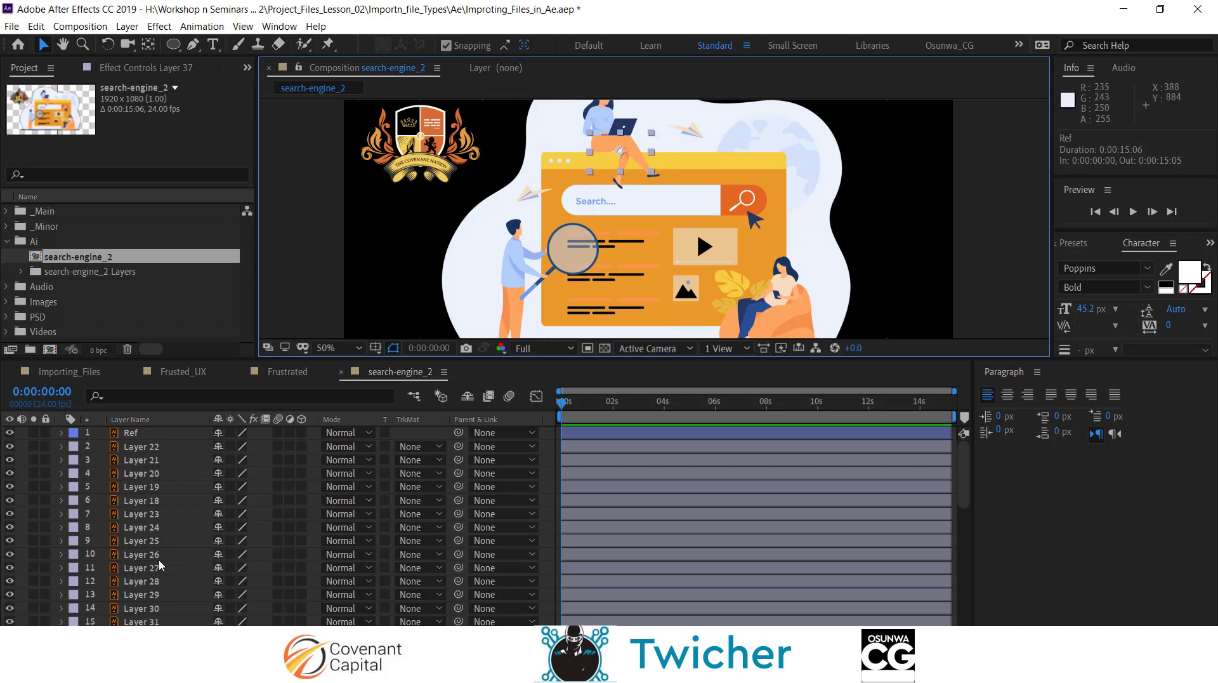
{"action": "scroll", "coordinate": [158, 565], "scroll_direction": "down", "scroll_amount": 7}
{"action": "scroll", "coordinate": [150, 568], "scroll_direction": "up", "scroll_amount": 2}
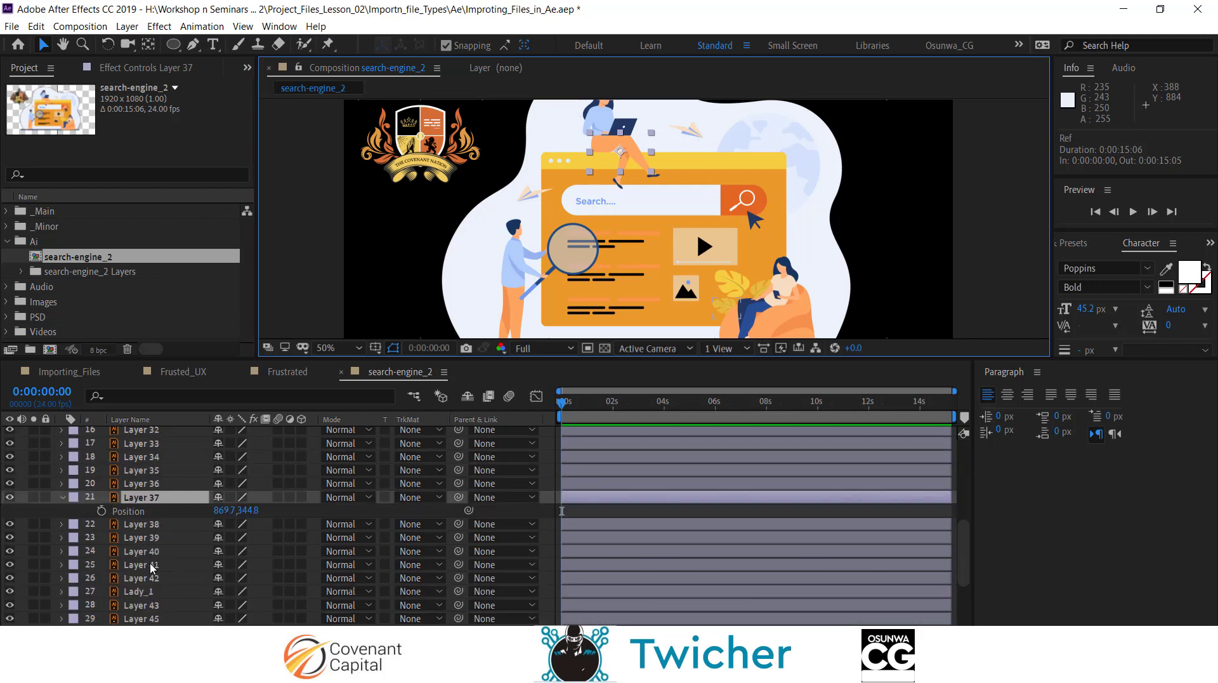
{"action": "left_click", "coordinate": [76, 496]}
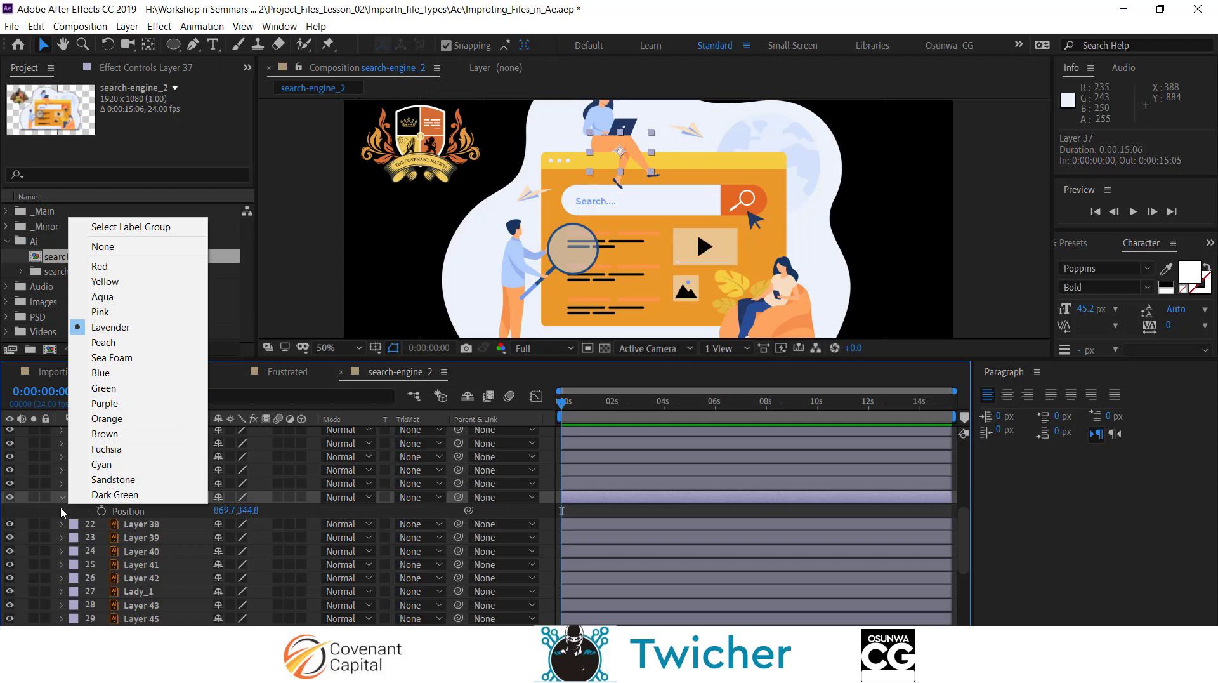
{"action": "left_click", "coordinate": [62, 511]}
{"action": "left_click", "coordinate": [73, 500]}
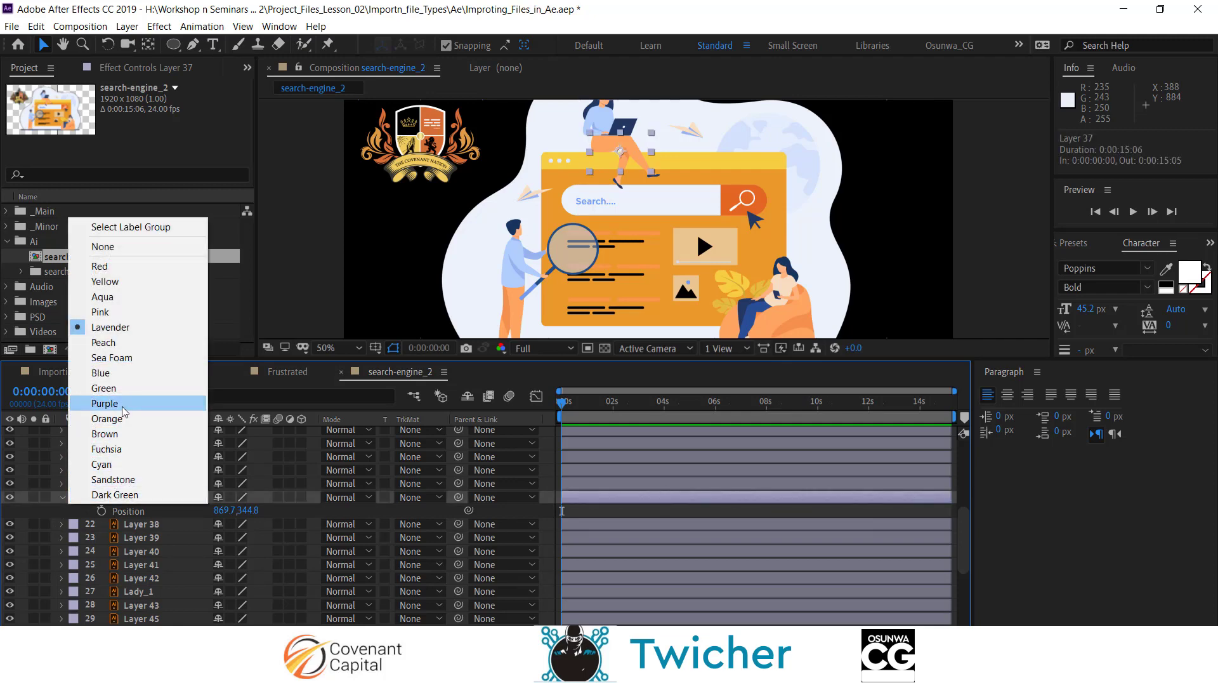
{"action": "left_click", "coordinate": [123, 408]}
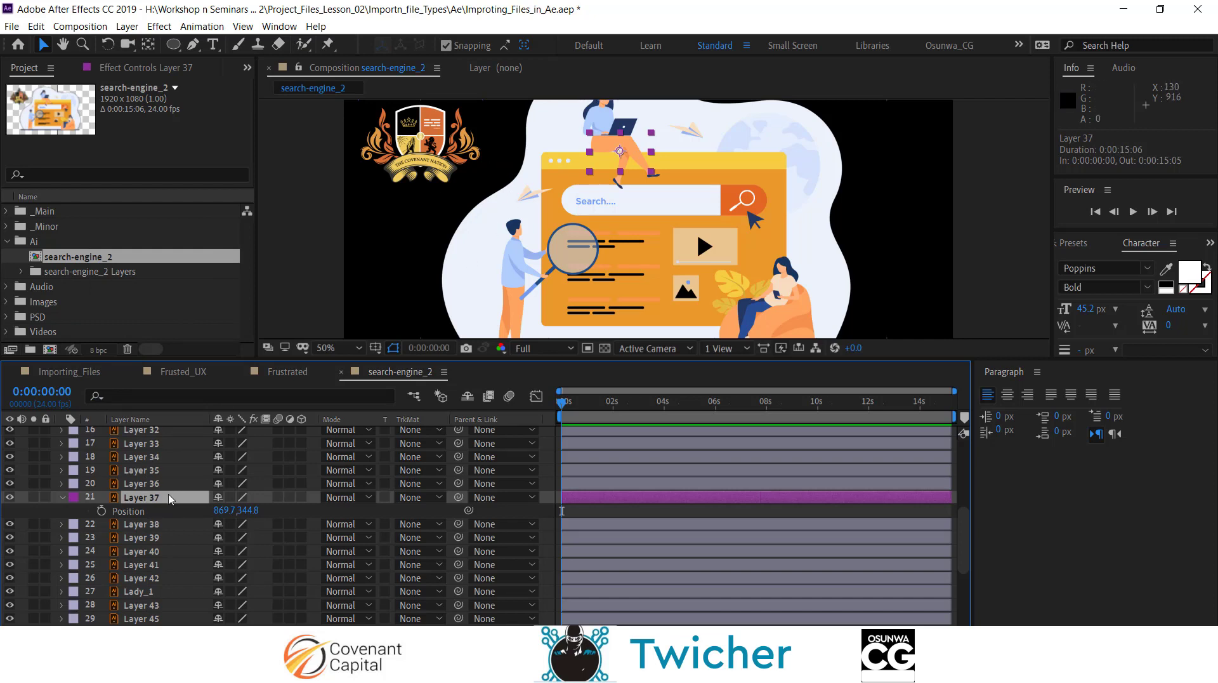
Step: Rename Layer 37 as Leg
{"action": "right_click", "coordinate": [170, 499]}
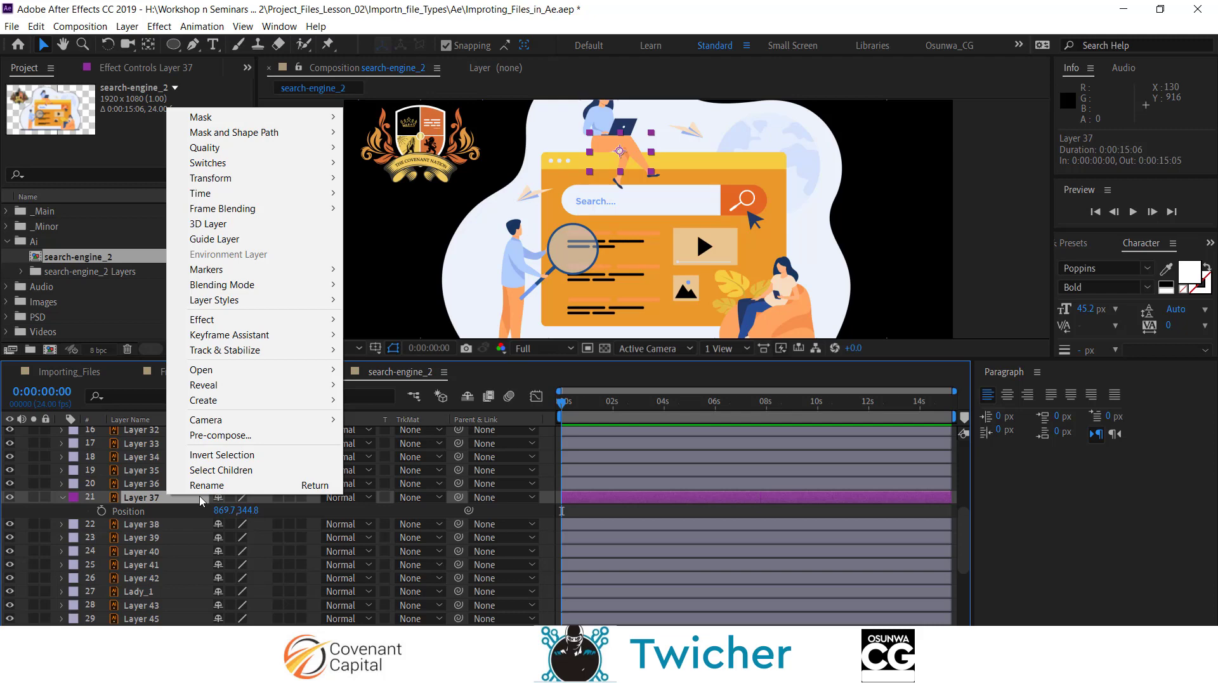
{"action": "right_click", "coordinate": [145, 499]}
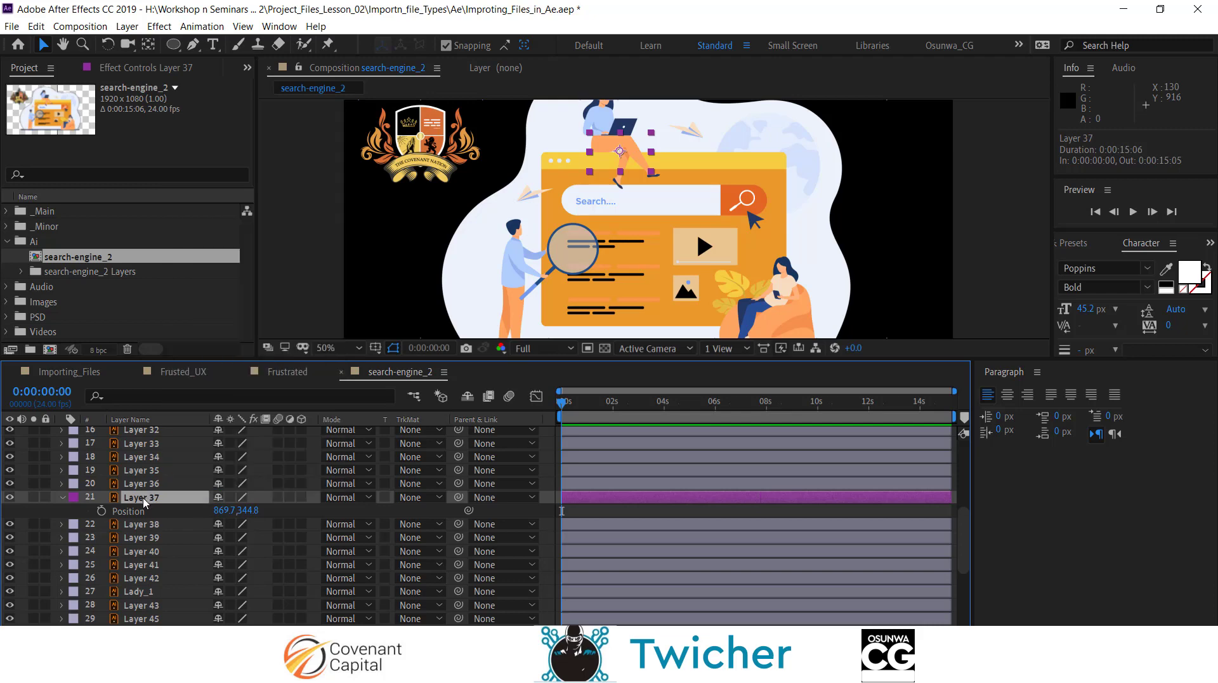
{"action": "right_click", "coordinate": [145, 500]}
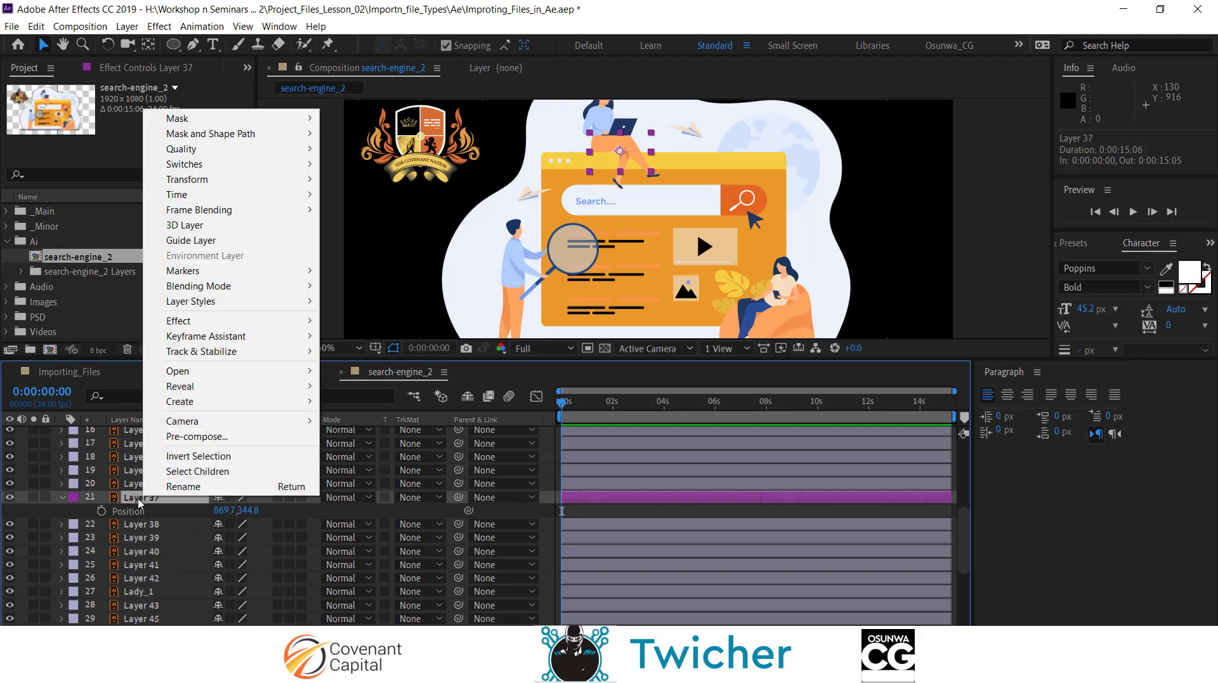
{"action": "key", "text": "Escape"}
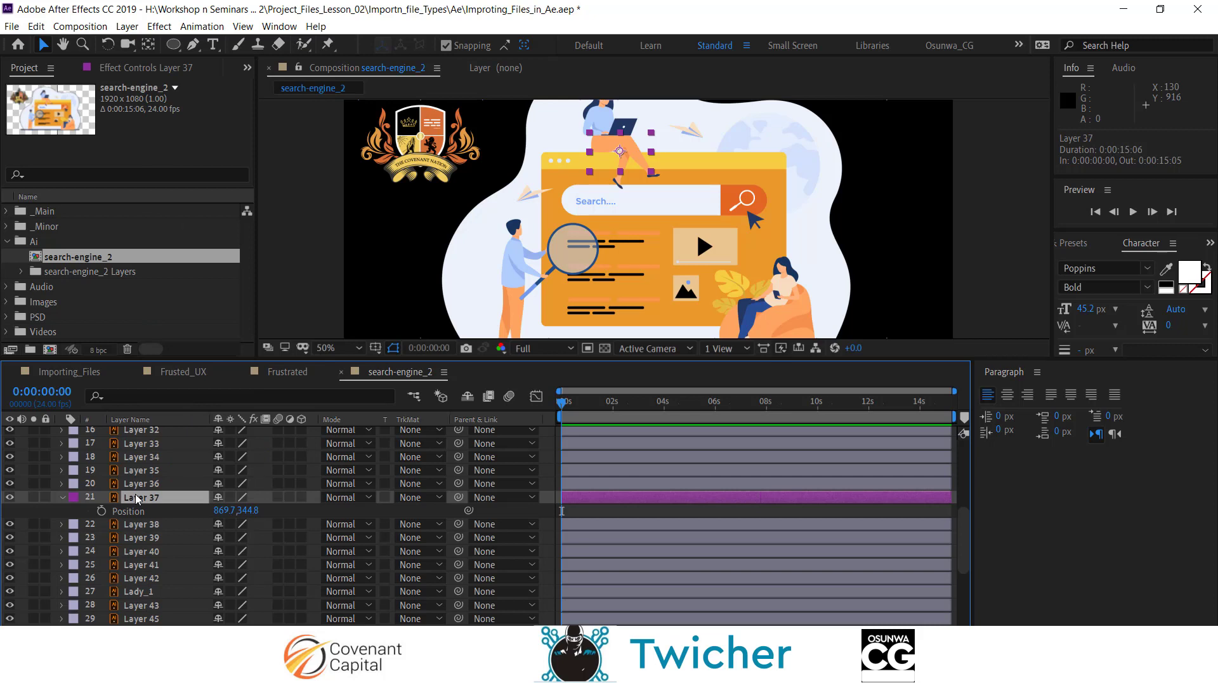
{"action": "key", "text": "Return"}
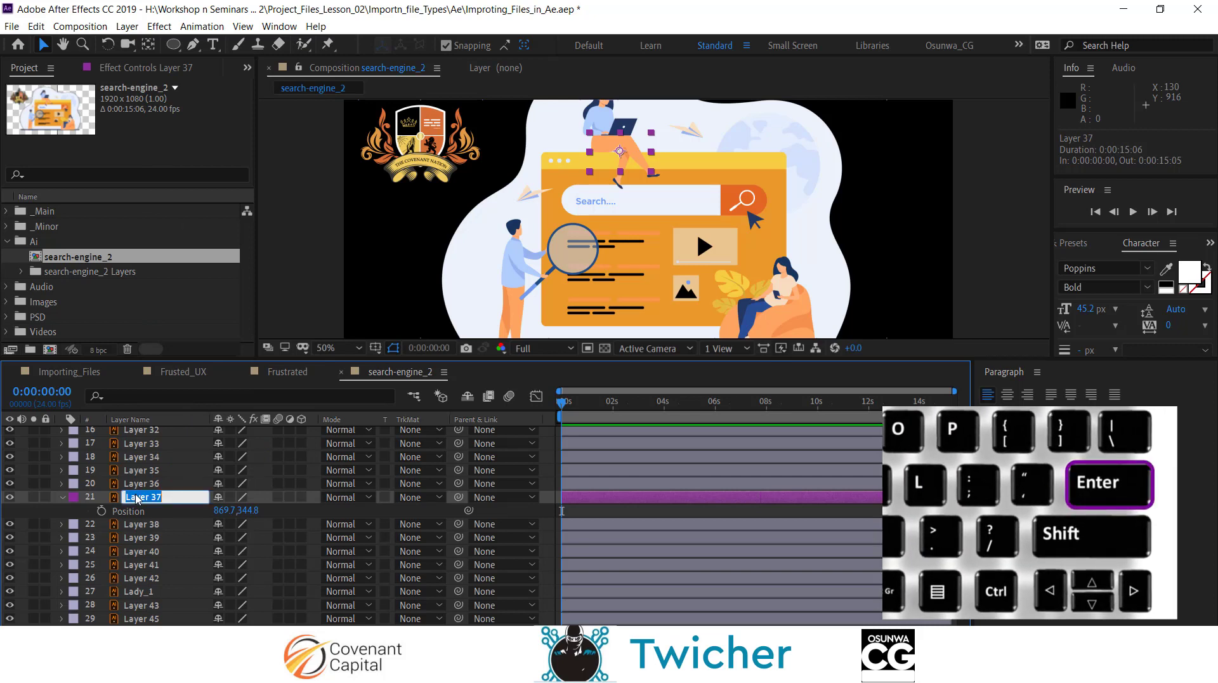
{"action": "type", "text": "Leg"}
{"action": "key", "text": "Return"}
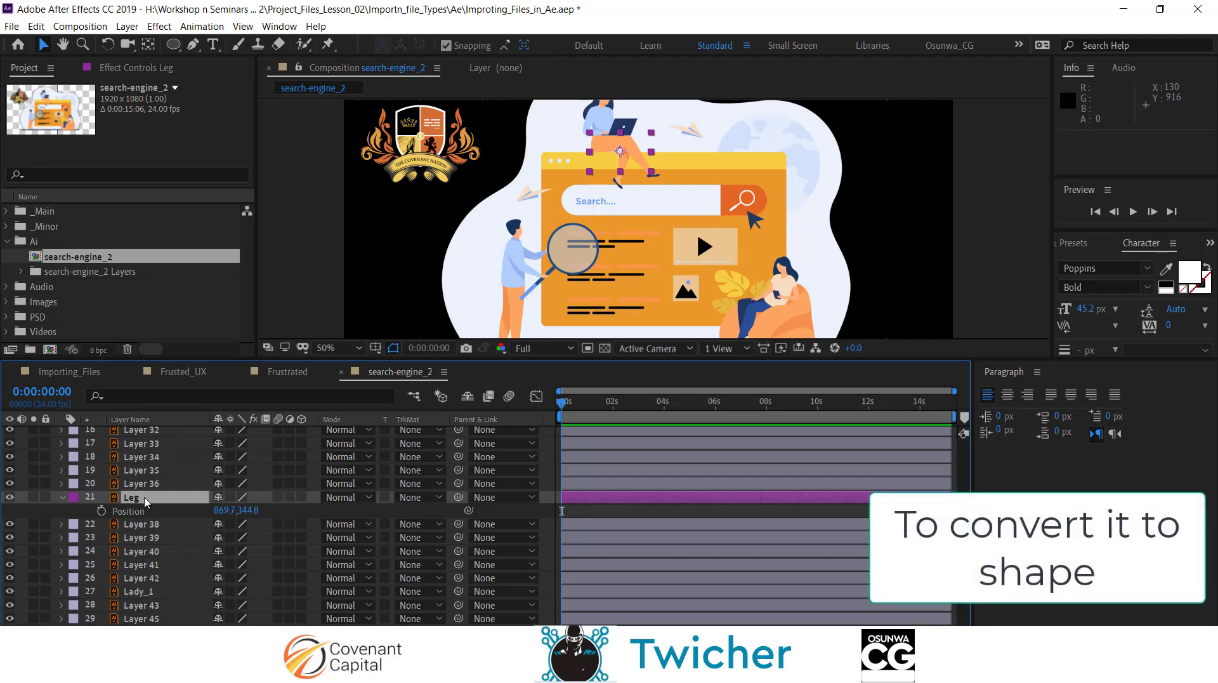
Step: Convert the Leg layer to a shape layer with Create Shapes from Vector Layer
{"action": "right_click", "coordinate": [146, 503]}
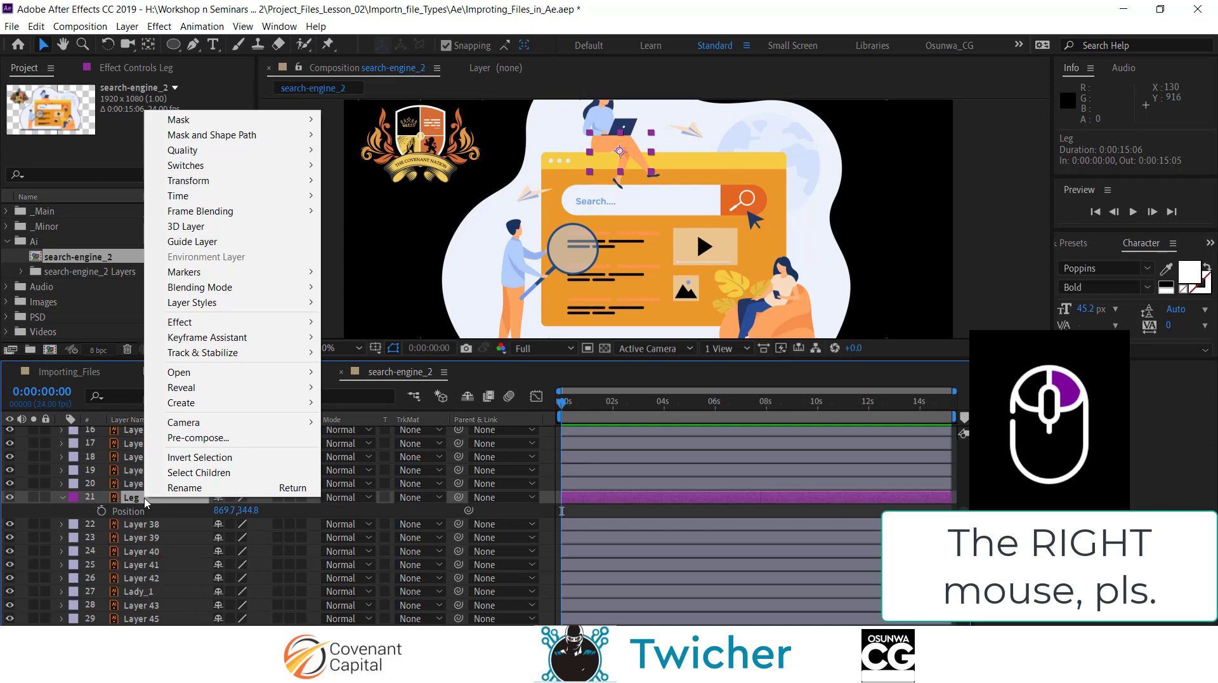
{"action": "right_click", "coordinate": [142, 501]}
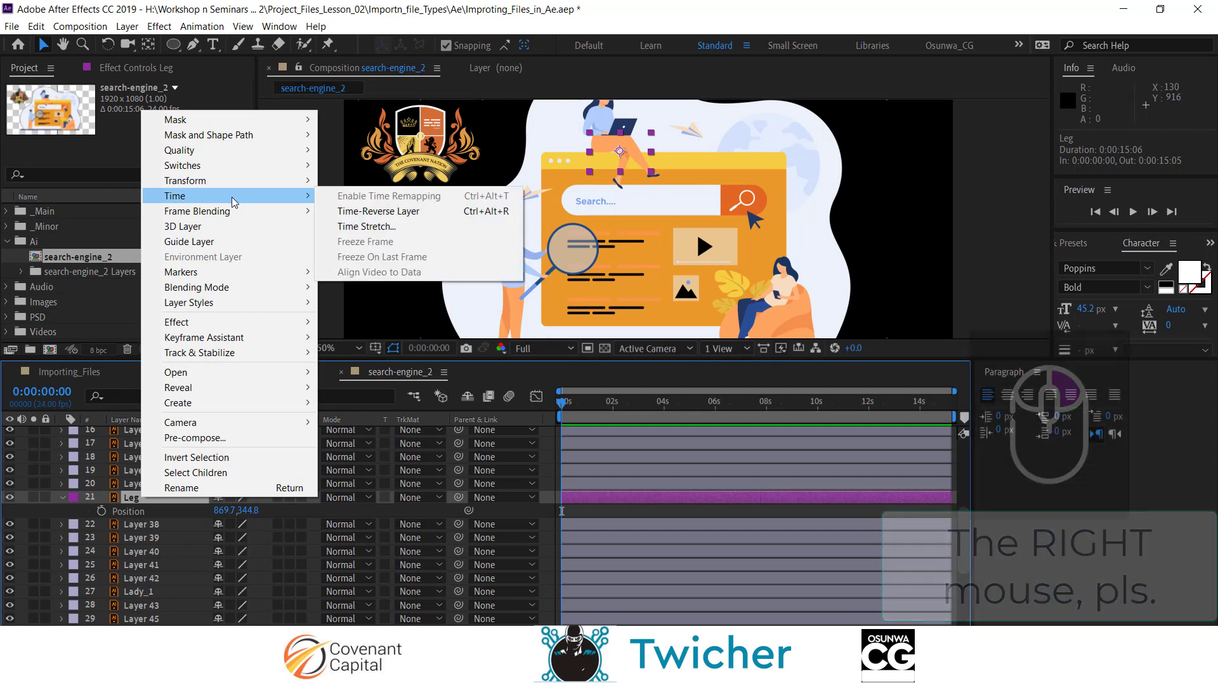
{"action": "mouse_move", "coordinate": [234, 405]}
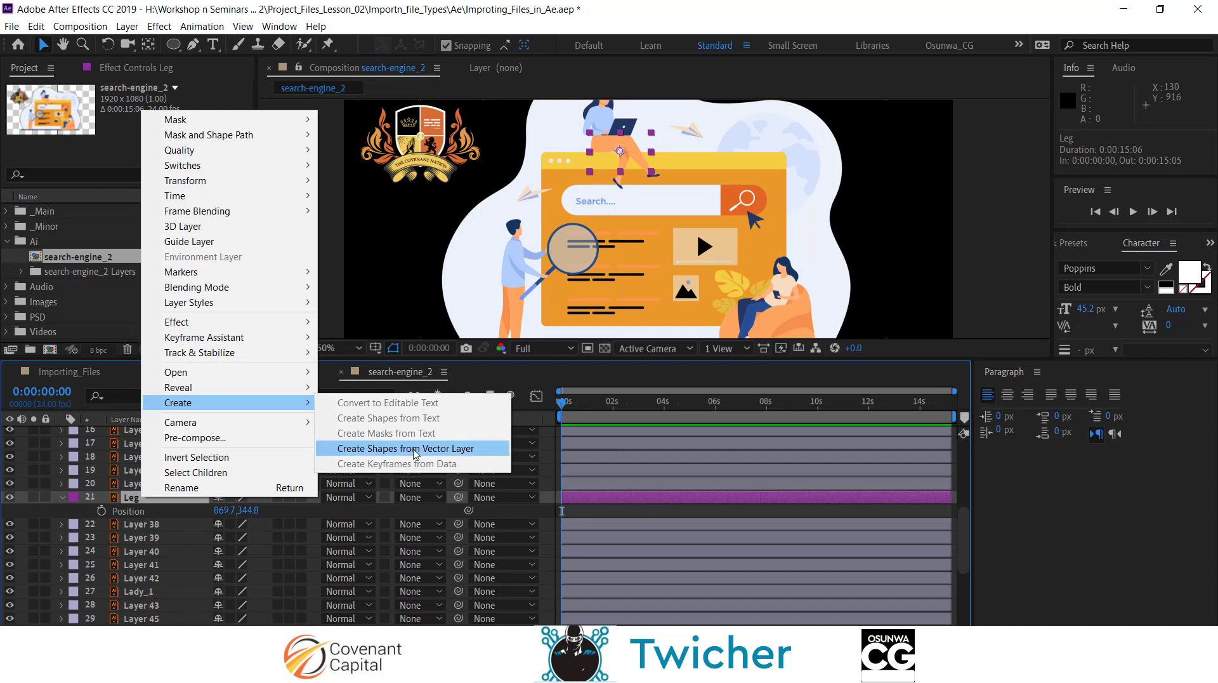
{"action": "left_click", "coordinate": [419, 453]}
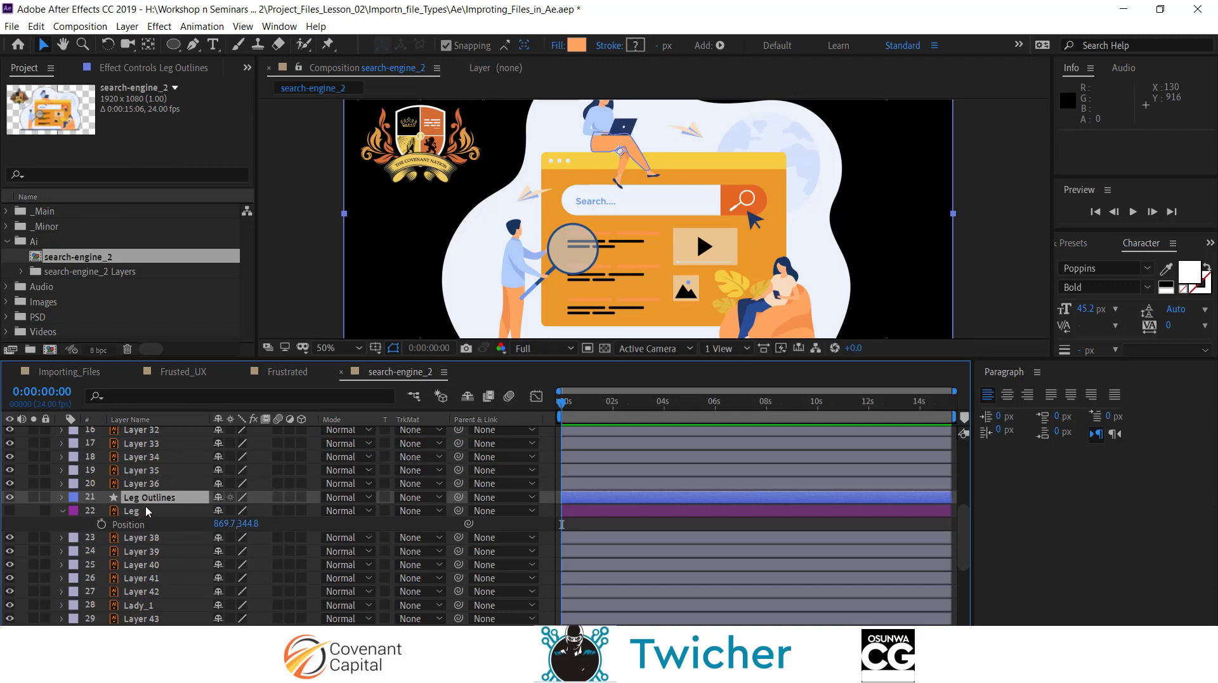
Step: Collapse the original Leg layer's properties and examine the Leg Outlines shape layer's path and bounding box in the composition
{"action": "scroll", "coordinate": [488, 275], "scroll_direction": "down", "scroll_amount": 1}
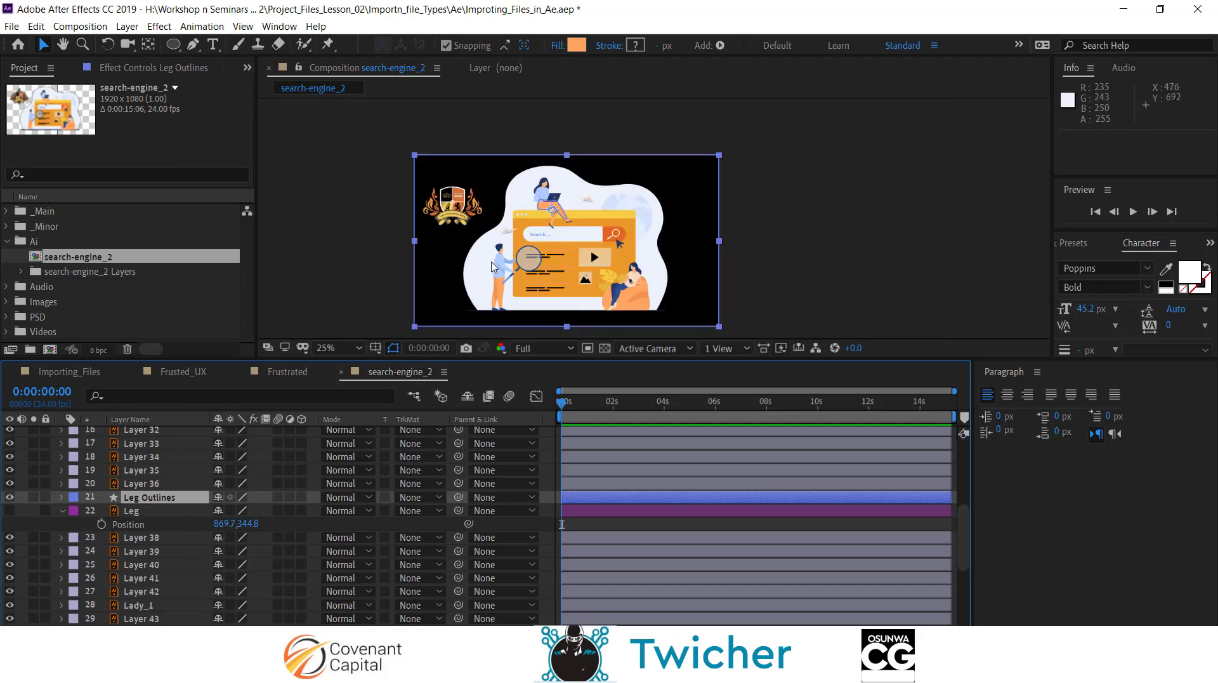
{"action": "scroll", "coordinate": [498, 259], "scroll_direction": "up", "scroll_amount": 1}
{"action": "scroll", "coordinate": [499, 259], "scroll_direction": "down", "scroll_amount": 1}
{"action": "left_click", "coordinate": [63, 511]}
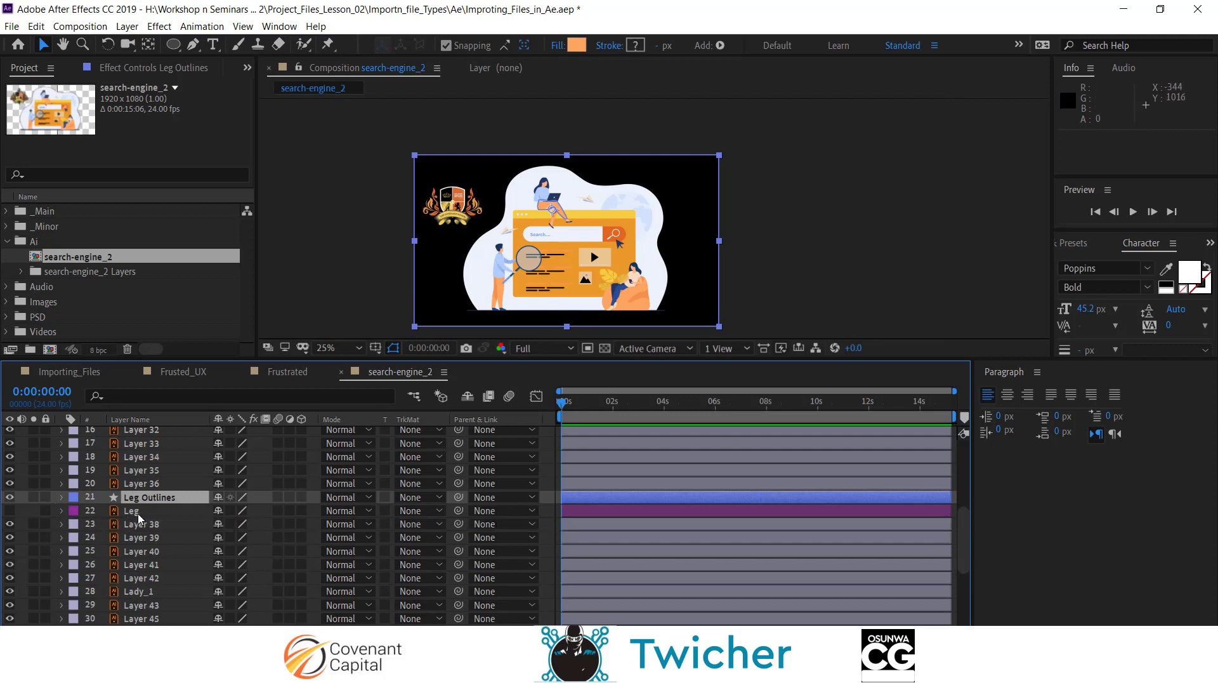
{"action": "left_click", "coordinate": [139, 513]}
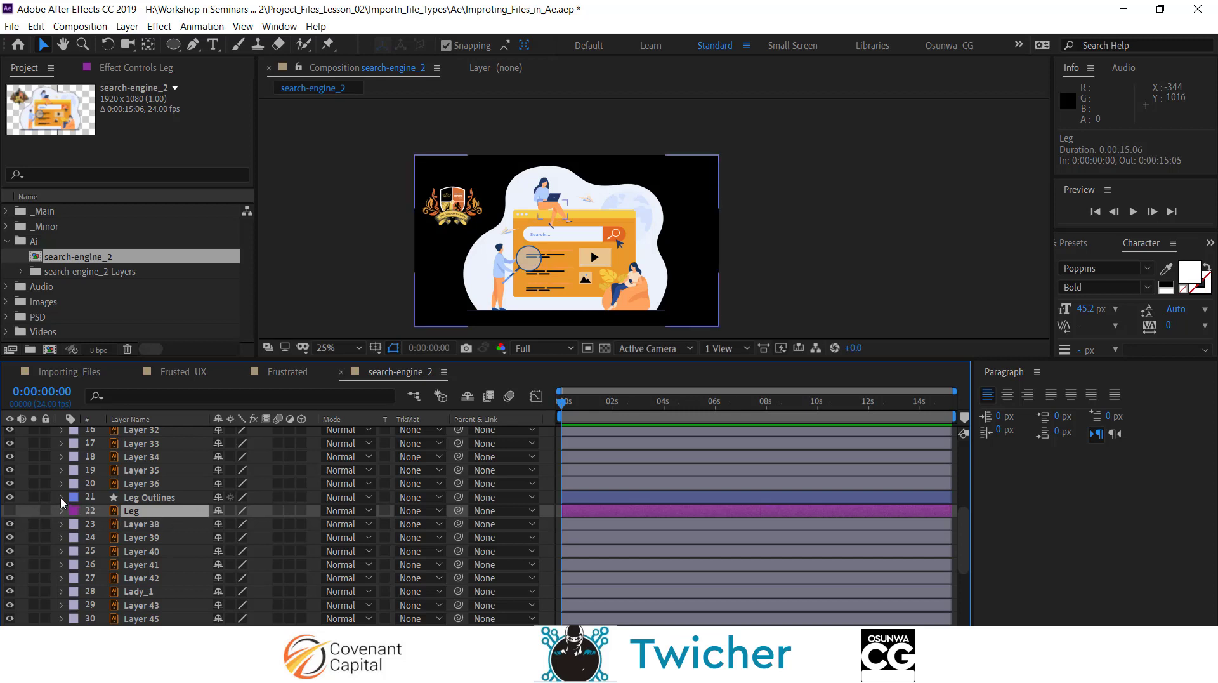
{"action": "left_click", "coordinate": [147, 499]}
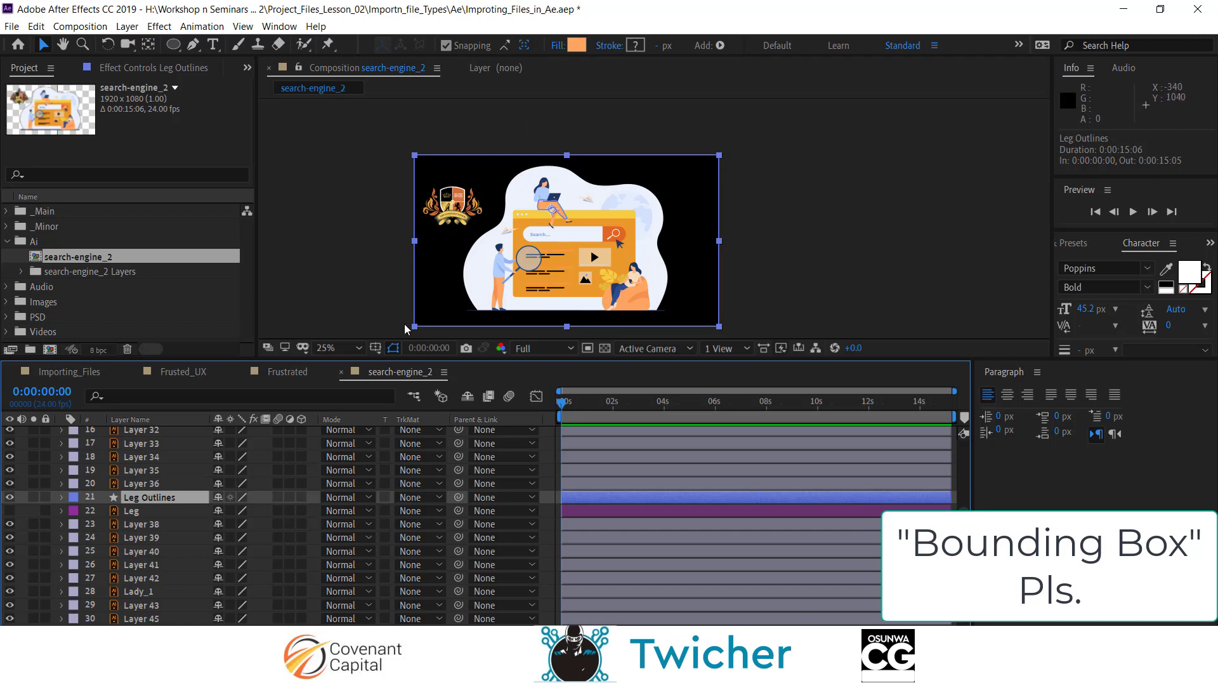
{"action": "scroll", "coordinate": [538, 198], "scroll_direction": "up", "scroll_amount": 6}
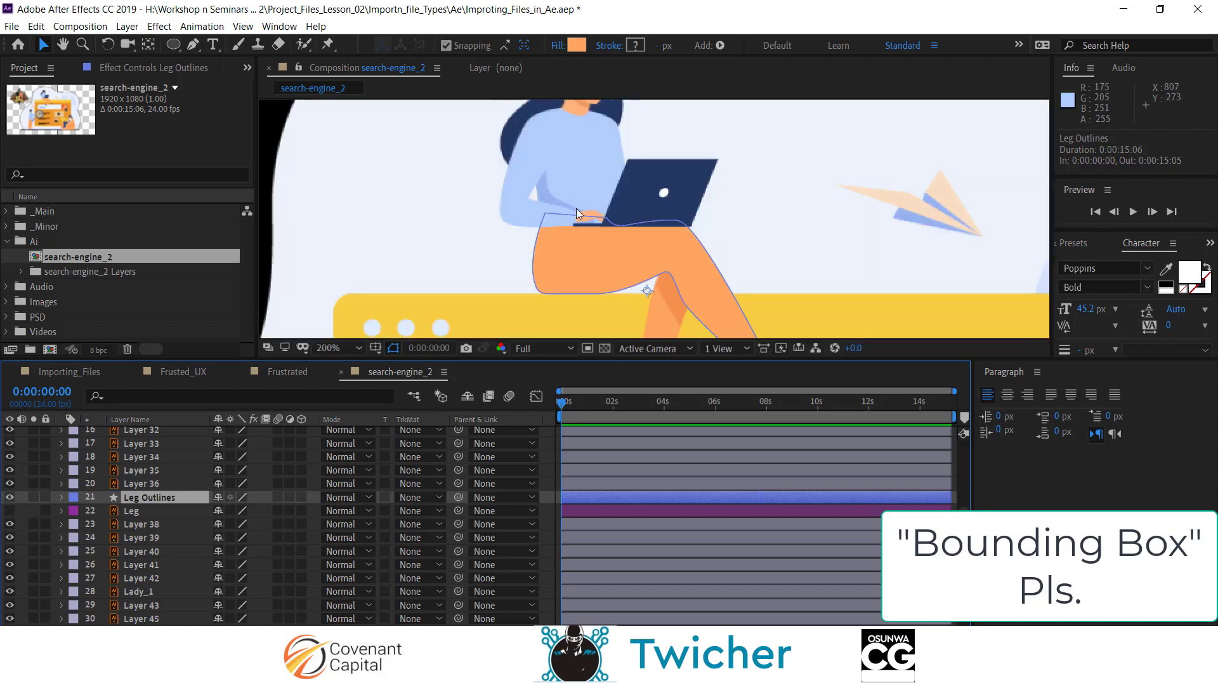
{"action": "scroll", "coordinate": [666, 251], "scroll_direction": "down", "scroll_amount": 6}
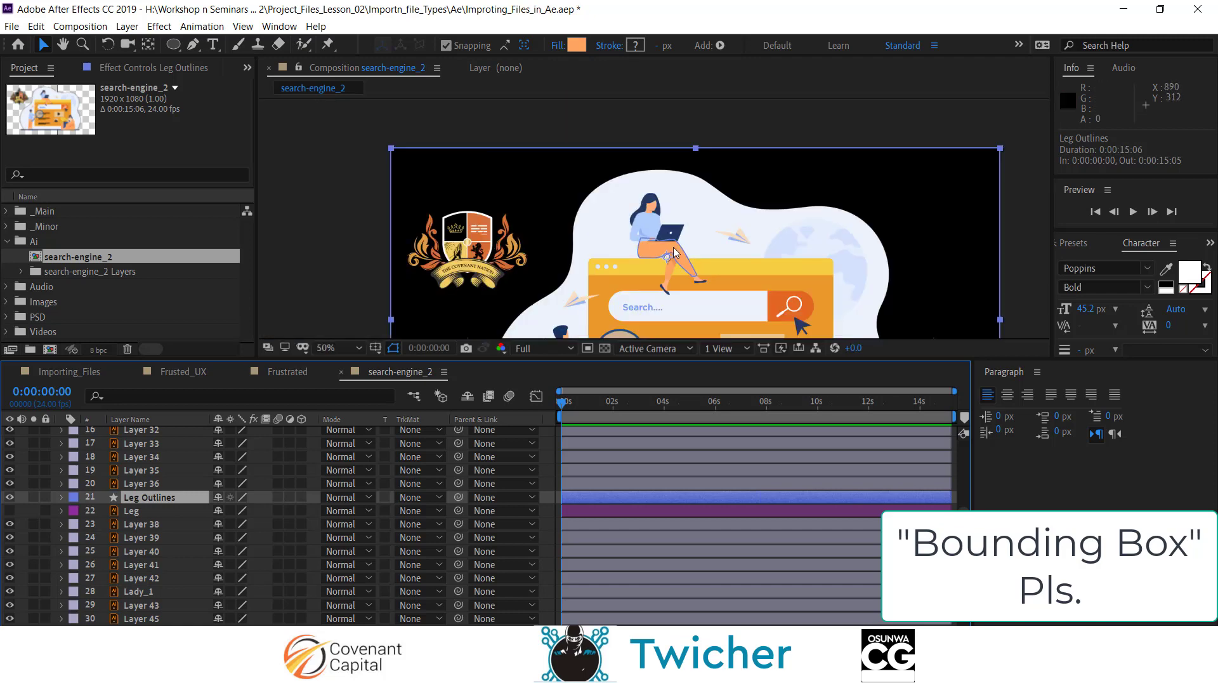
{"action": "scroll", "coordinate": [875, 194], "scroll_direction": "down", "scroll_amount": 4}
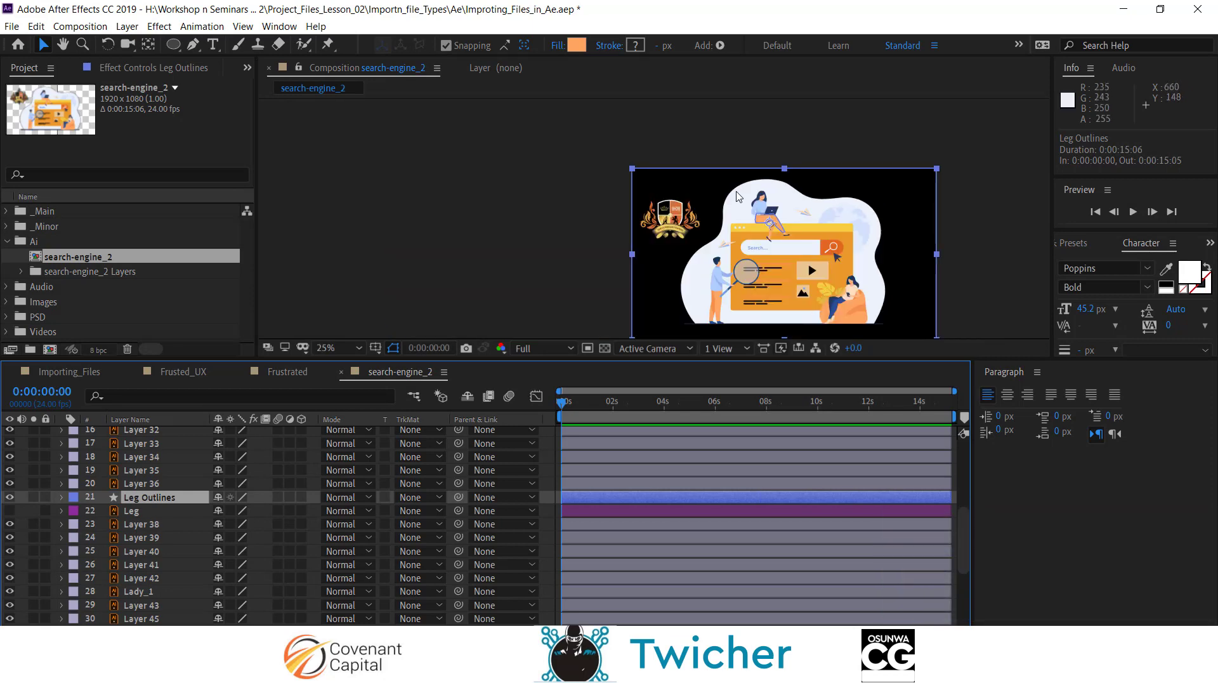
{"action": "scroll", "coordinate": [740, 203], "scroll_direction": "up", "scroll_amount": 6}
{"action": "scroll", "coordinate": [740, 203], "scroll_direction": "down", "scroll_amount": 2}
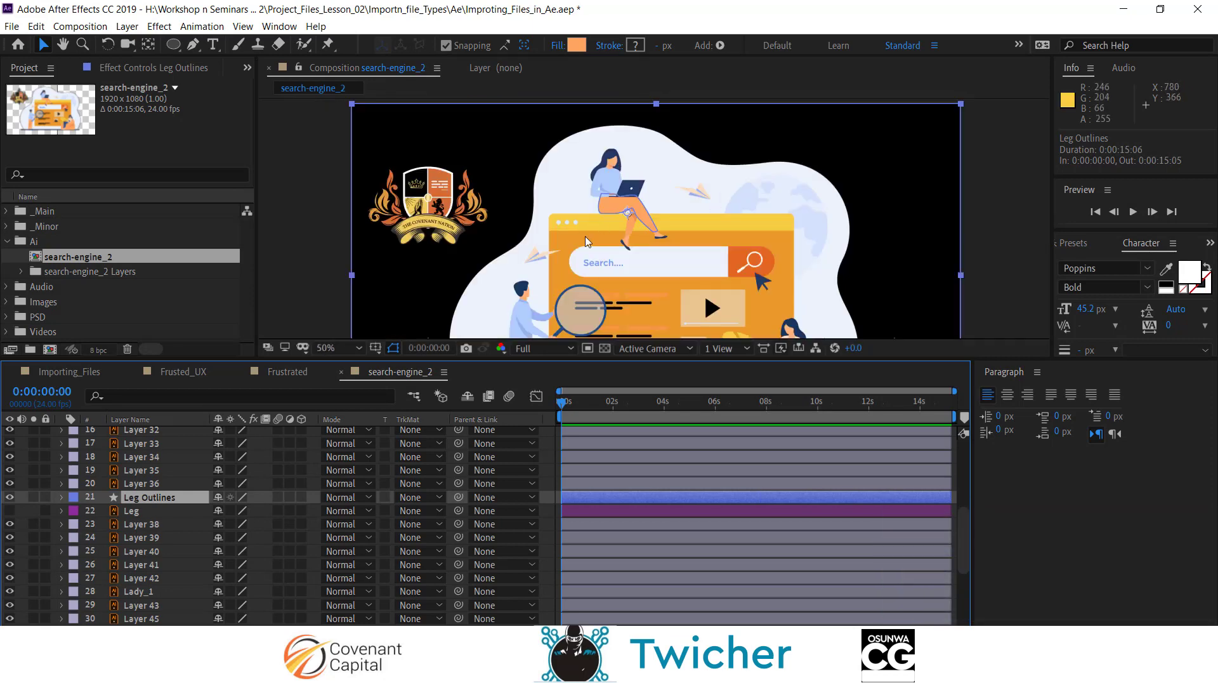
Step: Expand the Contents and Group 1 of the Leg Outlines layer and select Path 1 to show its points
{"action": "left_click", "coordinate": [62, 498]}
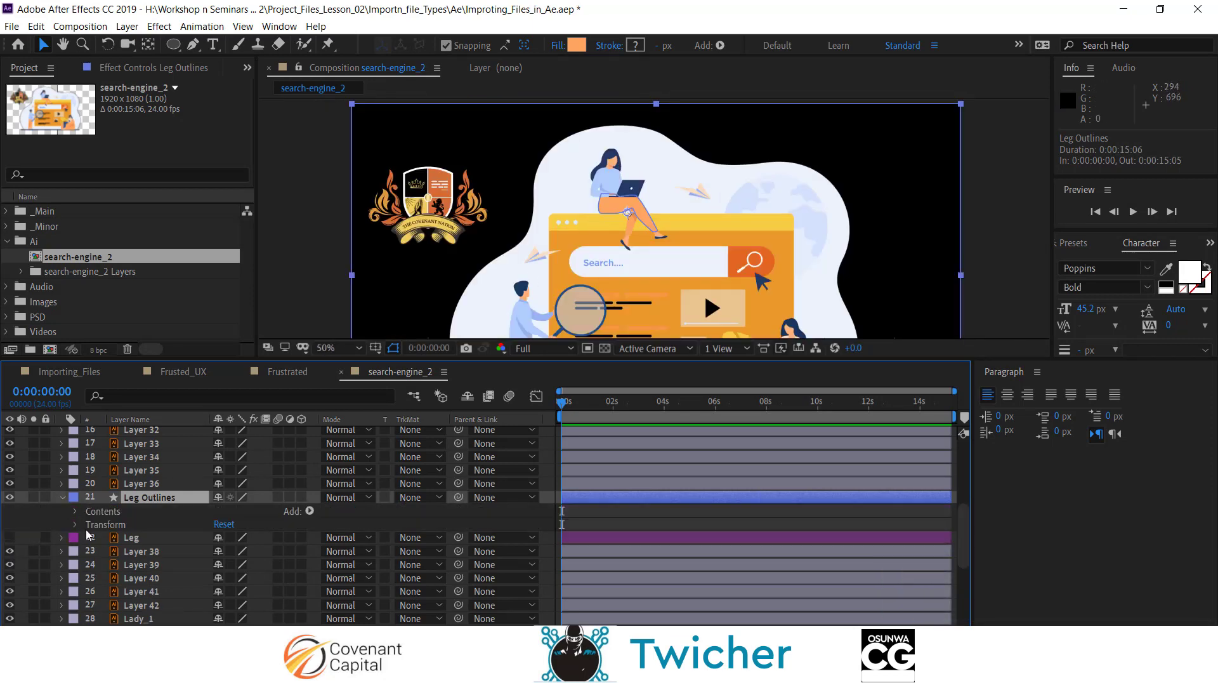
{"action": "left_click", "coordinate": [61, 496]}
{"action": "left_click", "coordinate": [62, 497]}
{"action": "left_click", "coordinate": [76, 511]}
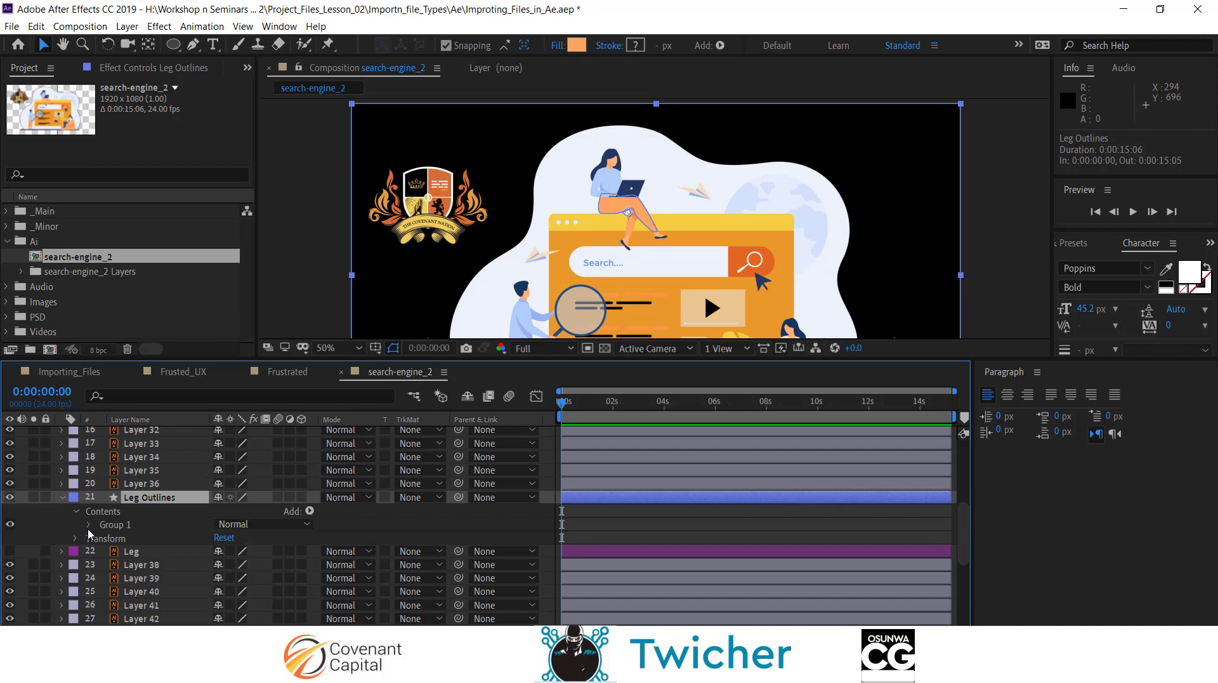
{"action": "left_click", "coordinate": [117, 528]}
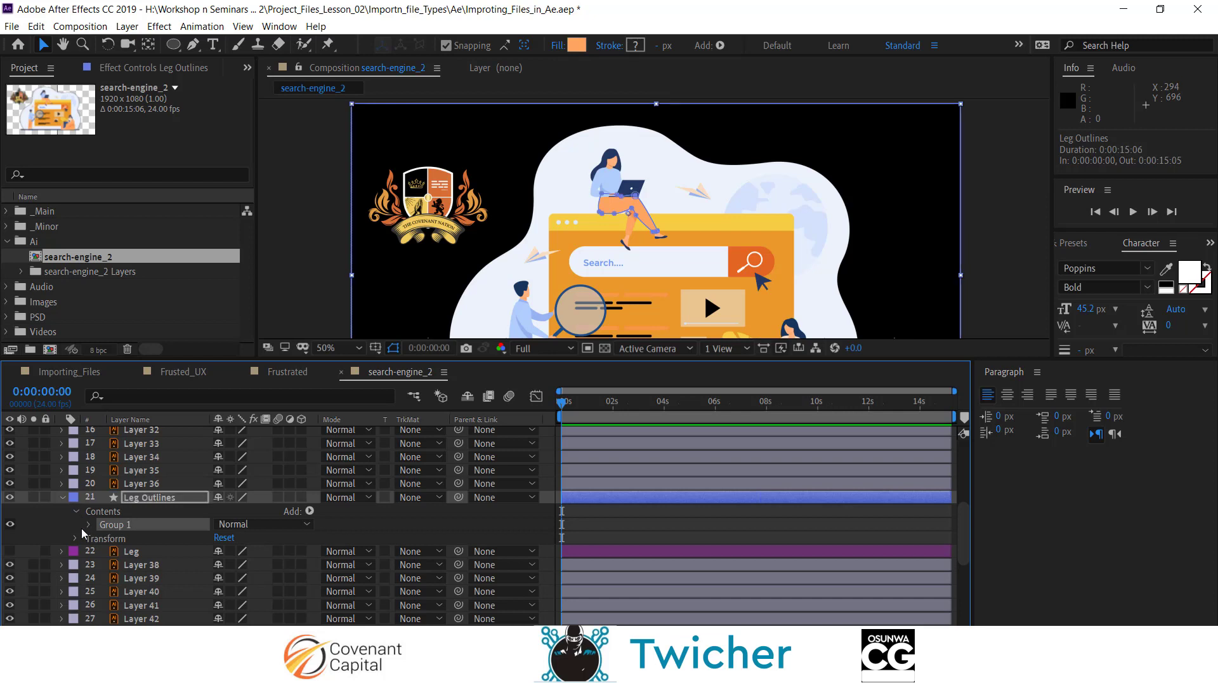
{"action": "left_click", "coordinate": [88, 525]}
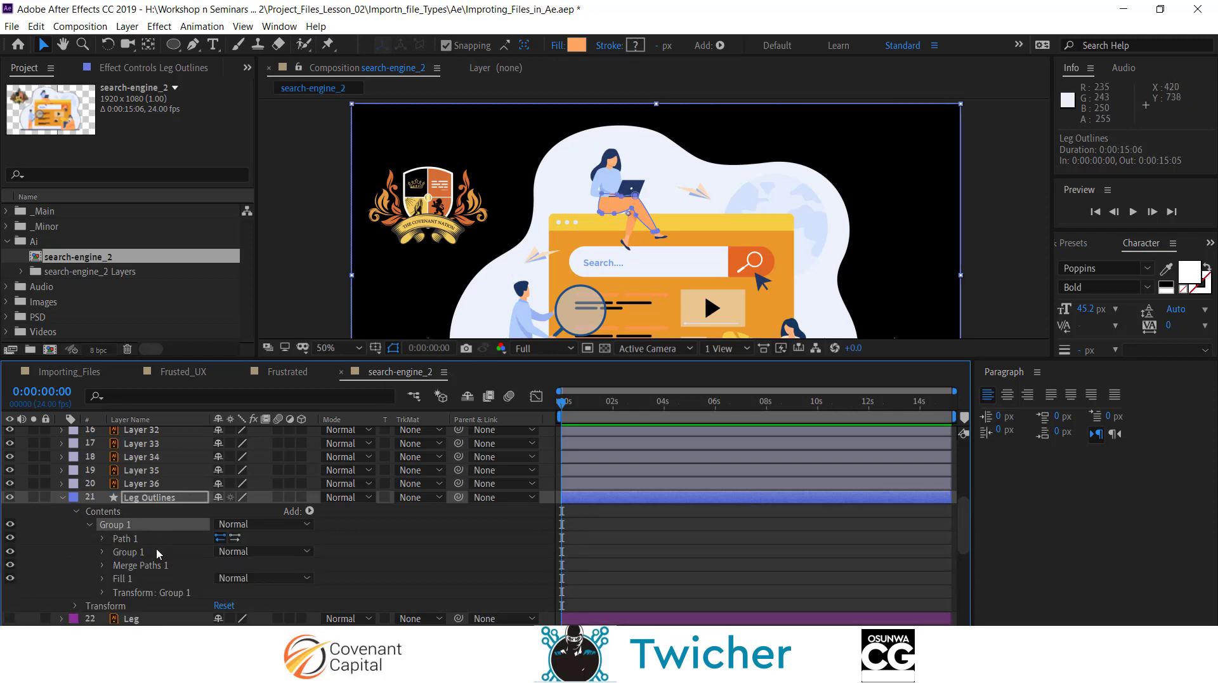
{"action": "left_click", "coordinate": [124, 539]}
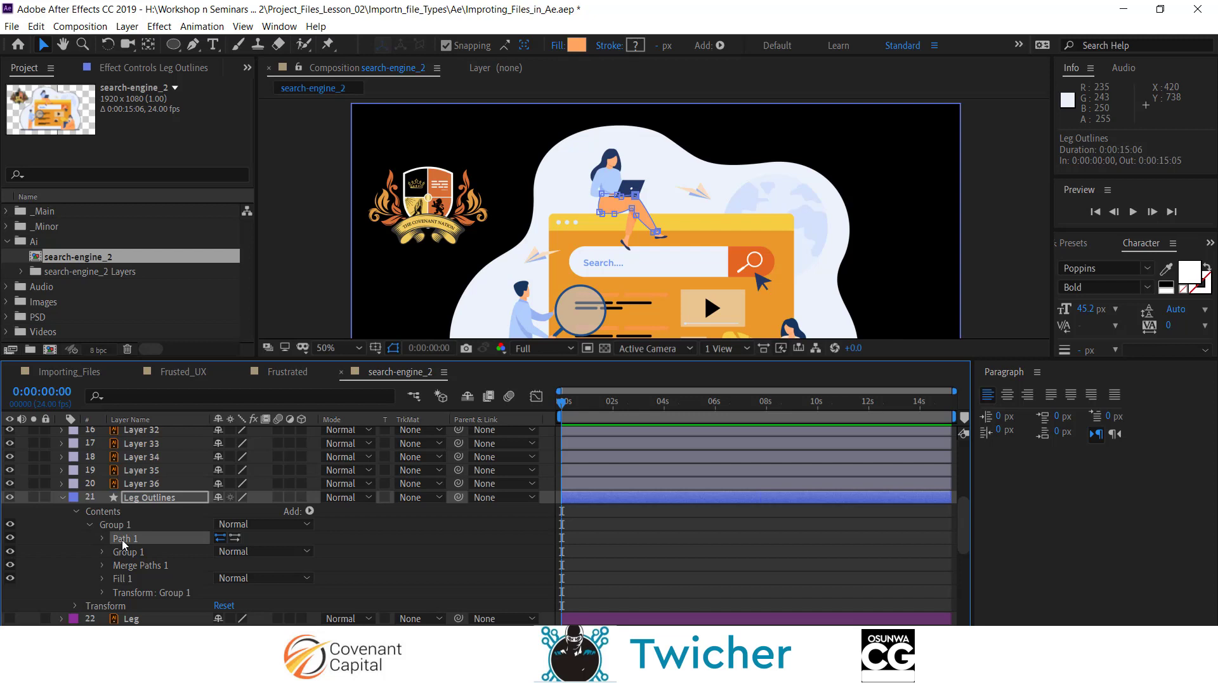
Step: Delete the nested Group 1 and Merge Paths 1 from the contents of the Leg Outlines layer
{"action": "left_click", "coordinate": [127, 554]}
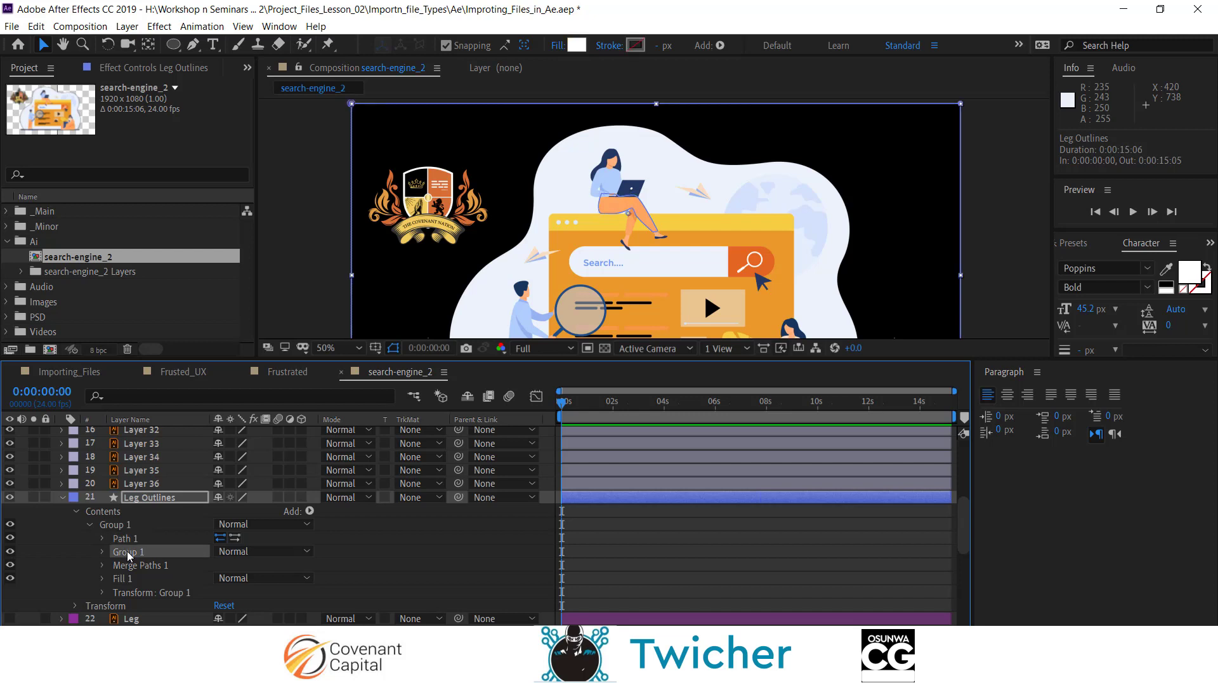
{"action": "left_click", "coordinate": [125, 539]}
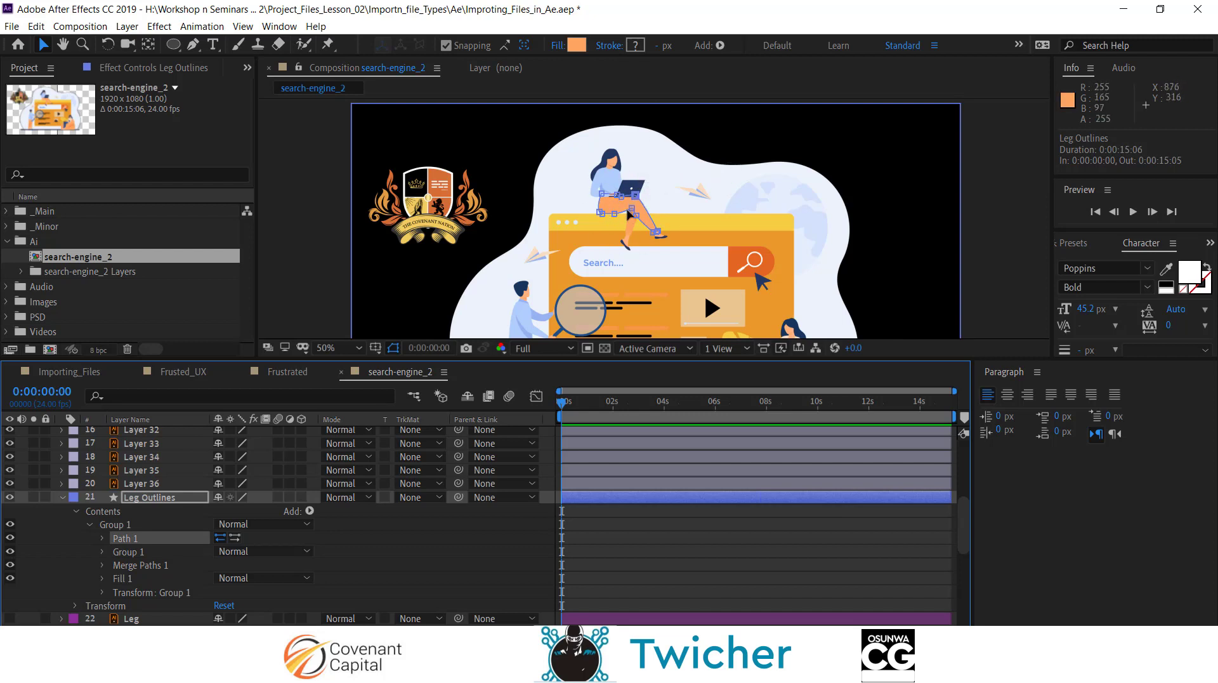
{"action": "left_click", "coordinate": [136, 553]}
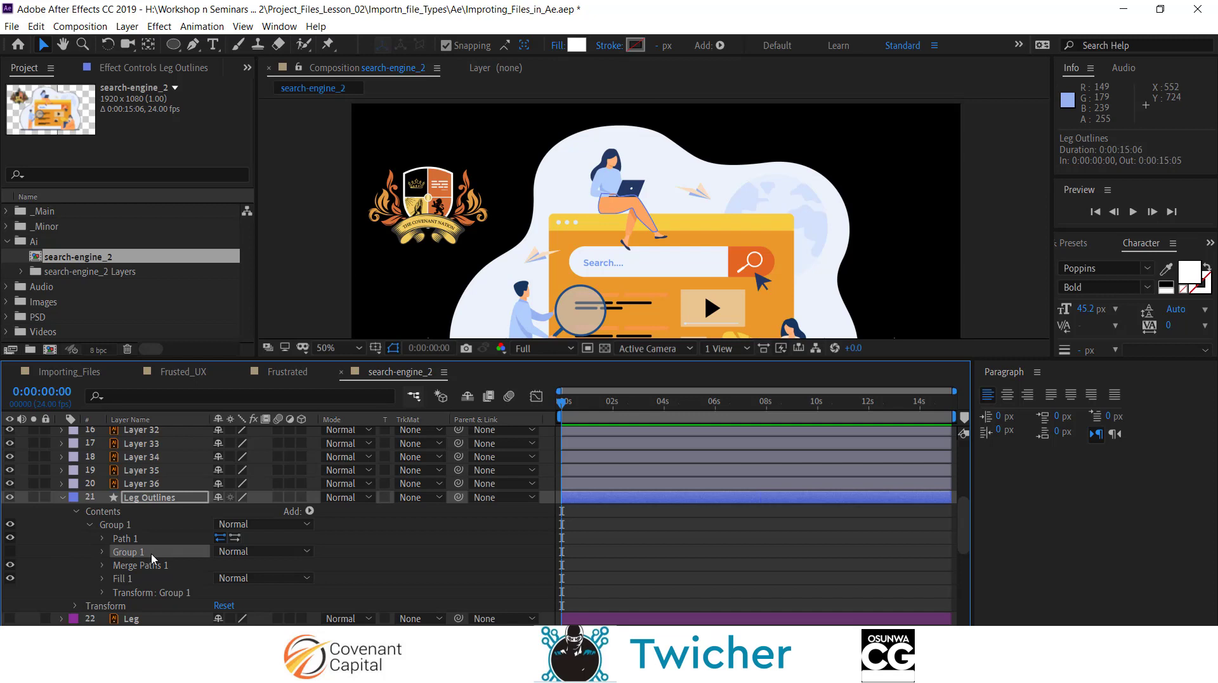
{"action": "key", "text": "Delete"}
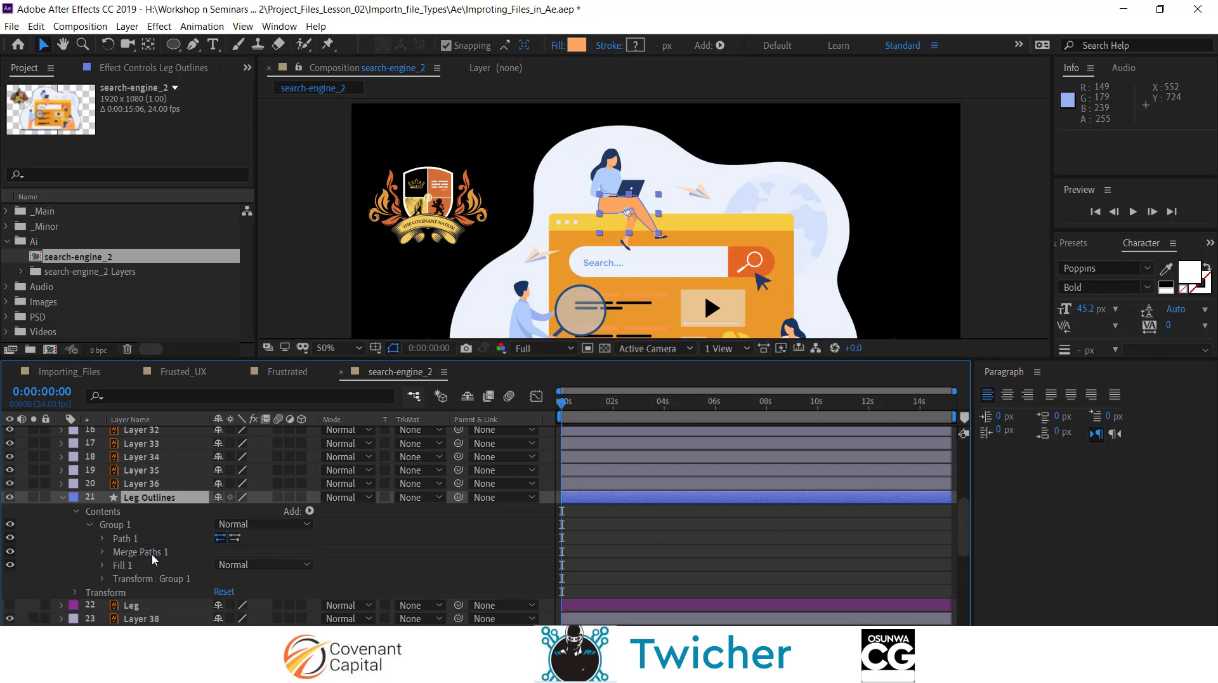
{"action": "left_click", "coordinate": [152, 553]}
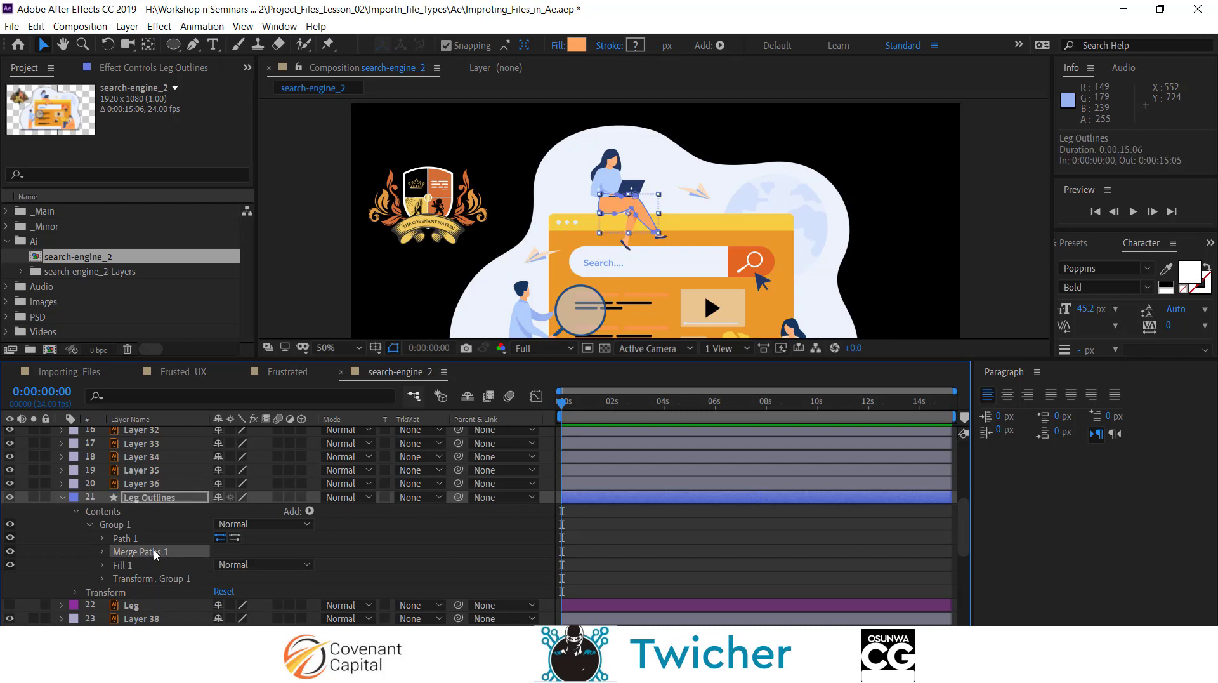
{"action": "key", "text": "Delete"}
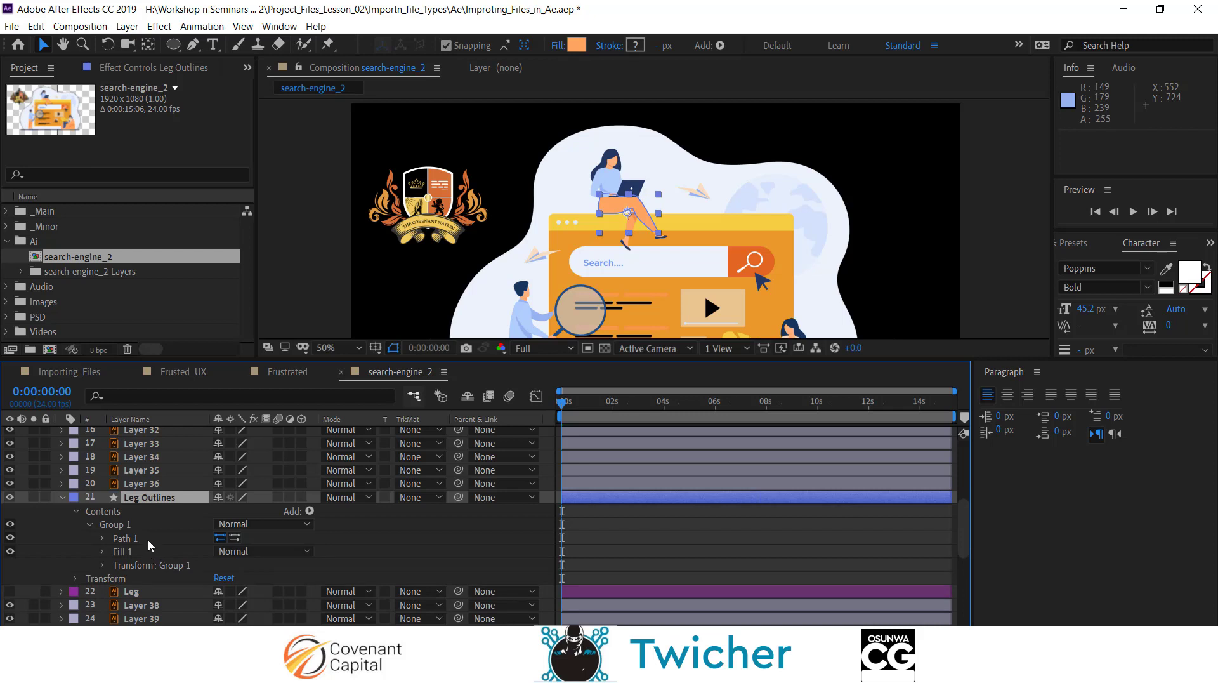
Step: Show the points of Path 1, and collapse the Leg Outlines layer's properties with the layer selected
{"action": "left_click", "coordinate": [139, 541]}
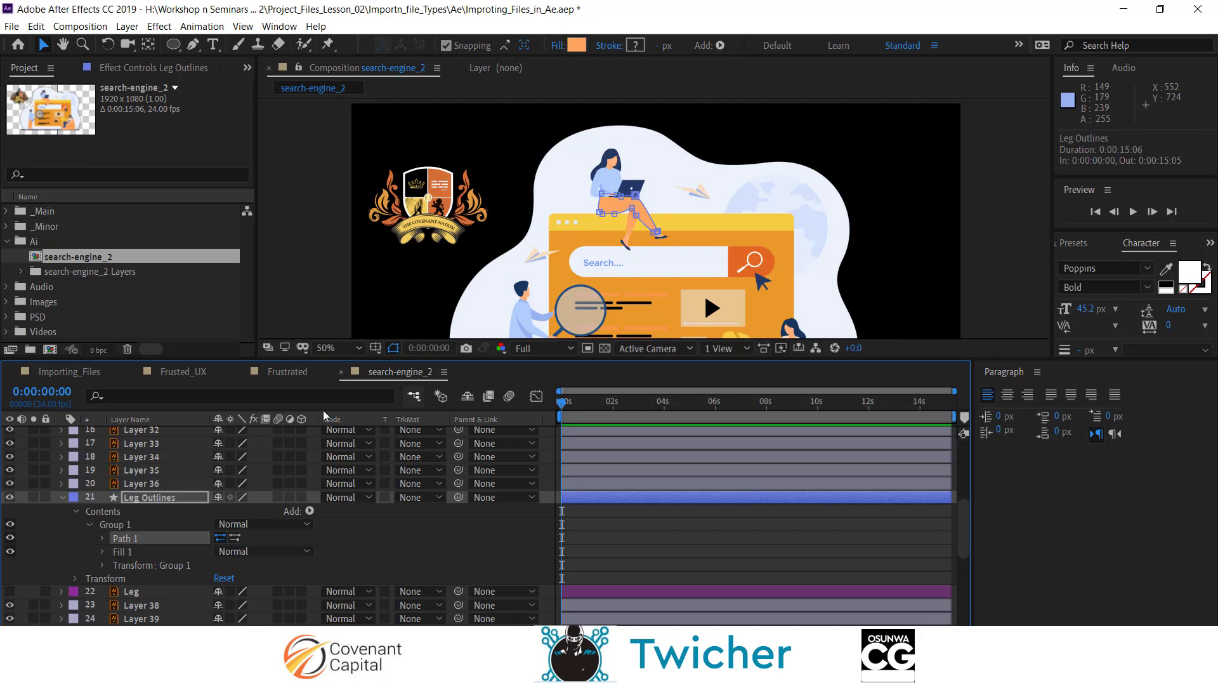
{"action": "left_click", "coordinate": [63, 500]}
{"action": "left_click", "coordinate": [152, 500]}
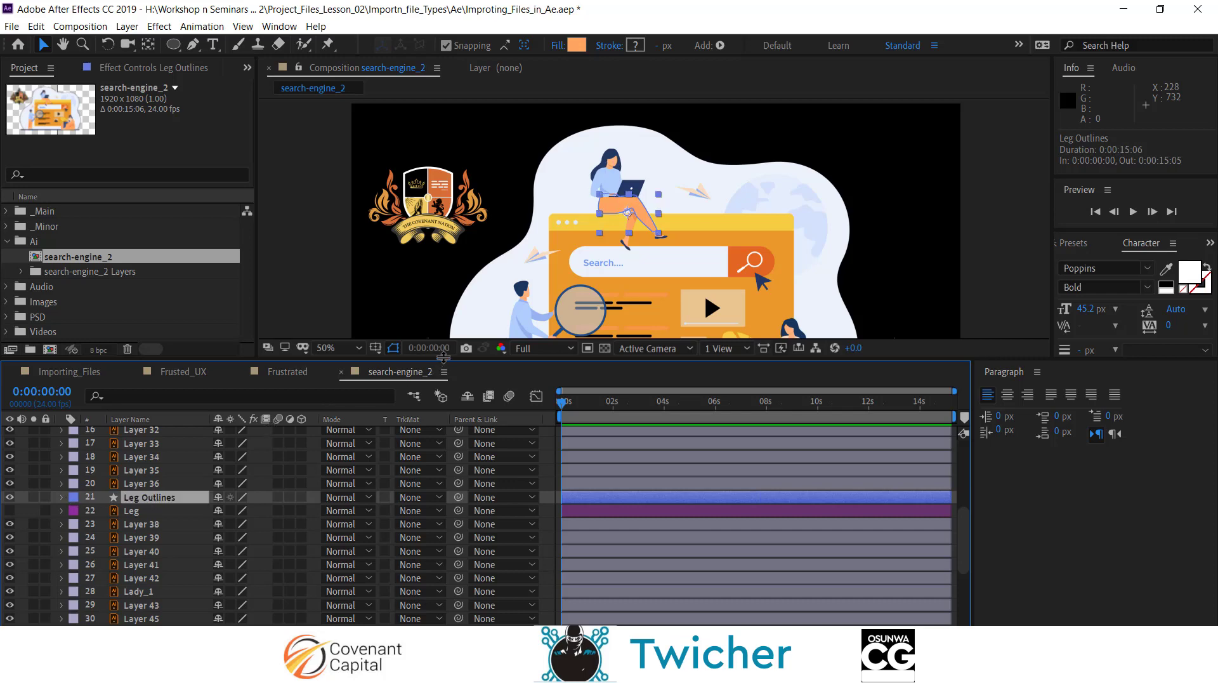
Step: Enlarge the composition view and examine the Leg Outlines path closely around the seated woman's legs
{"action": "left_click_drag", "start_coordinate": [444, 359], "coordinate": [442, 425]}
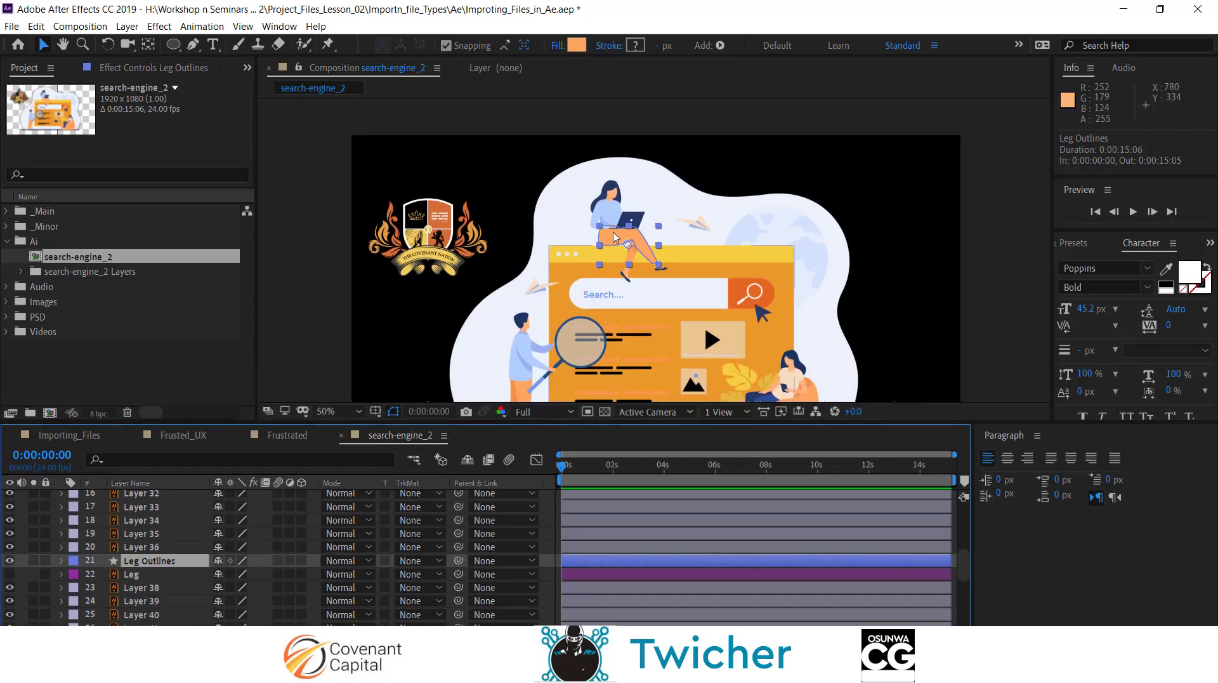
{"action": "scroll", "coordinate": [615, 260], "scroll_direction": "up", "scroll_amount": 2}
{"action": "scroll", "coordinate": [685, 243], "scroll_direction": "up", "scroll_amount": 2}
{"action": "scroll", "coordinate": [686, 240], "scroll_direction": "down", "scroll_amount": 2}
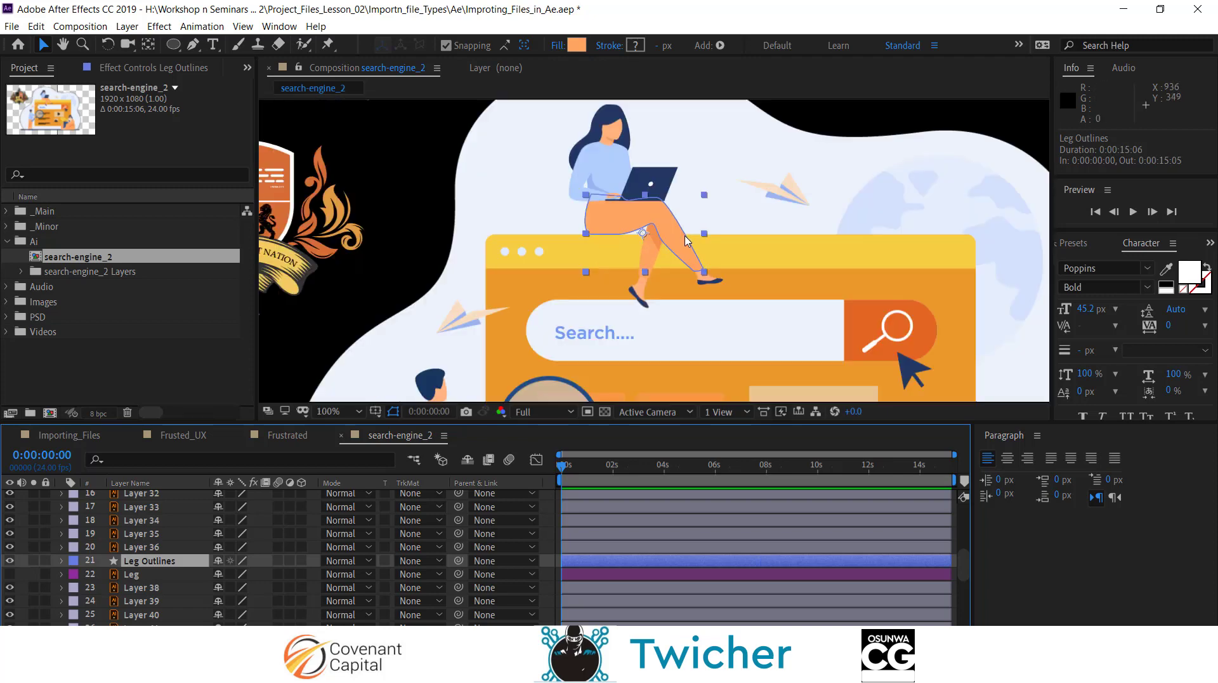
{"action": "scroll", "coordinate": [685, 240], "scroll_direction": "up", "scroll_amount": 2}
{"action": "scroll", "coordinate": [685, 239], "scroll_direction": "down", "scroll_amount": 2}
{"action": "scroll", "coordinate": [703, 269], "scroll_direction": "up", "scroll_amount": 2}
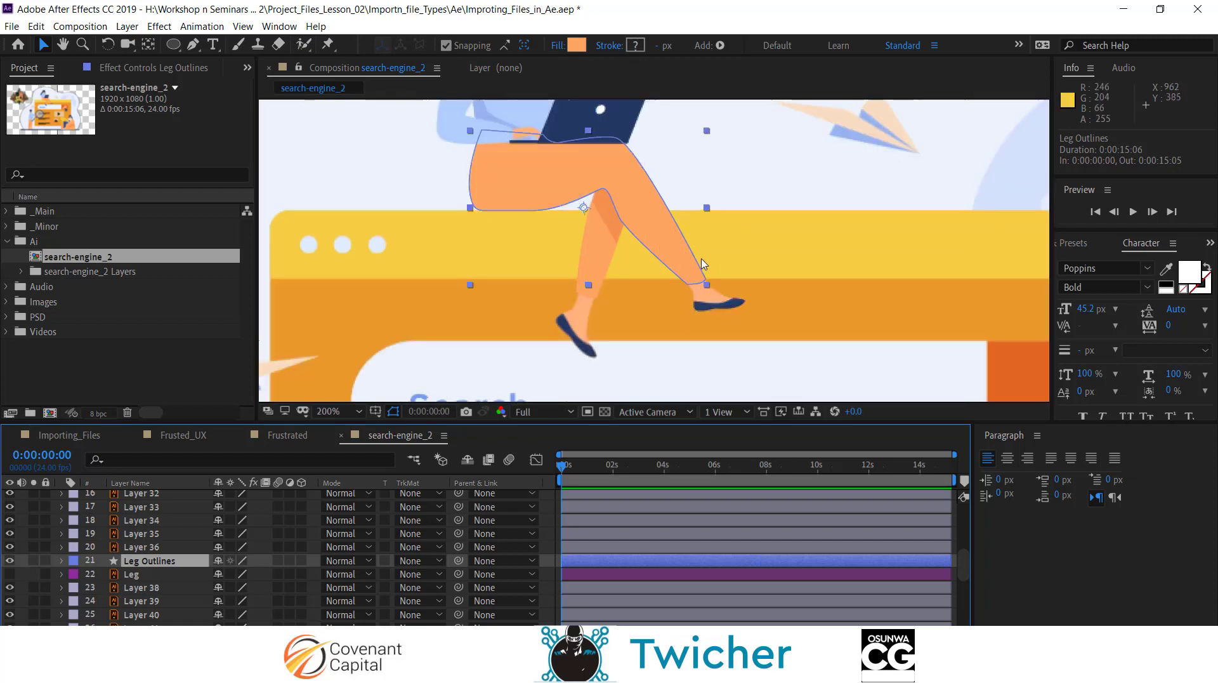
{"action": "scroll", "coordinate": [700, 287], "scroll_direction": "up", "scroll_amount": 2}
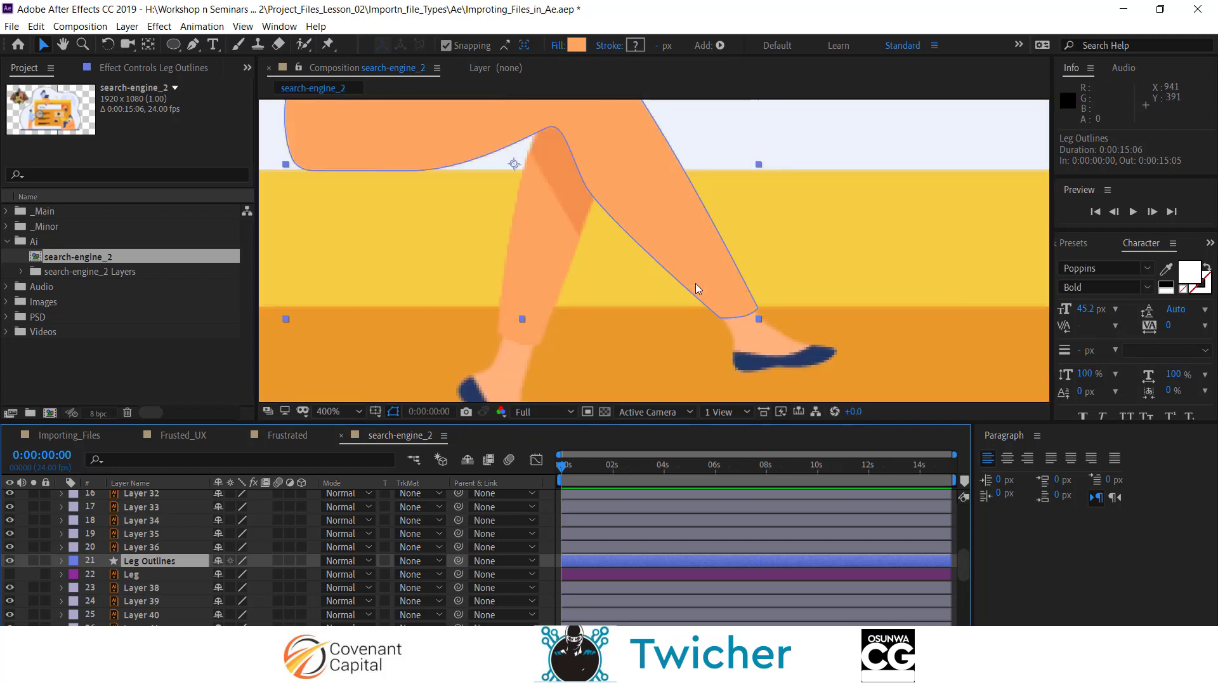
{"action": "scroll", "coordinate": [703, 289], "scroll_direction": "down", "scroll_amount": 2}
{"action": "scroll", "coordinate": [706, 287], "scroll_direction": "up", "scroll_amount": 2}
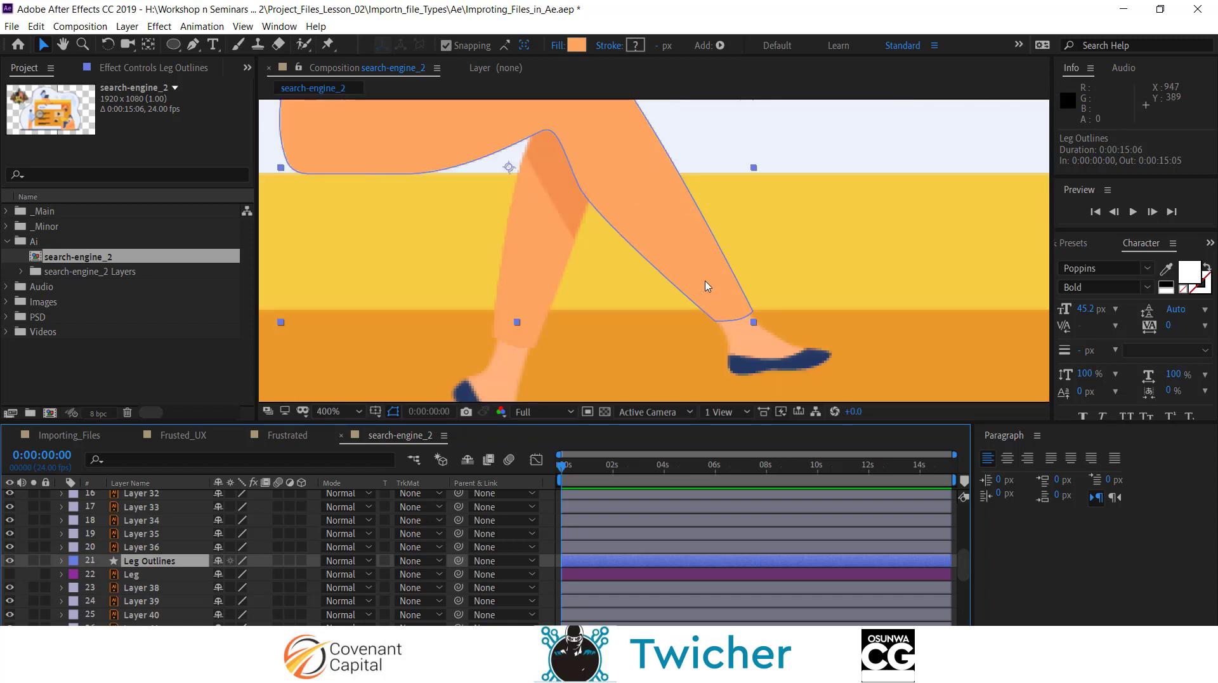
{"action": "scroll", "coordinate": [708, 285], "scroll_direction": "down", "scroll_amount": 2}
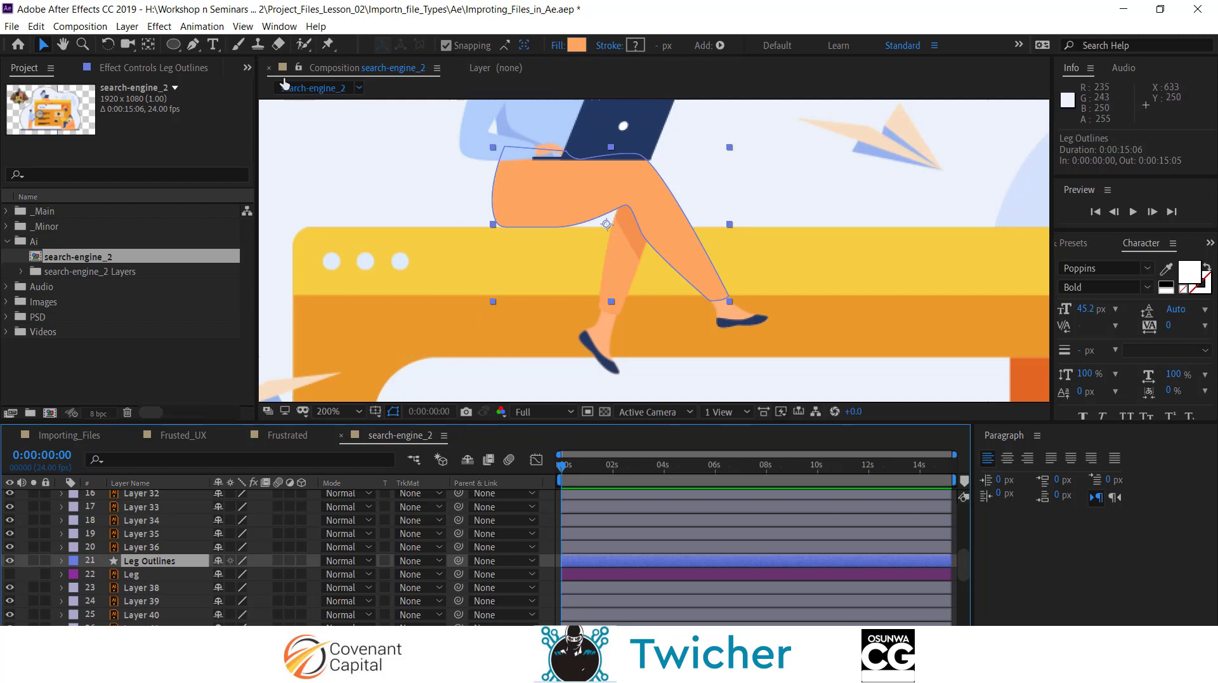
Step: Try reshaping the trouser hem of the Leg Outlines path with the Pen tool, and undo the path edit
{"action": "left_click", "coordinate": [194, 45]}
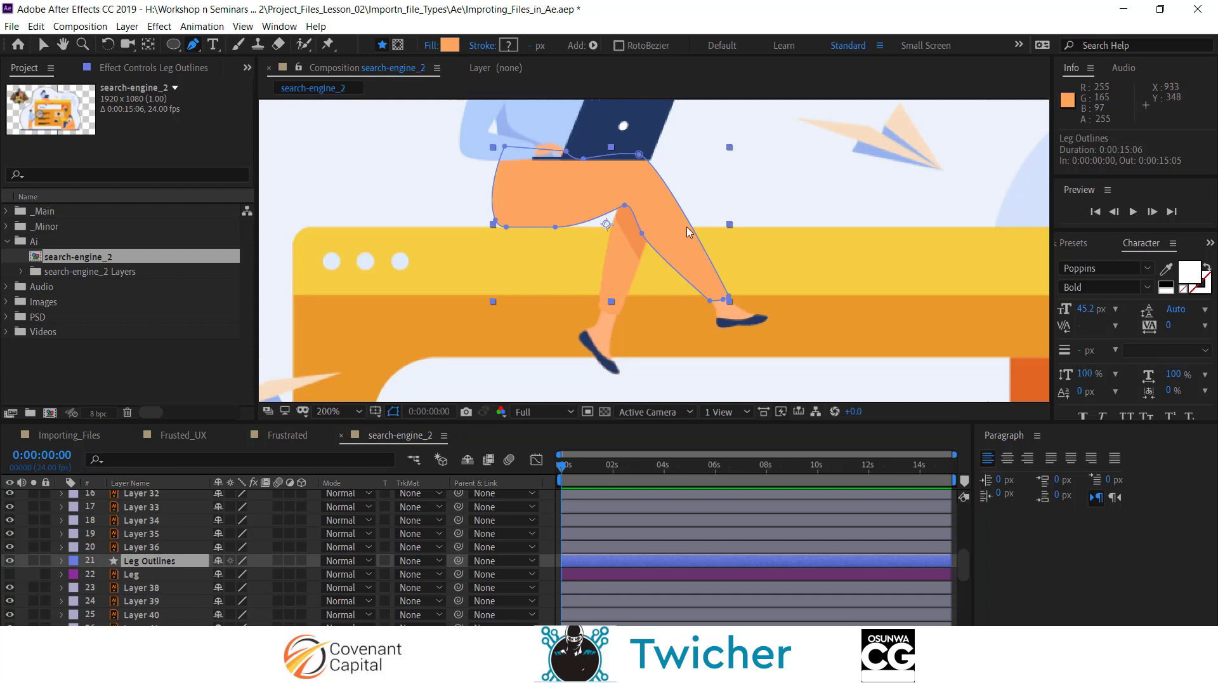
{"action": "scroll", "coordinate": [690, 234], "scroll_direction": "up", "scroll_amount": 2}
{"action": "scroll", "coordinate": [747, 346], "scroll_direction": "down", "scroll_amount": 1}
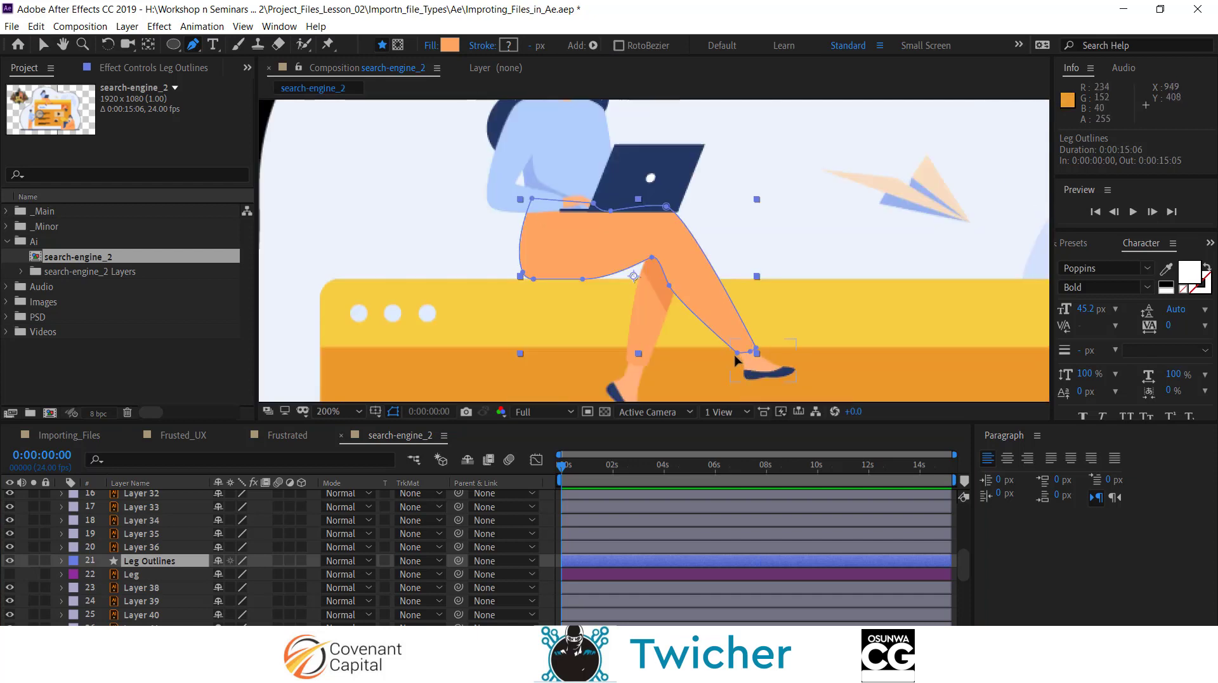
{"action": "scroll", "coordinate": [736, 360], "scroll_direction": "up", "scroll_amount": 1}
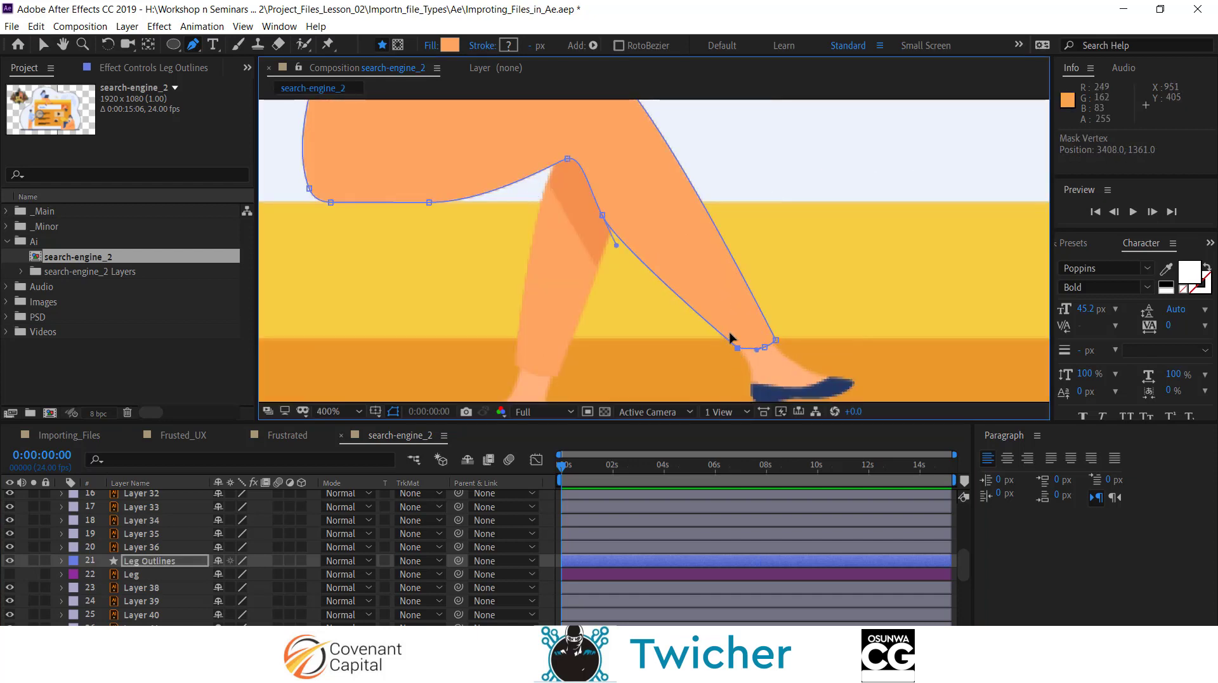
{"action": "left_click", "coordinate": [711, 310]}
{"action": "left_click_drag", "start_coordinate": [765, 347], "coordinate": [727, 286]}
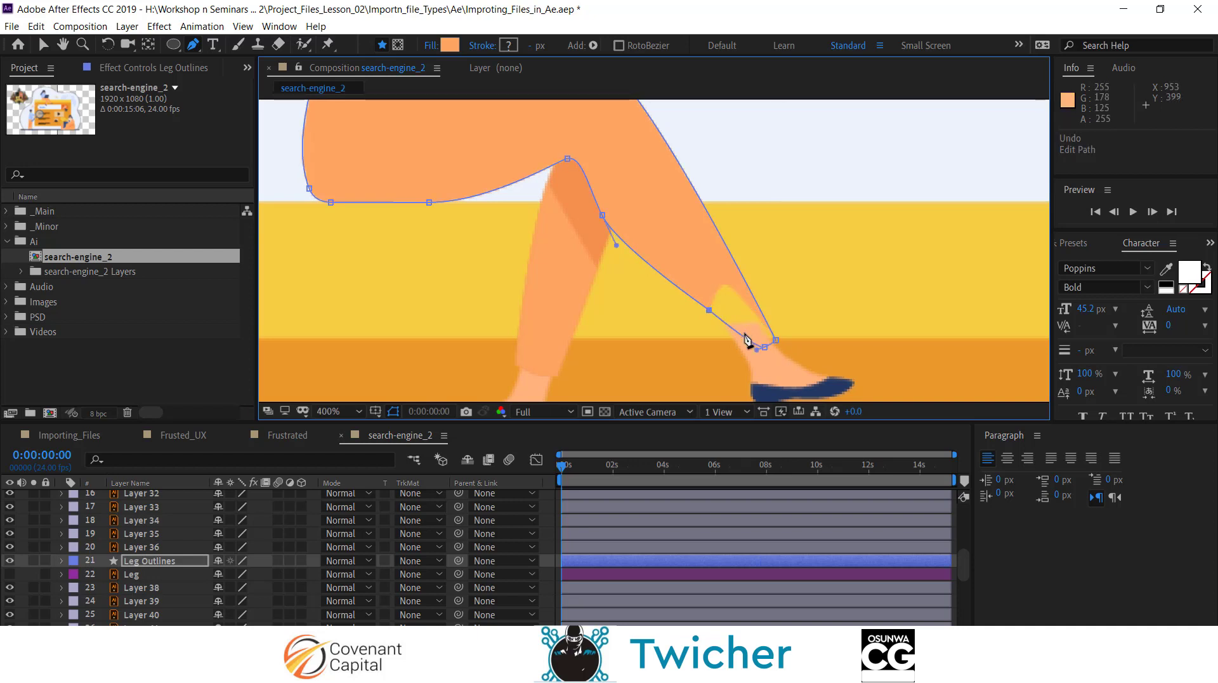
{"action": "key", "text": "ctrl+z"}
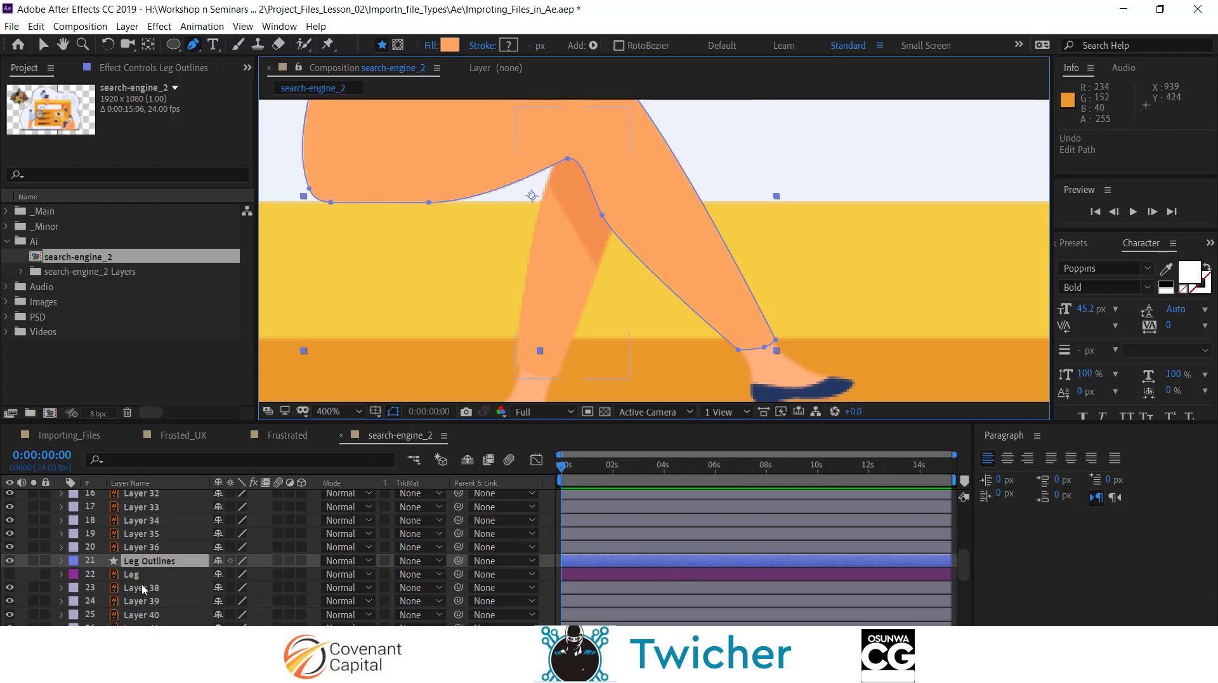
Step: Look through the search-engine_2 layer list and switch to the Importing_Files composition
{"action": "scroll", "coordinate": [143, 585], "scroll_direction": "up", "scroll_amount": 1}
{"action": "scroll", "coordinate": [145, 584], "scroll_direction": "down", "scroll_amount": 5}
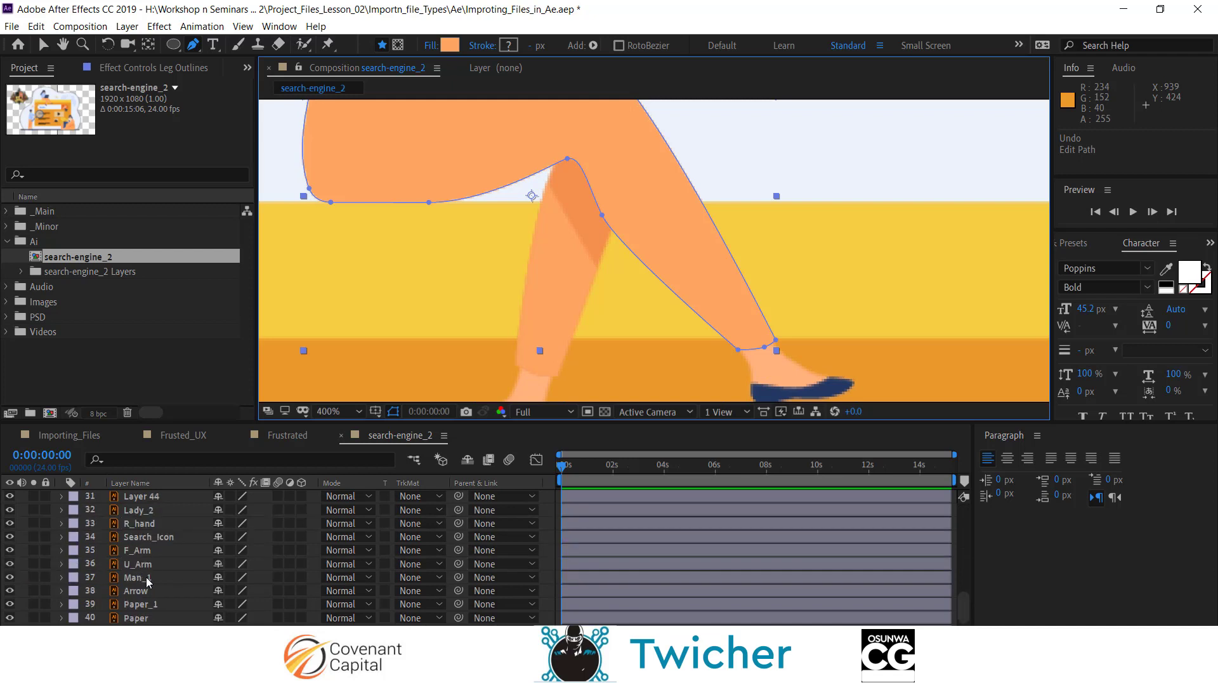
{"action": "scroll", "coordinate": [147, 580], "scroll_direction": "up", "scroll_amount": 5}
{"action": "left_click", "coordinate": [165, 436]}
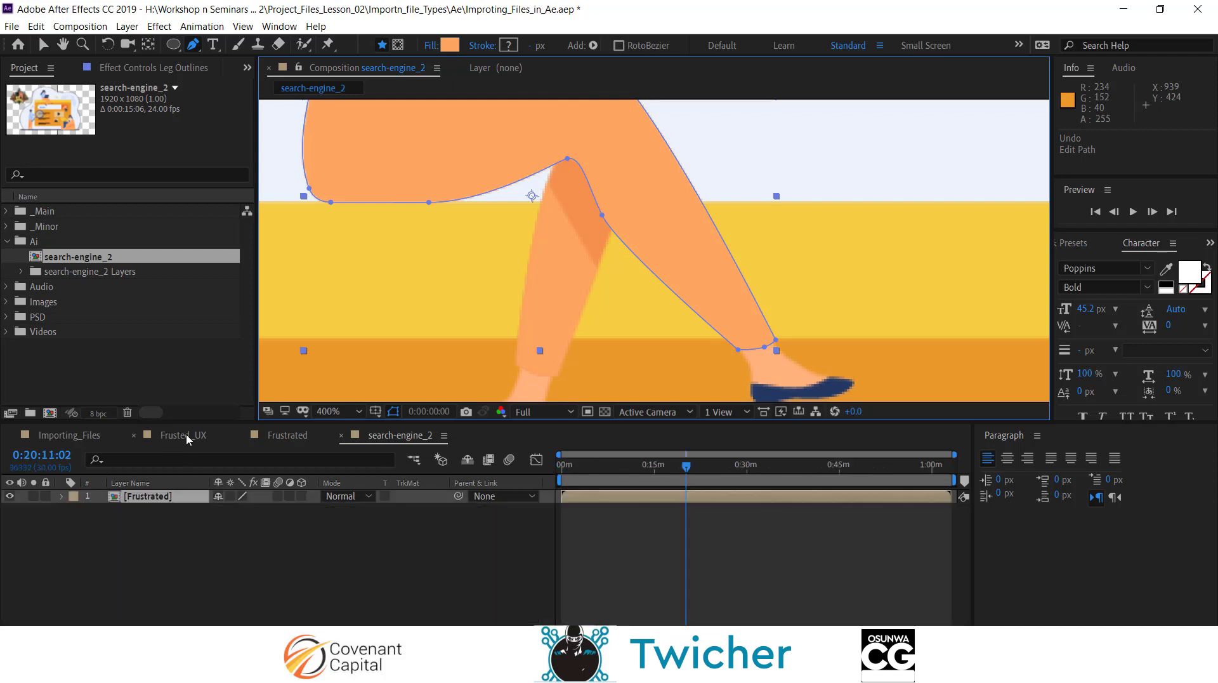
{"action": "left_click", "coordinate": [71, 436]}
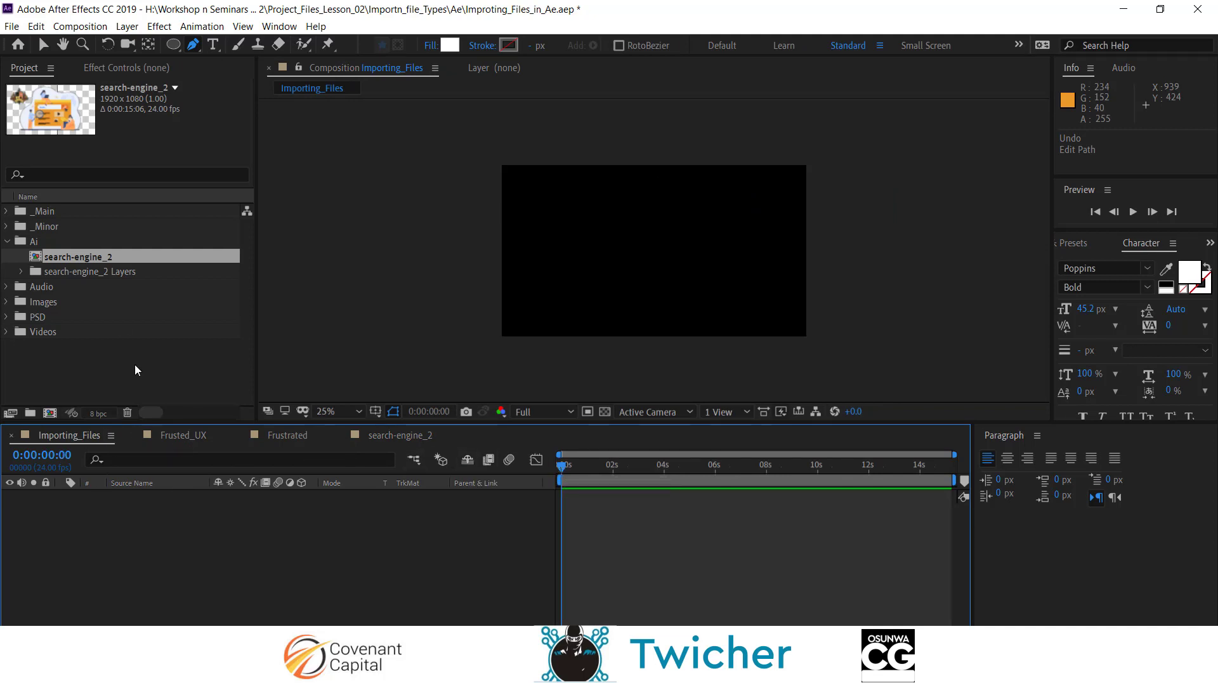
Step: Collapse the Ai folder and expand the Images folder in the project
{"action": "left_click", "coordinate": [7, 241]}
{"action": "left_click", "coordinate": [10, 272]}
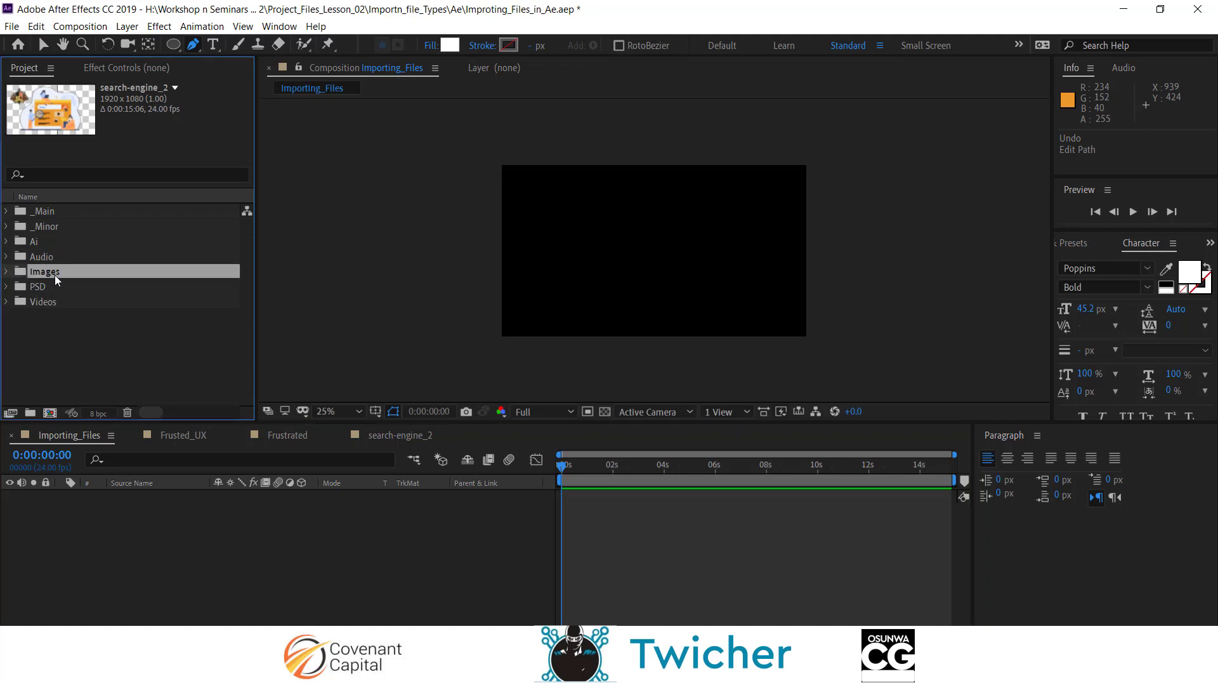
{"action": "left_click", "coordinate": [7, 271]}
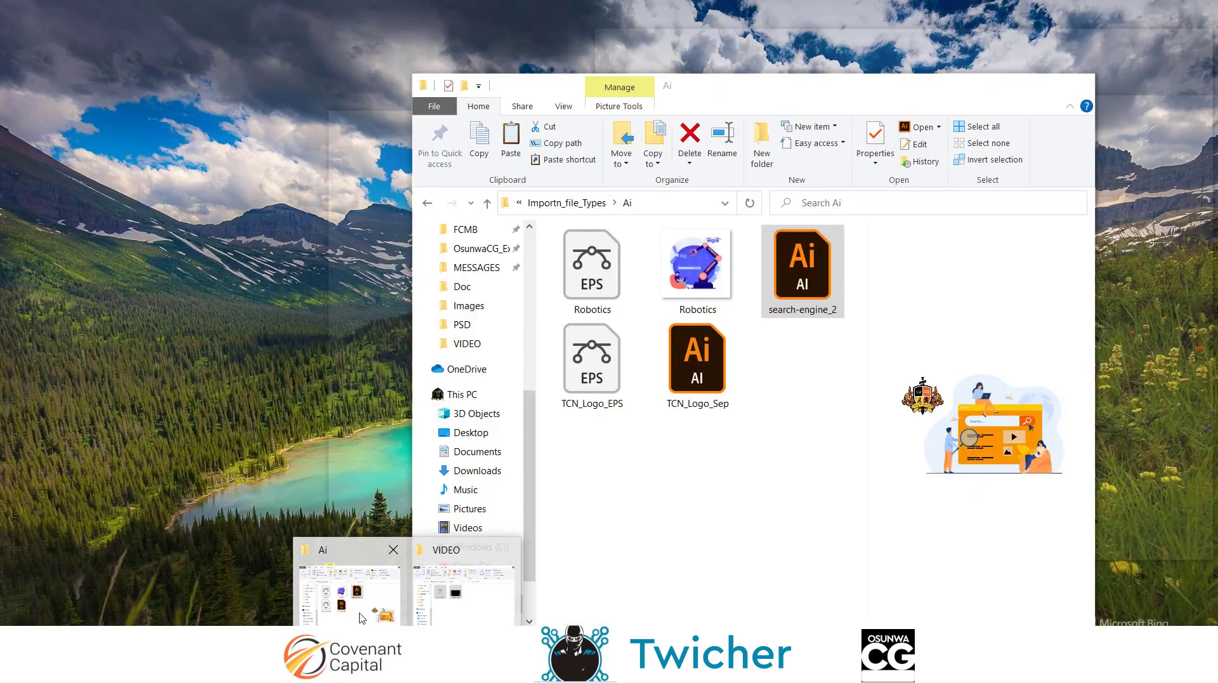
Step: Import all six pictures from the Images folder of Importn_file_Types in File Explorer into the project's Images folder
{"action": "left_click", "coordinate": [353, 602]}
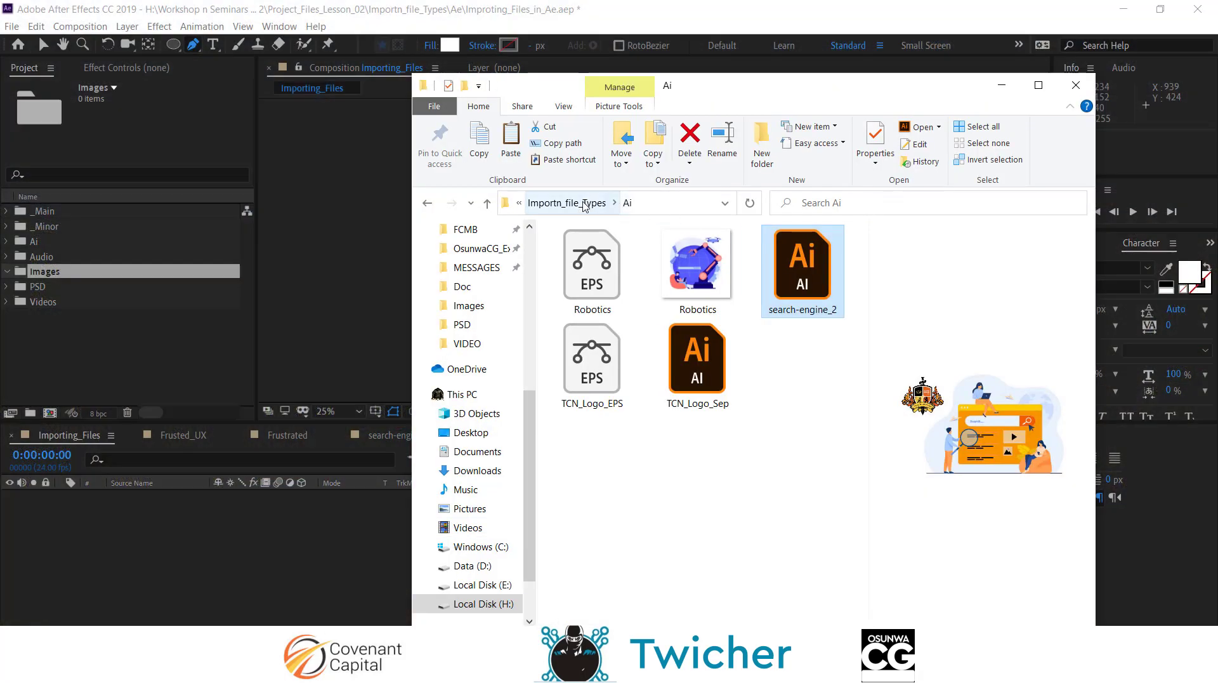
{"action": "left_click", "coordinate": [584, 205]}
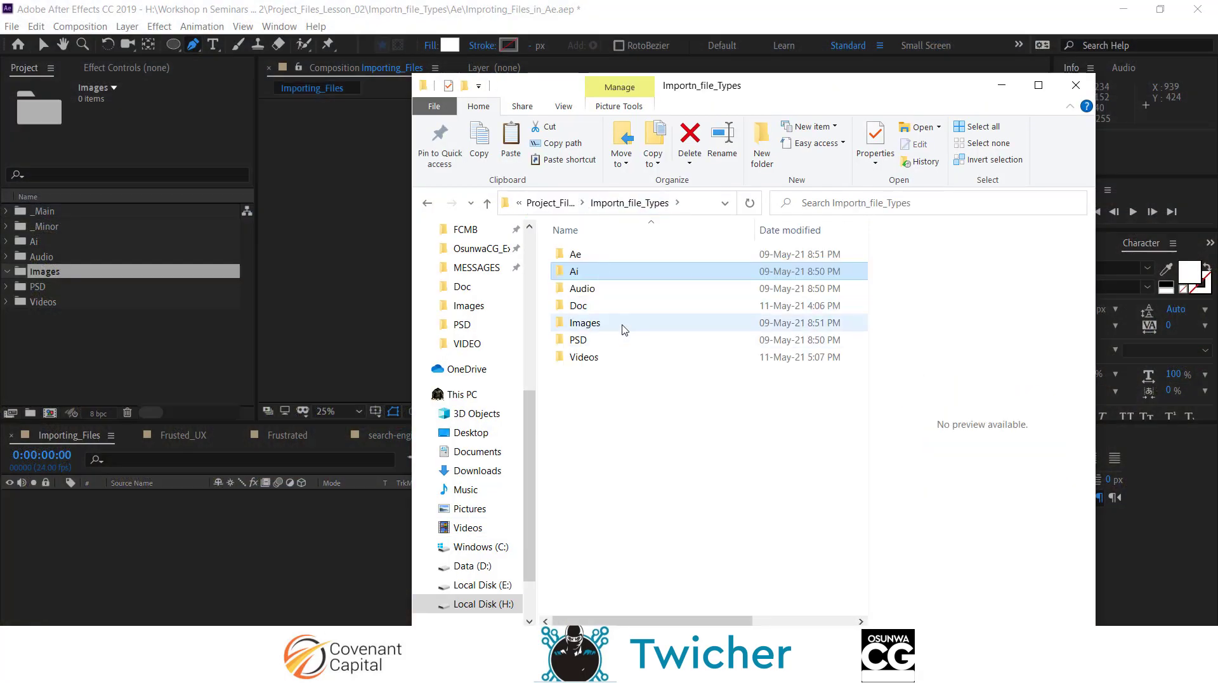
{"action": "left_click", "coordinate": [621, 329]}
{"action": "double_click", "coordinate": [624, 328]}
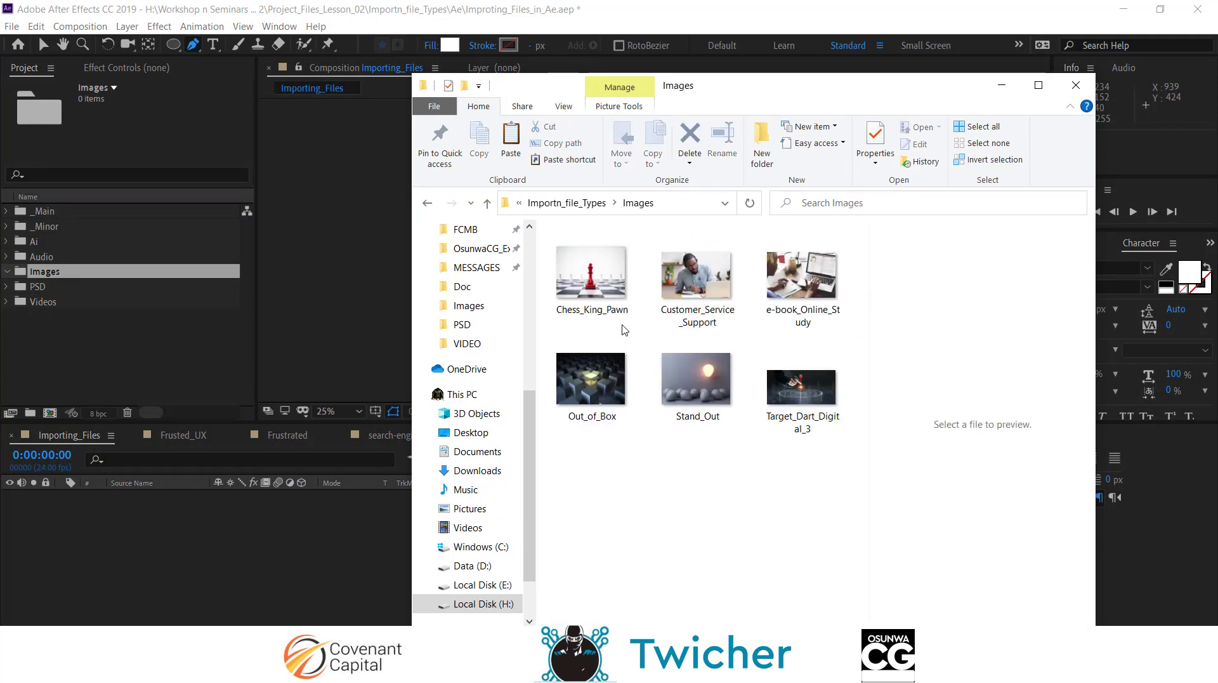
{"action": "left_click_drag", "start_coordinate": [632, 328], "coordinate": [587, 286]}
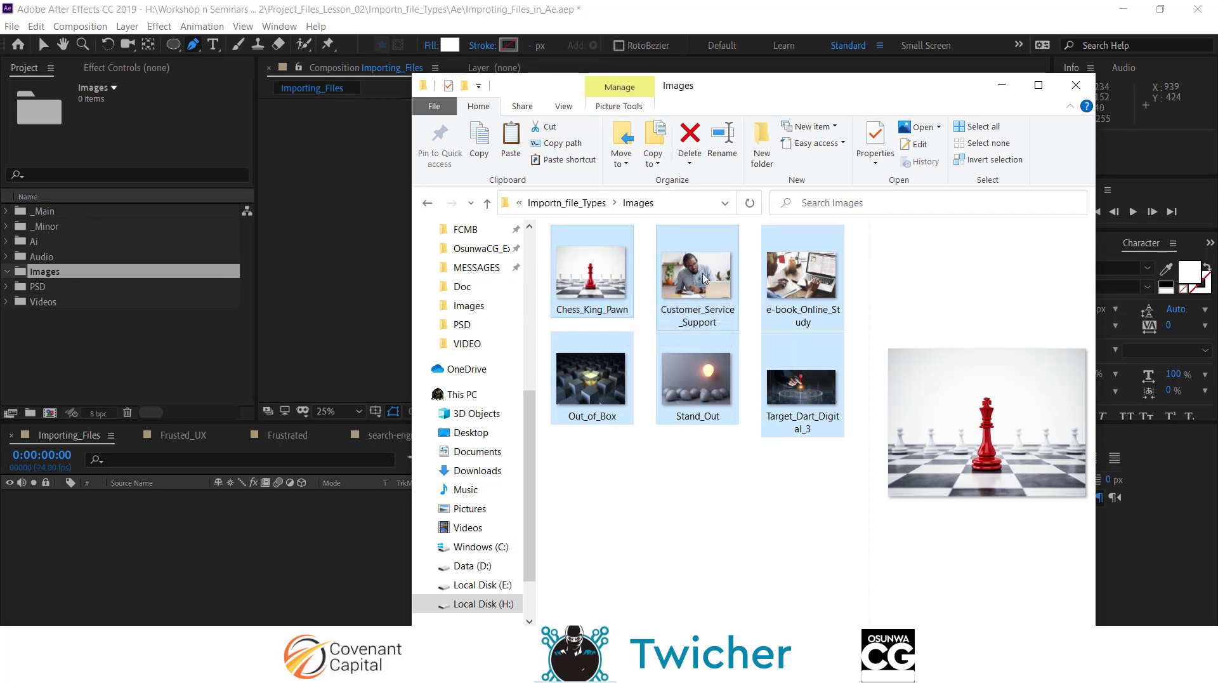
{"action": "left_click_drag", "start_coordinate": [701, 274], "coordinate": [46, 274]}
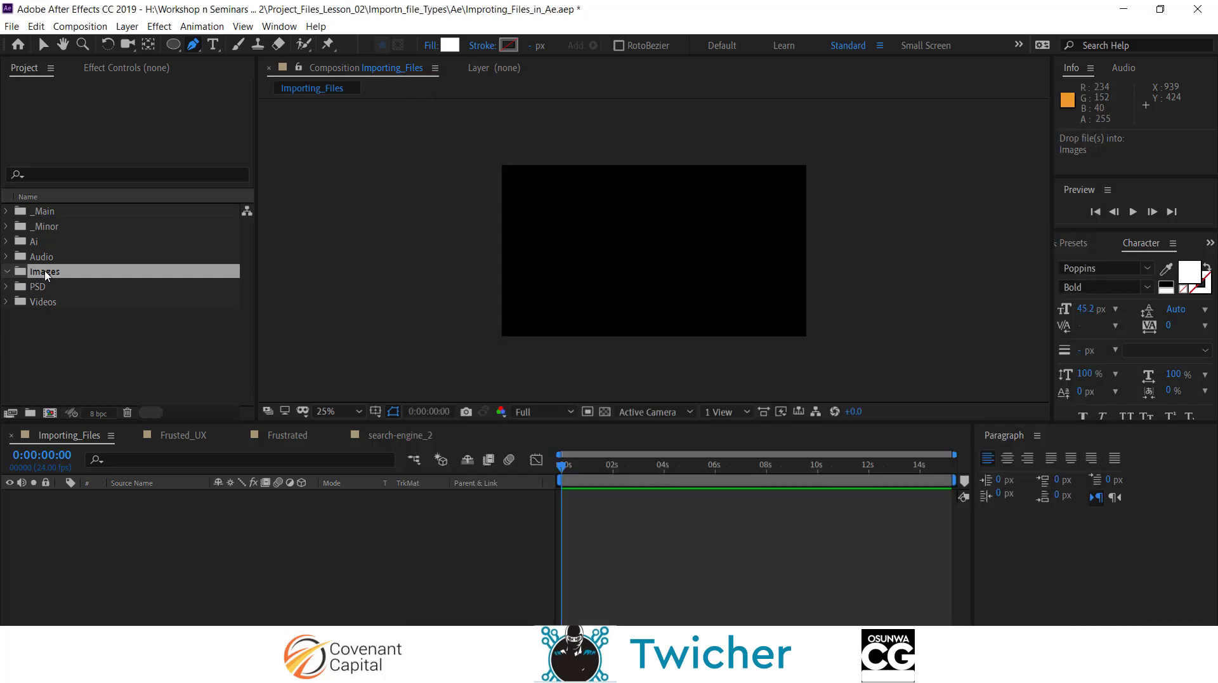
{"action": "left_click_drag", "start_coordinate": [45, 274], "coordinate": [45, 274]}
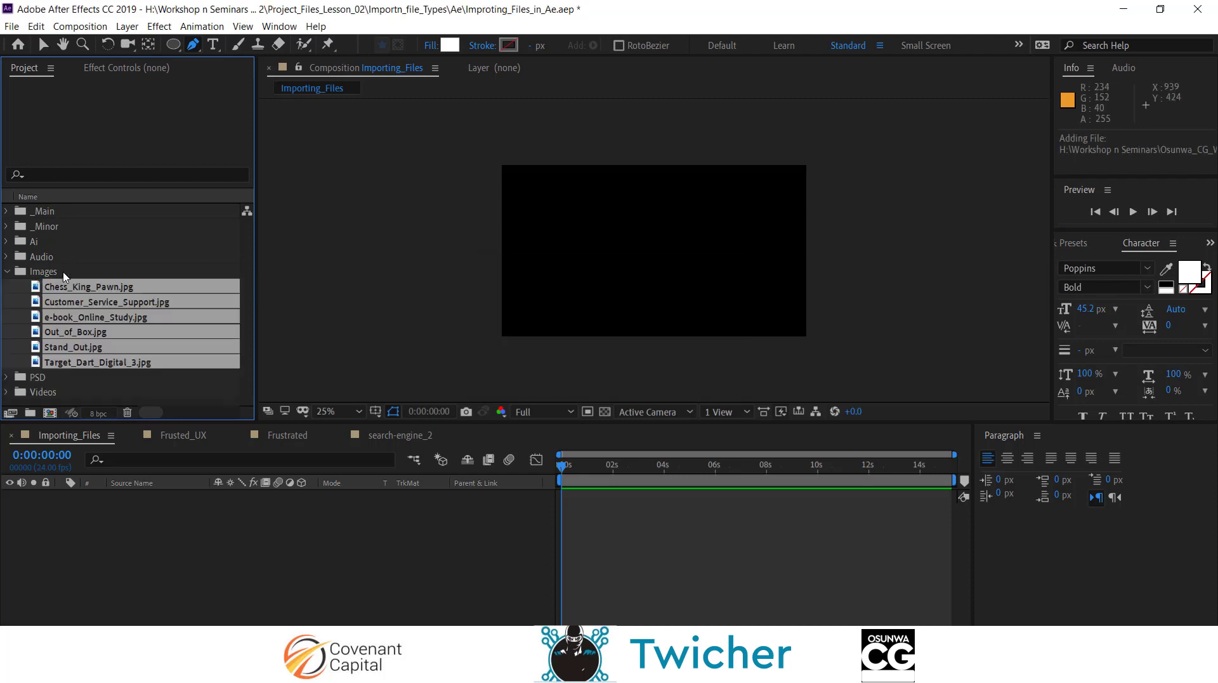
Step: Switch to WPS Office to read the Script_02_Outstanding document, and return to the After Effects project
{"action": "mouse_move", "coordinate": [876, 673]}
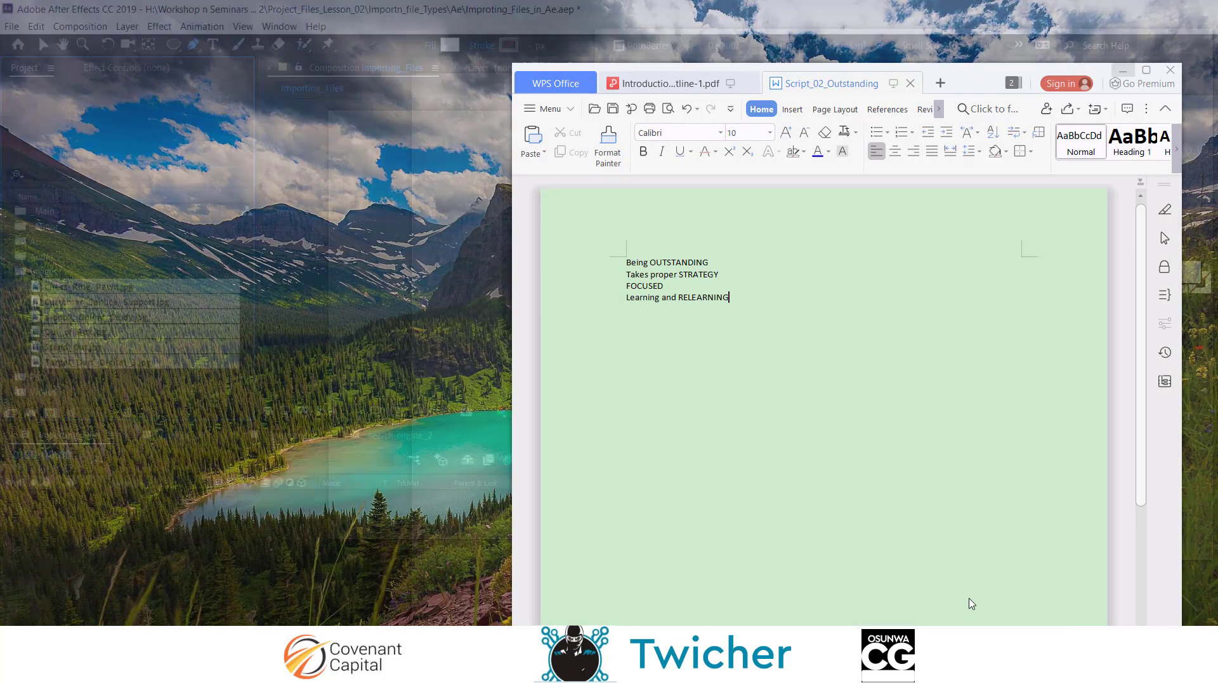
{"action": "left_click", "coordinate": [977, 603]}
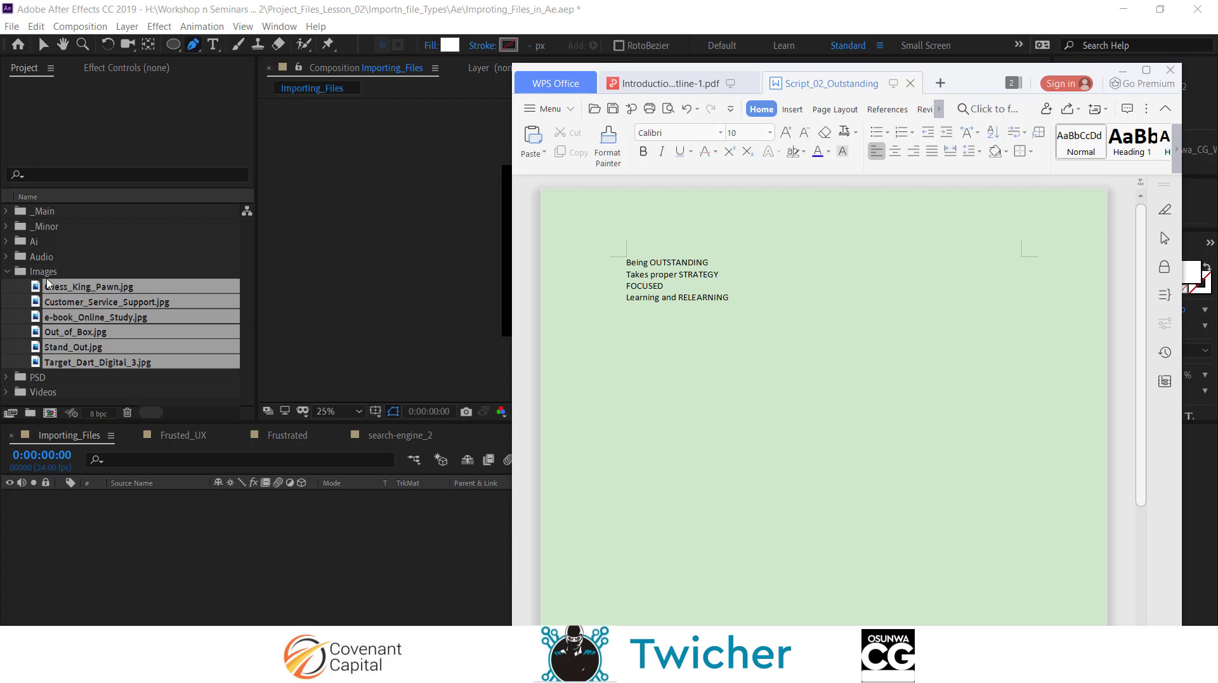
{"action": "left_click", "coordinate": [50, 284]}
Step: Preview the imported pictures in the project's Images folder one by one, up to Chess_King_Pawn.jpg
{"action": "left_click", "coordinate": [92, 362]}
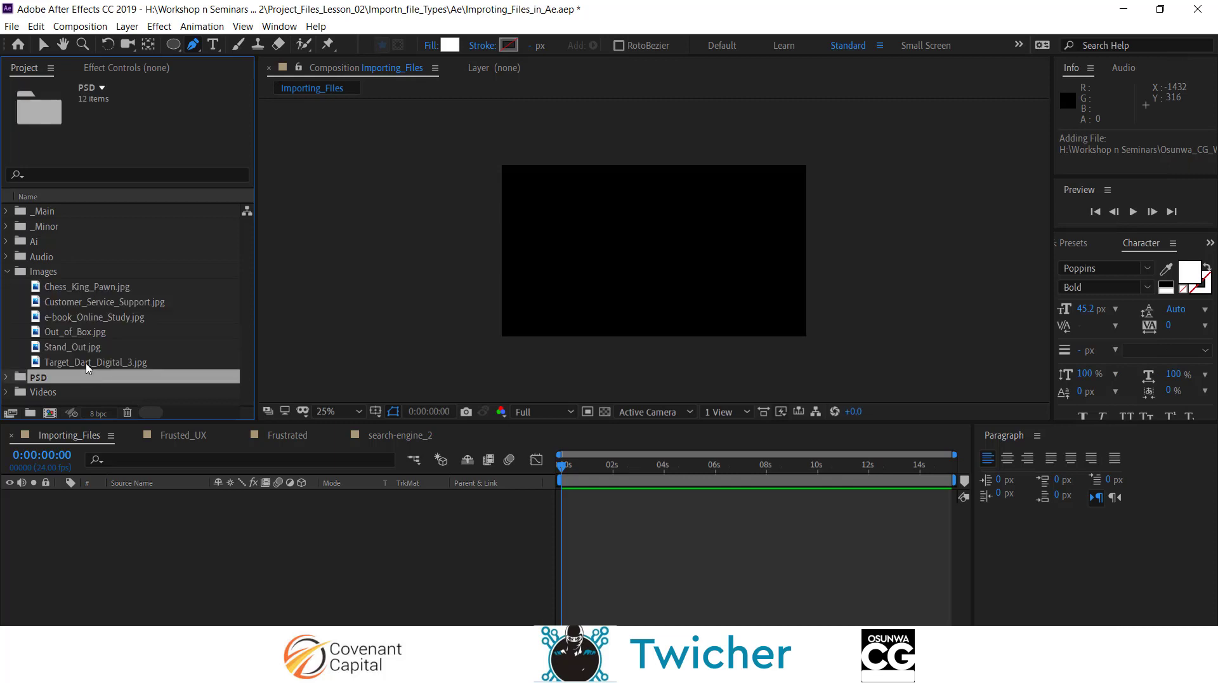
{"action": "left_click", "coordinate": [96, 344]}
{"action": "left_click", "coordinate": [102, 331]}
{"action": "left_click", "coordinate": [111, 317]}
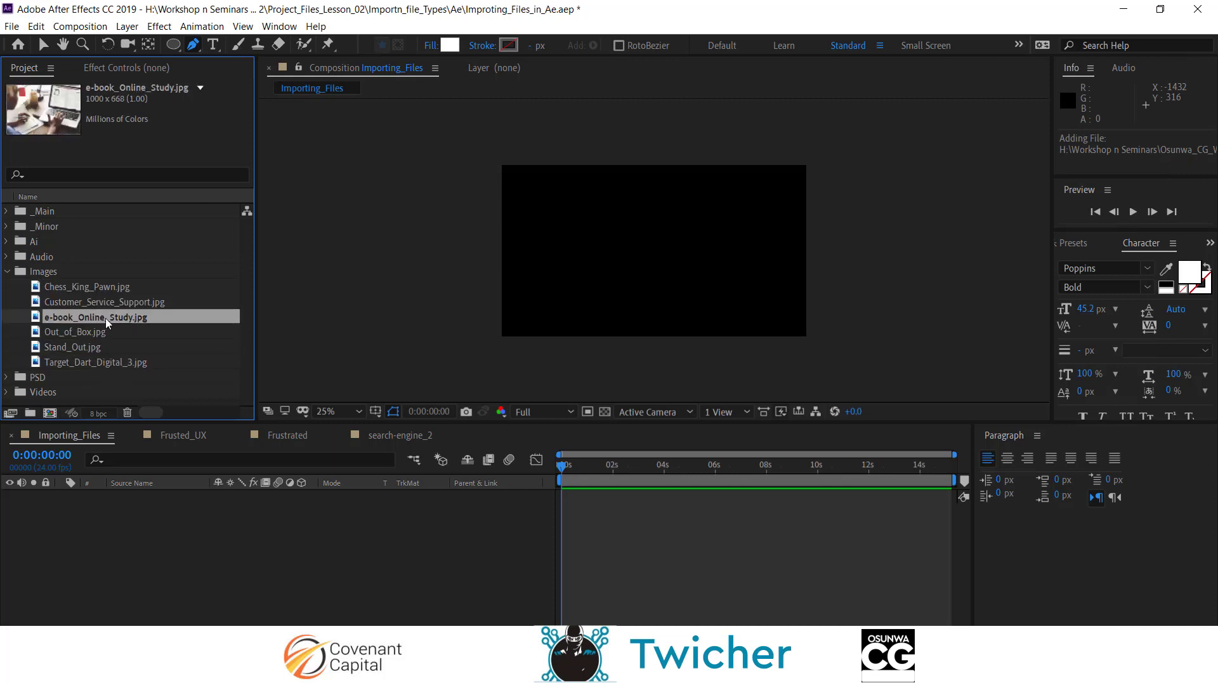
{"action": "left_click", "coordinate": [122, 302]}
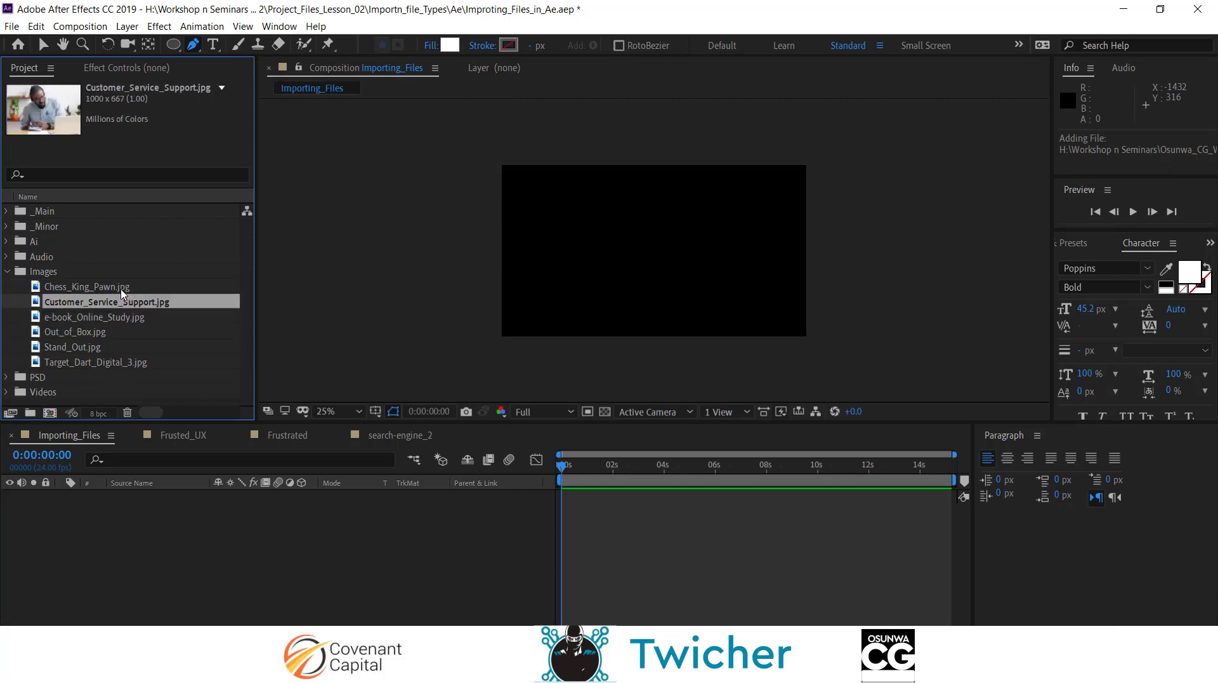
{"action": "left_click", "coordinate": [124, 291]}
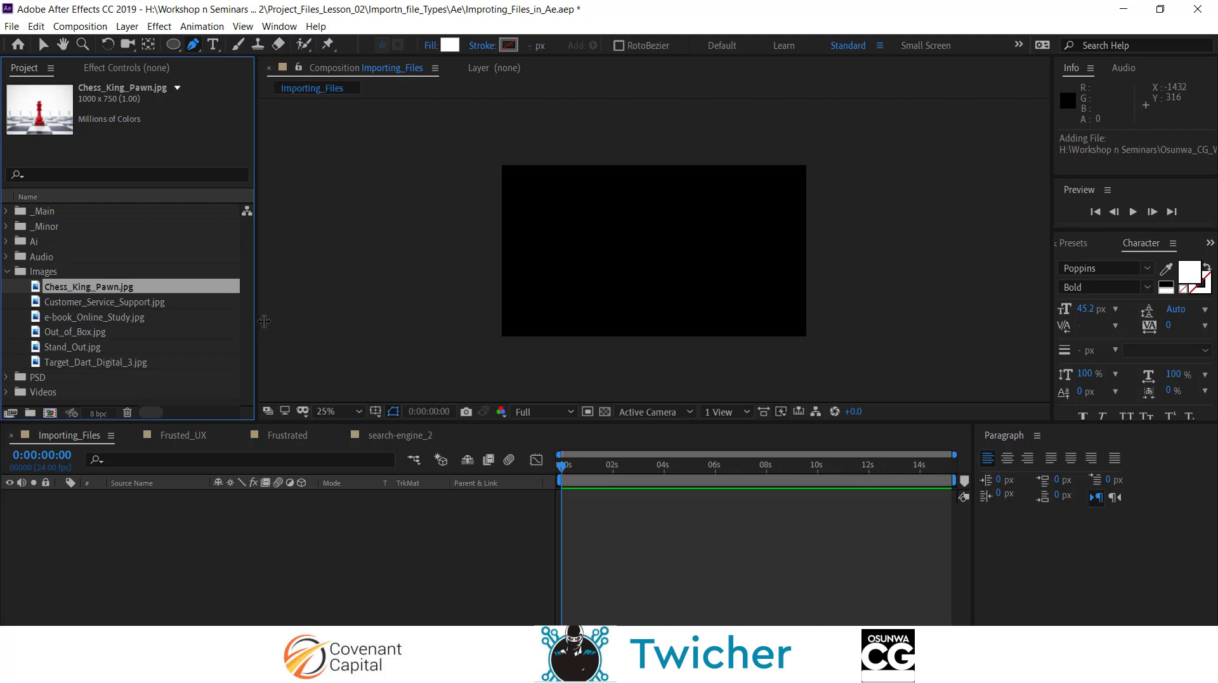
Step: Widen the Project panel and preview the Target_Dart_Digital_3, Stand_Out and e-book_Online_Study images
{"action": "left_click_drag", "start_coordinate": [254, 329], "coordinate": [368, 345]}
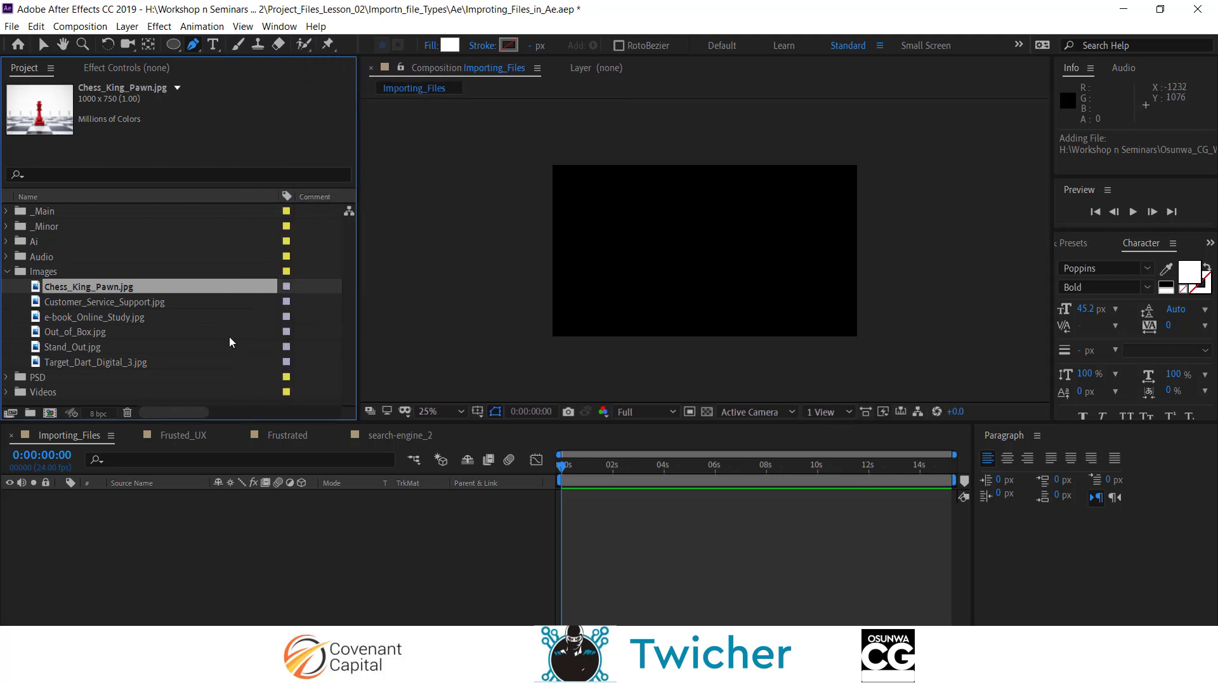
{"action": "left_click", "coordinate": [89, 364]}
{"action": "left_click", "coordinate": [88, 349]}
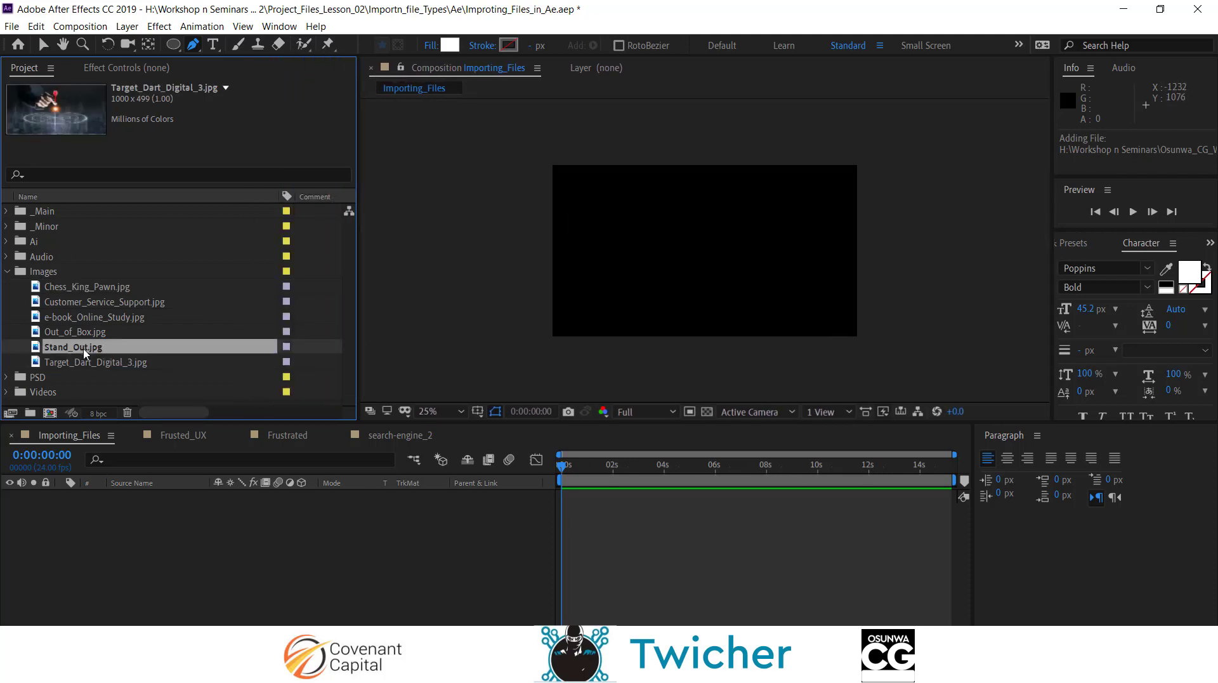
{"action": "left_click", "coordinate": [91, 316]}
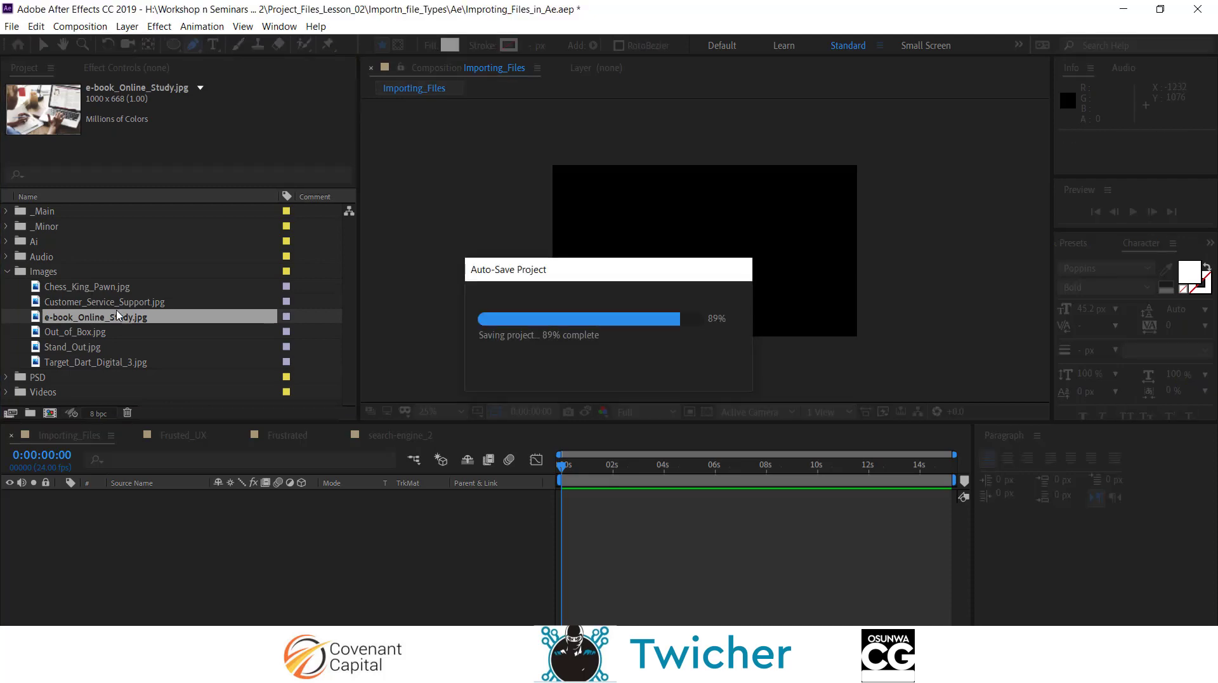
Step: Import Woman_Speak_PNG from the Images folder of Working_with_Dif_Files_Types in File Explorer into the project's Images folder
{"action": "mouse_move", "coordinate": [407, 670]}
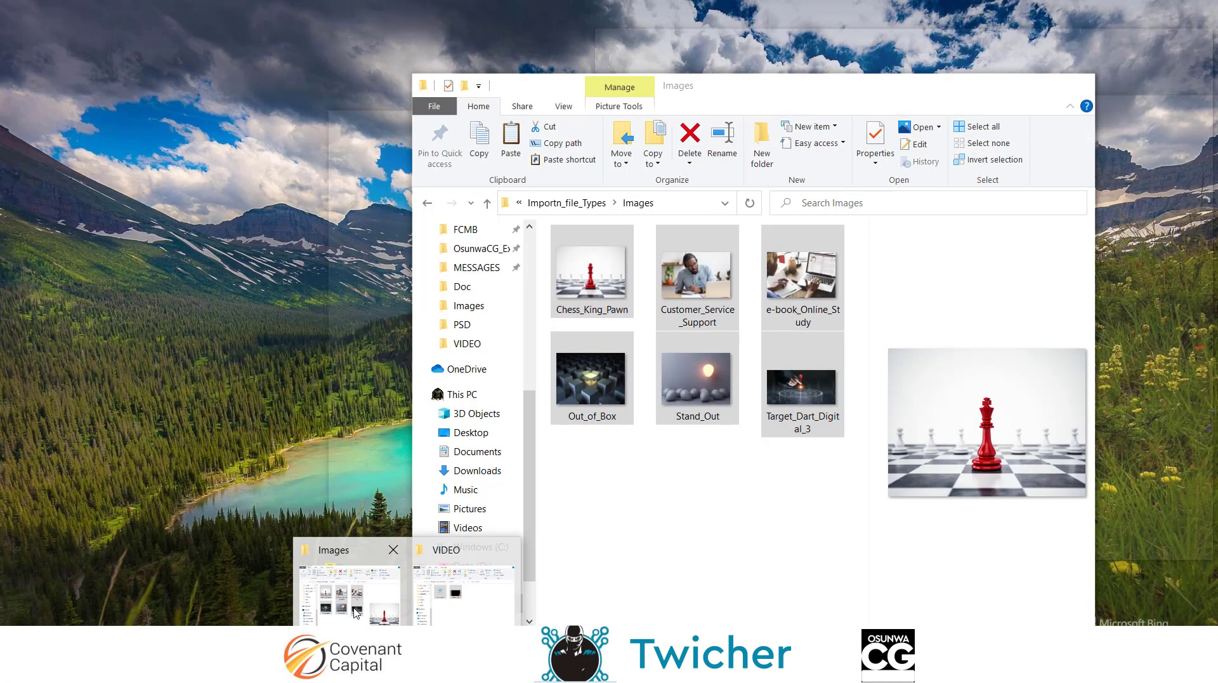
{"action": "left_click", "coordinate": [349, 603]}
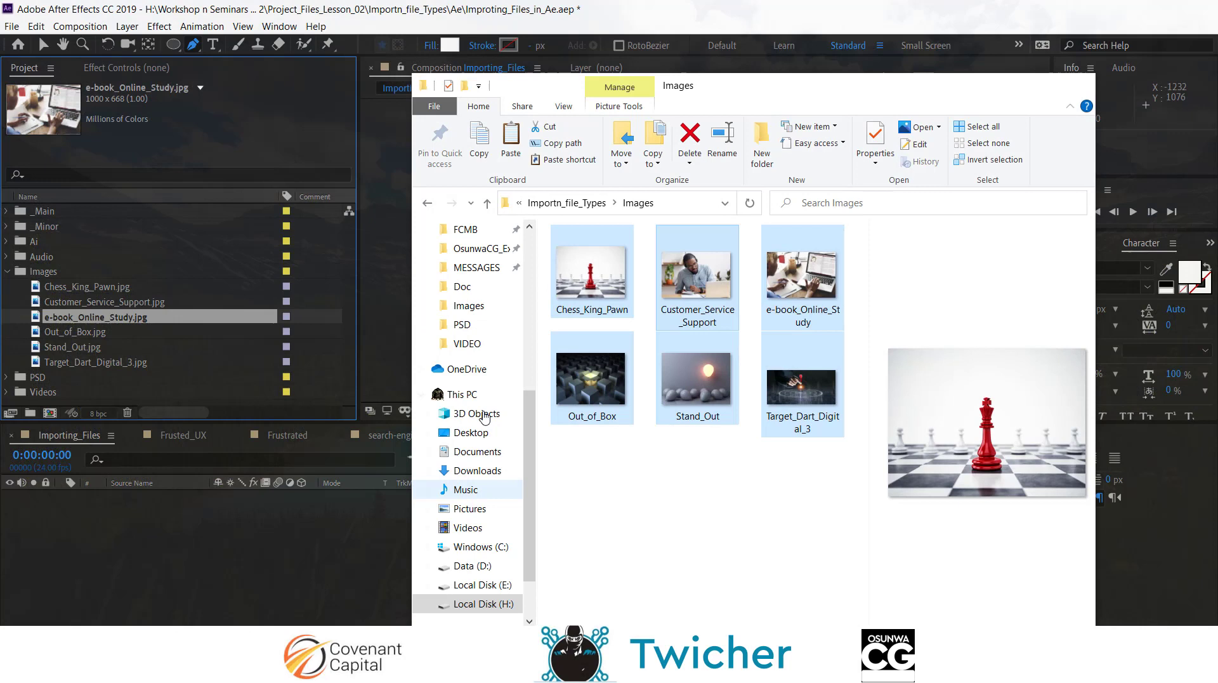
{"action": "left_click", "coordinate": [592, 203]}
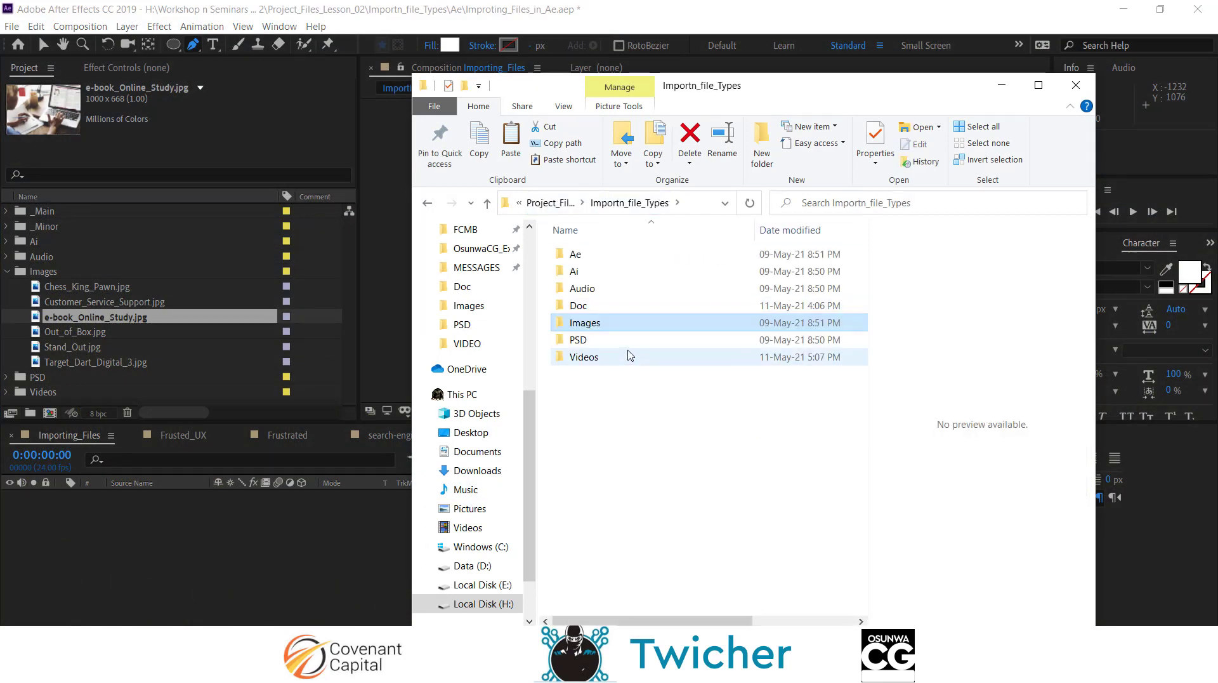
{"action": "left_click", "coordinate": [550, 203]}
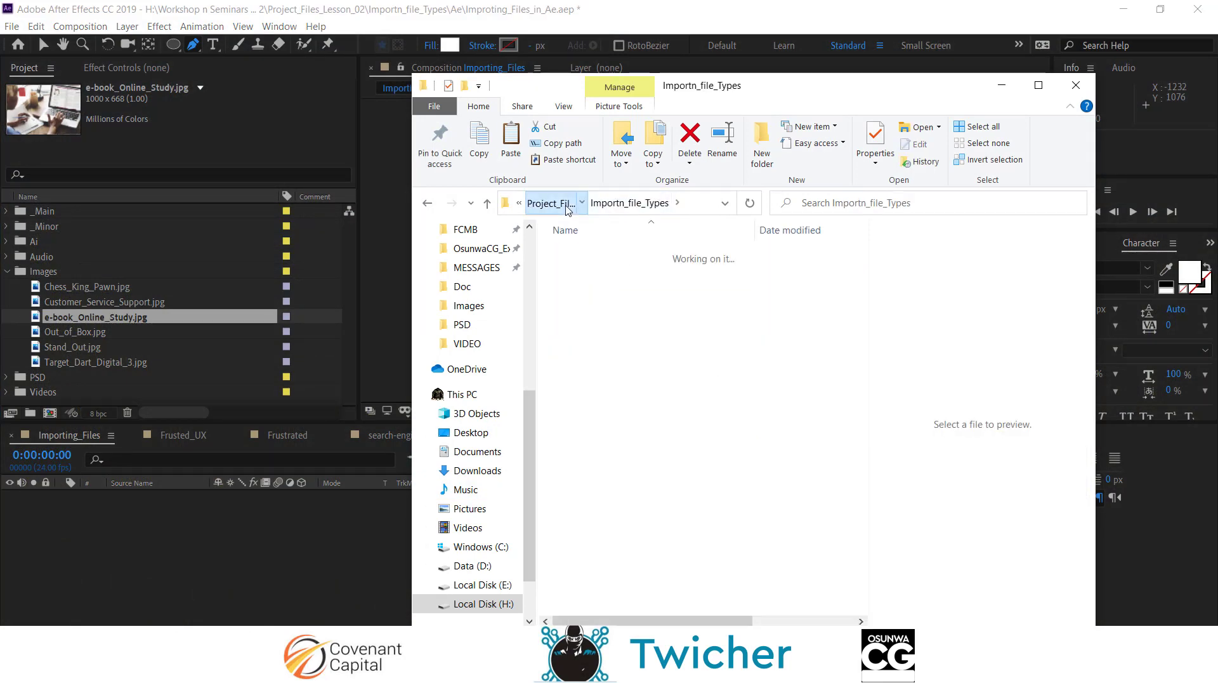
{"action": "double_click", "coordinate": [611, 272]}
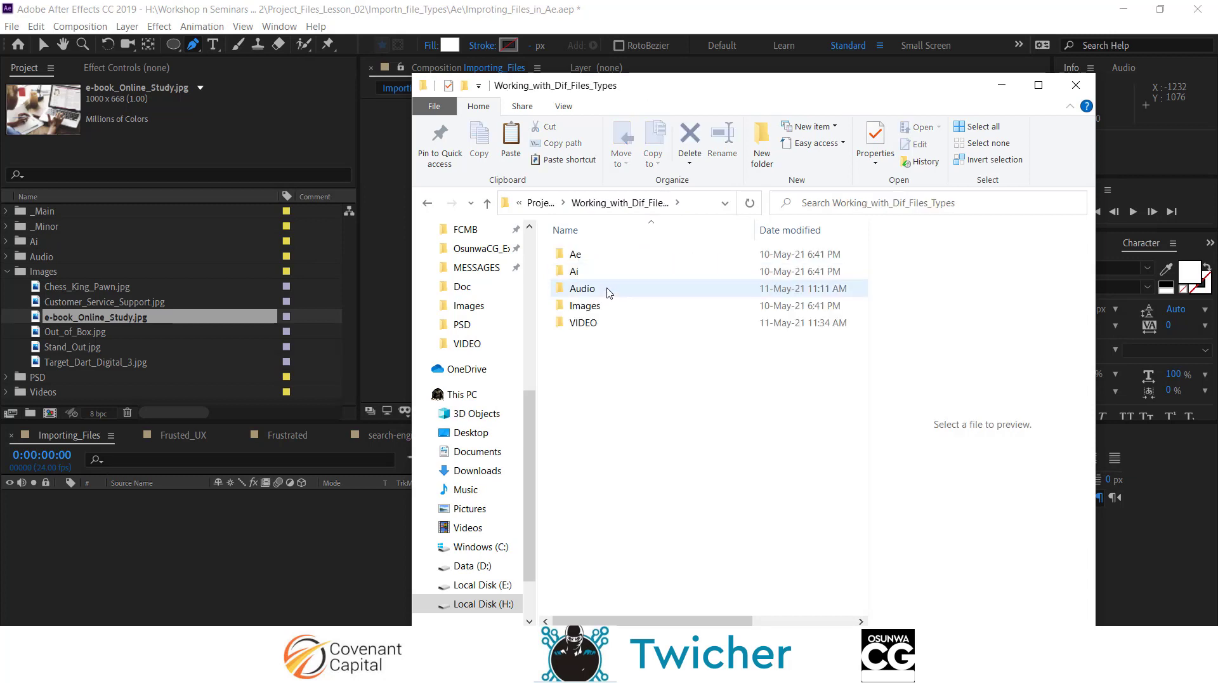
{"action": "double_click", "coordinate": [608, 315]}
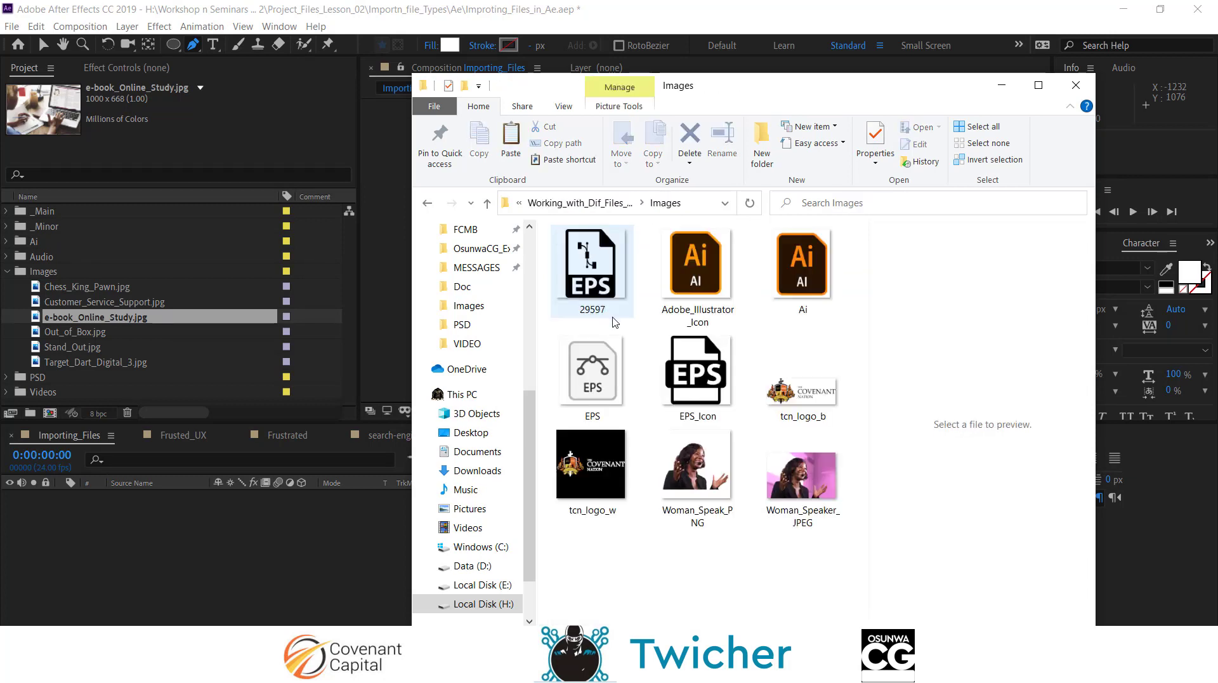
{"action": "left_click", "coordinate": [707, 487]}
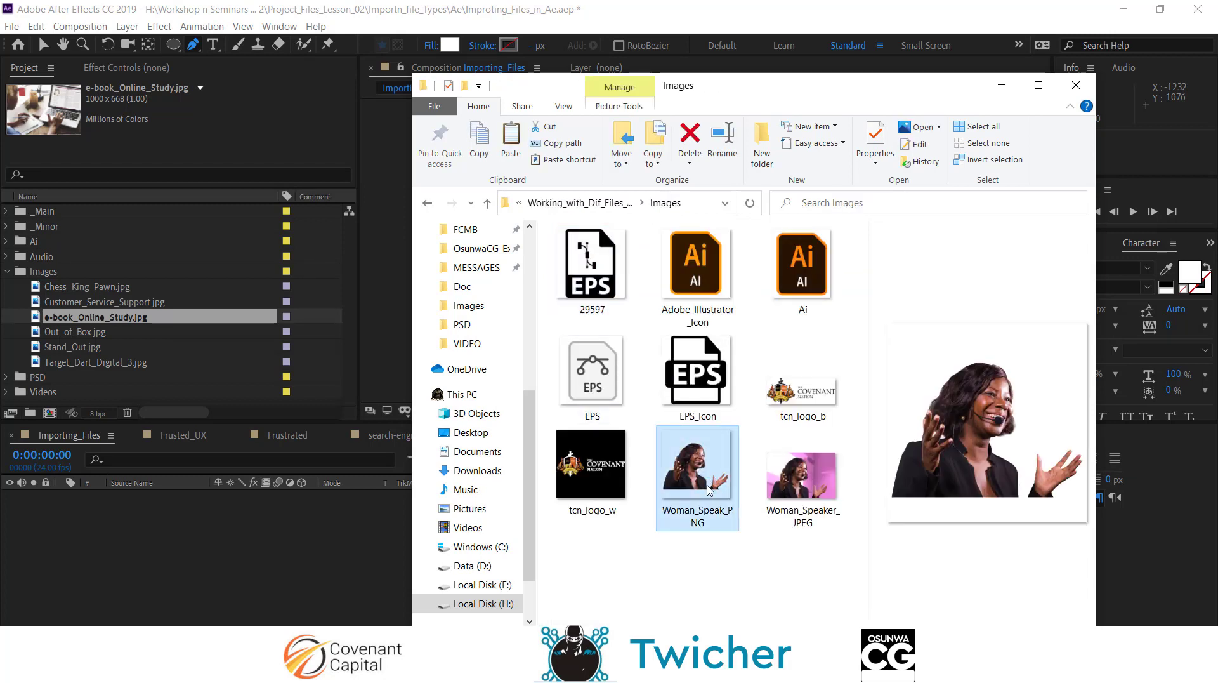
{"action": "left_click_drag", "start_coordinate": [714, 482], "coordinate": [106, 277]}
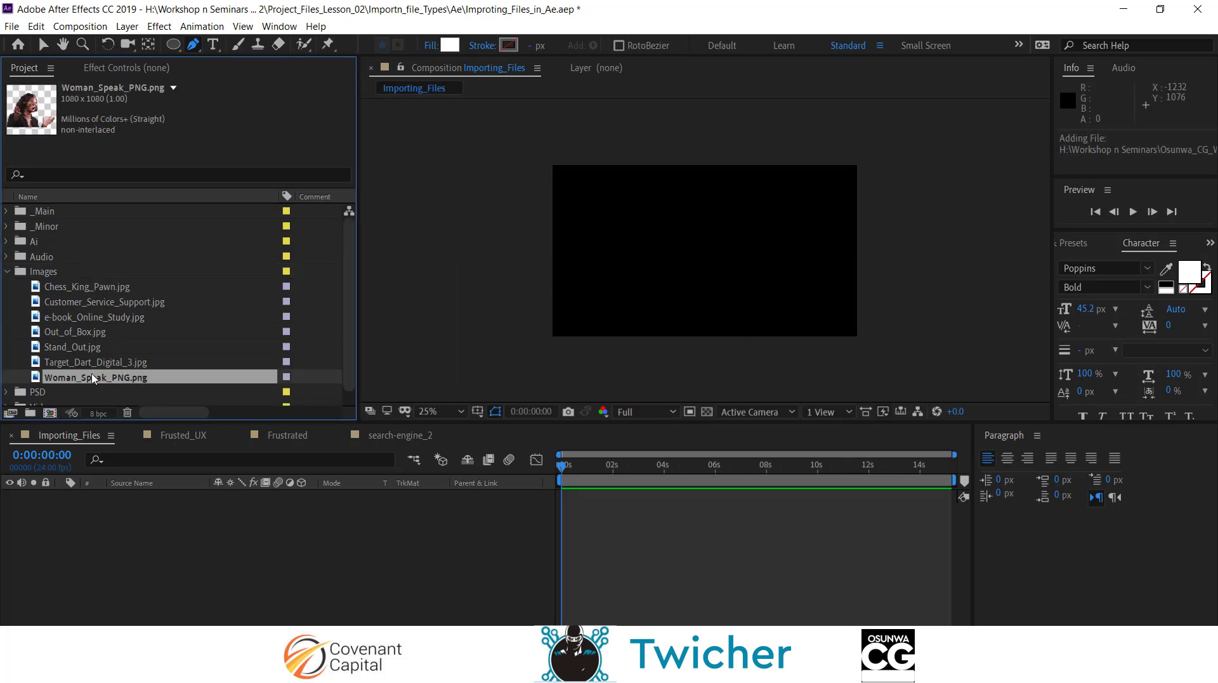
Step: Look through the thumbnails of the JPG pictures and Woman_Speak_PNG.png in the project's Images folder
{"action": "left_click", "coordinate": [53, 367]}
{"action": "left_click", "coordinate": [62, 351]}
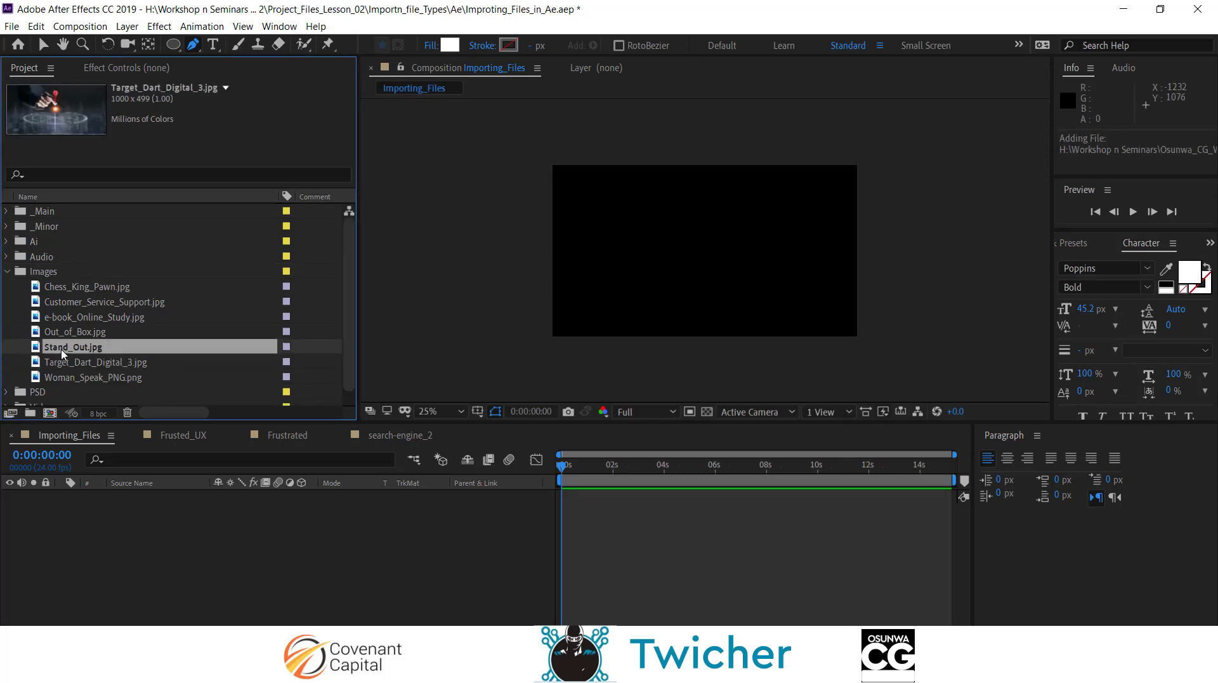
{"action": "left_click", "coordinate": [72, 318]}
{"action": "left_click", "coordinate": [91, 287]}
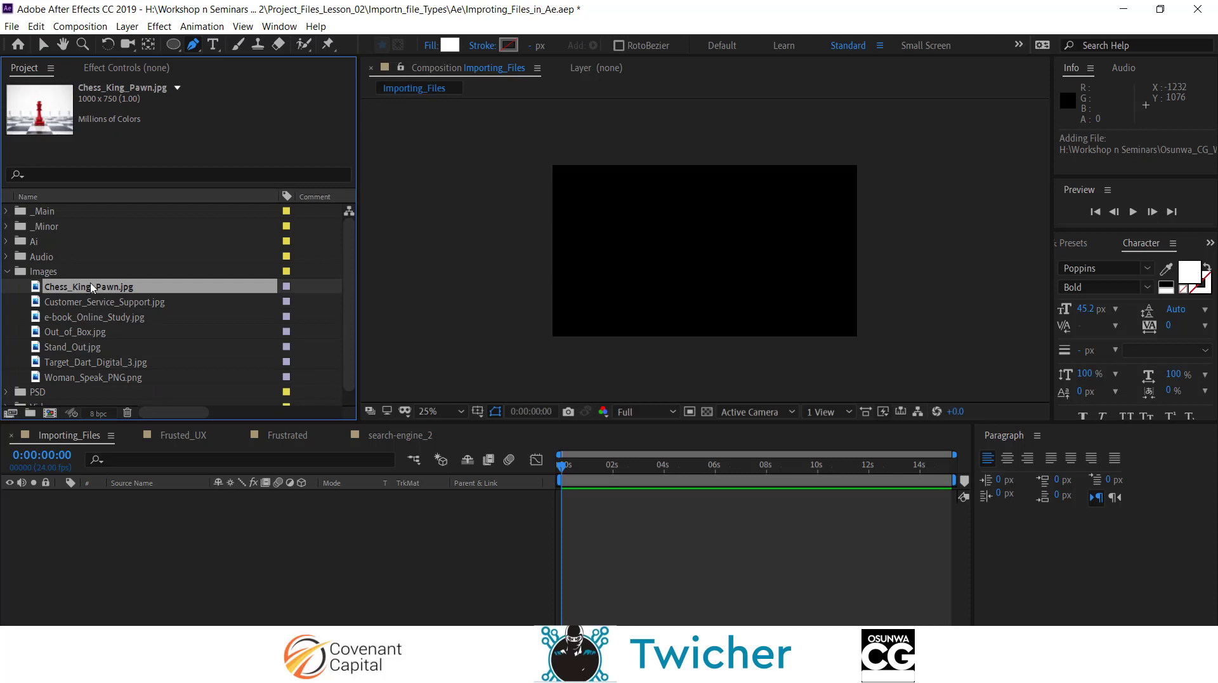
{"action": "left_click", "coordinate": [92, 298]}
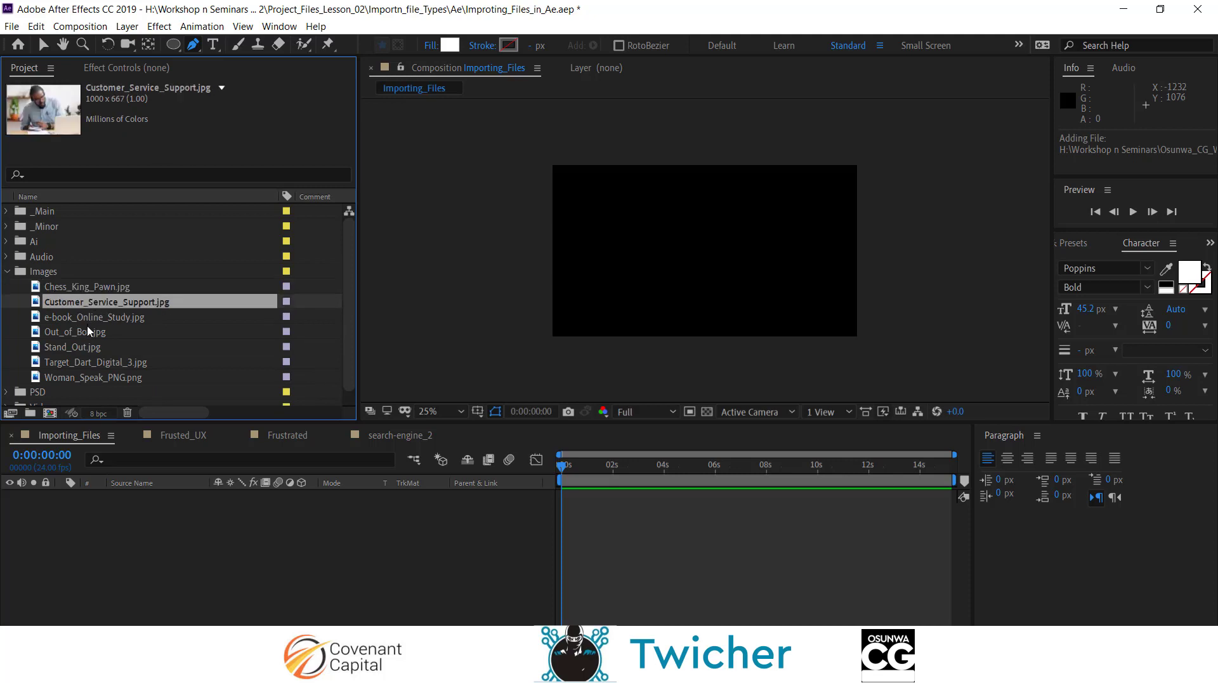
{"action": "left_click", "coordinate": [88, 319]}
{"action": "left_click", "coordinate": [87, 335]}
{"action": "left_click", "coordinate": [85, 361]}
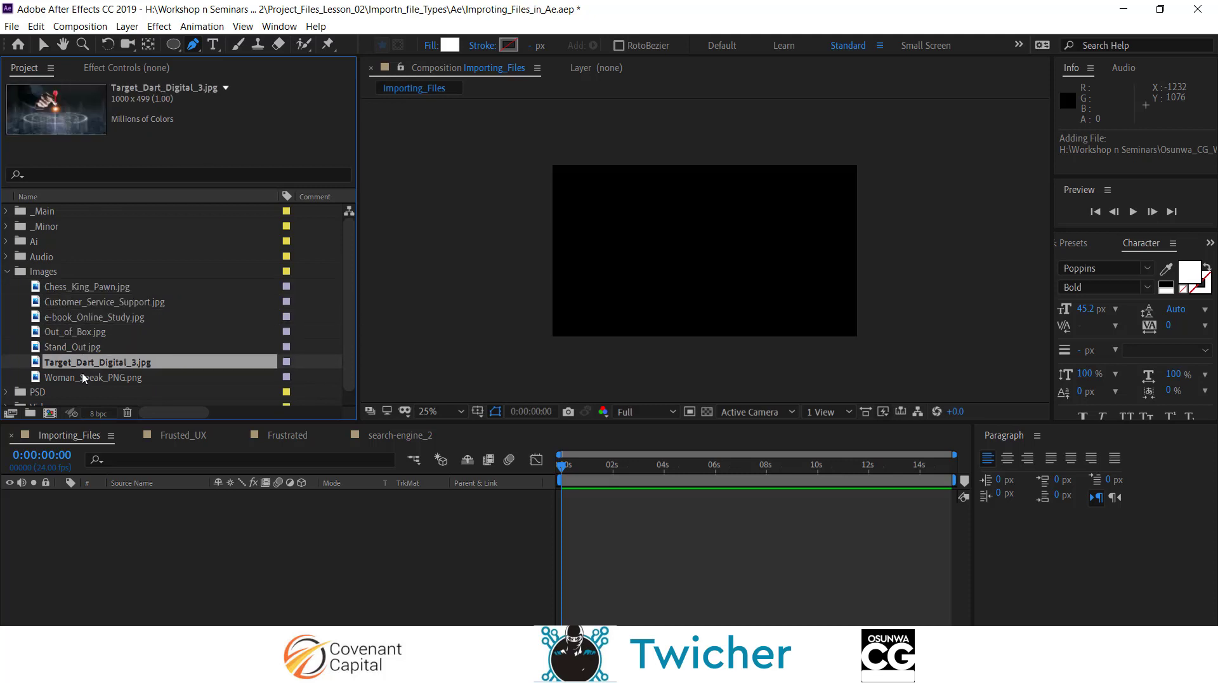
{"action": "left_click", "coordinate": [86, 378]}
{"action": "left_click", "coordinate": [85, 362]}
{"action": "left_click", "coordinate": [87, 347]}
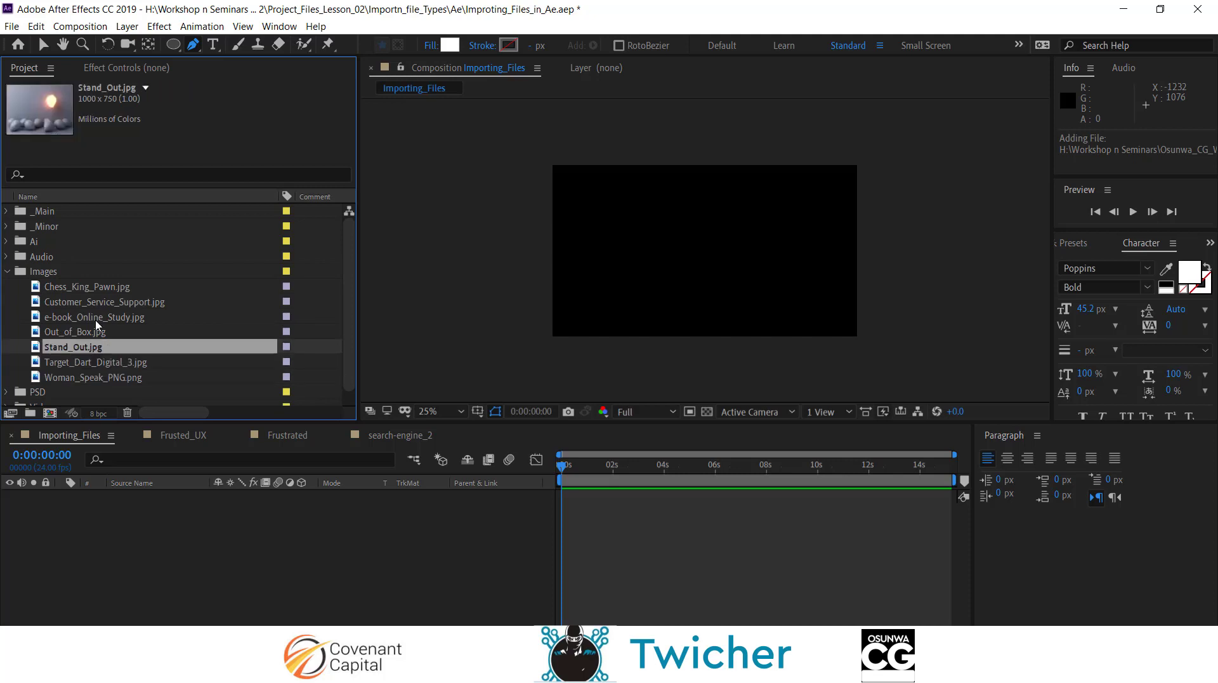
{"action": "left_click", "coordinate": [99, 318]}
{"action": "left_click", "coordinate": [103, 301]}
{"action": "left_click", "coordinate": [107, 289]}
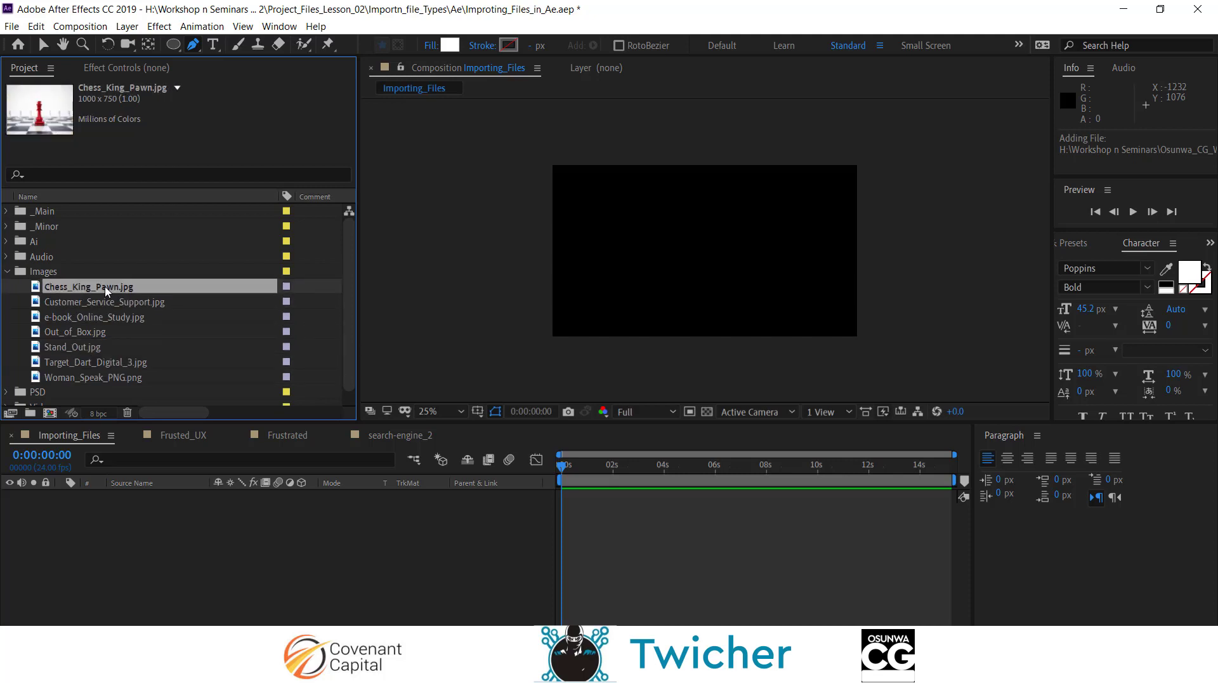
Step: Add Woman_Speak_PNG.png to the Importing_Files composition and move it slightly down and right, to about 1004, 608
{"action": "mouse_move", "coordinate": [348, 306]}
{"action": "left_mouse_down"}
{"action": "mouse_move", "coordinate": [347, 334]}
{"action": "mouse_move", "coordinate": [354, 299]}
{"action": "left_mouse_up"}
{"action": "left_click_drag", "start_coordinate": [81, 379], "coordinate": [162, 547]}
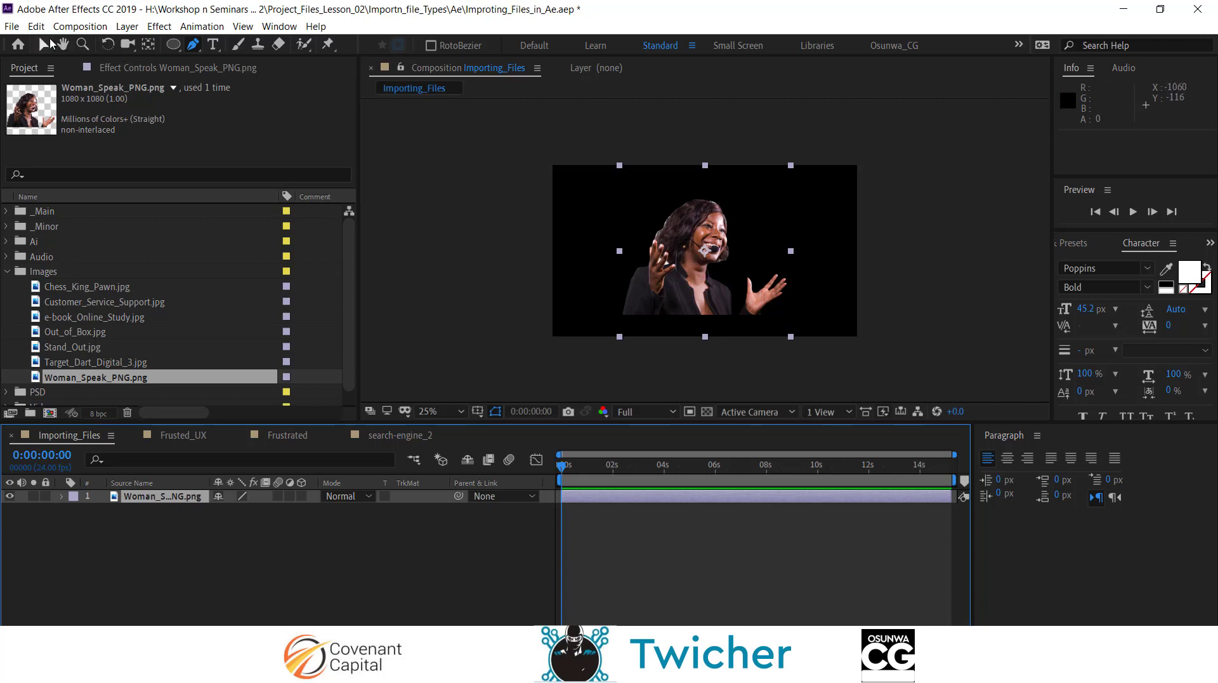
{"action": "left_click", "coordinate": [43, 44]}
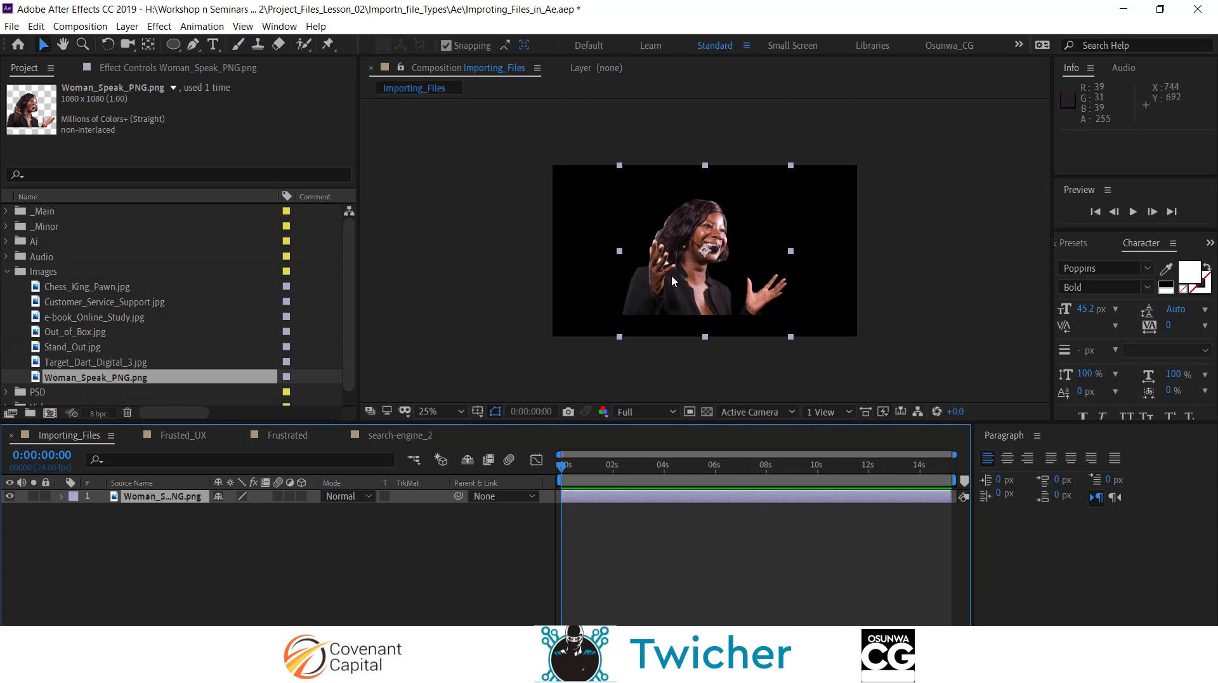
{"action": "left_click_drag", "start_coordinate": [675, 281], "coordinate": [680, 288]}
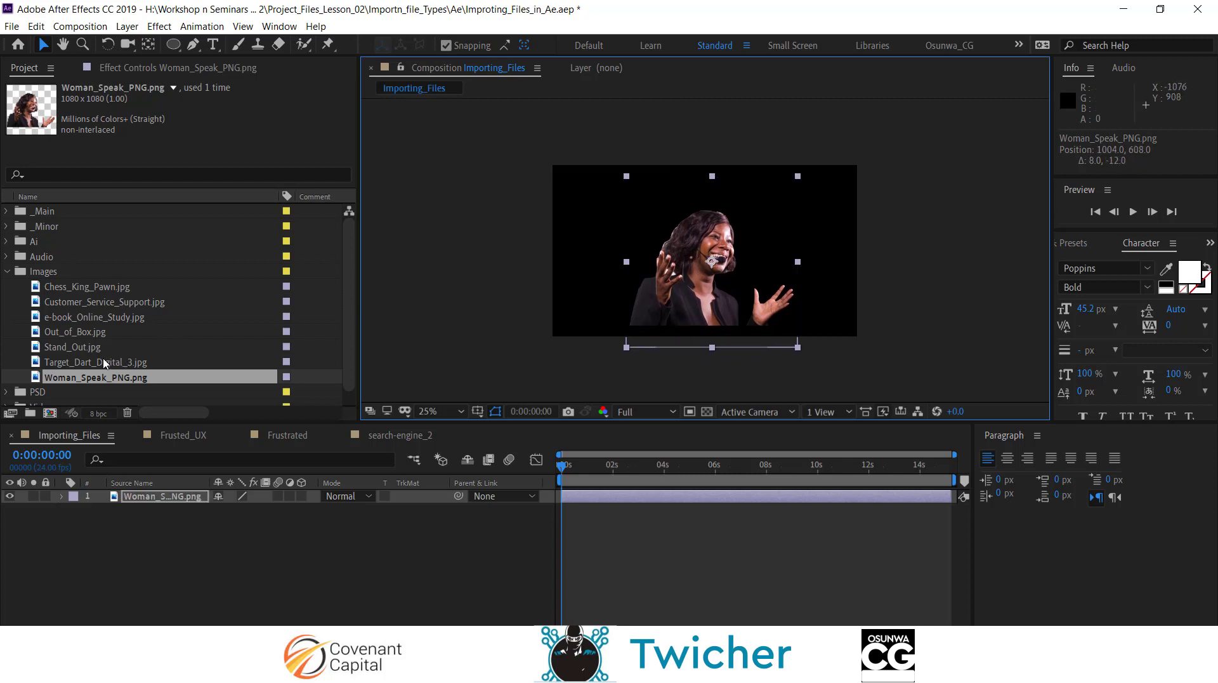
Step: Place Target_Dart_Digital_3.jpg beneath the woman layer as a background and scale it to 222%
{"action": "left_click_drag", "start_coordinate": [104, 363], "coordinate": [348, 558]}
{"action": "key", "text": "s"}
{"action": "left_click", "coordinate": [348, 559]}
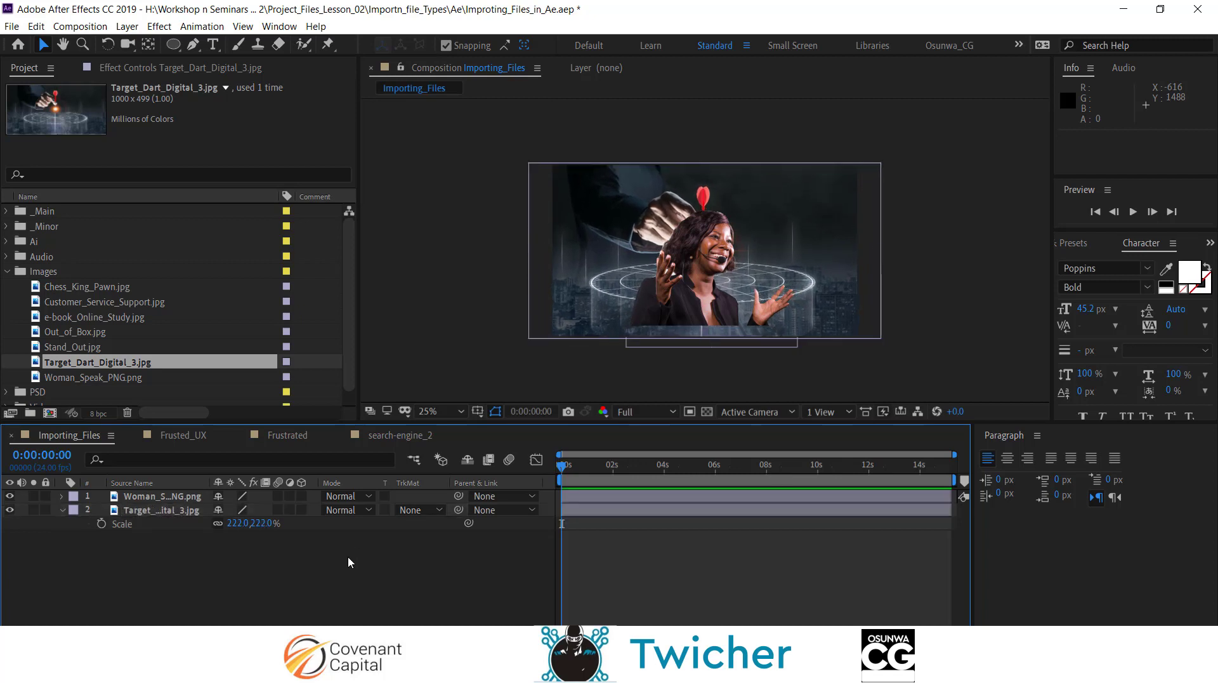
Step: Import the Happy Times MP3 and WAV files from the Audio folder of Importn_file_Types into the project's Audio folder, and select the WAV
{"action": "left_click", "coordinate": [7, 271]}
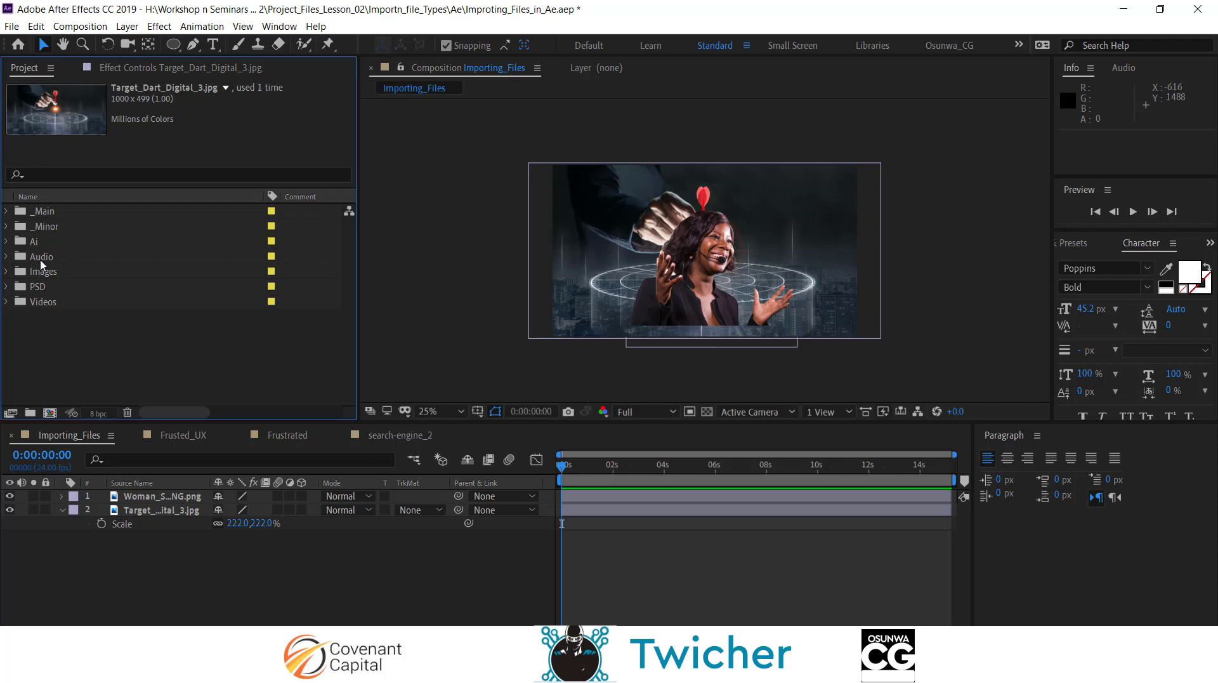
{"action": "left_click", "coordinate": [13, 260]}
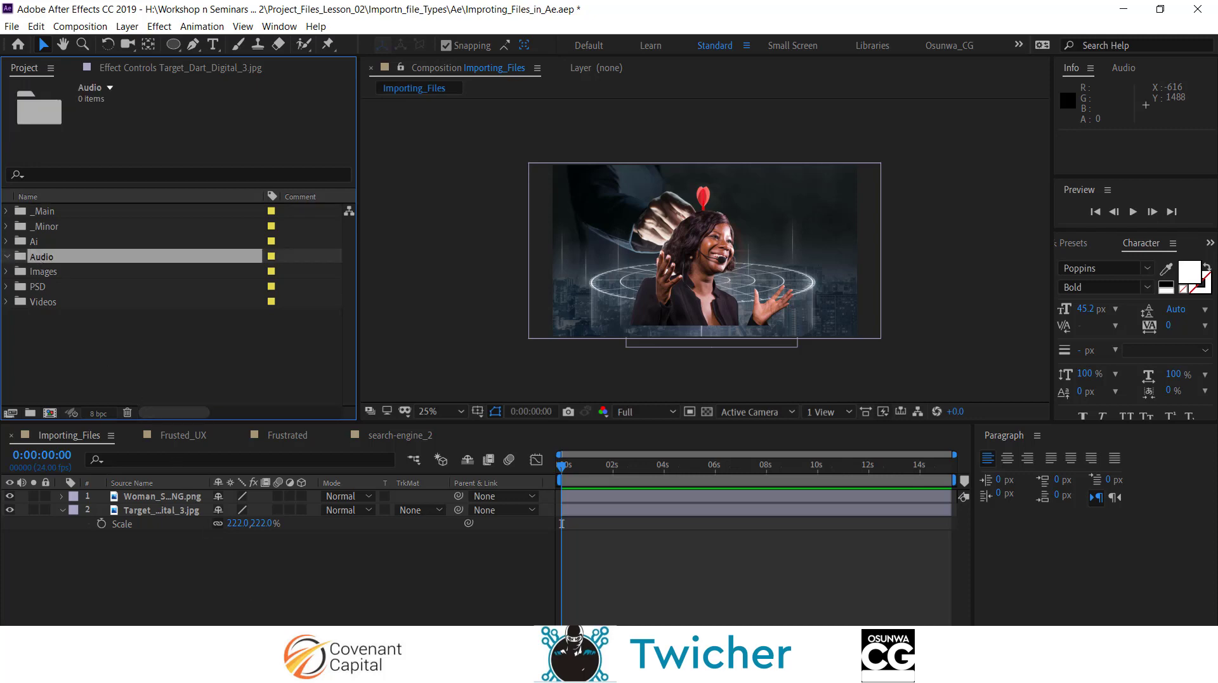
{"action": "mouse_move", "coordinate": [407, 670]}
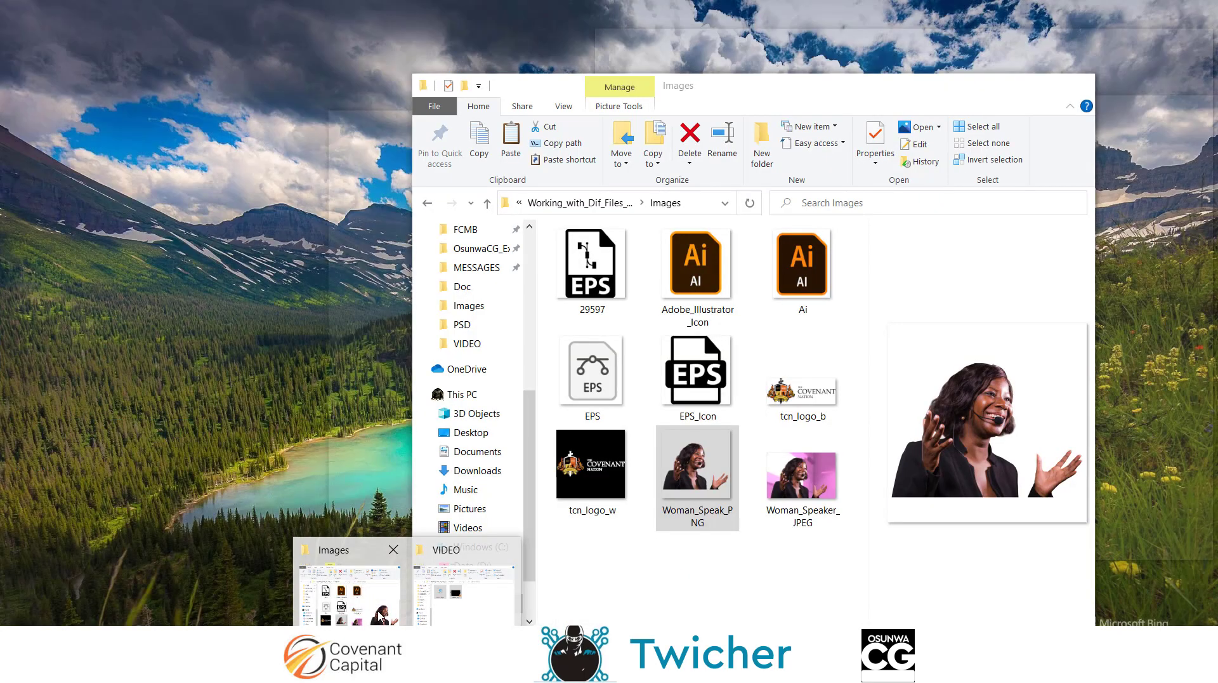
{"action": "left_click", "coordinate": [351, 589]}
{"action": "left_click", "coordinate": [579, 203]}
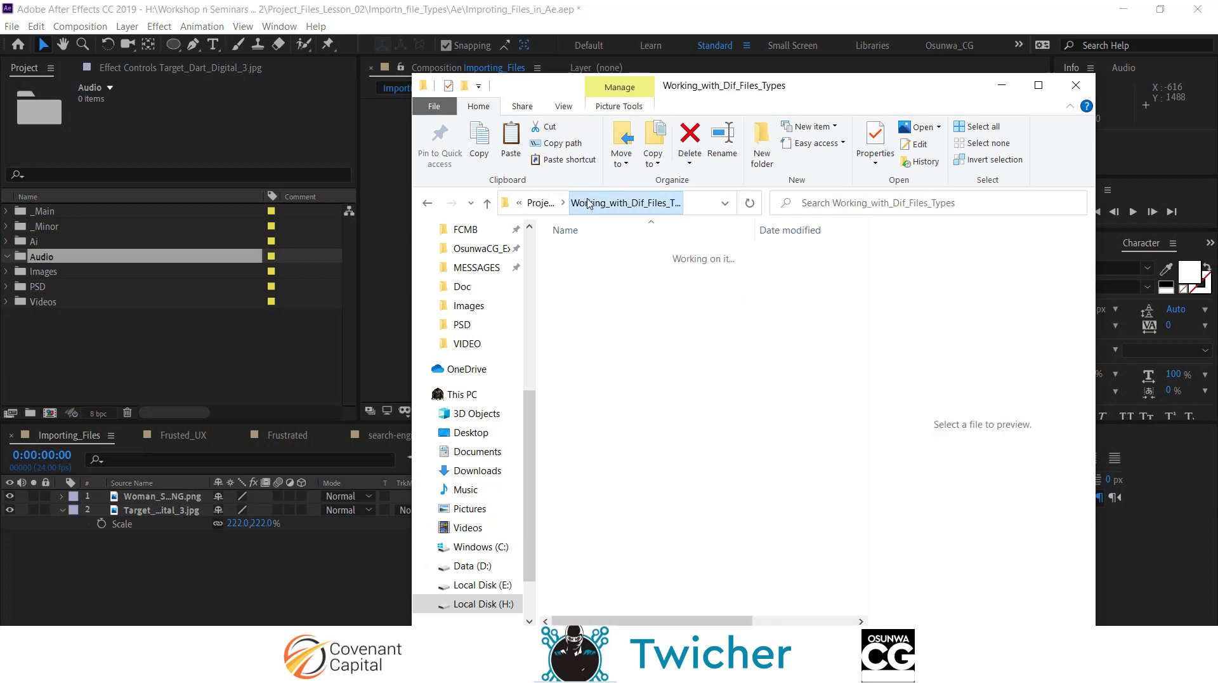
{"action": "left_click", "coordinate": [545, 206]}
{"action": "double_click", "coordinate": [607, 255]}
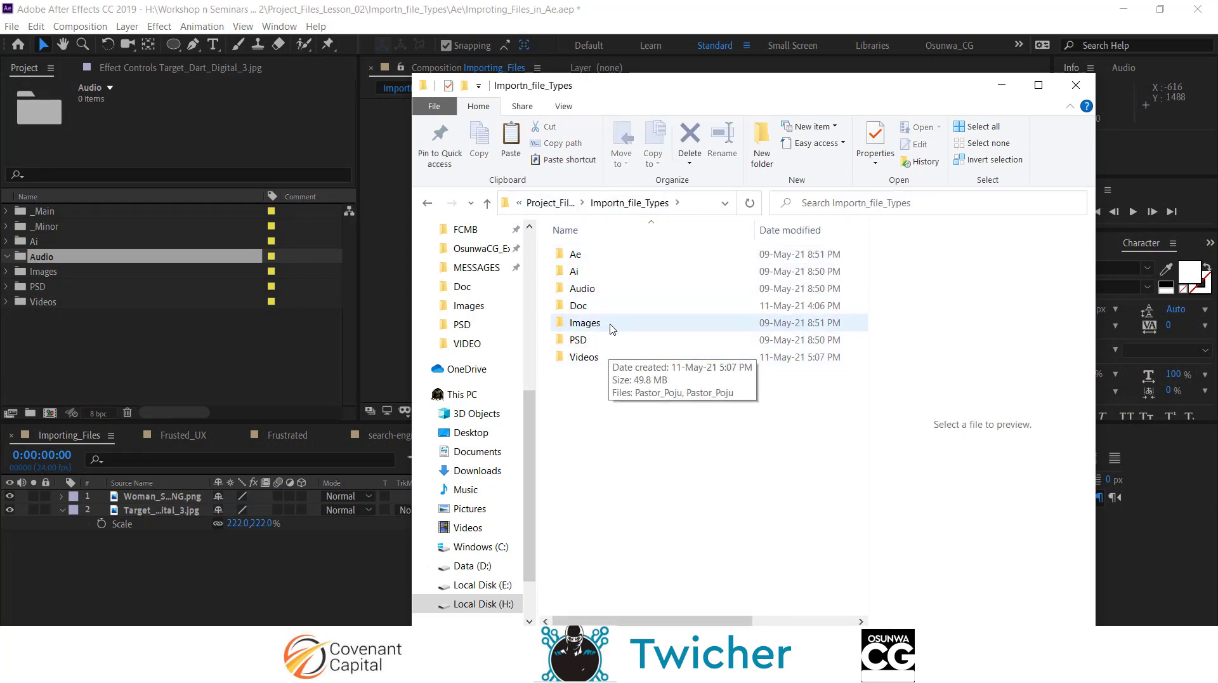
{"action": "double_click", "coordinate": [614, 289]}
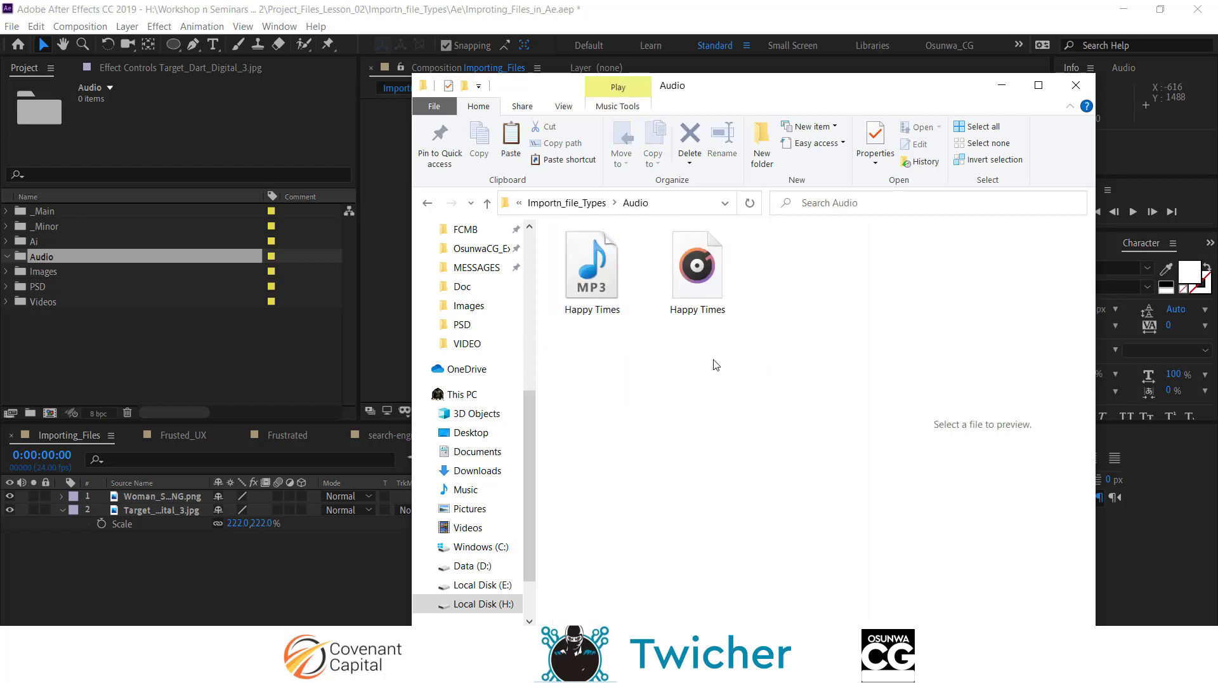
{"action": "left_click_drag", "start_coordinate": [716, 366], "coordinate": [75, 255]}
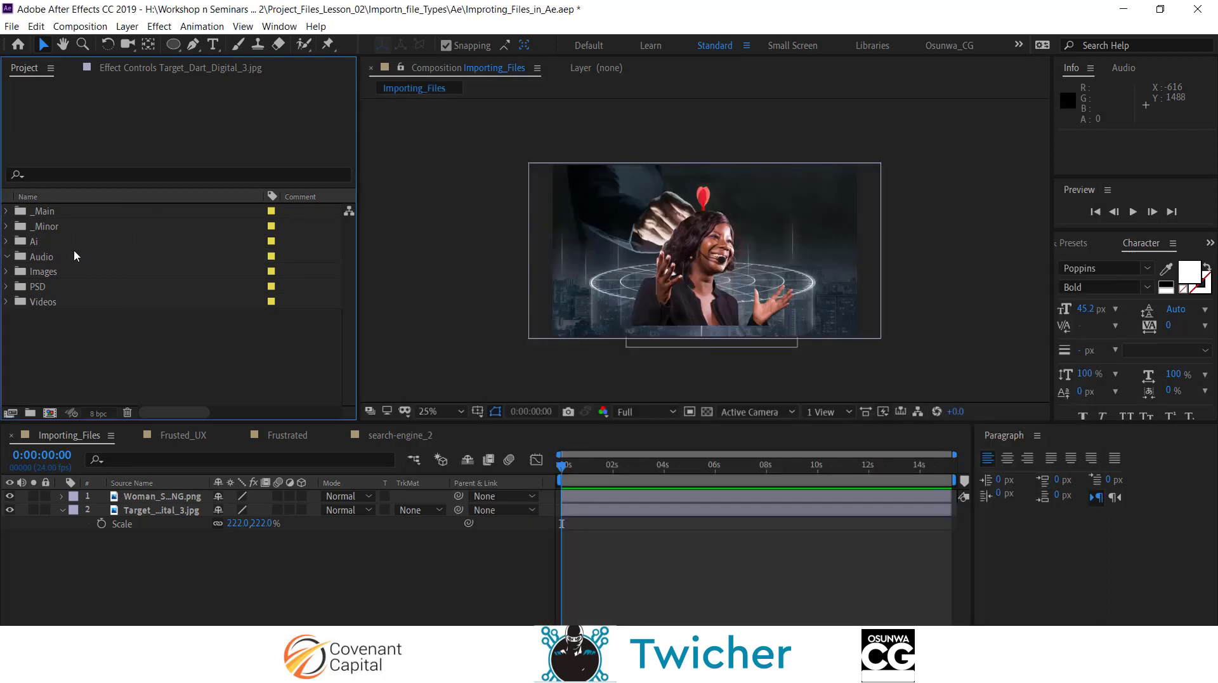
{"action": "left_click", "coordinate": [94, 349]}
{"action": "left_click", "coordinate": [102, 288]}
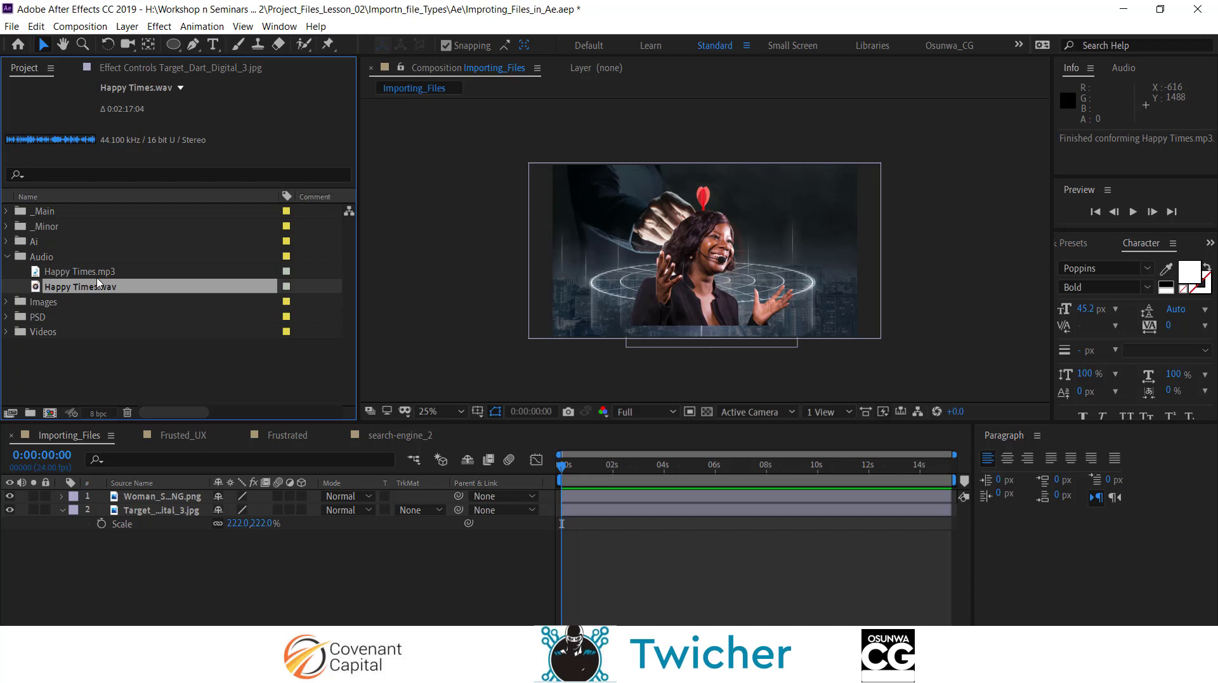
Step: Add Happy Times.mp3 to the Importing_Files composition as the uppermost layer, above the woman image, starting at 0:00
{"action": "left_click", "coordinate": [111, 275]}
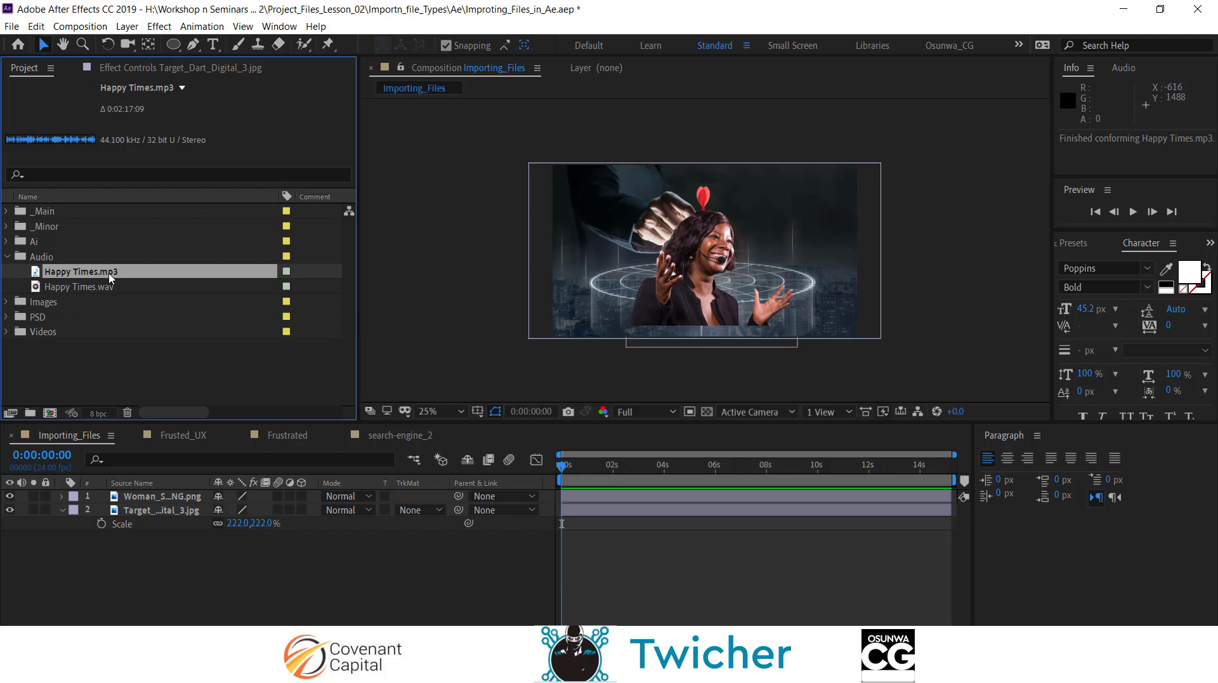
{"action": "left_click", "coordinate": [111, 288]}
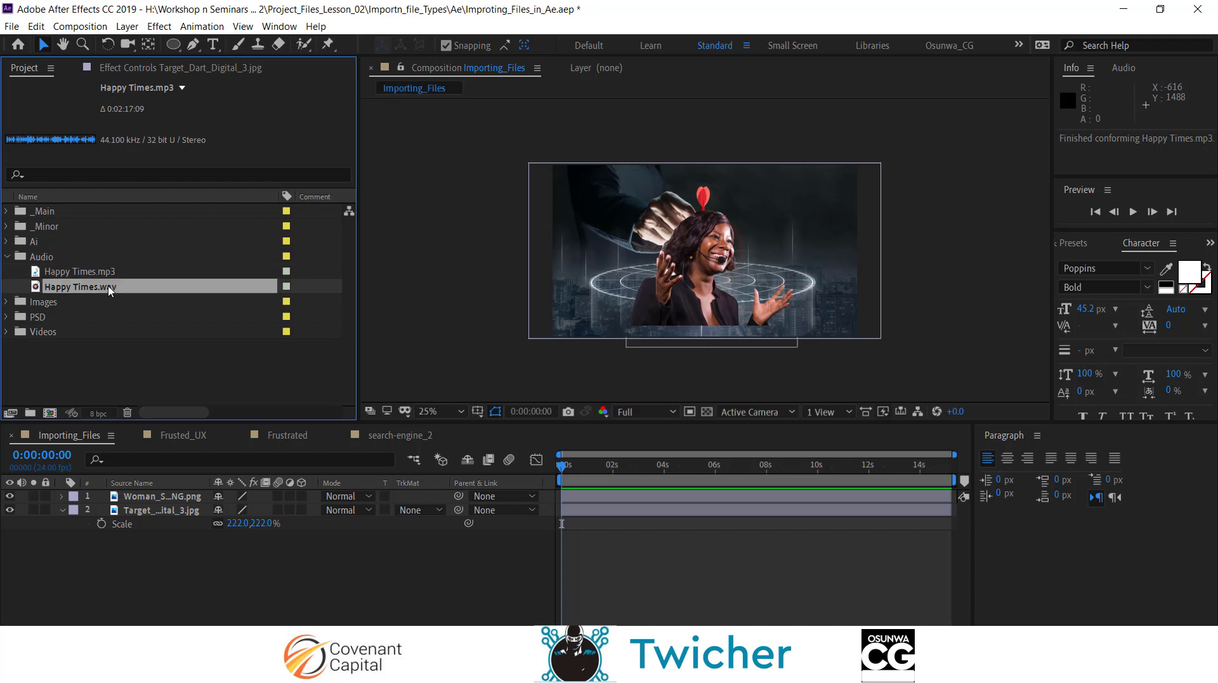
{"action": "left_click", "coordinate": [113, 274]}
{"action": "left_click_drag", "start_coordinate": [116, 274], "coordinate": [187, 497]}
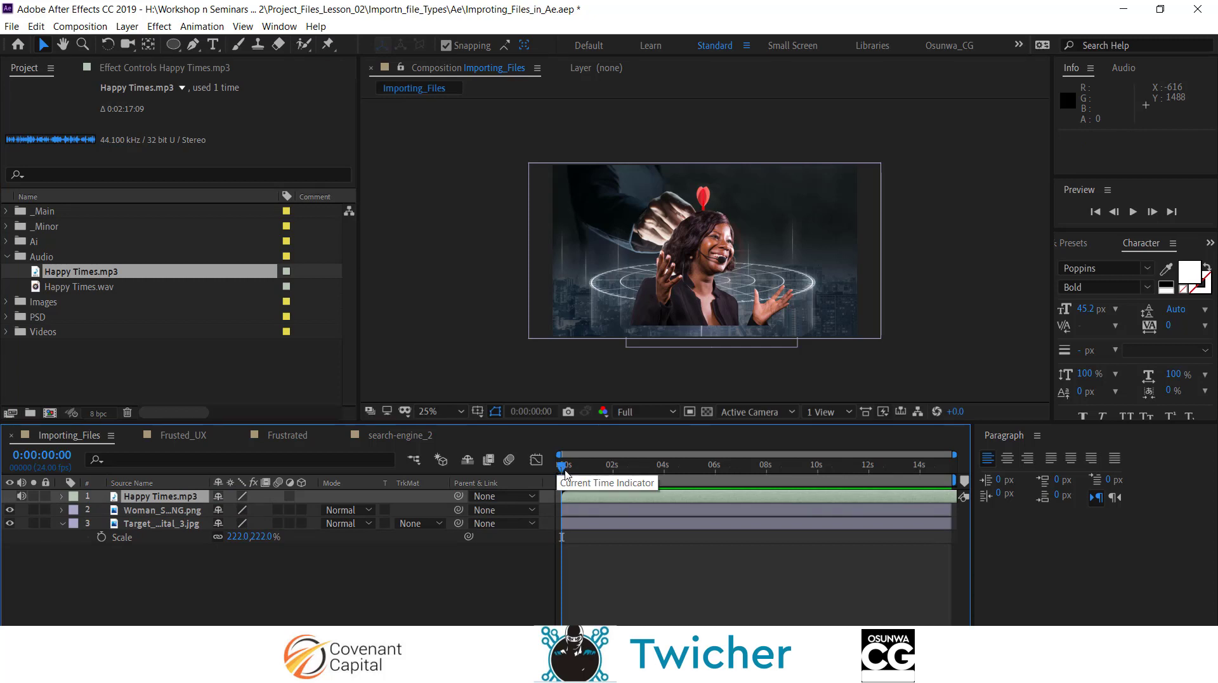
{"action": "mouse_move", "coordinate": [566, 474]}
{"action": "left_mouse_down"}
{"action": "mouse_move", "coordinate": [577, 475]}
{"action": "mouse_move", "coordinate": [553, 482]}
{"action": "left_mouse_up"}
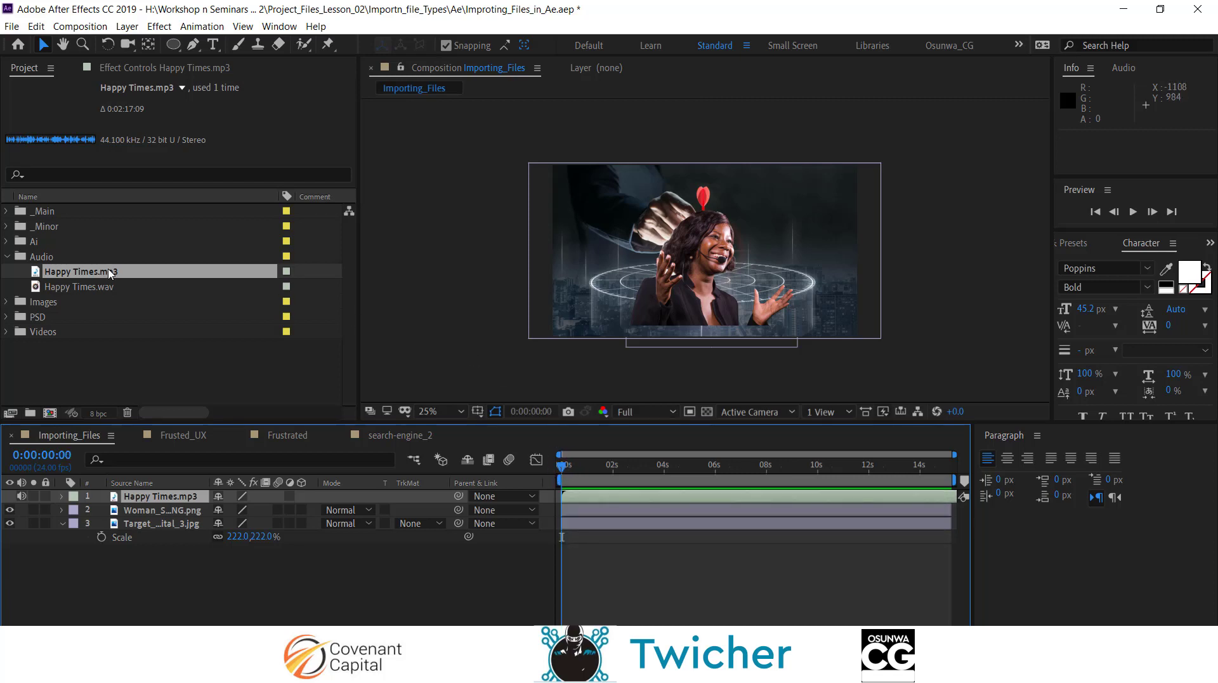
Step: Nudge the Woman_Speak_PNG.png layer straight down in the composition to position 1004, 648
{"action": "left_click", "coordinate": [692, 290]}
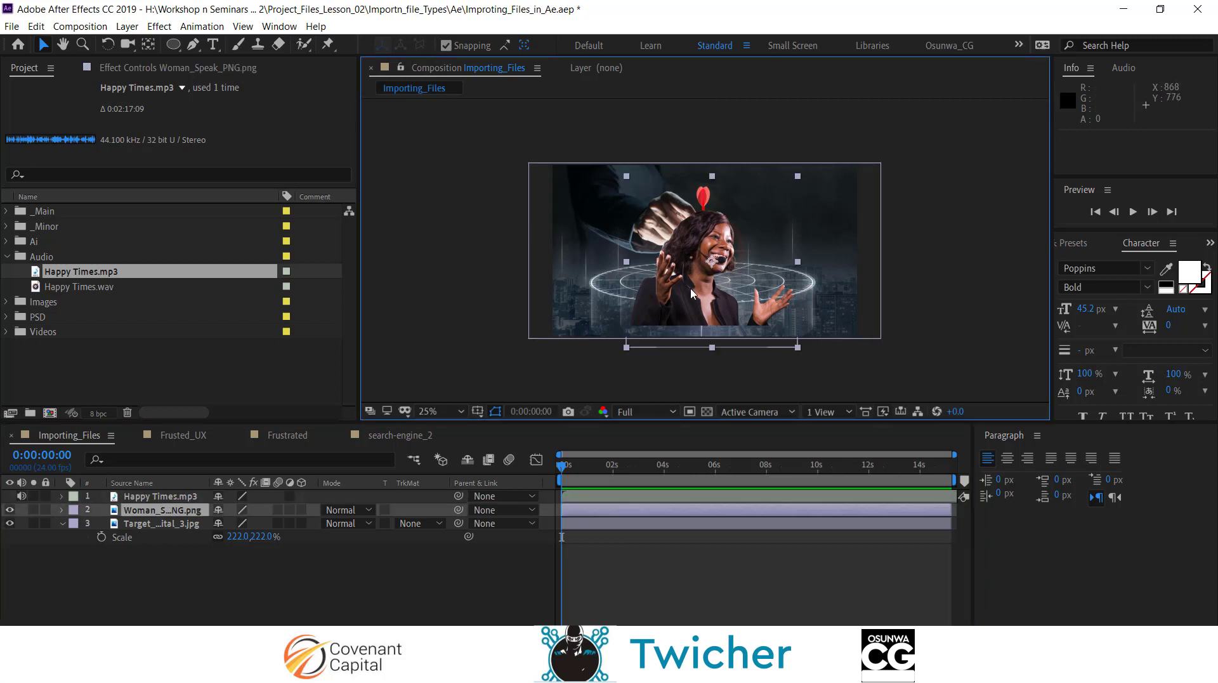
{"action": "key", "text": "shift+Down"}
{"action": "key", "text": "shift+Down"}
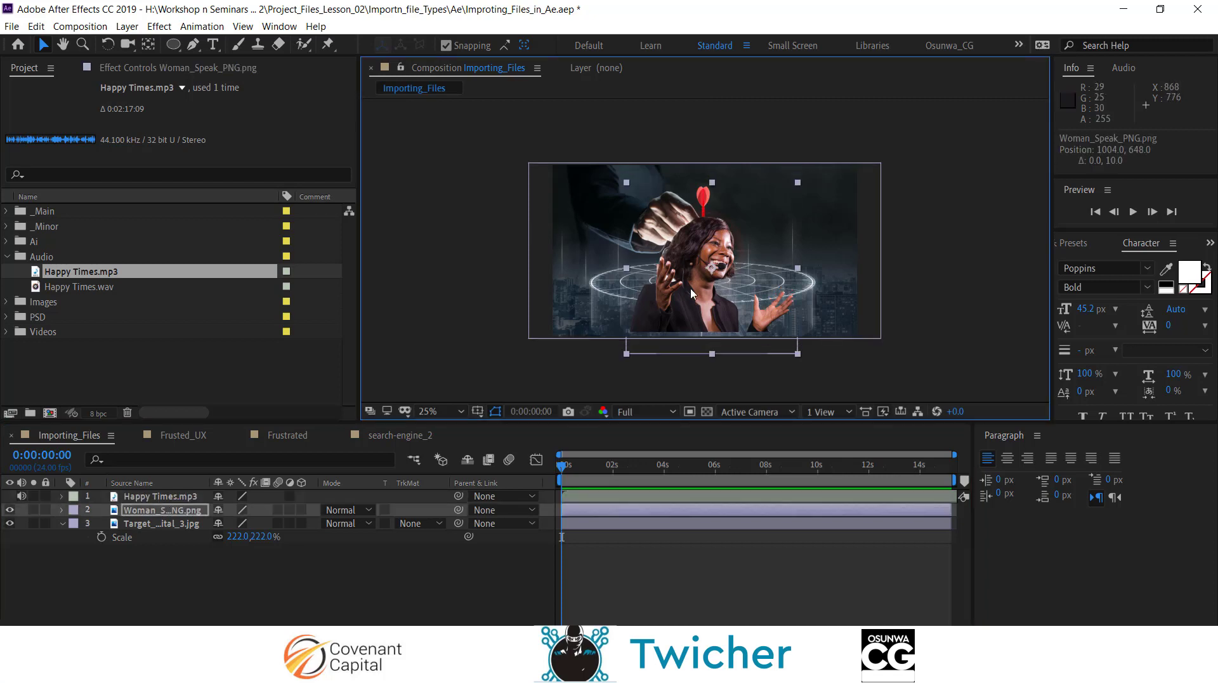